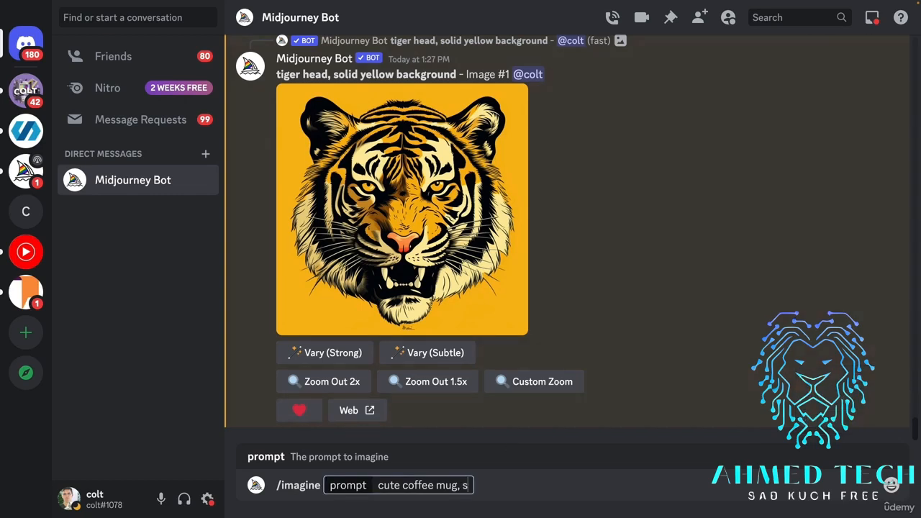
# Complete the image prompt as "cute coffee mug illustration, solid white background" and submit it.
pyautogui.press('BackSpace')
pyautogui.press('BackSpace')
pyautogui.press('BackSpace')
pyautogui.press('BackSpace')
pyautogui.write(',')
pyautogui.press('BackSpace')
pyautogui.write('illustr')
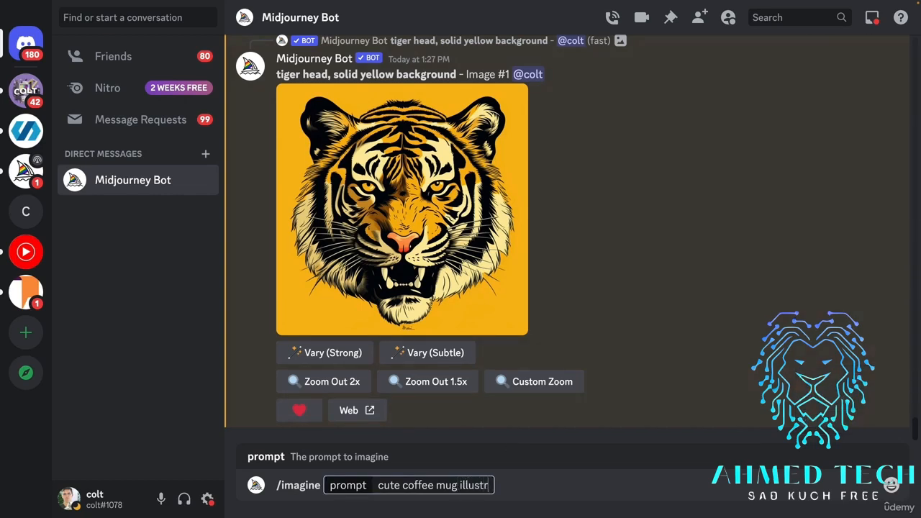
pyautogui.write('ation, solid')
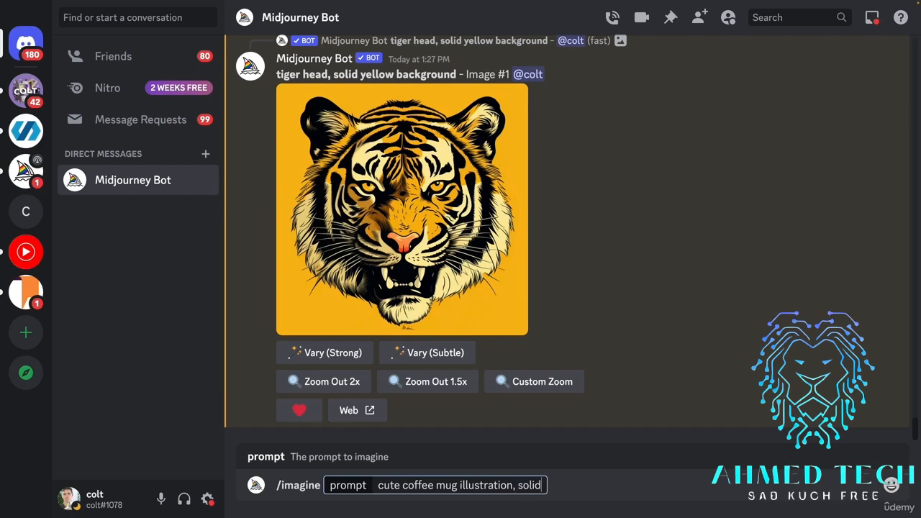
pyautogui.write(' white background')
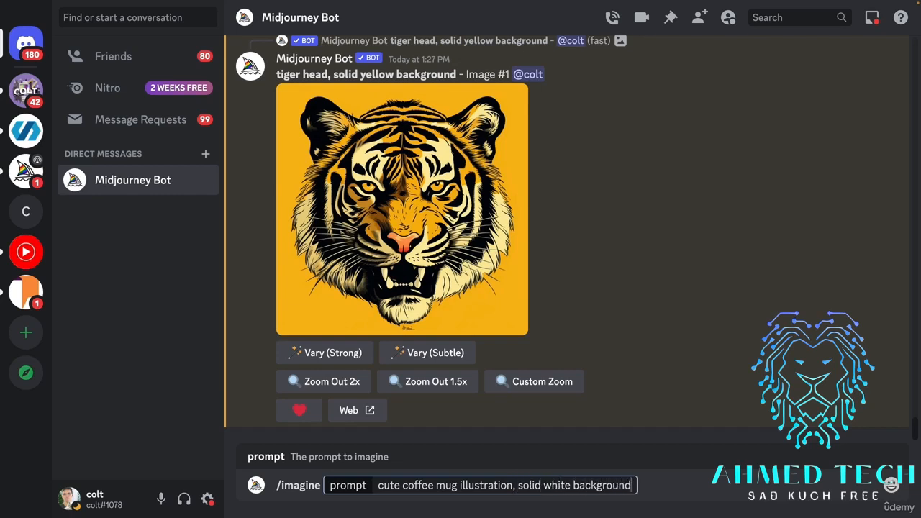
pyautogui.press('Return')
# Reuse the mug prompt with its background changed, submitting "cute coffee mug illustration, blurred cafe background".
pyautogui.press('Up')
pyautogui.click(631, 485)
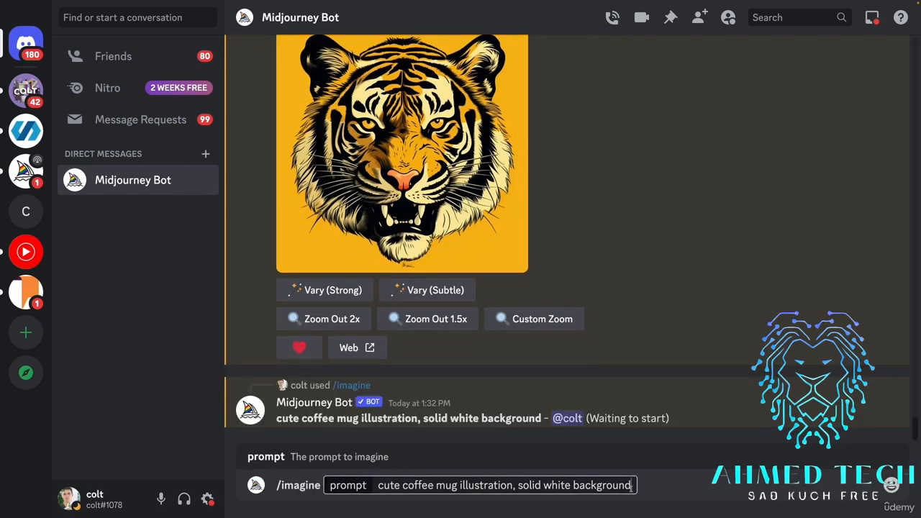
pyautogui.moveTo(631, 485); pyautogui.dragTo(516, 485)
pyautogui.write('blirre')
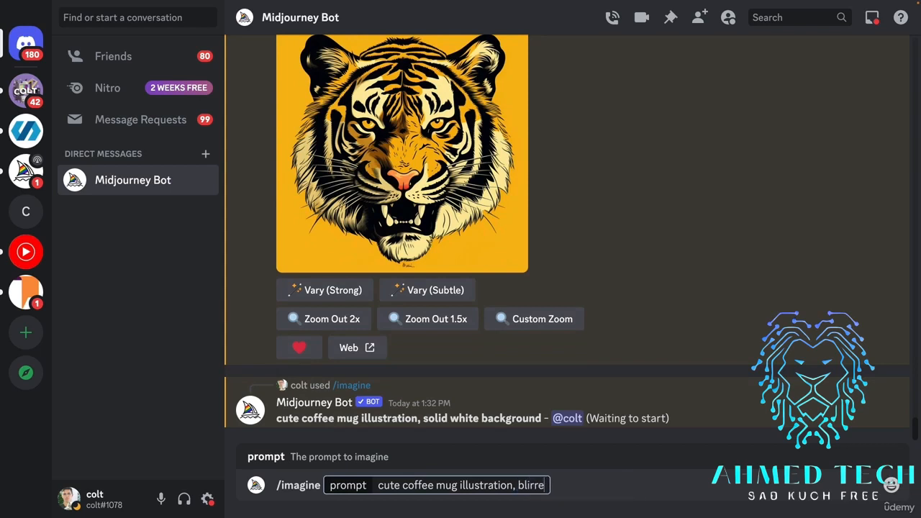
pyautogui.press('BackSpace')
pyautogui.press('BackSpace')
pyautogui.press('BackSpace')
pyautogui.press('BackSpace')
pyautogui.write('urred background')
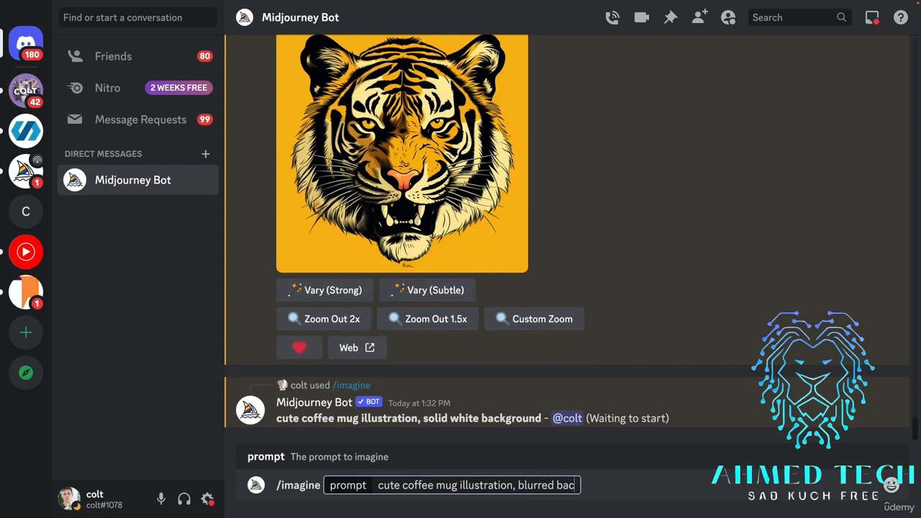
pyautogui.click(558, 488)
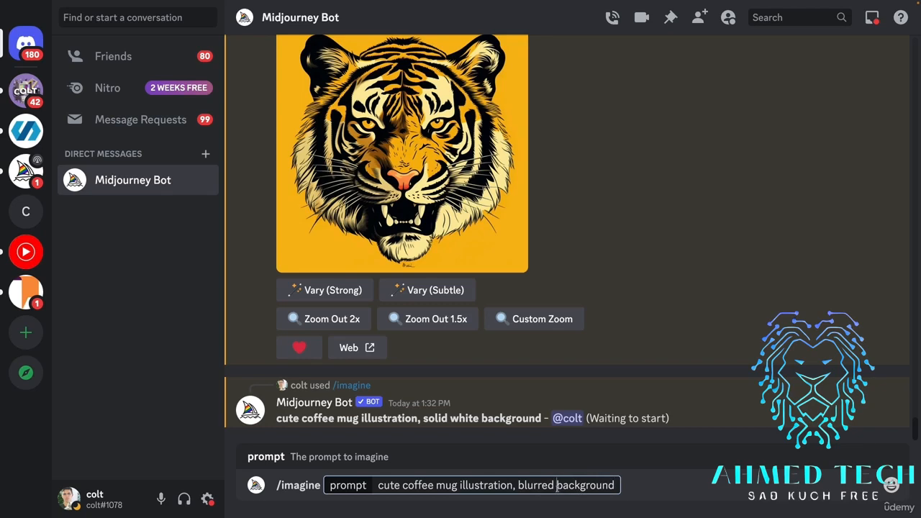
pyautogui.write('cafe')
pyautogui.press('Return')
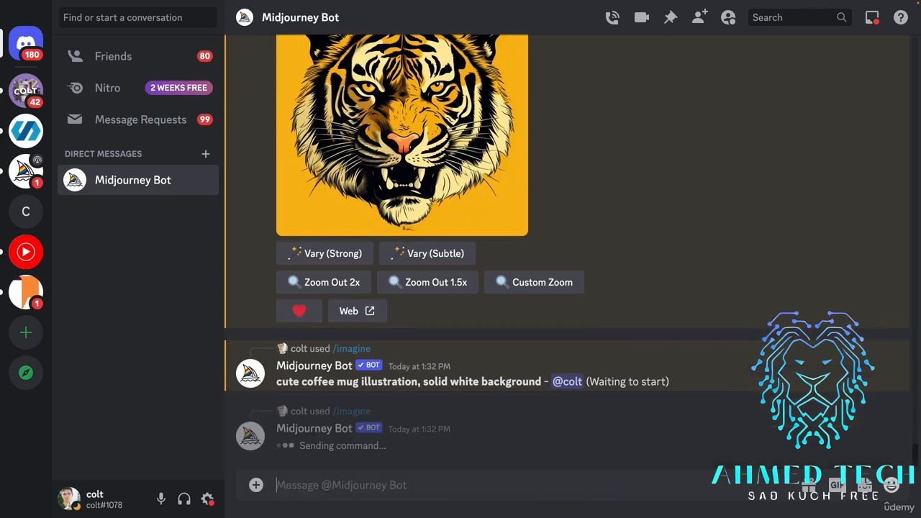
# Replace the background wording in the reused prompt and submit "cute coffee mug illustration, autum leaves background".
pyautogui.hotkey('ctrl', 'z')
pyautogui.hotkey('shift', 'End')
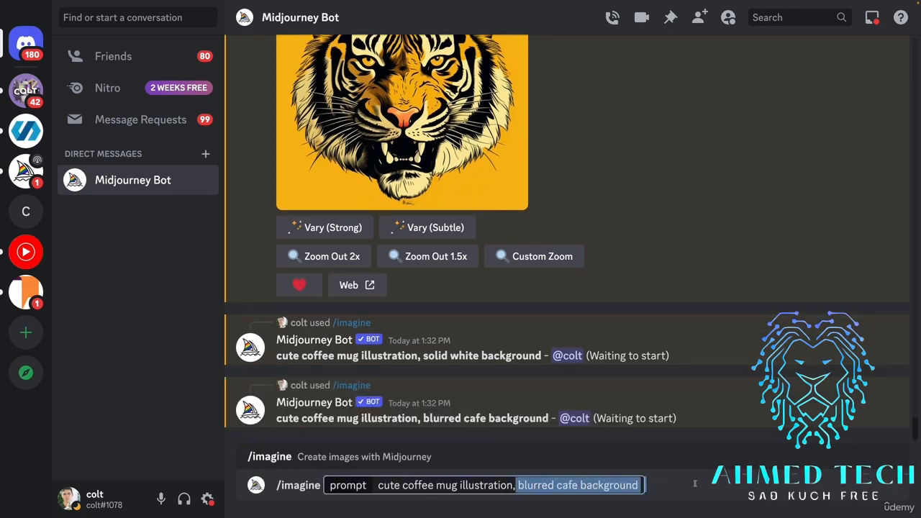
pyautogui.press('BackSpace')
pyautogui.press('BackSpace')
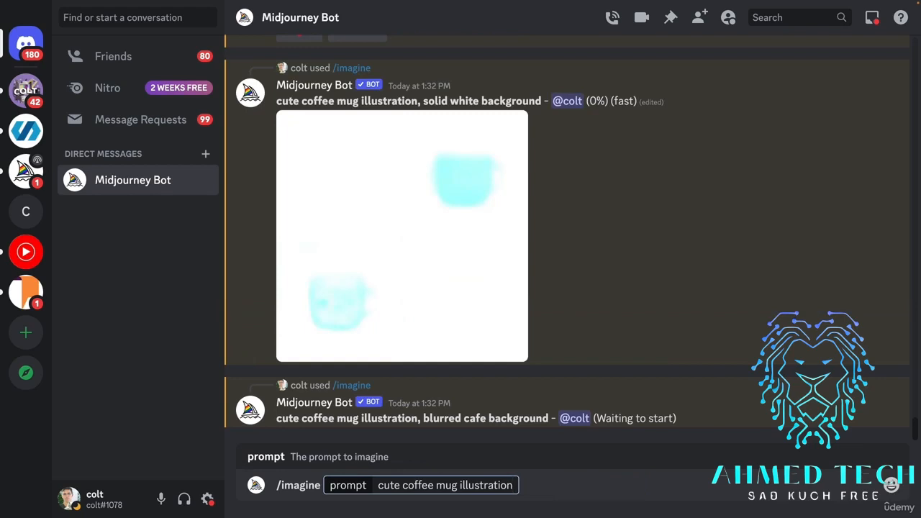
pyautogui.write(', autum leaves')
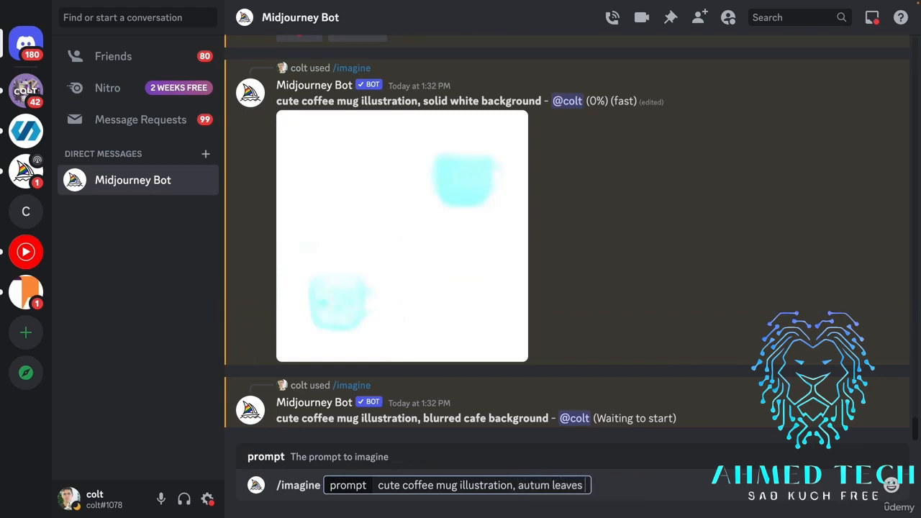
pyautogui.write(' background')
pyautogui.press('Return')
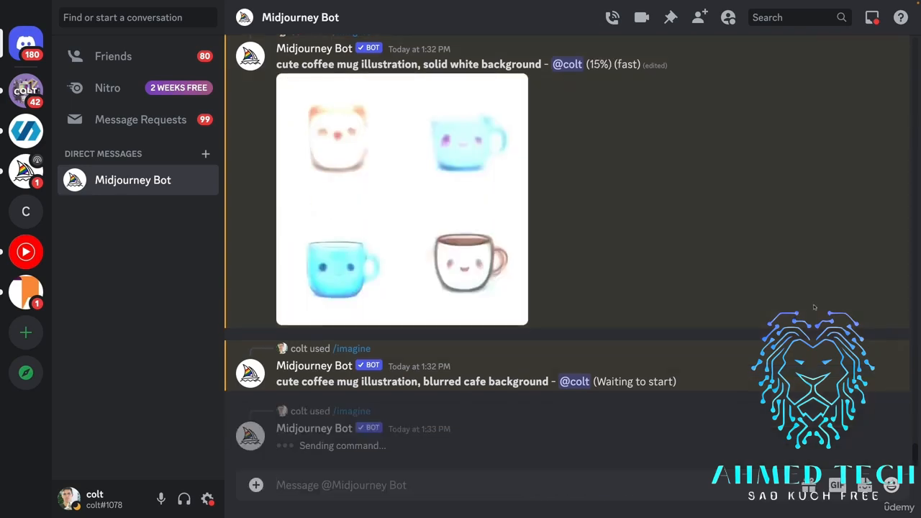
# Review the generated mug image grids for the solid white and blurred cafe backgrounds at full size.
pyautogui.scroll(5, 814, 307)
pyautogui.scroll(-7, 637, 224)
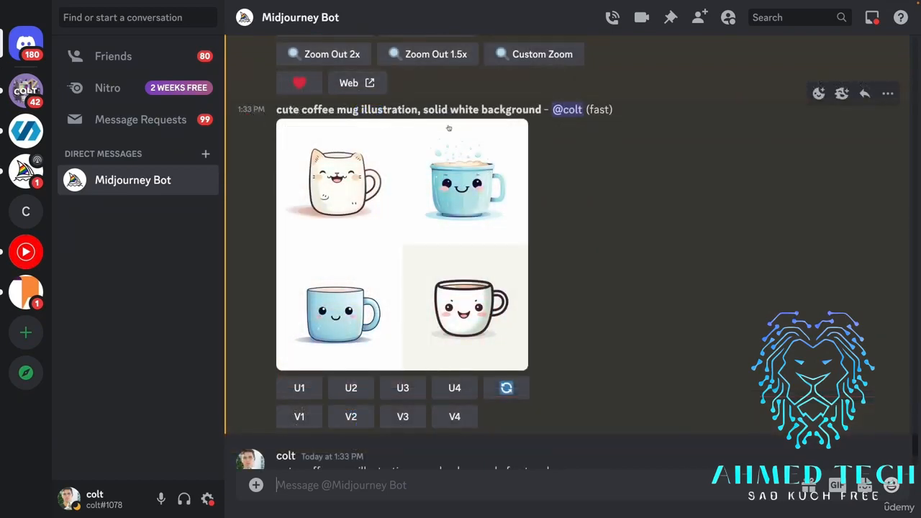
pyautogui.click(461, 156)
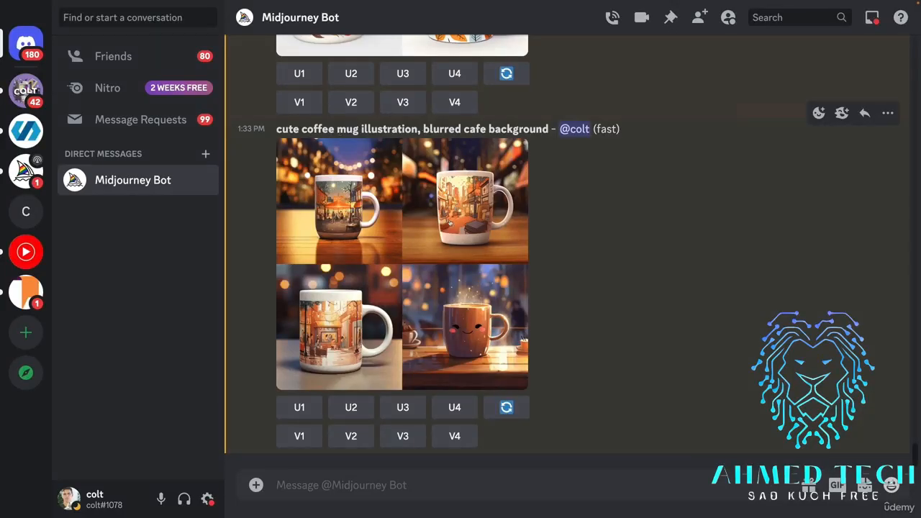
pyautogui.click(450, 223)
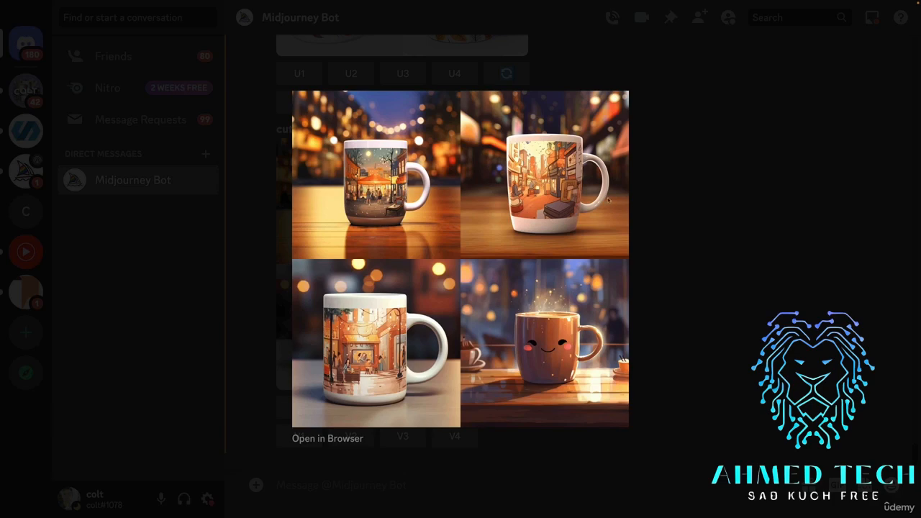
pyautogui.click(702, 284)
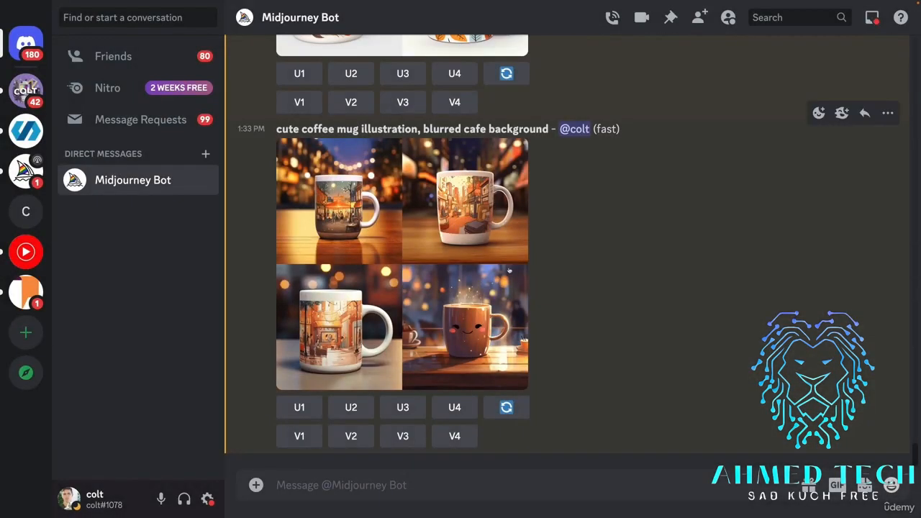
# Copy the blurred cafe prompt into a new /imagine command and submit it as "cute solid white coffee mug illustration, blurred cafe background".
pyautogui.moveTo(548, 128); pyautogui.dragTo(277, 129)
pyautogui.hotkey('ctrl', 'c')
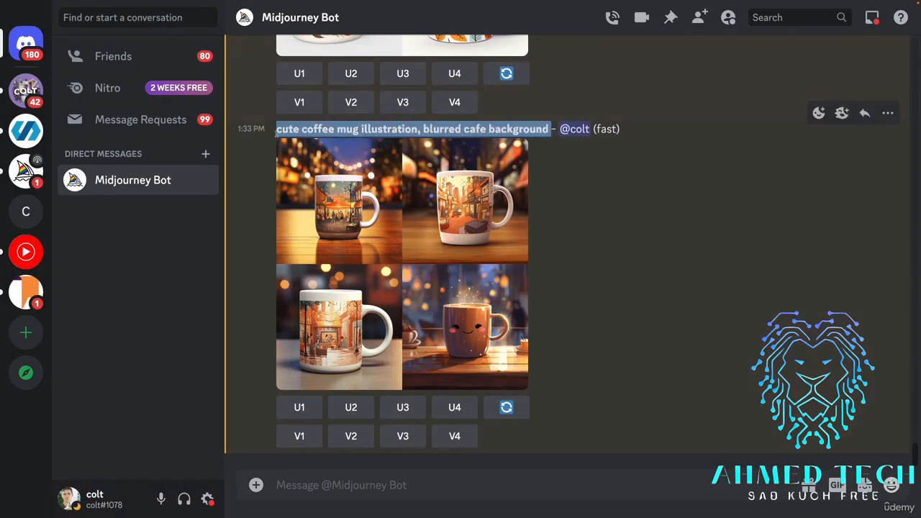
pyautogui.click(410, 483)
pyautogui.write('/imagine')
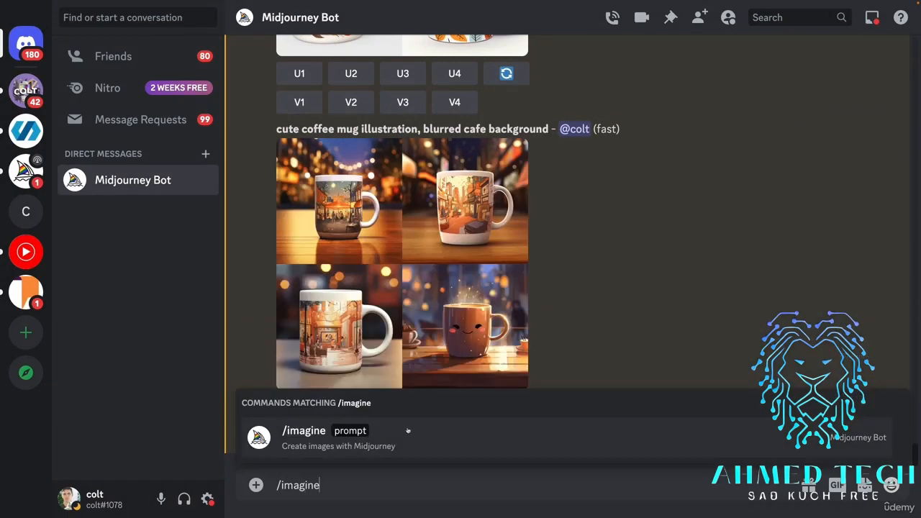
pyautogui.click(408, 431)
pyautogui.hotkey('ctrl', 'v')
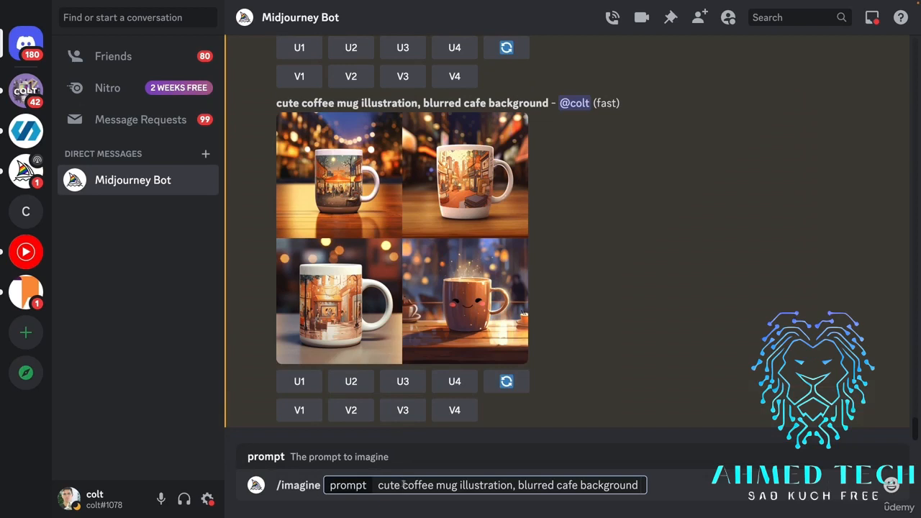
pyautogui.click(403, 485)
pyautogui.write('white')
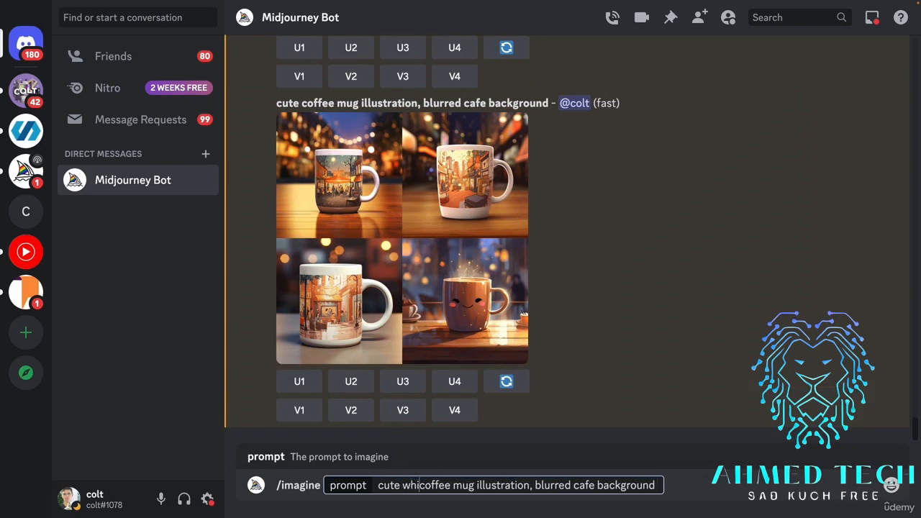
pyautogui.click(403, 485)
pyautogui.write('solid')
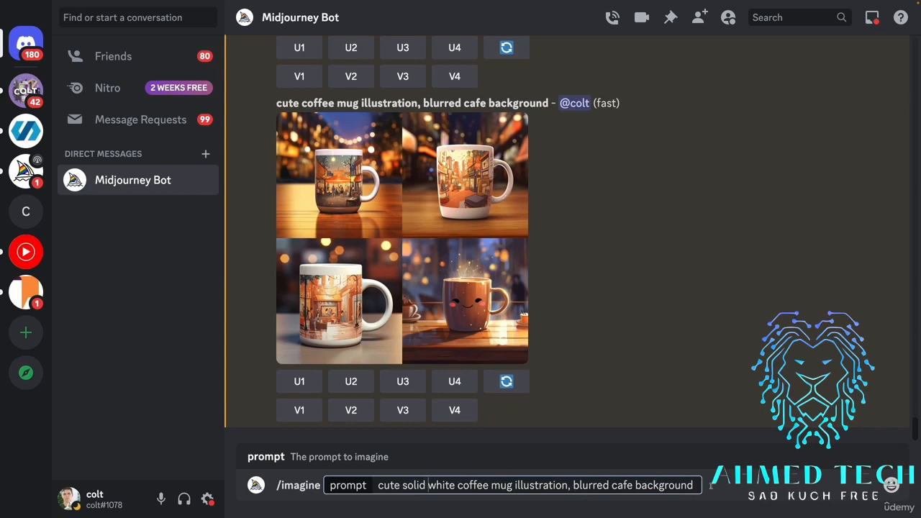
pyautogui.press('Return')
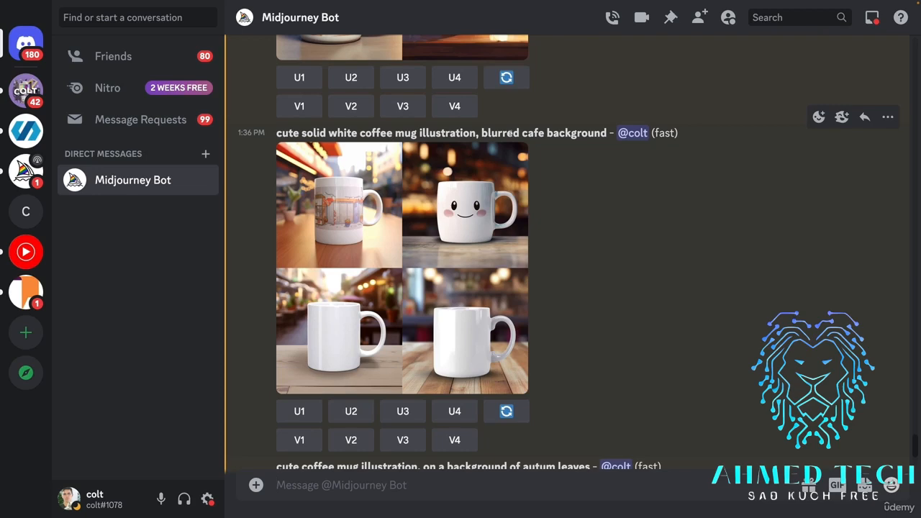
# View the solid white coffee mug grid with the blurred cafe background enlarged, and close the preview.
pyautogui.moveTo(503, 134); pyautogui.dragTo(566, 231)
pyautogui.click(566, 230)
pyautogui.click(337, 244)
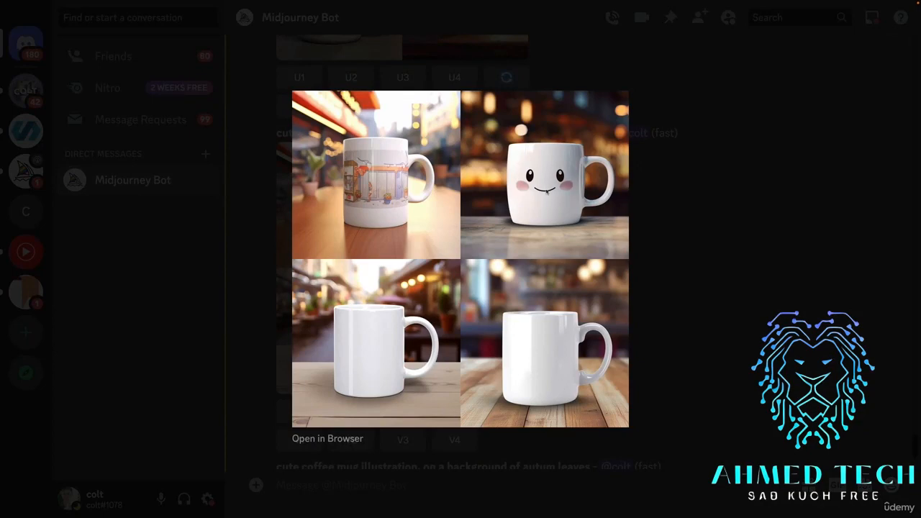
pyautogui.click(677, 272)
# Enlarge the earlier blurred cafe mug grid for comparison, and highlight the full prompt of the solid white mug version.
pyautogui.scroll(3, 546, 236)
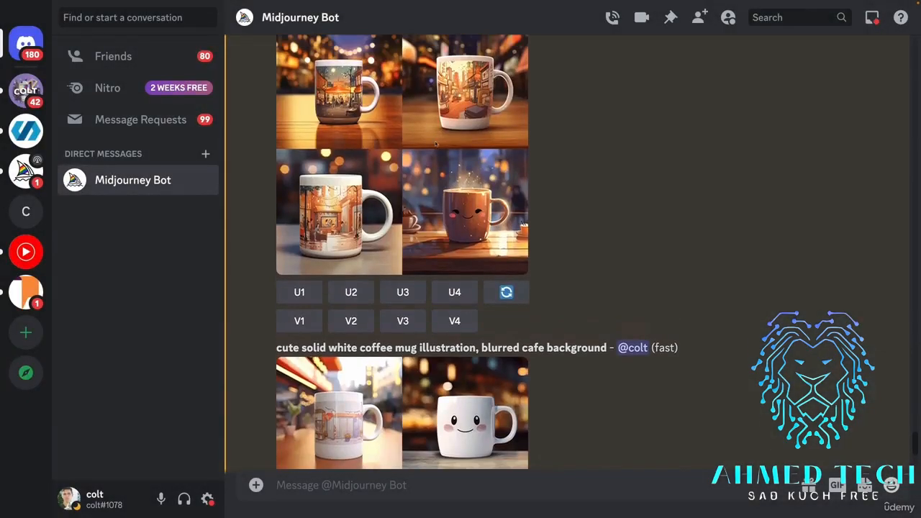
pyautogui.click(435, 143)
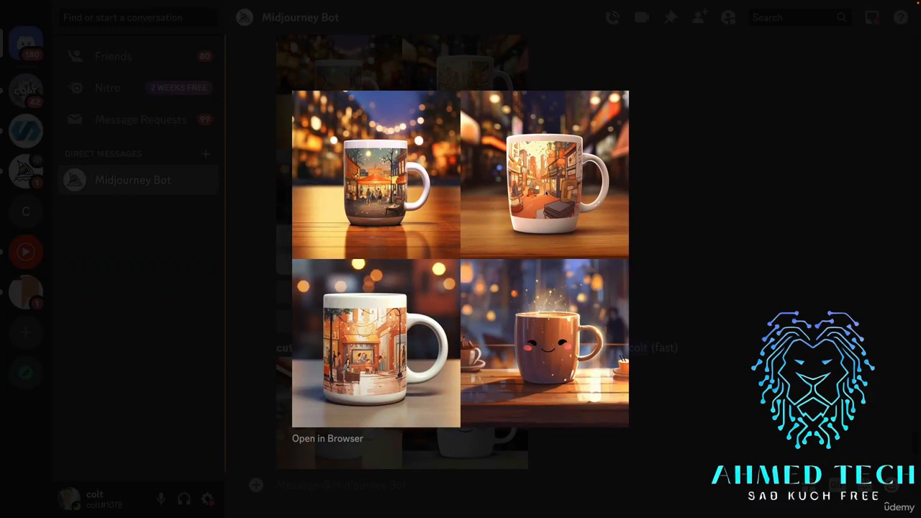
pyautogui.click(680, 243)
pyautogui.scroll(-4, 514, 295)
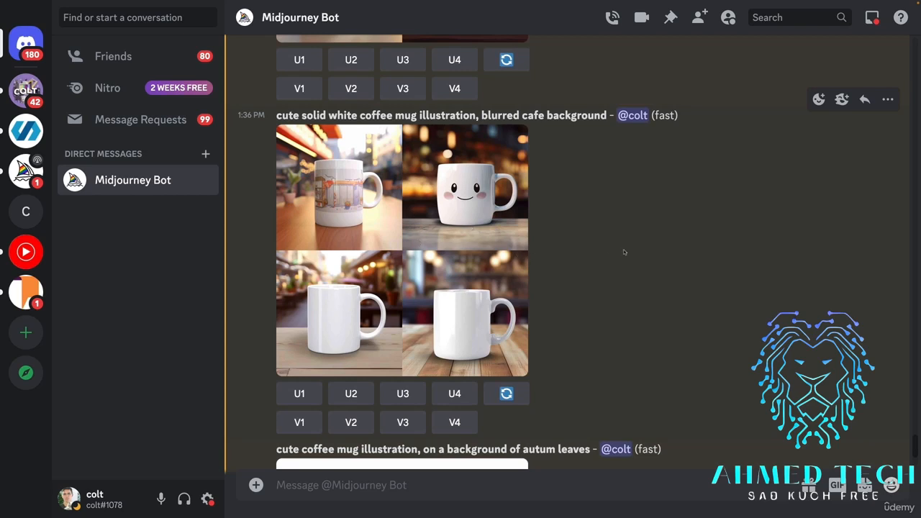
pyautogui.moveTo(610, 117); pyautogui.dragTo(327, 105)
pyautogui.hotkey('ctrl', 'c')
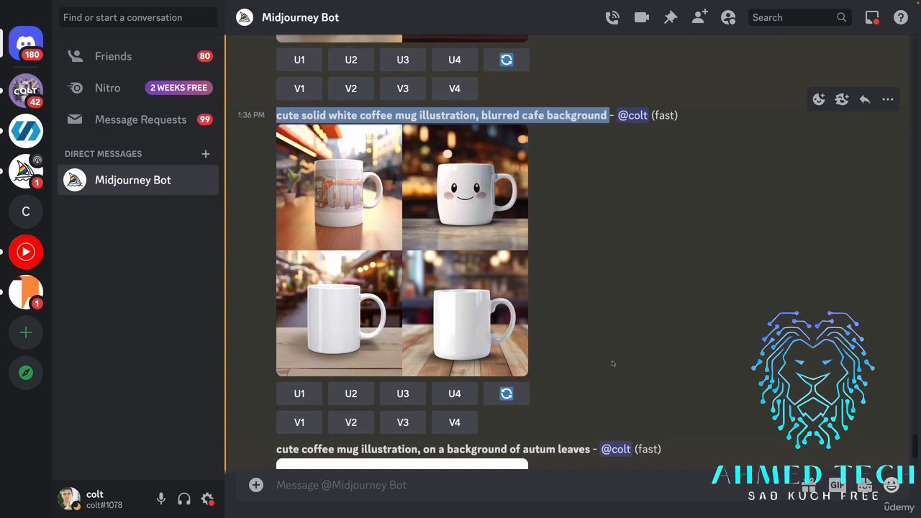
pyautogui.scroll(1, 611, 395)
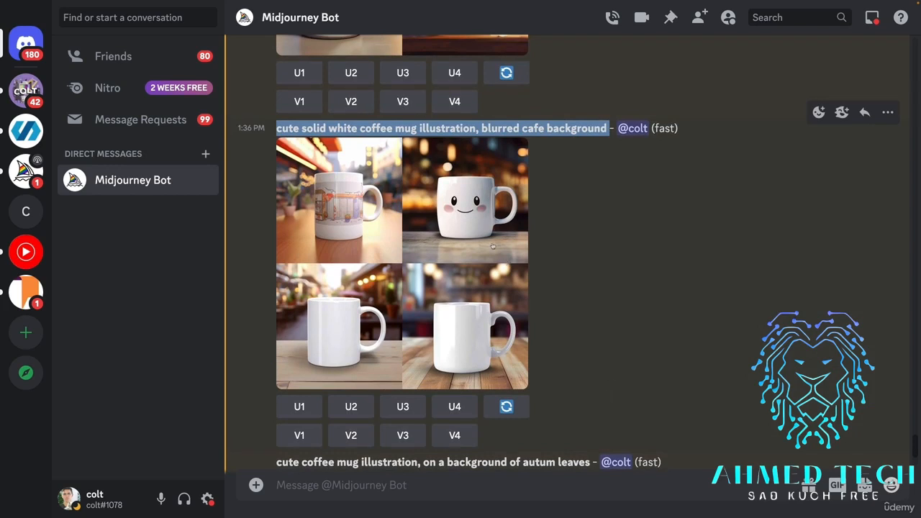
# Examine the image grid for "cute coffee mug illustration, on a background of autum leaves" enlarged, and close the preview.
pyautogui.scroll(-5, 518, 262)
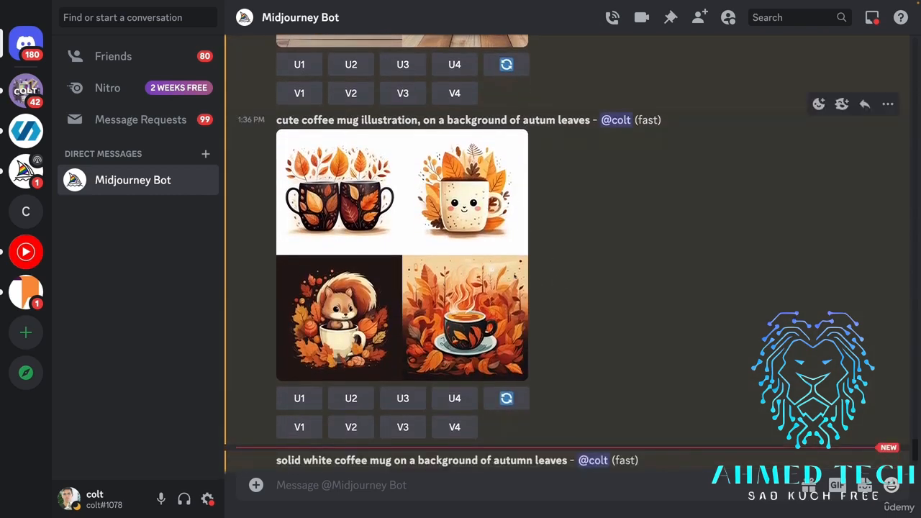
pyautogui.click(453, 293)
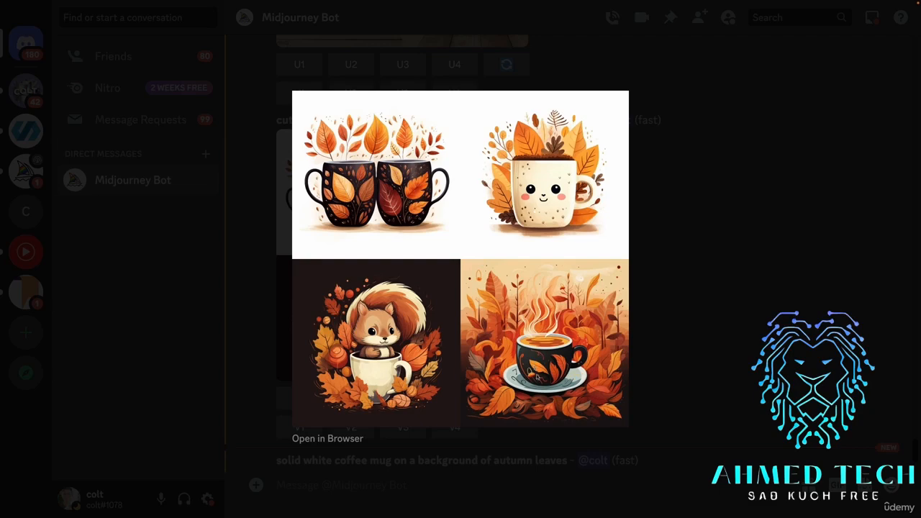
pyautogui.click(667, 290)
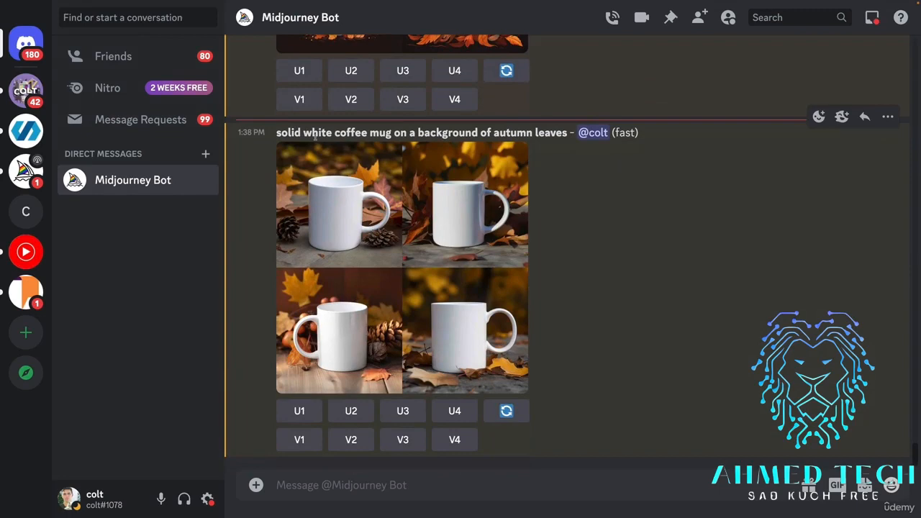
# Highlight the start of the "solid white coffee mug on a background of autumn leaves" prompt and examine its image grid enlarged.
pyautogui.moveTo(278, 133); pyautogui.dragTo(347, 133)
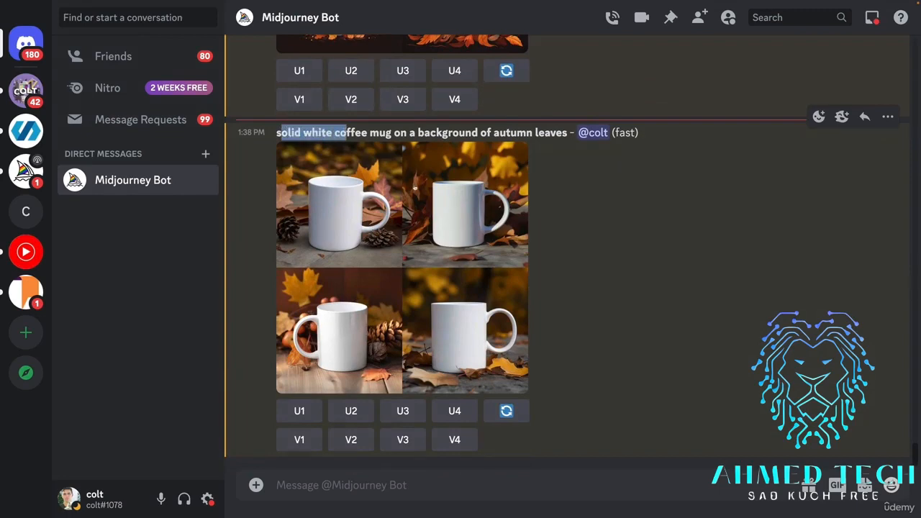
pyautogui.click(478, 221)
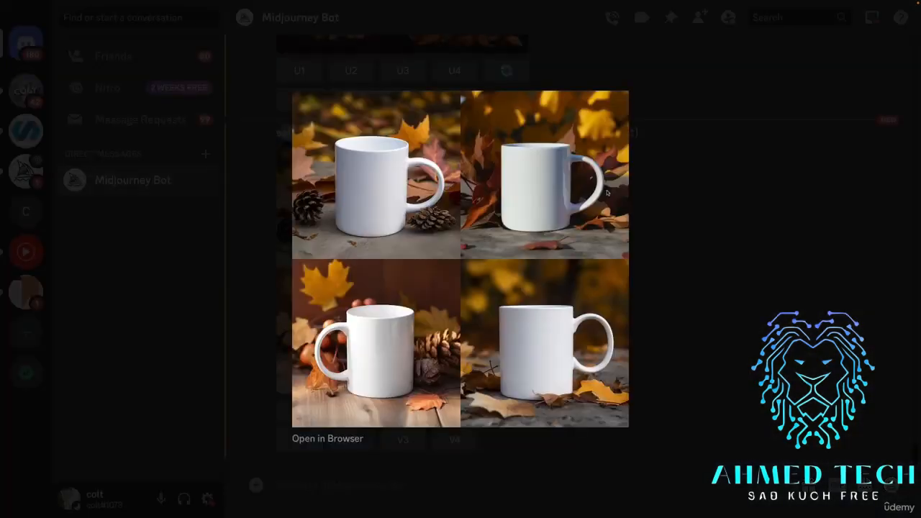
pyautogui.click(653, 253)
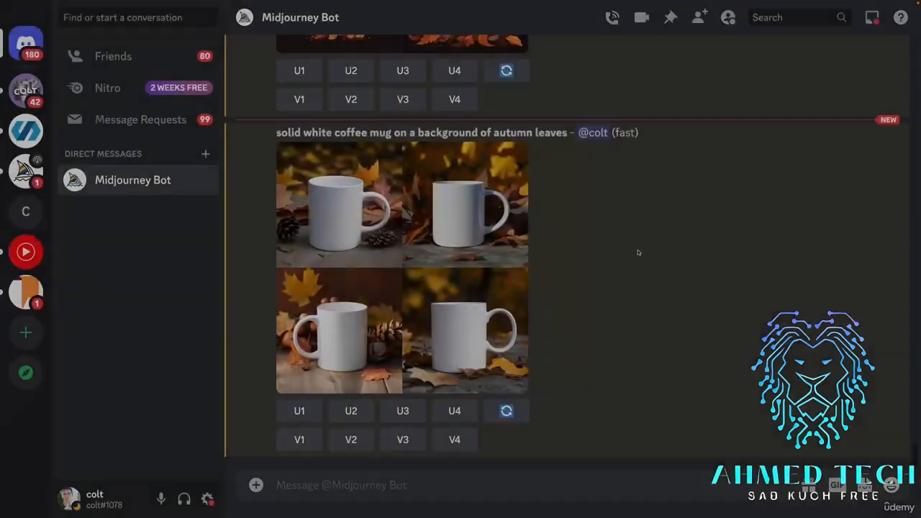
pyautogui.click(462, 147)
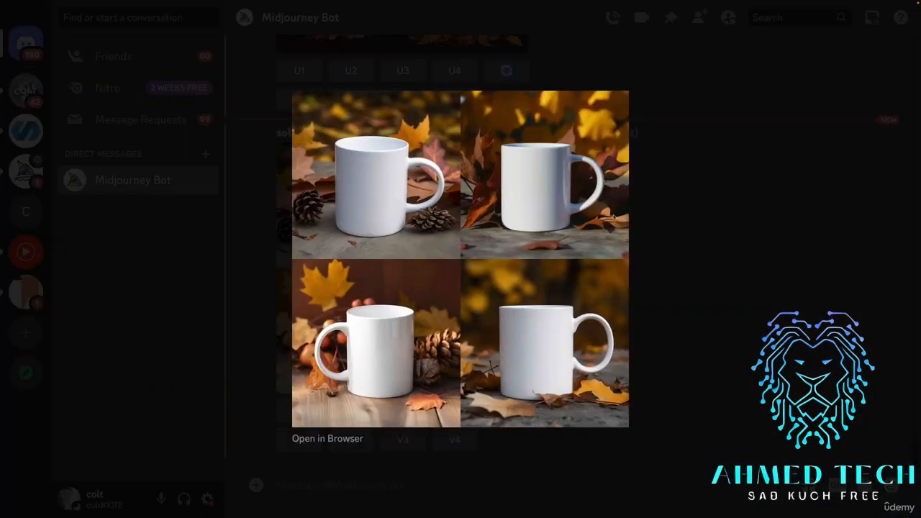
# Re-examine the solid white coffee mug on autumn leaves image grid, enlarging it again and closing the preview.
pyautogui.click(685, 246)
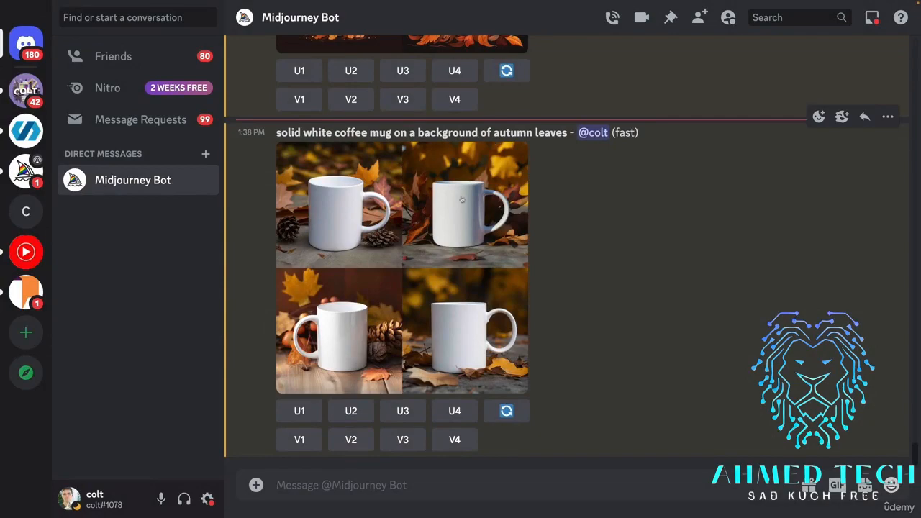
pyautogui.click(463, 241)
pyautogui.click(633, 219)
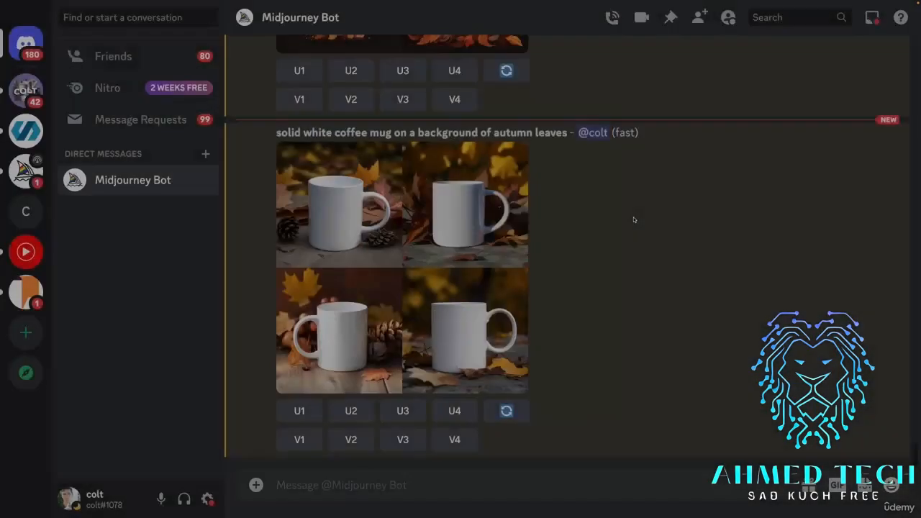
pyautogui.scroll(4, 463, 185)
pyautogui.scroll(-4, 432, 194)
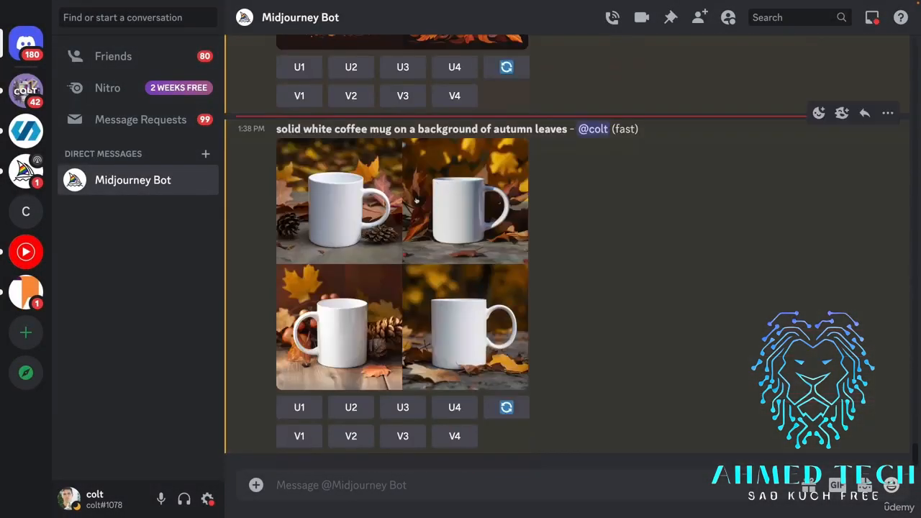
pyautogui.click(387, 200)
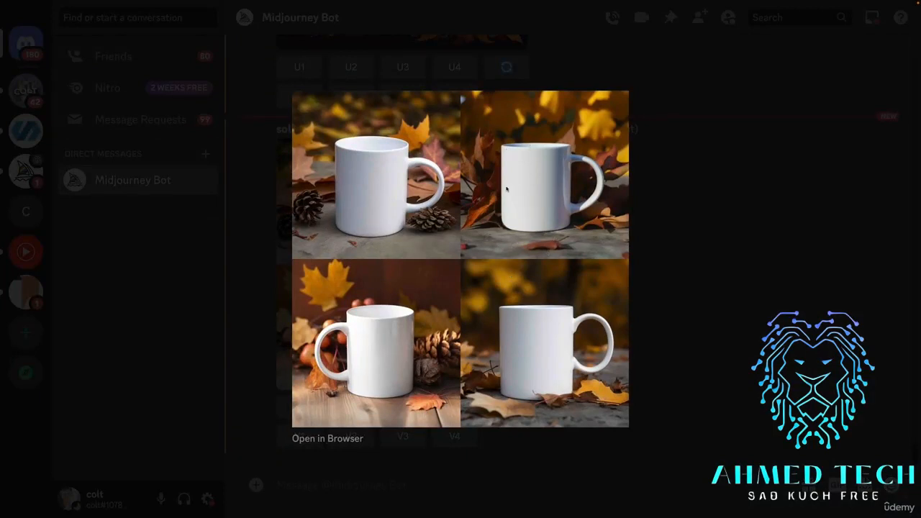
pyautogui.click(664, 275)
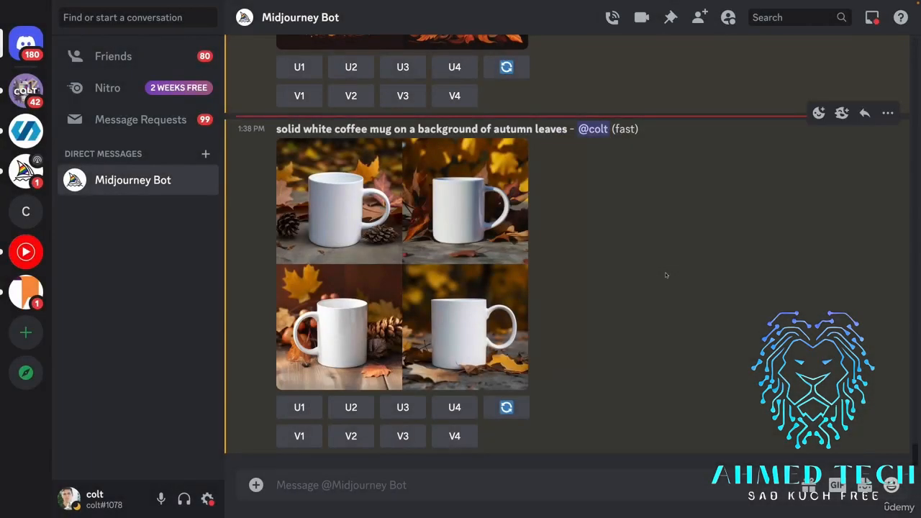
# Start a new imagine prompt from "cute solid white coffee mug illustration, blurred cafe background" and remove the word "cute".
pyautogui.hotkey('ctrl', 'v')
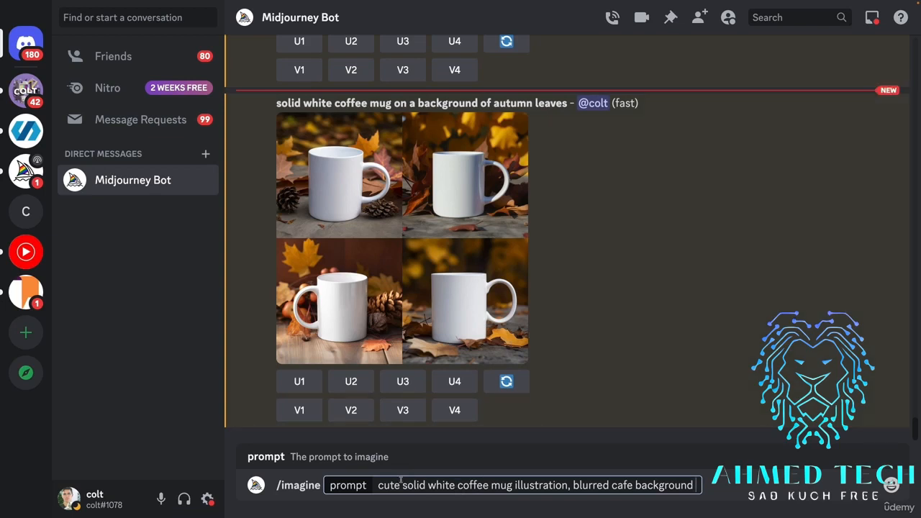
pyautogui.moveTo(406, 485); pyautogui.dragTo(379, 485)
pyautogui.press('BackSpace')
pyautogui.write('s')
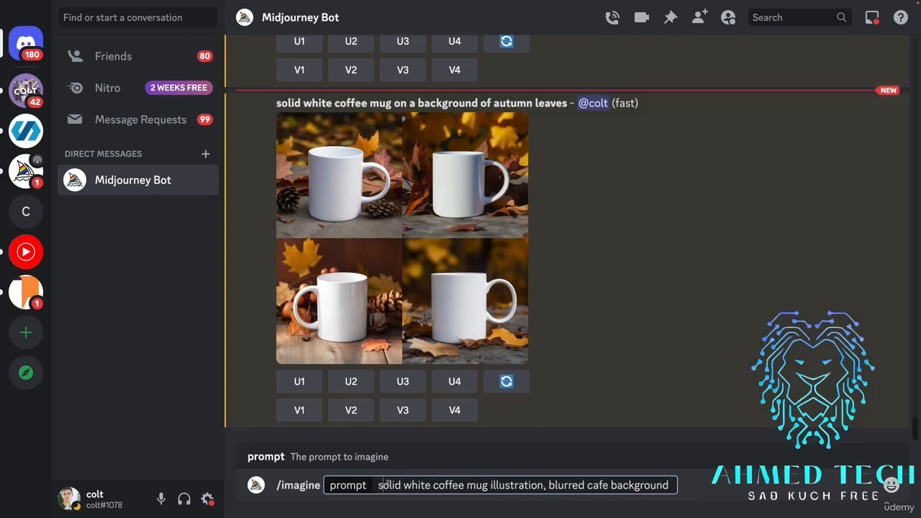
# Replace "illustration," with "floating on" so the prompt reads "solid white coffee mug floating on blurred cafe background", and submit it.
pyautogui.moveTo(492, 485); pyautogui.dragTo(545, 485)
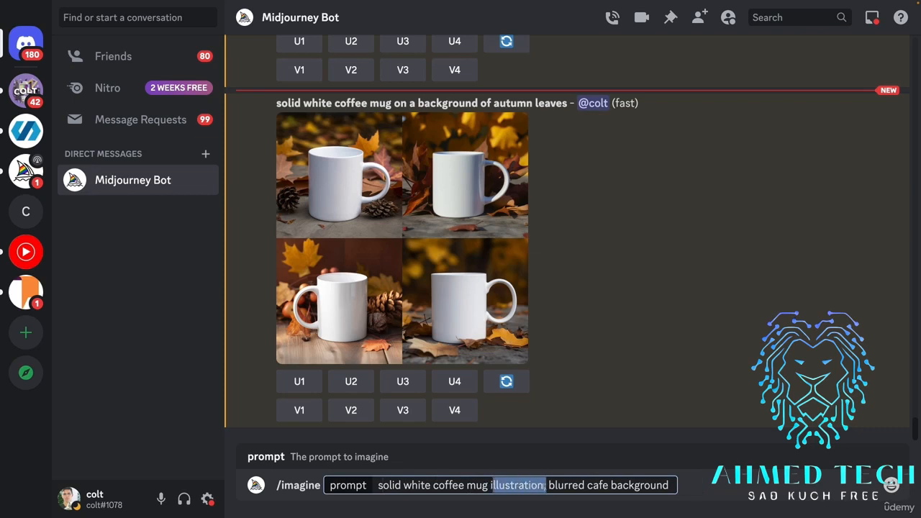
pyautogui.press('BackSpace')
pyautogui.press('BackSpace')
pyautogui.write('floating')
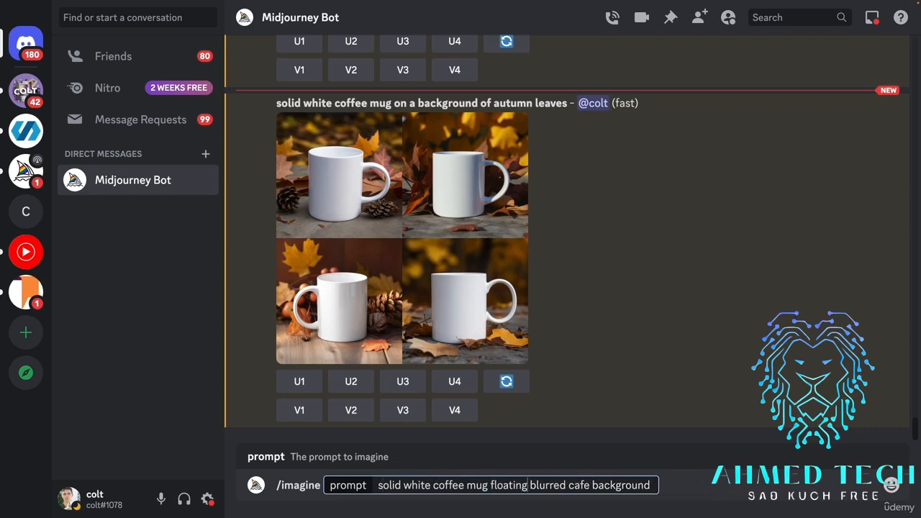
pyautogui.write(' on')
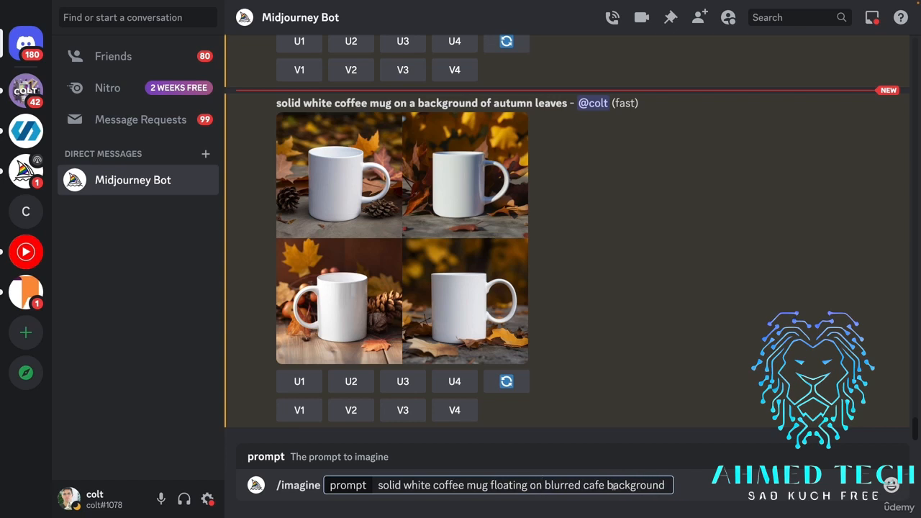
pyautogui.press('Return')
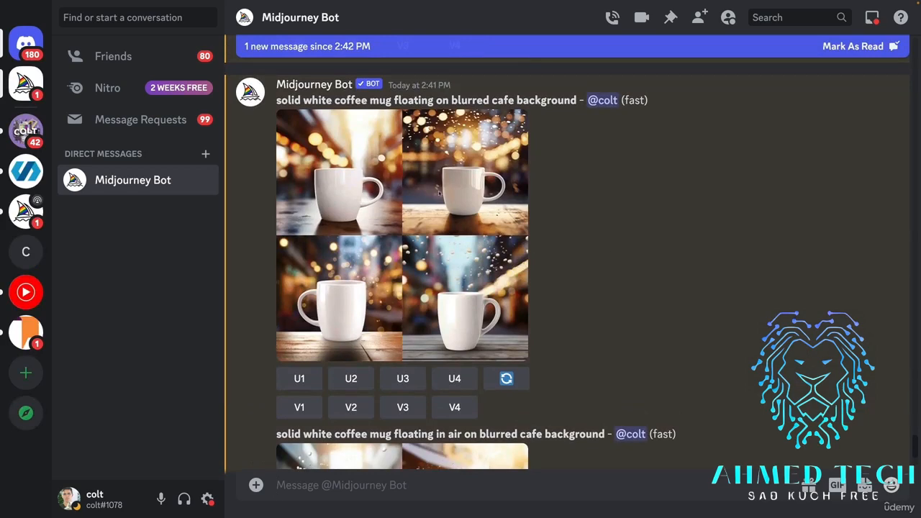
# Examine the image grid for "solid white coffee mug floating on blurred cafe background" enlarged, and close the preview.
pyautogui.click(499, 205)
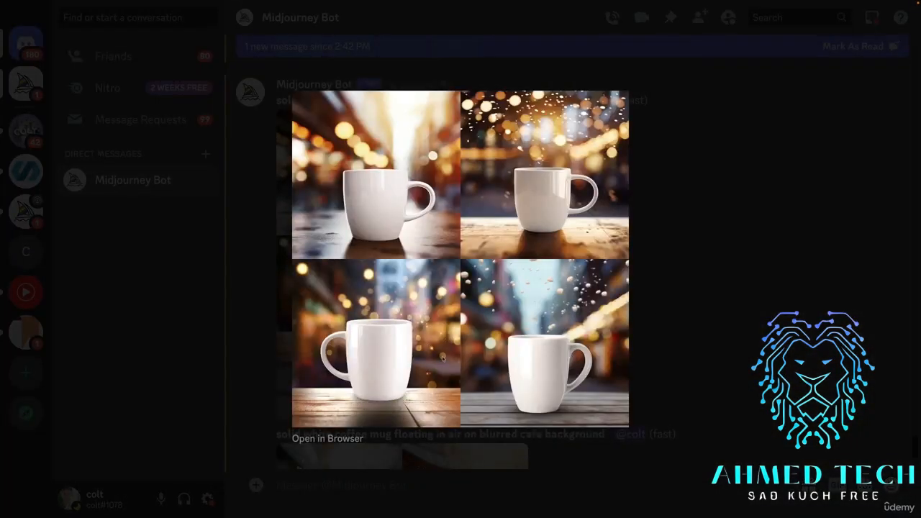
pyautogui.click(678, 258)
pyautogui.scroll(-5, 627, 319)
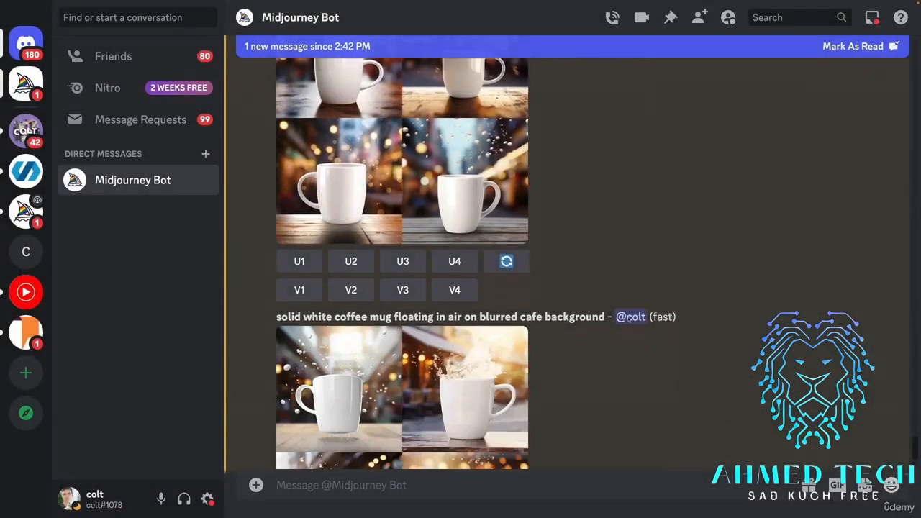
# Highlight the floating wording in the "floating in air on blurred cafe background" prompt, examine its image grid enlarged, and close the preview.
pyautogui.scroll(-1, 627, 319)
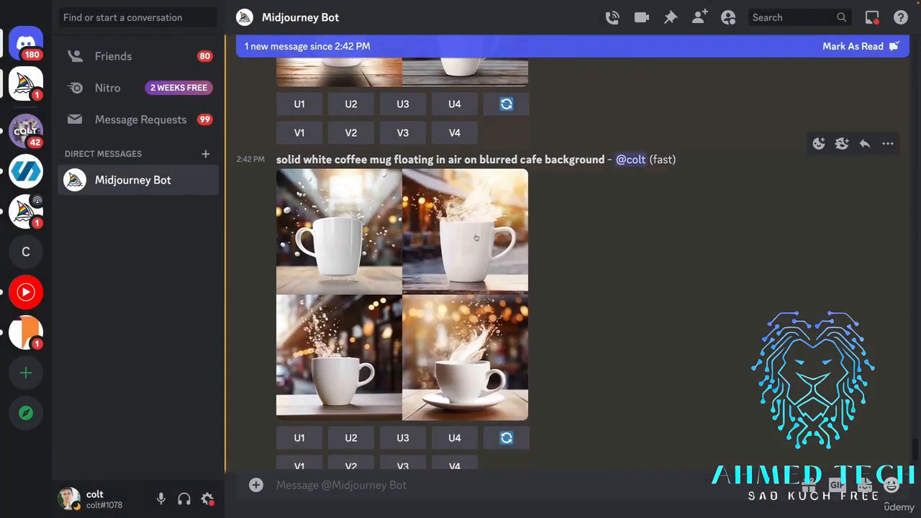
pyautogui.moveTo(394, 159); pyautogui.dragTo(444, 160)
pyautogui.click(353, 286)
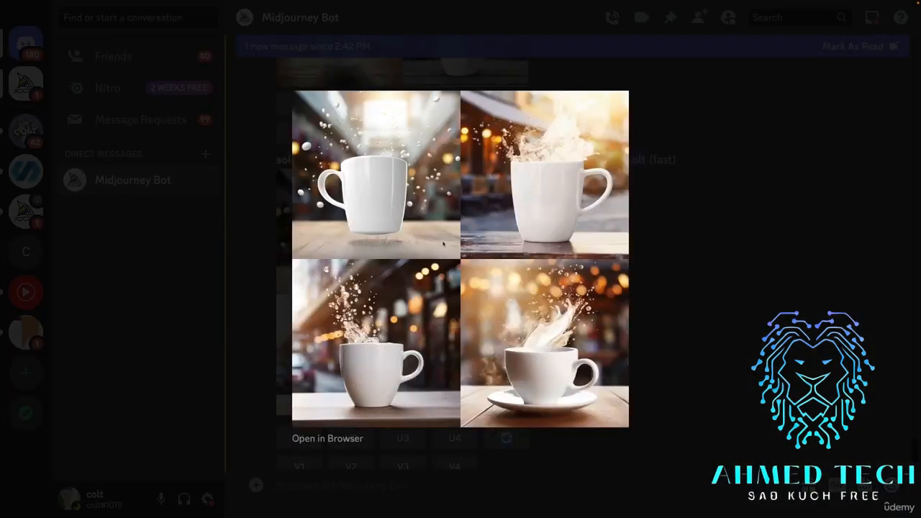
pyautogui.click(698, 290)
# Highlight the "--no table,surface,counter" part of the floating mug prompt, examine its image grid enlarged, and close the preview.
pyautogui.scroll(-4, 496, 329)
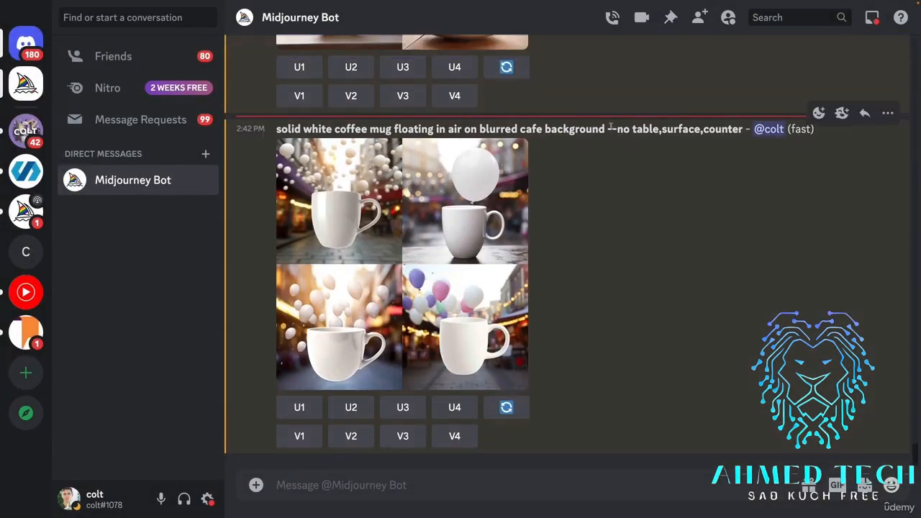
pyautogui.moveTo(611, 127); pyautogui.dragTo(729, 129)
pyautogui.click(689, 181)
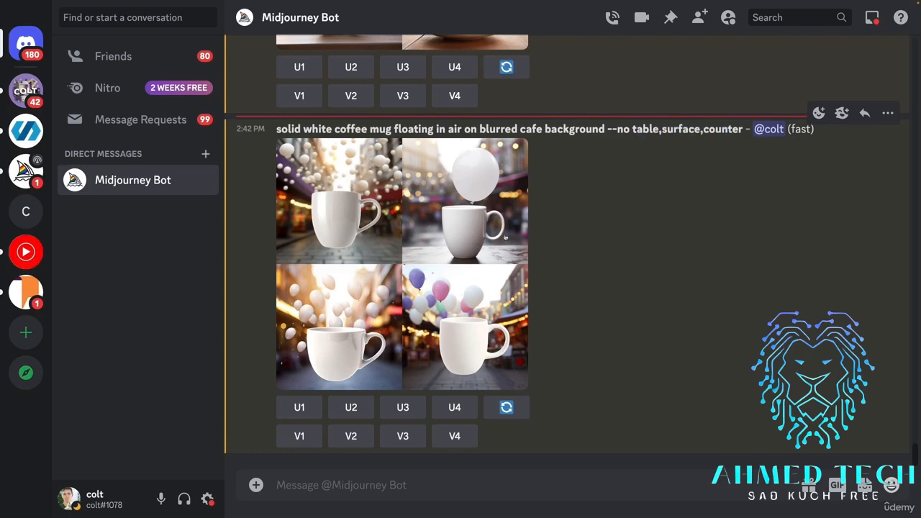
pyautogui.click(507, 238)
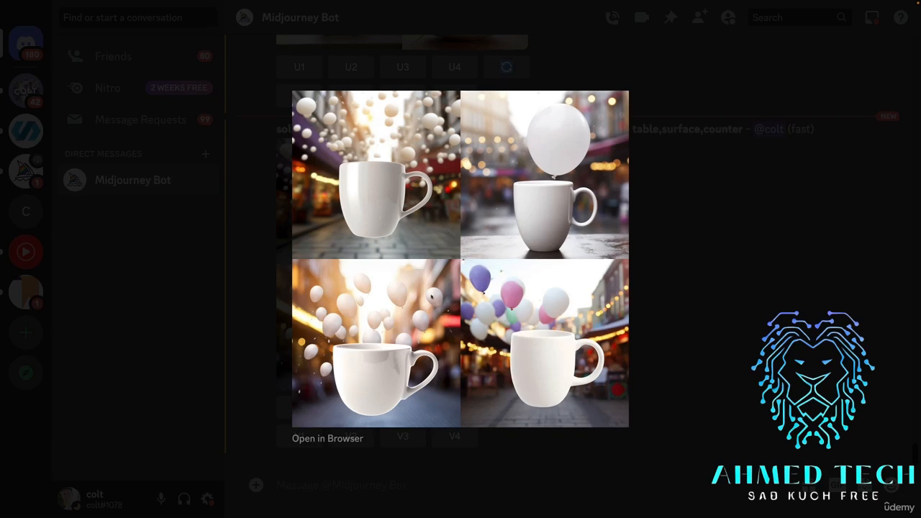
pyautogui.click(702, 274)
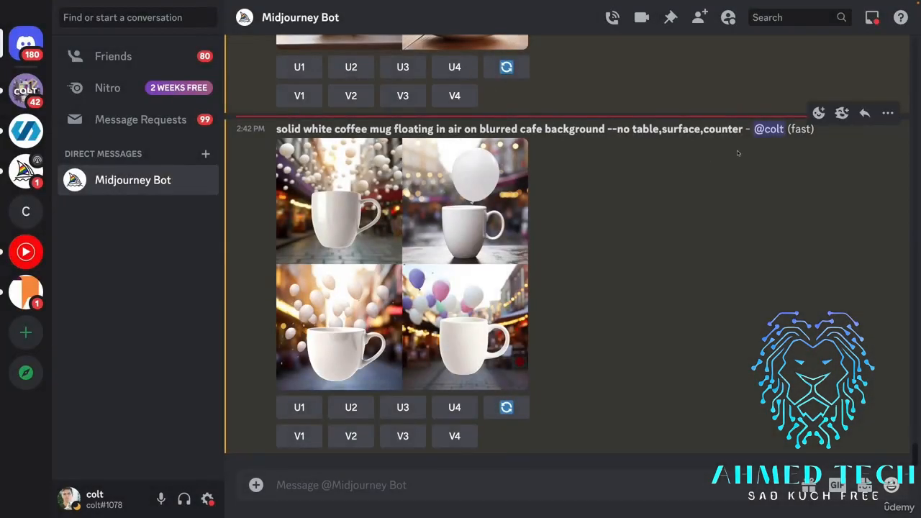
# Select the full prompt text "solid white coffee mug floating in air on blurred cafe background --no table,surface,counter".
pyautogui.moveTo(745, 130); pyautogui.dragTo(274, 130)
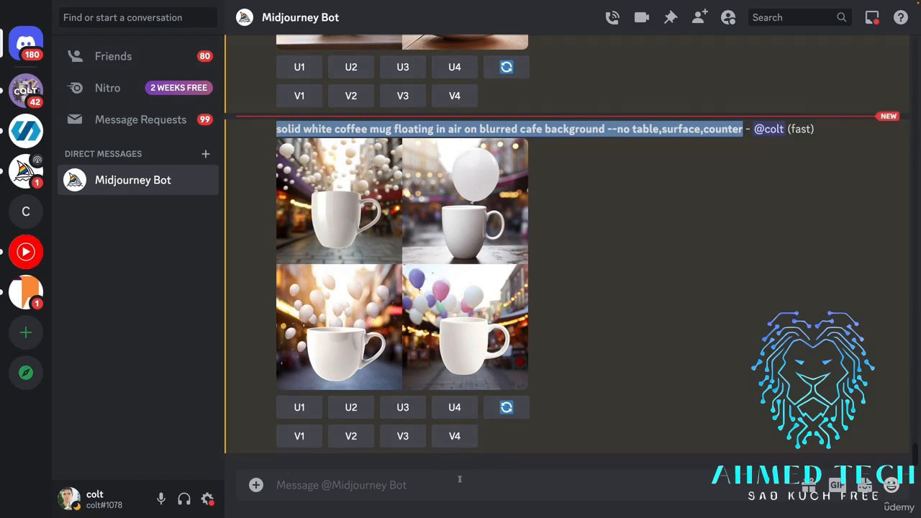
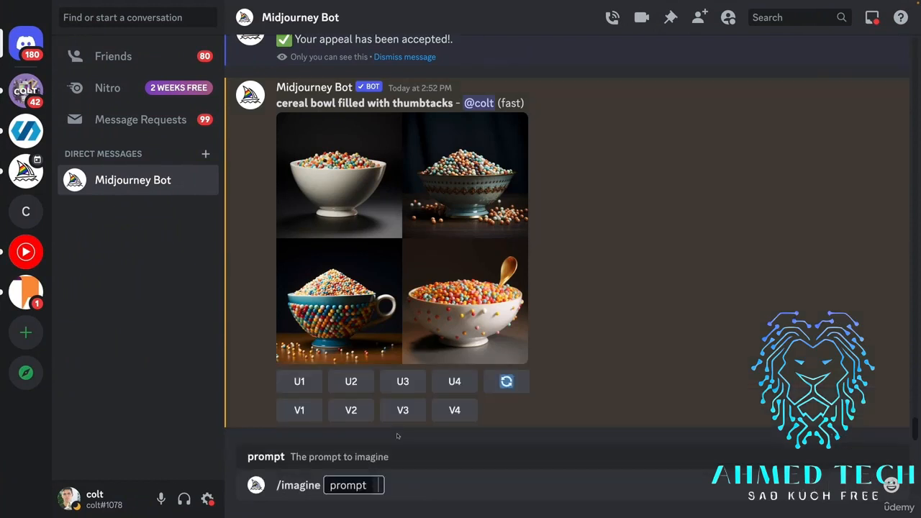
# Submit the imagine prompt "child walking through Kyoto, night time, wide angle".
pyautogui.write('child walk')
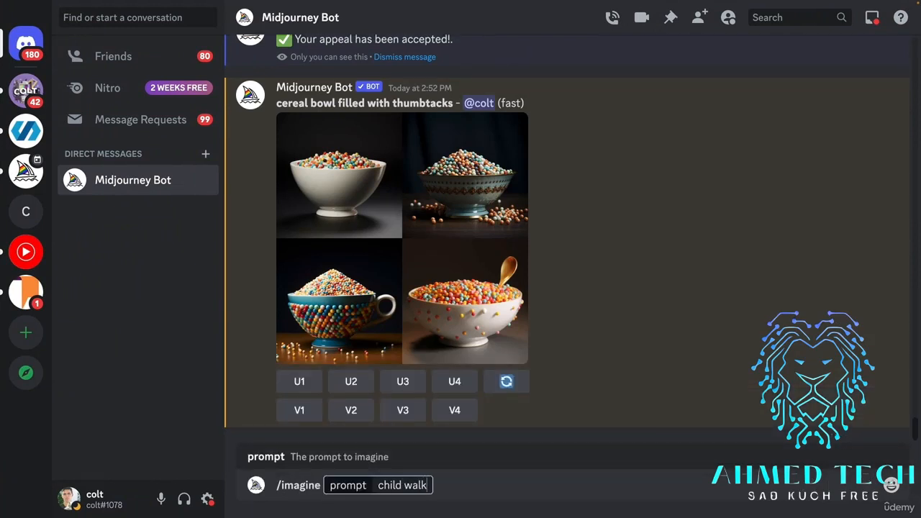
pyautogui.write('ing through Kyoto, s')
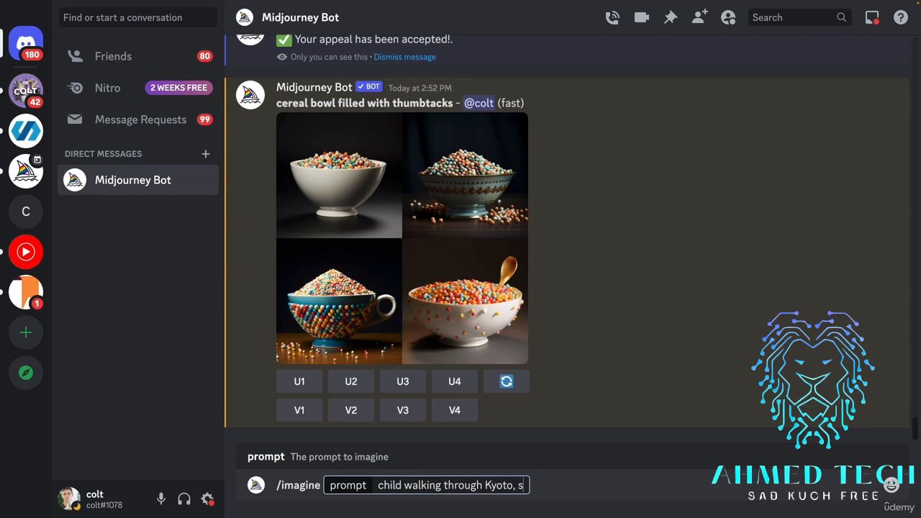
pyautogui.press('BackSpace')
pyautogui.write('night time,')
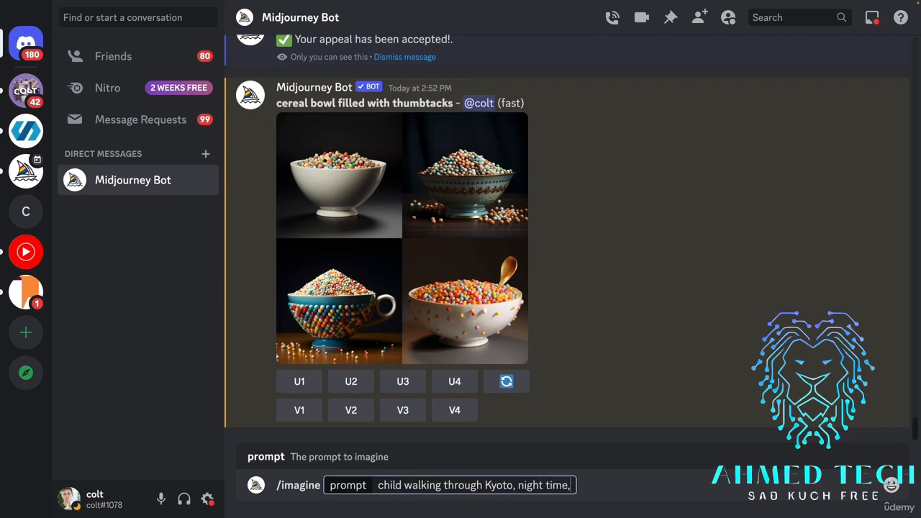
pyautogui.press('BackSpace')
pyautogui.press('BackSpace')
pyautogui.write('e , wide angle')
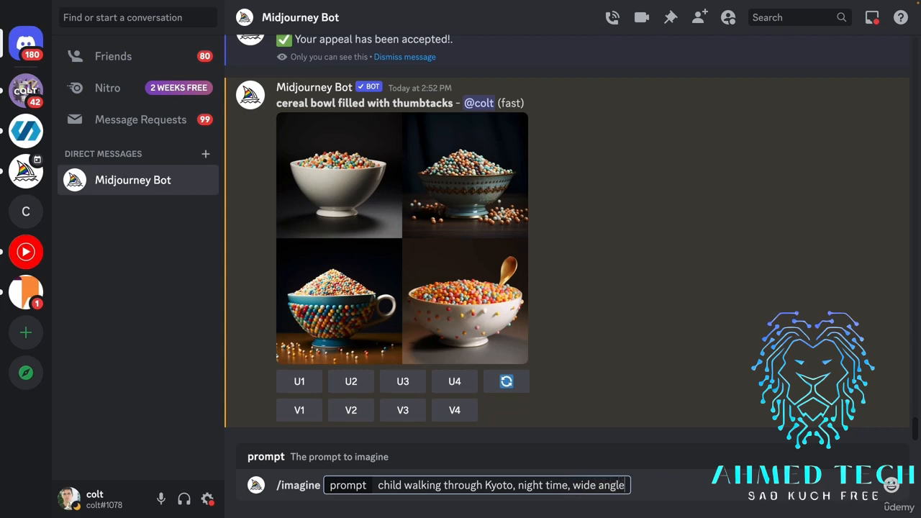
pyautogui.press('Return')
# Reuse the last imagine prompt with "wide angle" replaced by "closeup" and submit it.
pyautogui.press('Up')
pyautogui.press('Left')
pyautogui.press('Left')
pyautogui.press('Left')
pyautogui.press('Left')
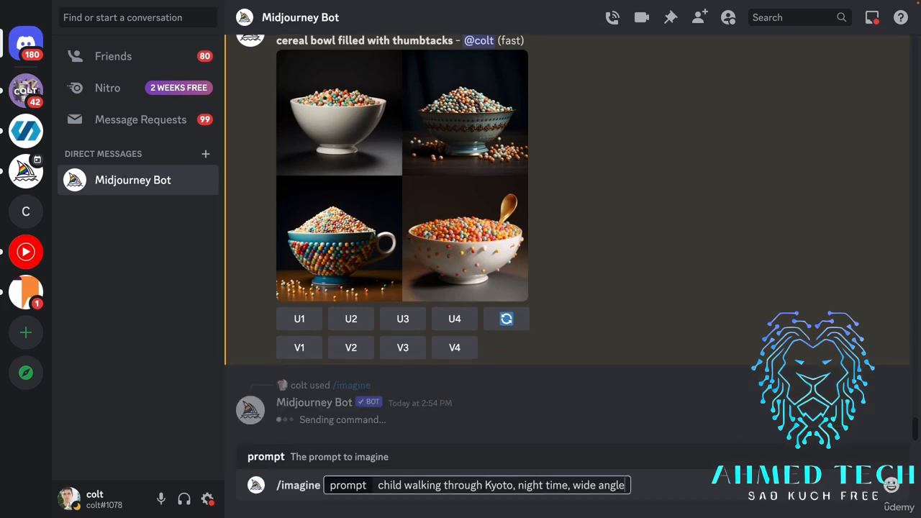
pyautogui.press('Left')
pyautogui.press('Left')
pyautogui.press('BackSpace')
pyautogui.press('BackSpace')
pyautogui.press('BackSpace')
pyautogui.press('BackSpace')
pyautogui.press('BackSpace')
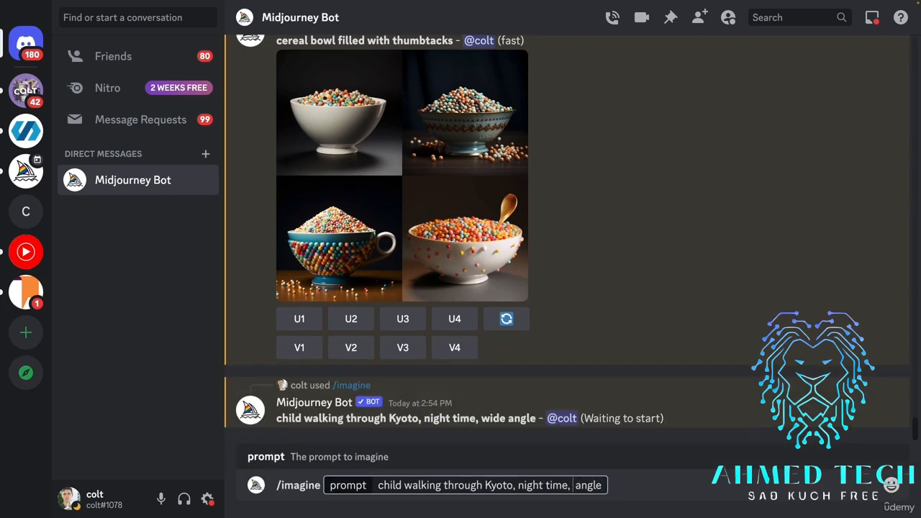
pyautogui.press('End')
pyautogui.hotkey('shift', 'Left')
pyautogui.hotkey('shift', 'Left')
pyautogui.hotkey('shift', 'Left')
pyautogui.hotkey('shift', 'Left')
pyautogui.hotkey('shift', 'Left')
pyautogui.press('BackSpace')
pyautogui.write('closeup')
pyautogui.press('Return')
# Reuse the Kyoto night prompt with "closeup" replaced by "ultrawide" and submit it.
pyautogui.press('Up')
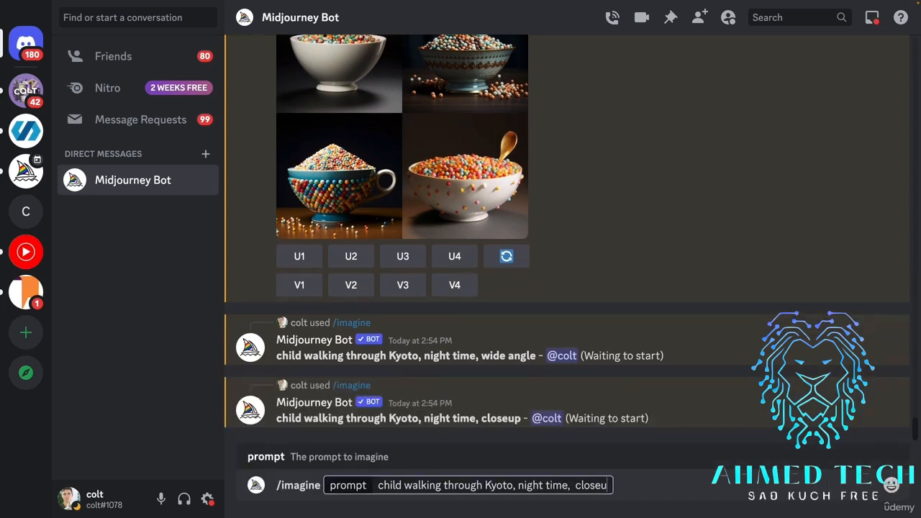
pyautogui.press('BackSpace')
pyautogui.press('BackSpace')
pyautogui.press('BackSpace')
pyautogui.press('BackSpace')
pyautogui.press('BackSpace')
pyautogui.press('BackSpace')
pyautogui.press('BackSpace')
pyautogui.write('ultrawide')
pyautogui.press('BackSpace')
pyautogui.press('Return')
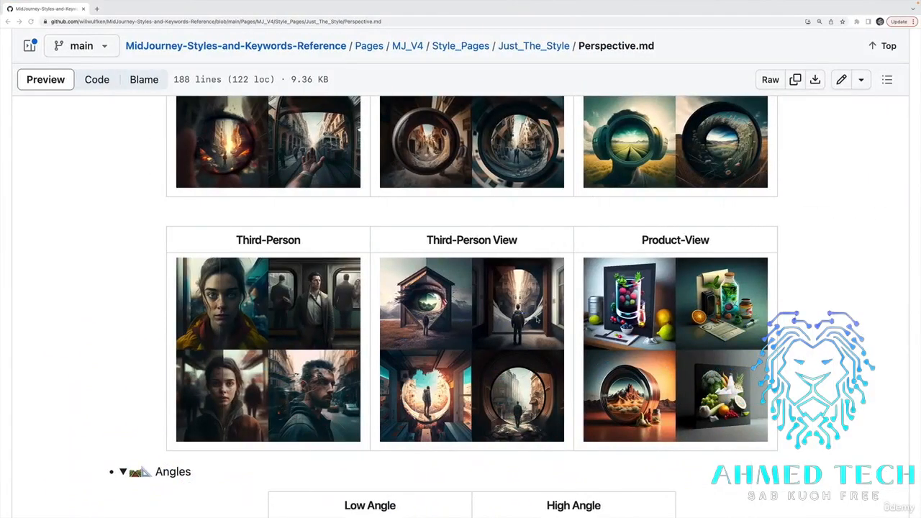
# Switch to the GitHub Perspective.md reference in the browser and examine the top, side, satellite, aerial and closeup view examples.
pyautogui.scroll(5, 538, 323)
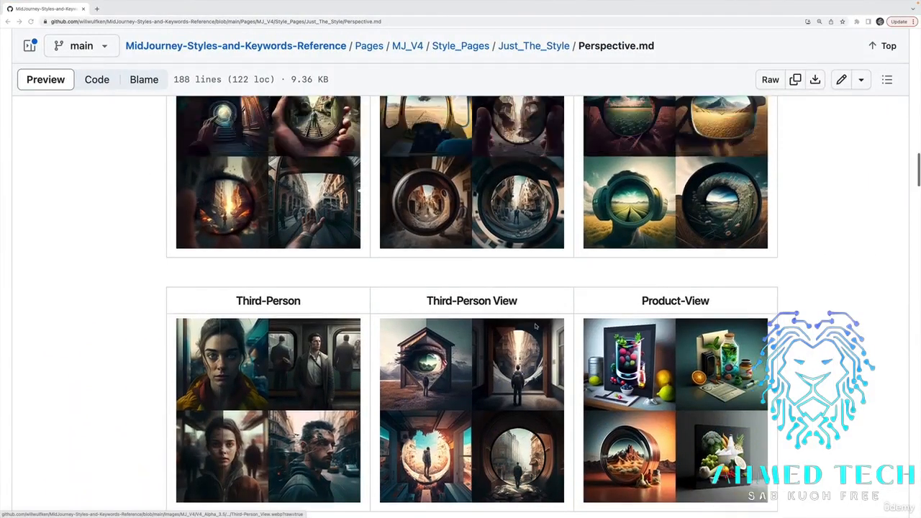
pyautogui.scroll(10, 536, 327)
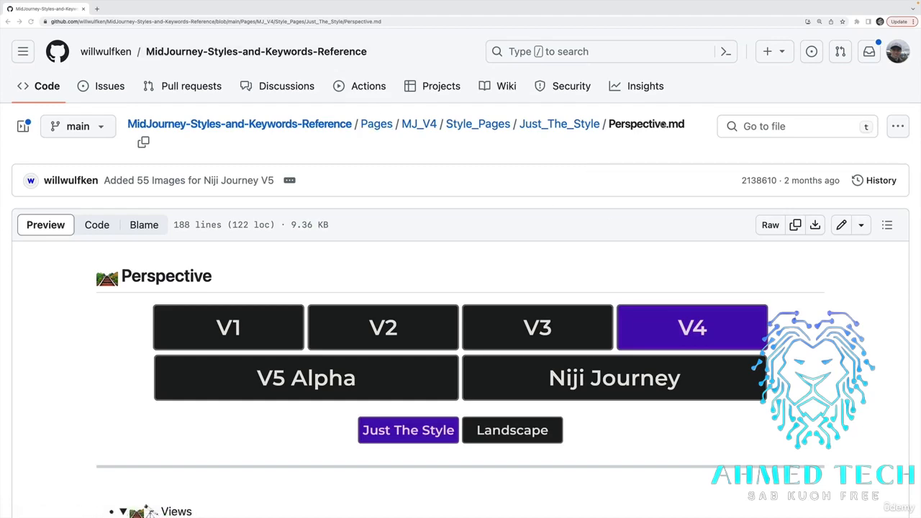
pyautogui.scroll(-5, 677, 245)
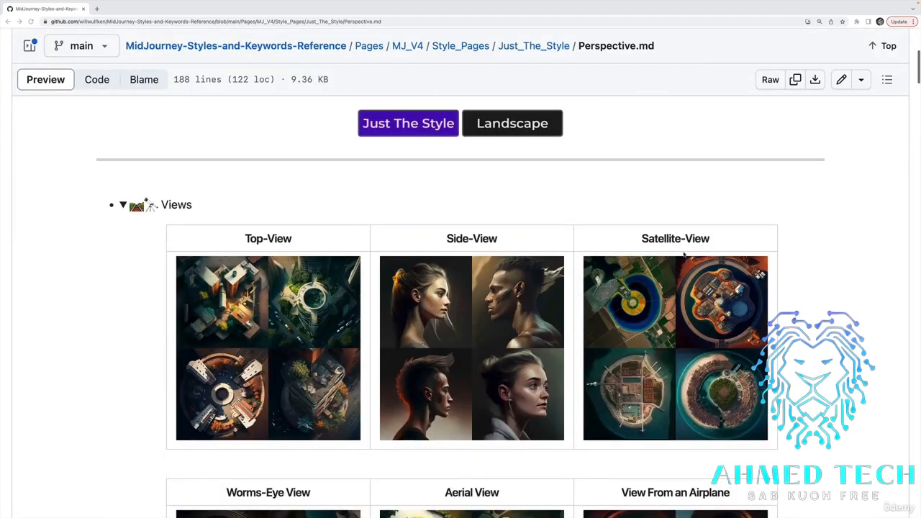
pyautogui.scroll(-3, 684, 253)
pyautogui.scroll(1, 711, 304)
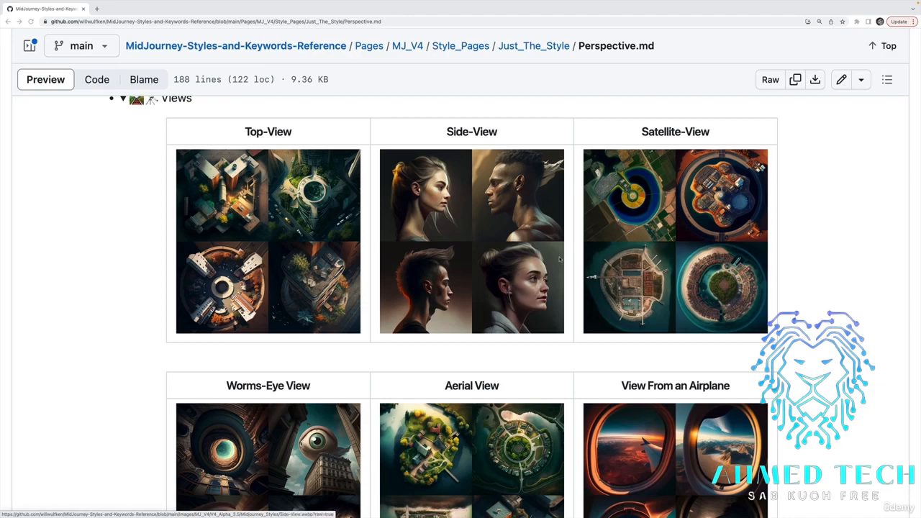
pyautogui.scroll(-6, 560, 259)
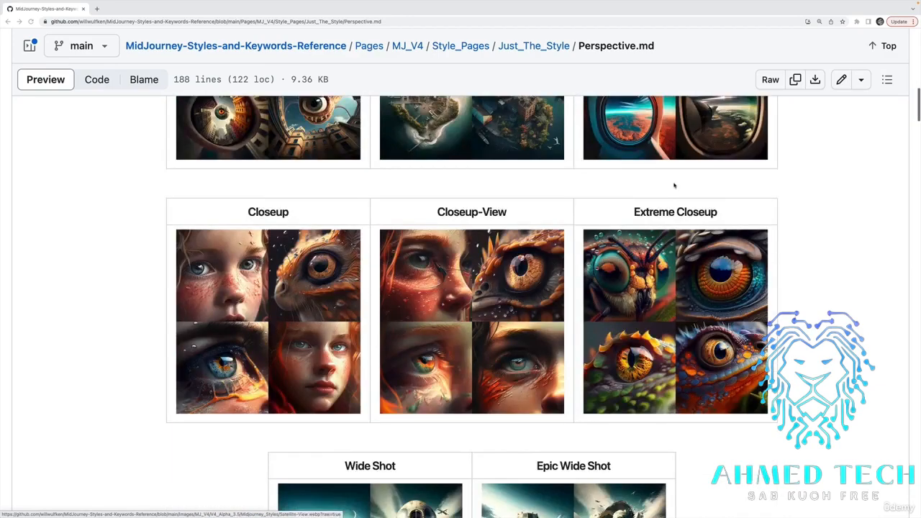
pyautogui.scroll(-1, 612, 176)
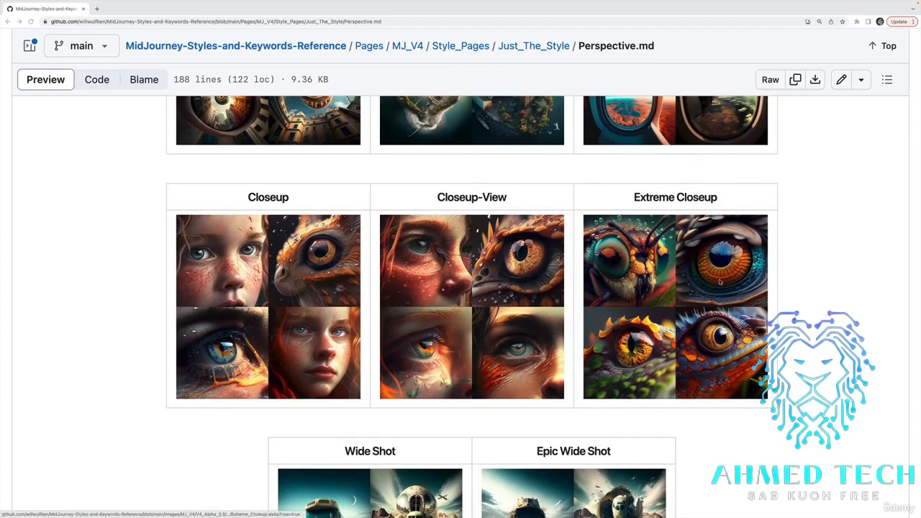
pyautogui.scroll(-6, 720, 282)
pyautogui.scroll(8, 719, 282)
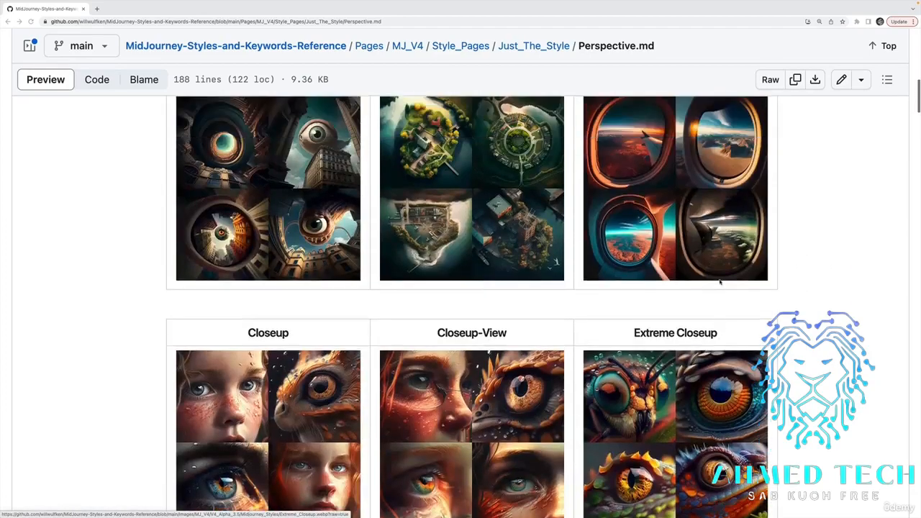
pyautogui.scroll(5, 719, 282)
pyautogui.scroll(-8, 720, 282)
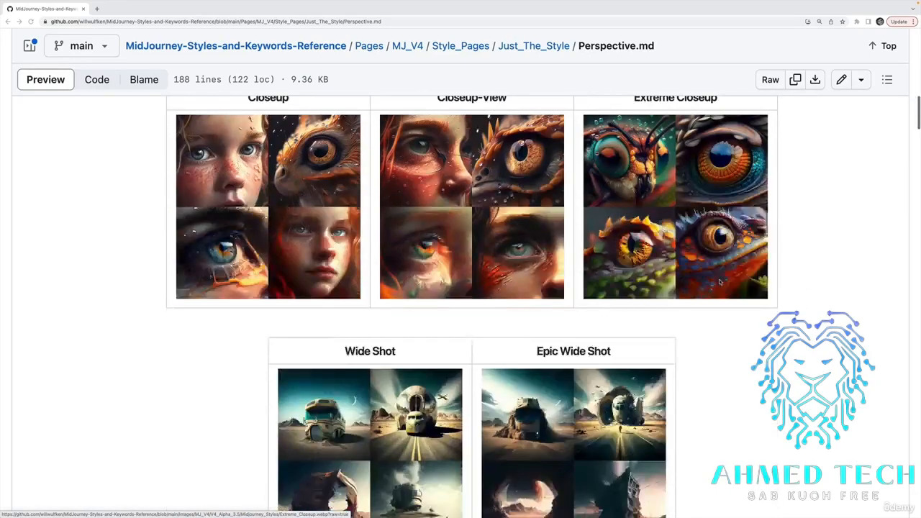
# Examine the wide shot, centered-shot, selfie, first-person and third-person examples, down to the Perspective and Projections section.
pyautogui.scroll(-2, 719, 282)
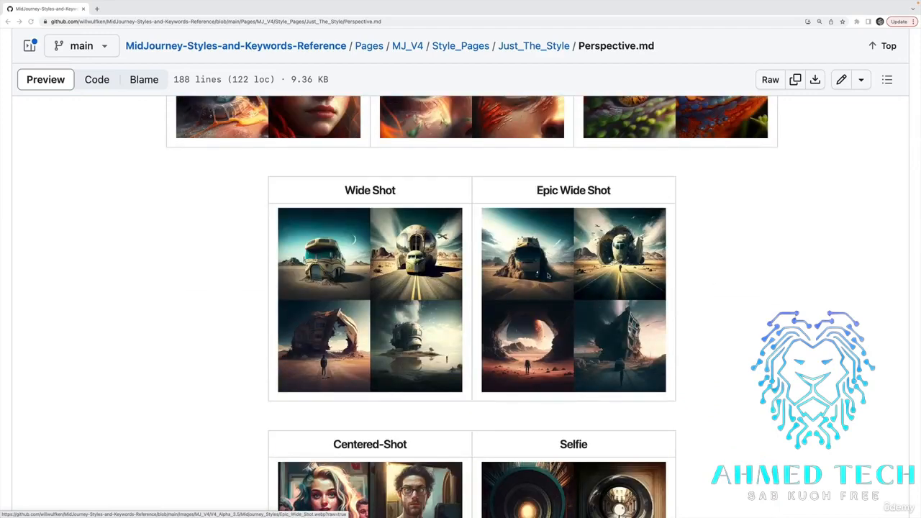
pyautogui.scroll(-2, 609, 230)
pyautogui.scroll(-2, 609, 230)
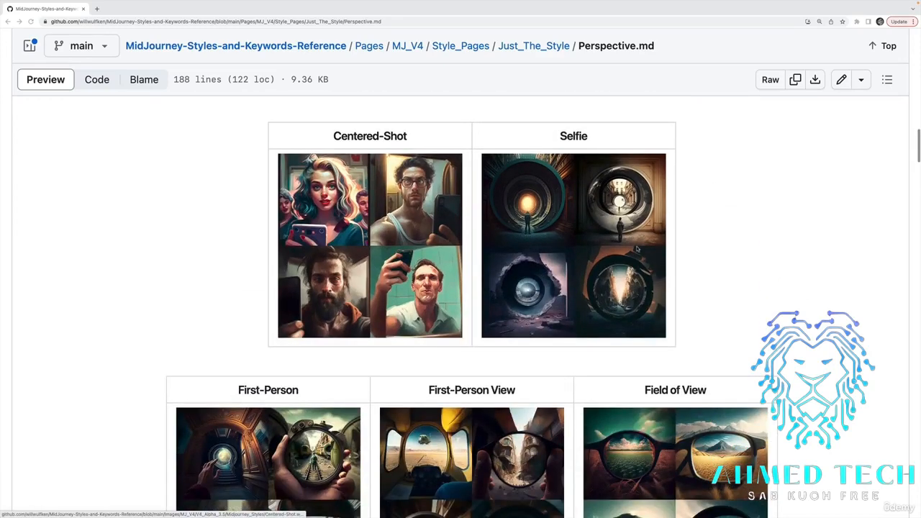
pyautogui.scroll(-4, 636, 248)
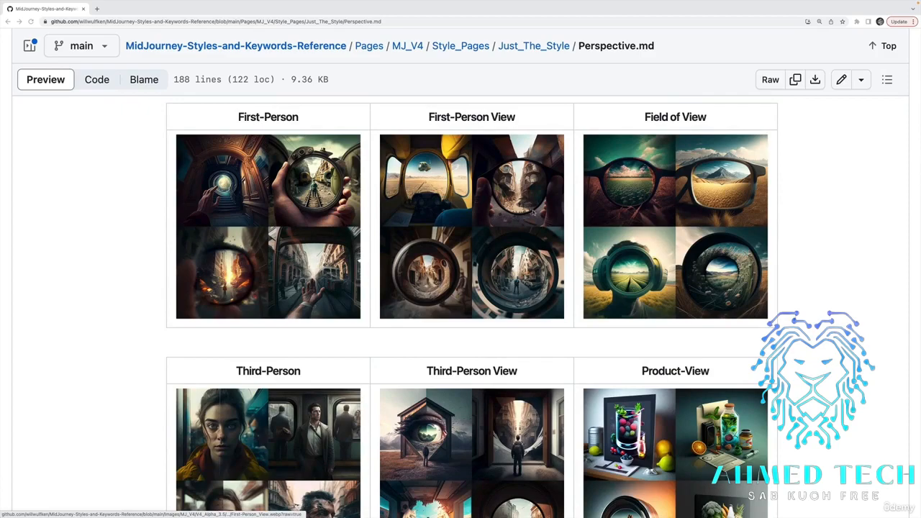
pyautogui.scroll(-10, 339, 188)
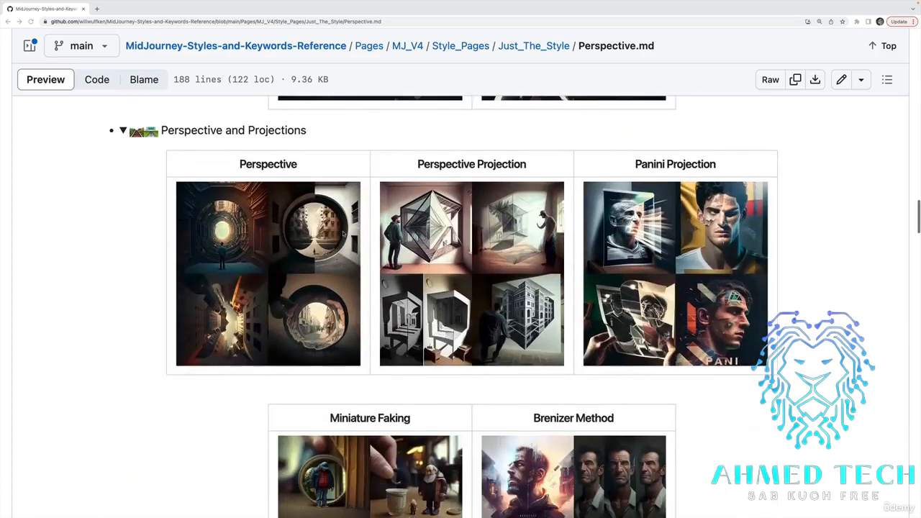
pyautogui.scroll(3, 338, 189)
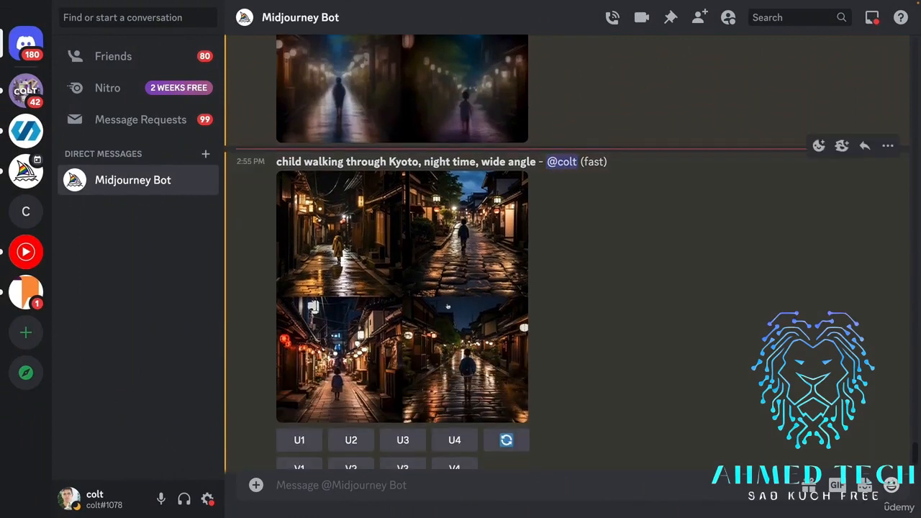
# Back in Discord, examine the wide angle Kyoto image grid enlarged, and close the preview.
pyautogui.click(447, 306)
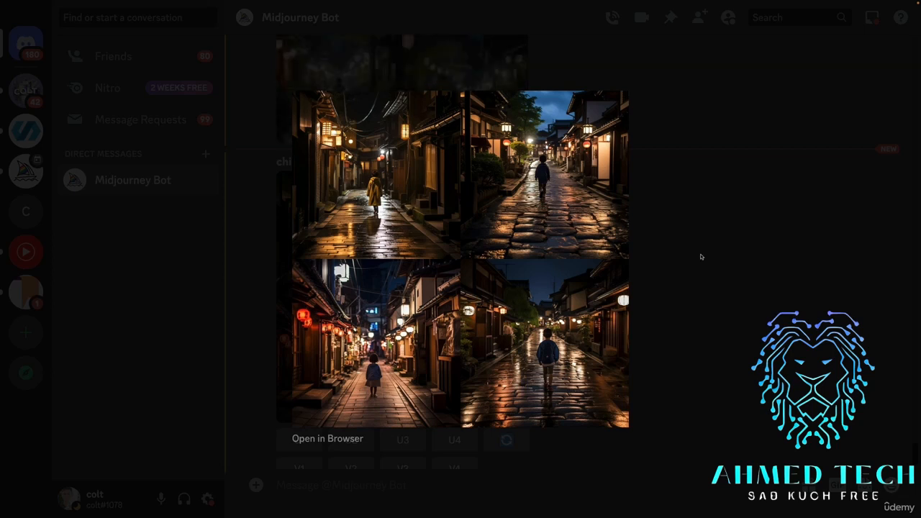
pyautogui.click(751, 253)
pyautogui.scroll(1, 606, 231)
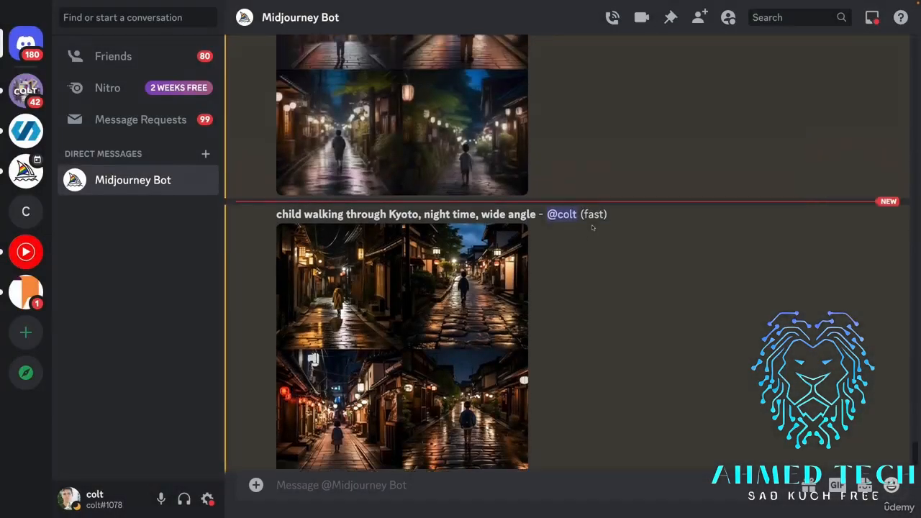
# Examine the closeup Kyoto image grid enlarged, close the preview, and compare it with the wide angle grid.
pyautogui.scroll(-6, 593, 222)
pyautogui.click(399, 208)
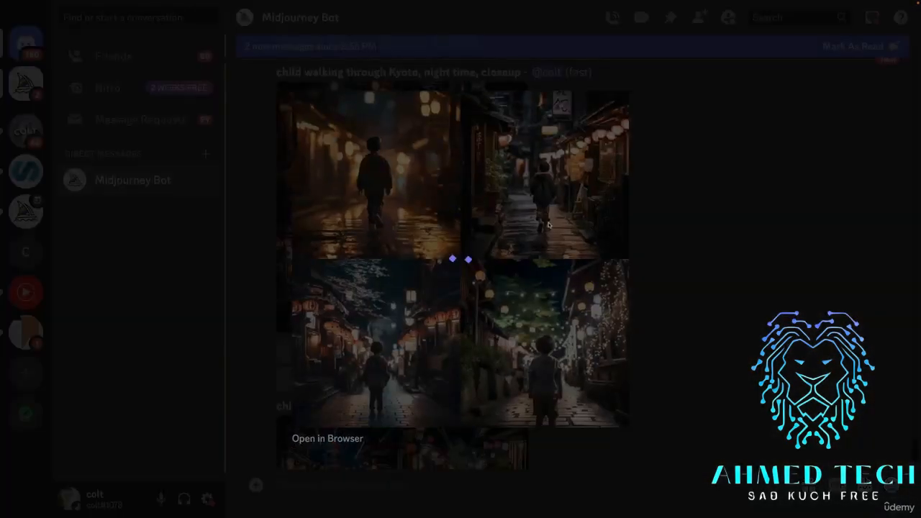
pyautogui.click(653, 307)
pyautogui.scroll(4, 654, 308)
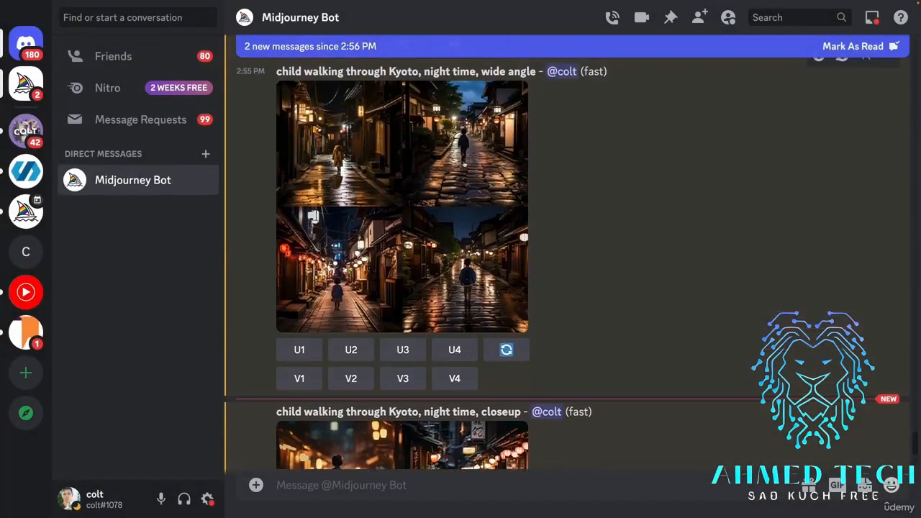
pyautogui.scroll(-3, 653, 308)
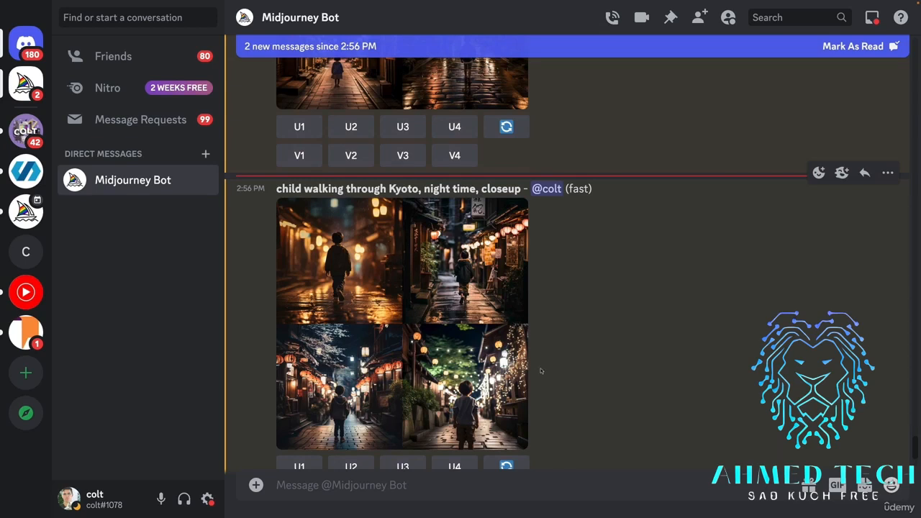
pyautogui.scroll(1, 540, 370)
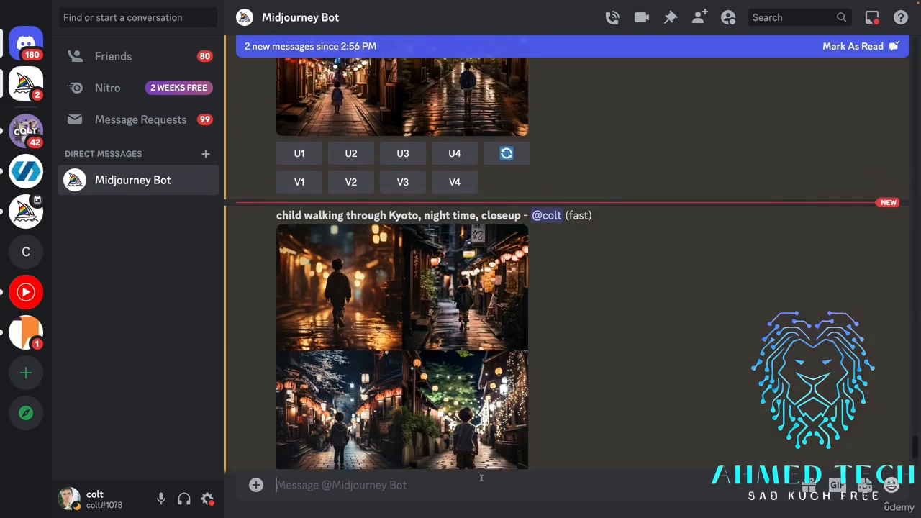
# Submit a new imagine prompt "child walking through Kyoto, high angle".
pyautogui.write('/imagine')
pyautogui.click(366, 429)
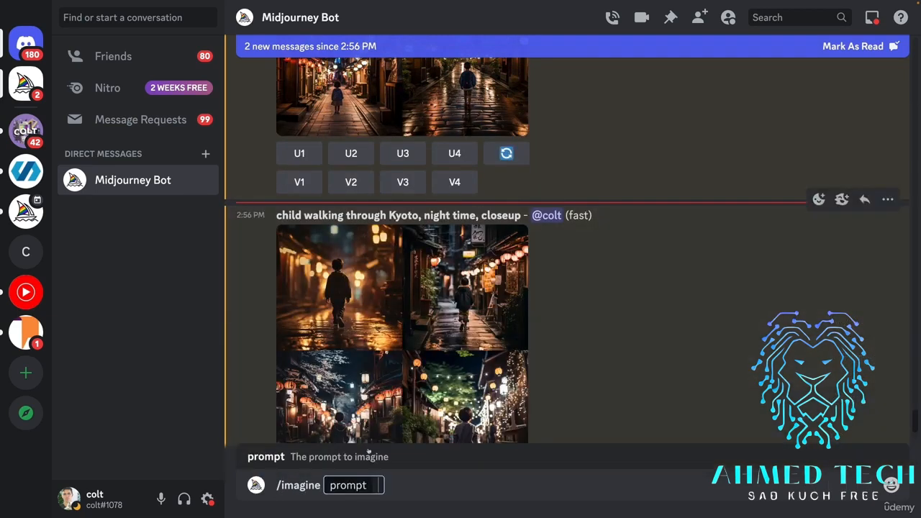
pyautogui.write('chi')
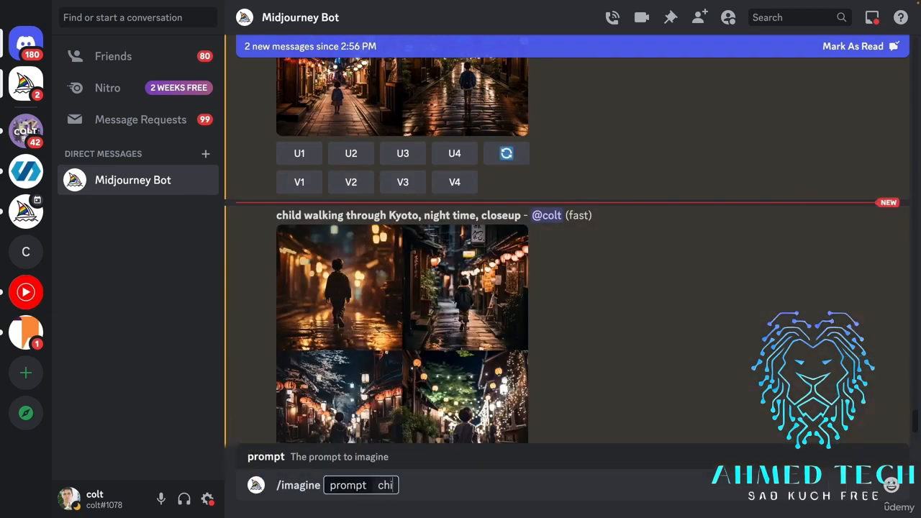
pyautogui.write('ld walking through Kyoto,')
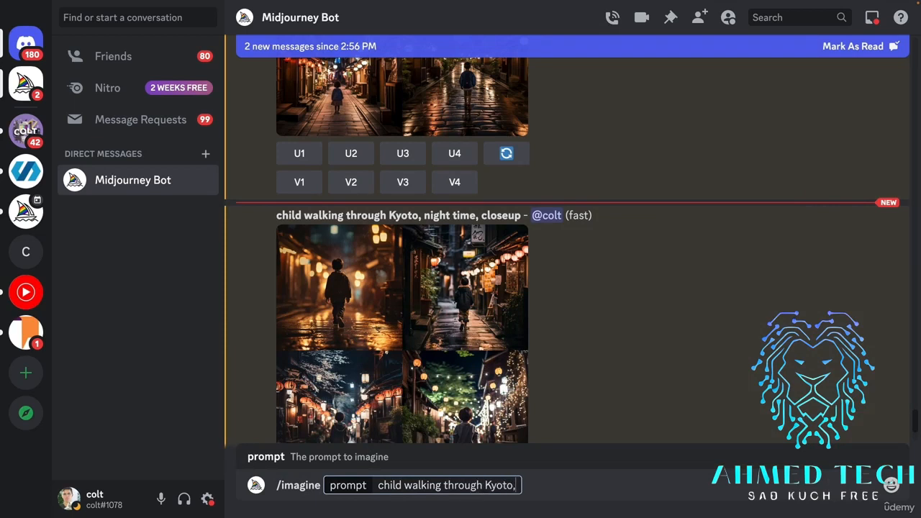
pyautogui.write(' highangl')
pyautogui.press('BackSpace')
pyautogui.press('BackSpace')
pyautogui.press('BackSpace')
pyautogui.press('BackSpace')
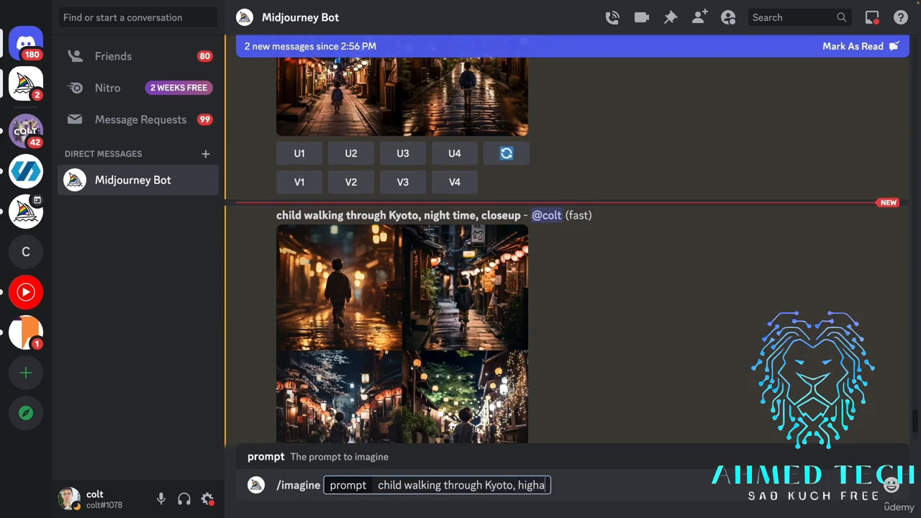
pyautogui.write('angle')
pyautogui.press('Return')
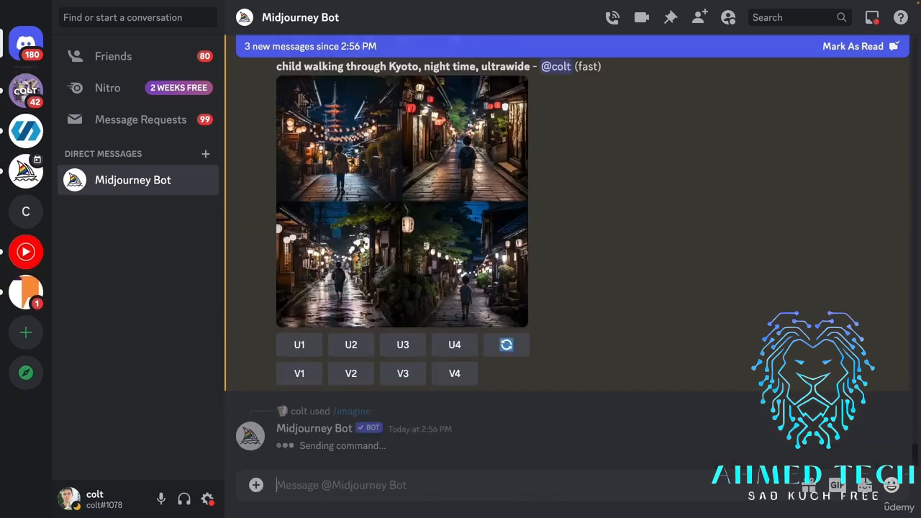
# Reuse the last imagine prompt with "high angle" replaced by "low angle" and submit it.
pyautogui.press('Up')
pyautogui.press('BackSpace')
pyautogui.press('BackSpace')
pyautogui.press('BackSpace')
pyautogui.press('BackSpace')
pyautogui.press('BackSpace')
pyautogui.press('BackSpace')
pyautogui.press('BackSpace')
pyautogui.press('BackSpace')
pyautogui.press('BackSpace')
pyautogui.press('BackSpace')
pyautogui.press('BackSpace')
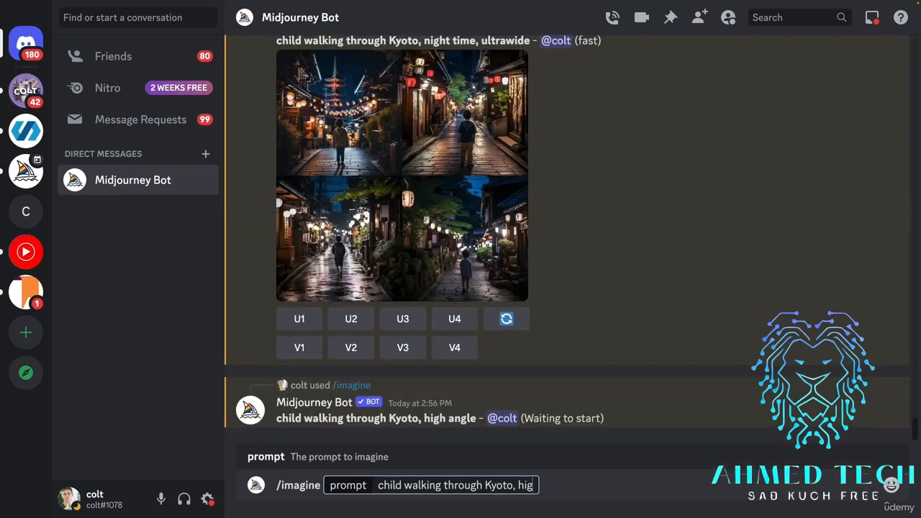
pyautogui.write('low angle')
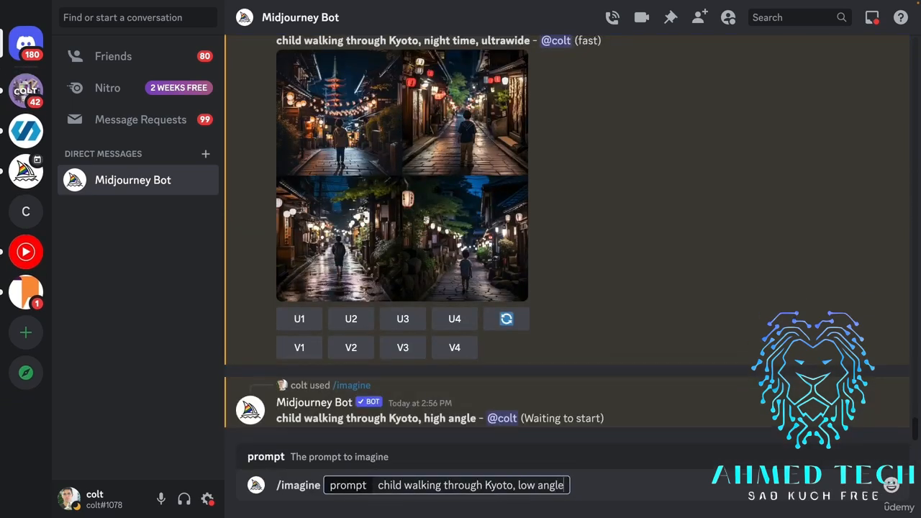
pyautogui.press('Return')
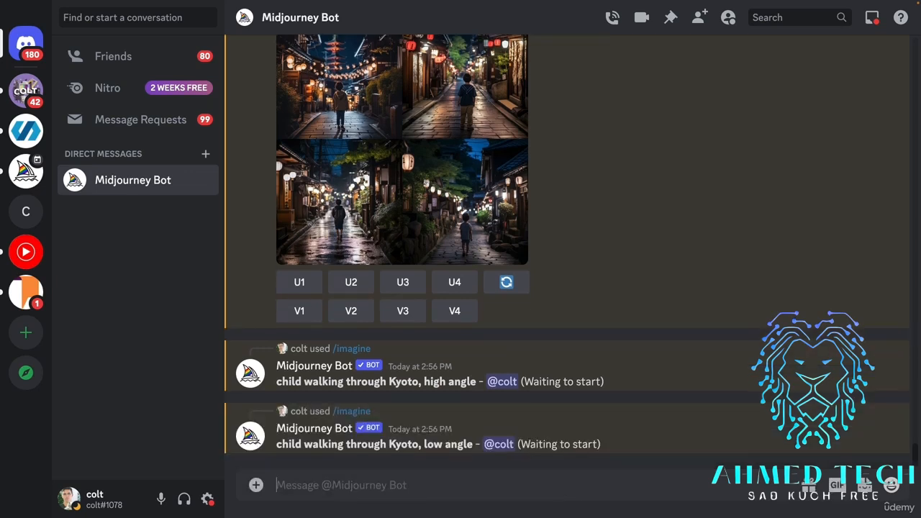
# Reuse the last imagine prompt with "low angle" replaced by "birds eye view" and submit it.
pyautogui.press('Up')
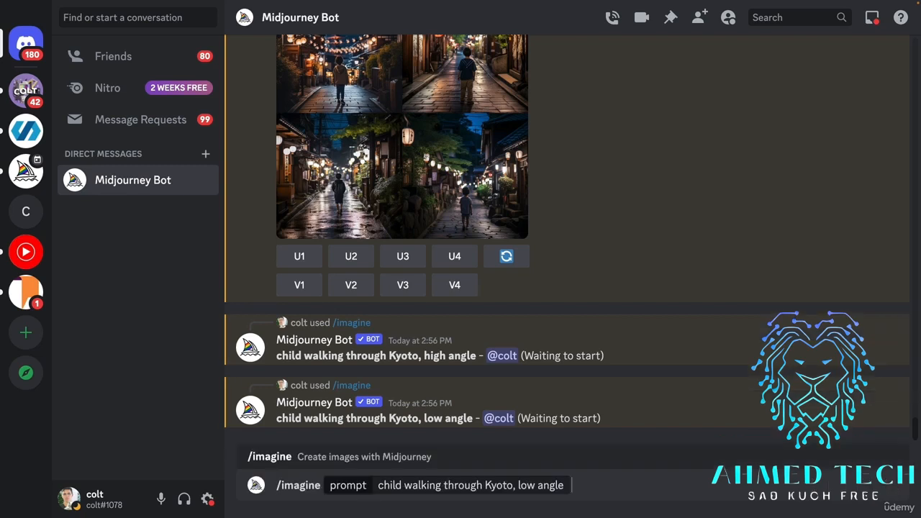
pyautogui.hotkey('ctrl', 'shift', 'Left')
pyautogui.hotkey('ctrl', 'shift', 'Left')
pyautogui.press('BackSpace')
pyautogui.write('bird e')
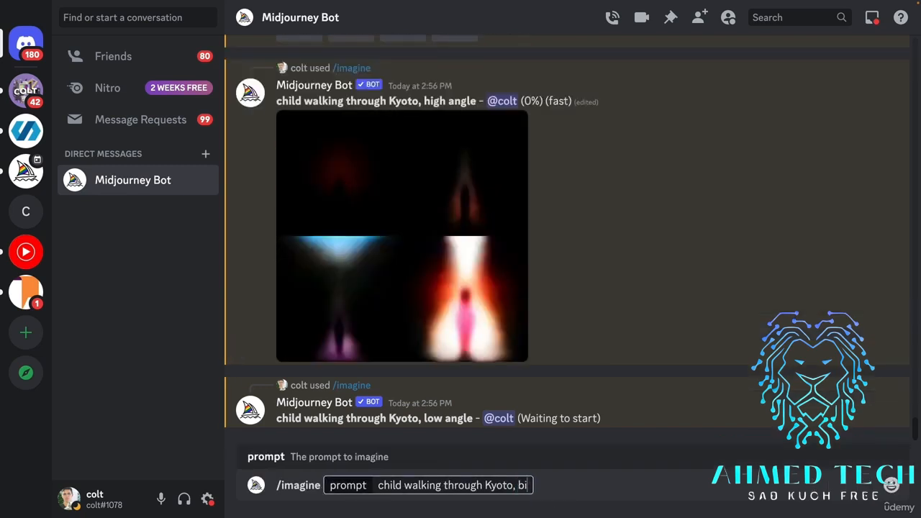
pyautogui.press('BackSpace')
pyautogui.press('BackSpace')
pyautogui.write('s eue')
pyautogui.press('BackSpace')
pyautogui.press('BackSpace')
pyautogui.write('ye view')
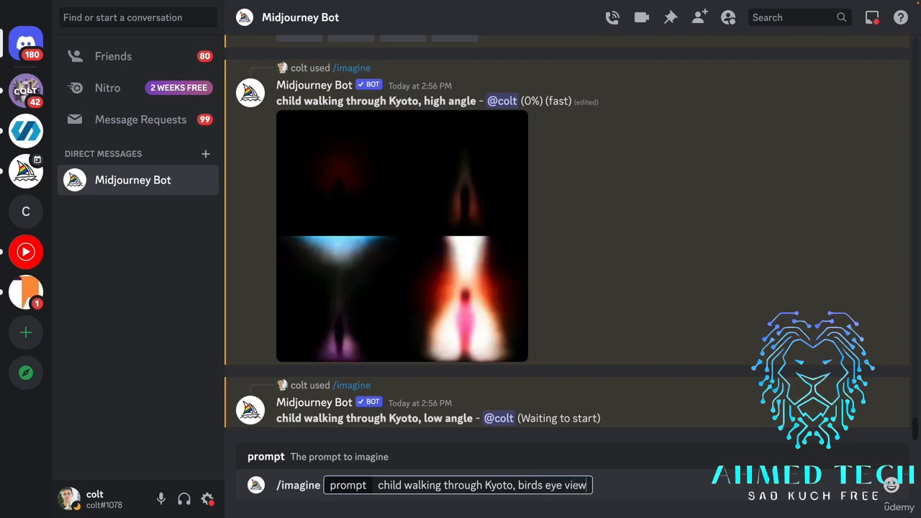
pyautogui.press('Return')
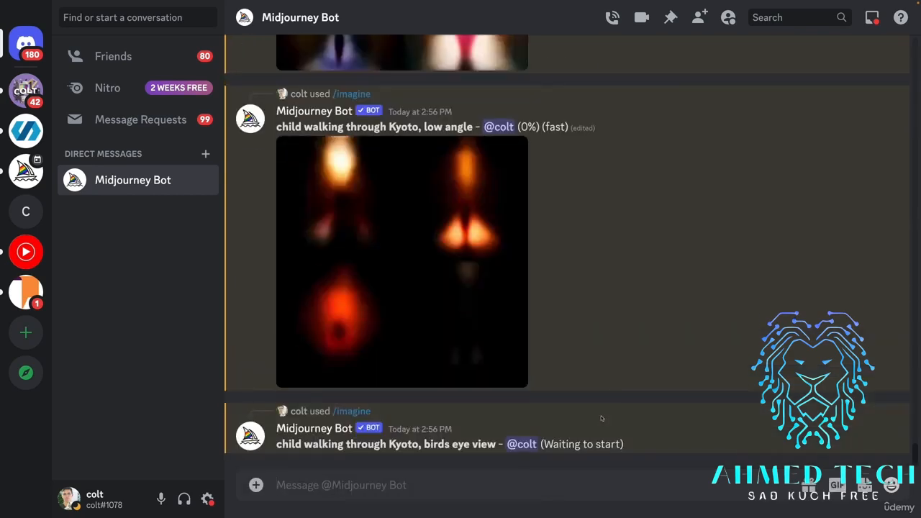
# Switch to the Perspective.md reference page in the browser and examine the Perspective and Projections examples down to Isometric.
pyautogui.hotkey('ctrl', 'Right')
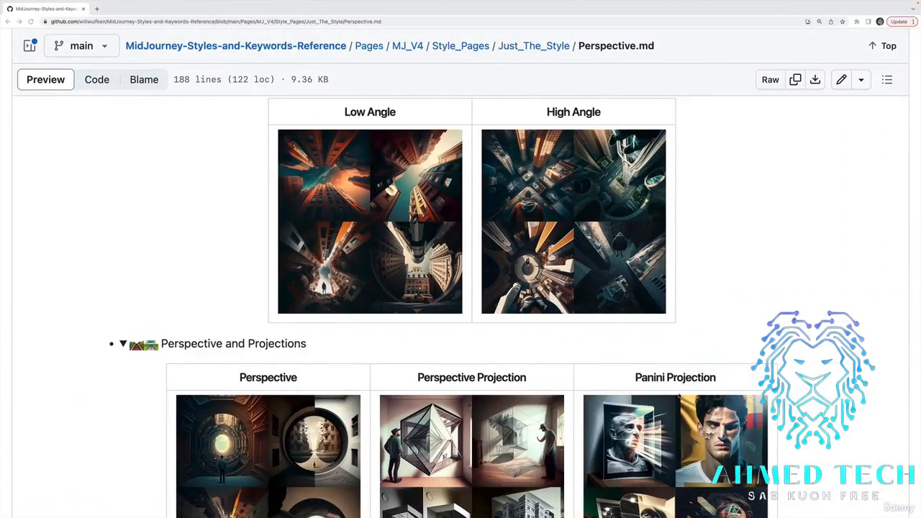
pyautogui.scroll(-5, 587, 358)
pyautogui.scroll(-1, 681, 357)
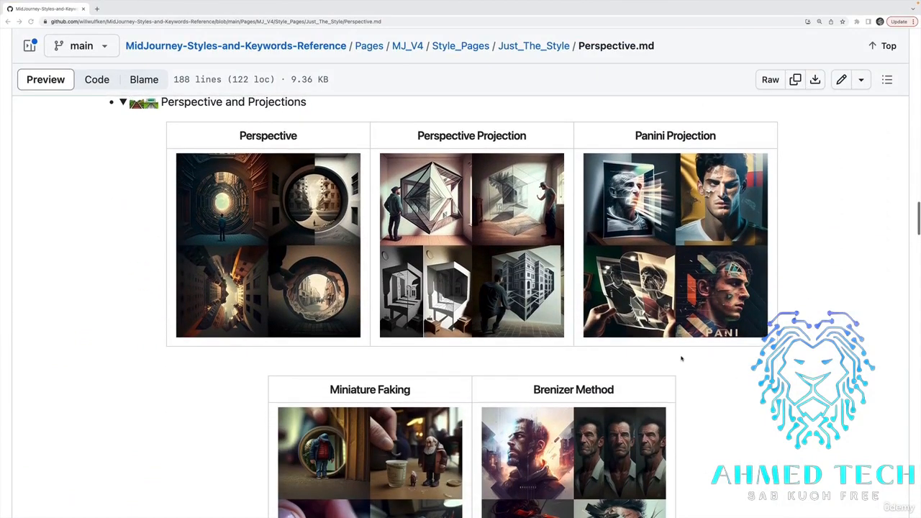
pyautogui.scroll(-12, 681, 358)
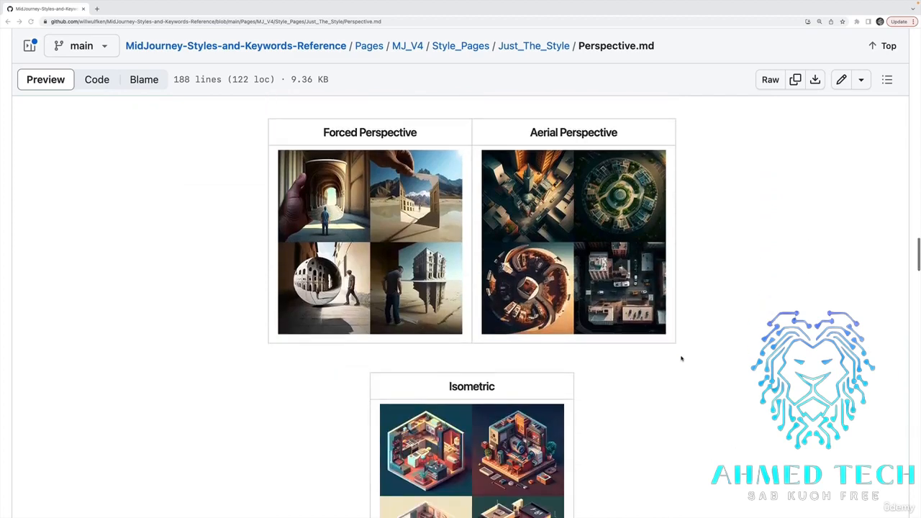
pyautogui.scroll(-4, 681, 358)
pyautogui.scroll(5, 487, 315)
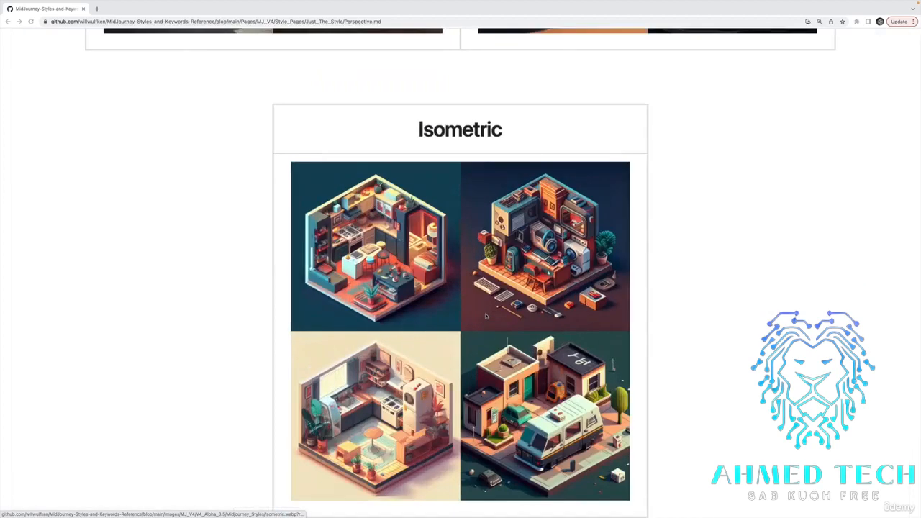
# Examine the orthographic, dimetric and trimetric projection examples and the point, curvilinear and divergent perspective examples.
pyautogui.scroll(-1, 469, 167)
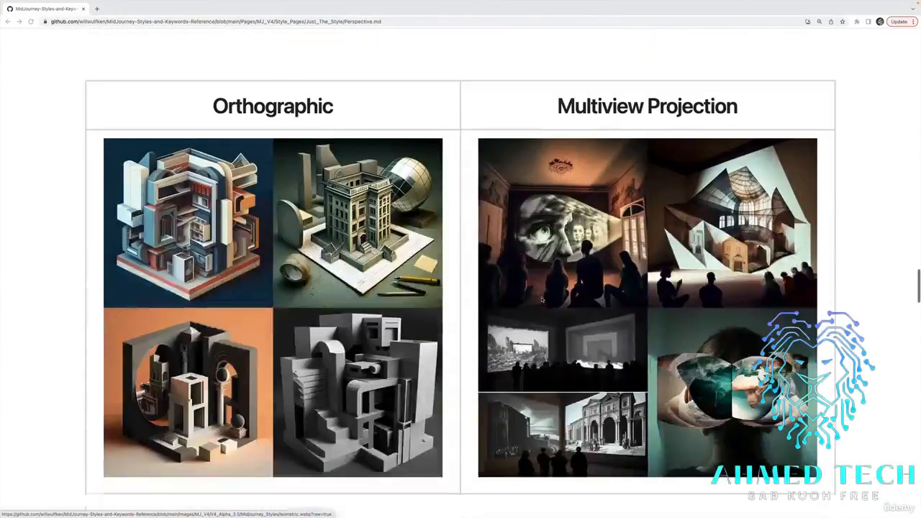
pyautogui.scroll(-10, 542, 299)
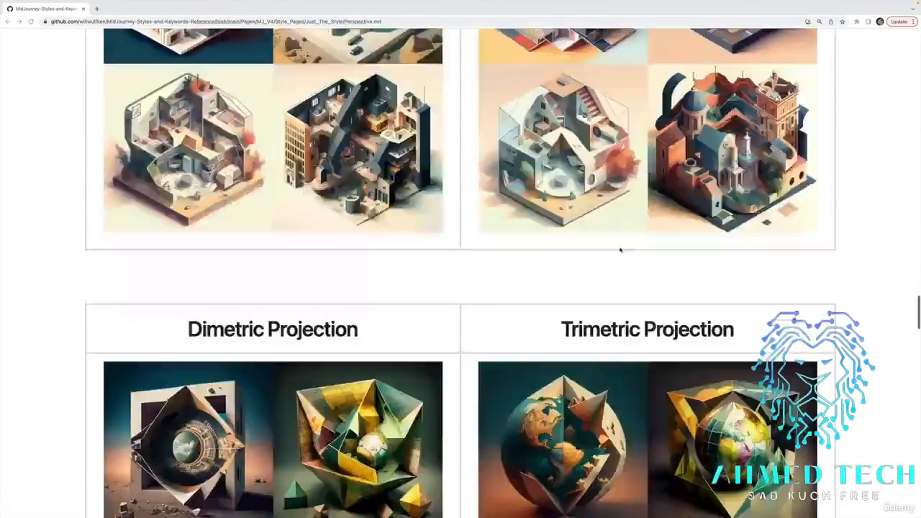
pyautogui.scroll(-10, 619, 249)
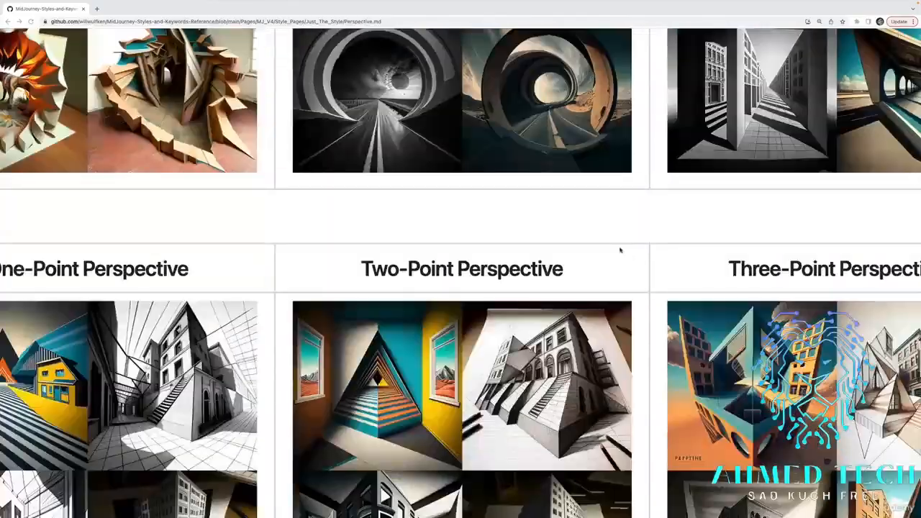
pyautogui.scroll(-8, 620, 249)
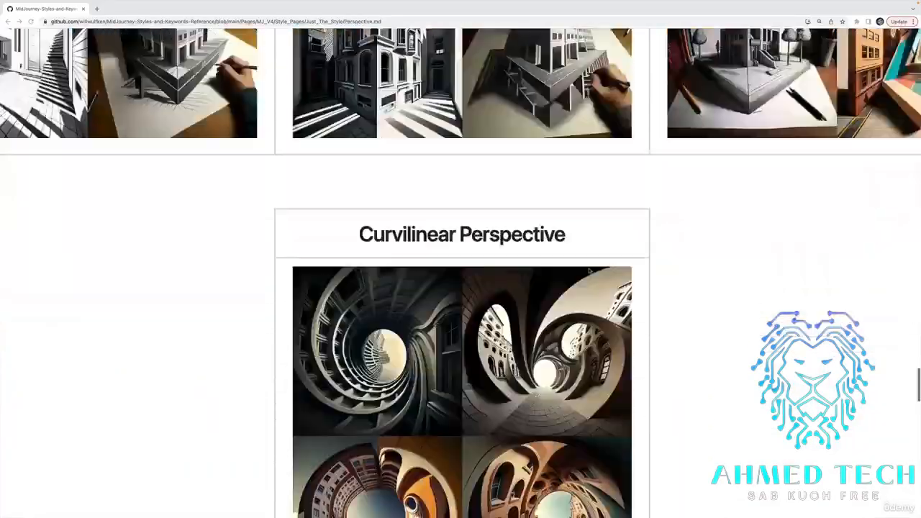
pyautogui.scroll(-10, 590, 270)
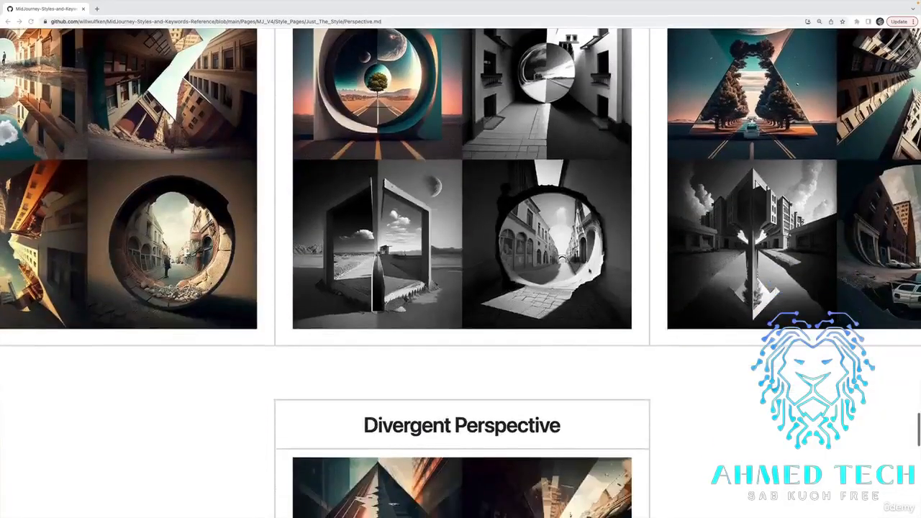
# Examine the Cross-Section, Cutaway and Exploded-View examples near the end of the perspective reference page.
pyautogui.scroll(-8, 588, 267)
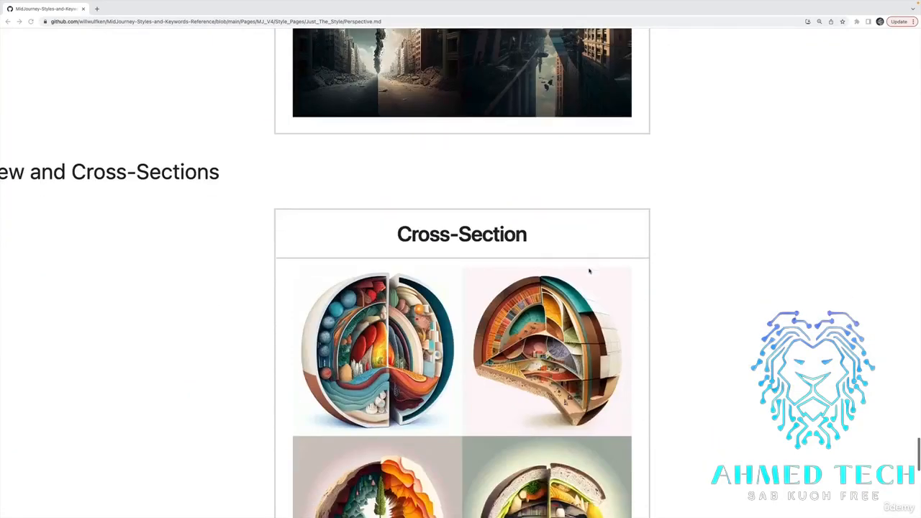
pyautogui.scroll(3, 461, 274)
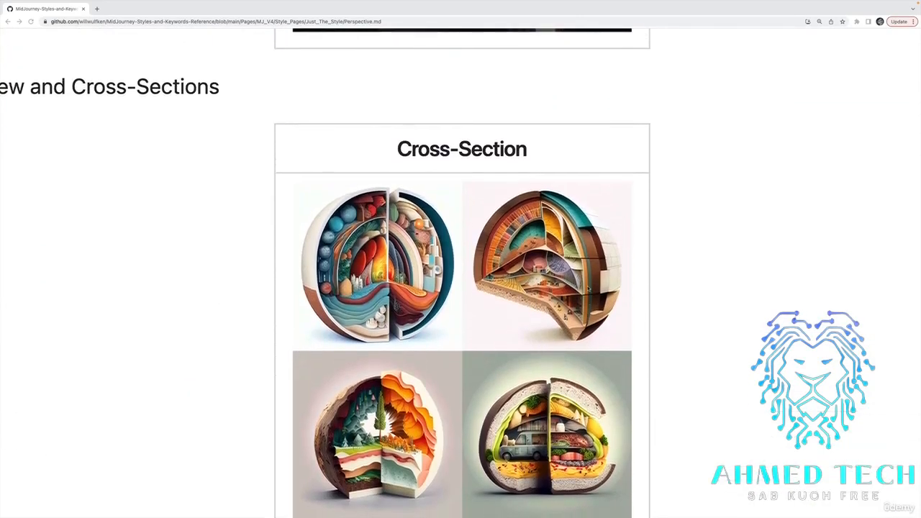
pyautogui.scroll(-3, 460, 274)
pyautogui.scroll(-5, 588, 288)
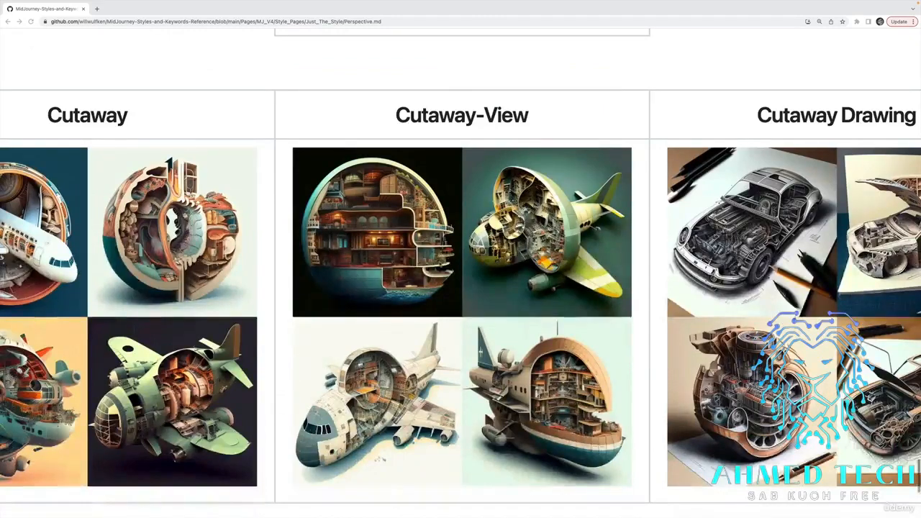
pyautogui.hscroll(-3, 460, 302)
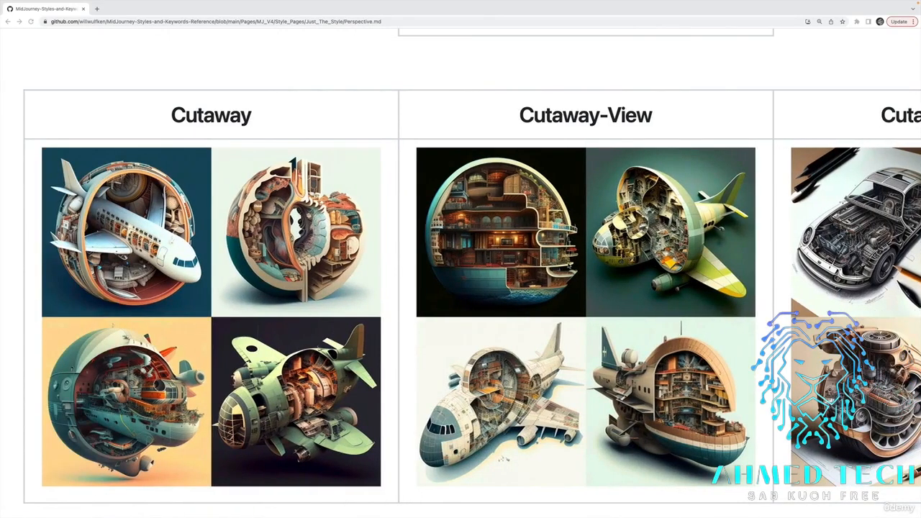
pyautogui.scroll(-7, 460, 273)
pyautogui.scroll(2, 460, 274)
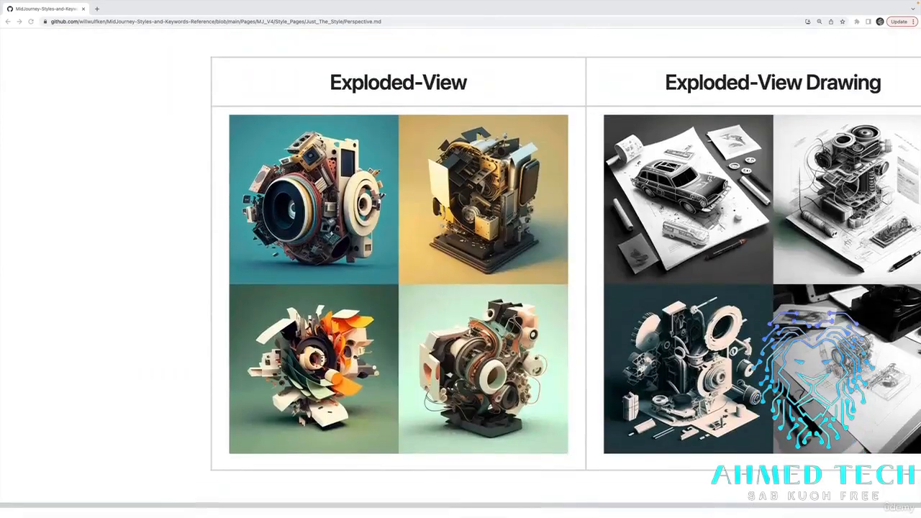
pyautogui.scroll(5, 460, 287)
pyautogui.hscroll(3, 461, 288)
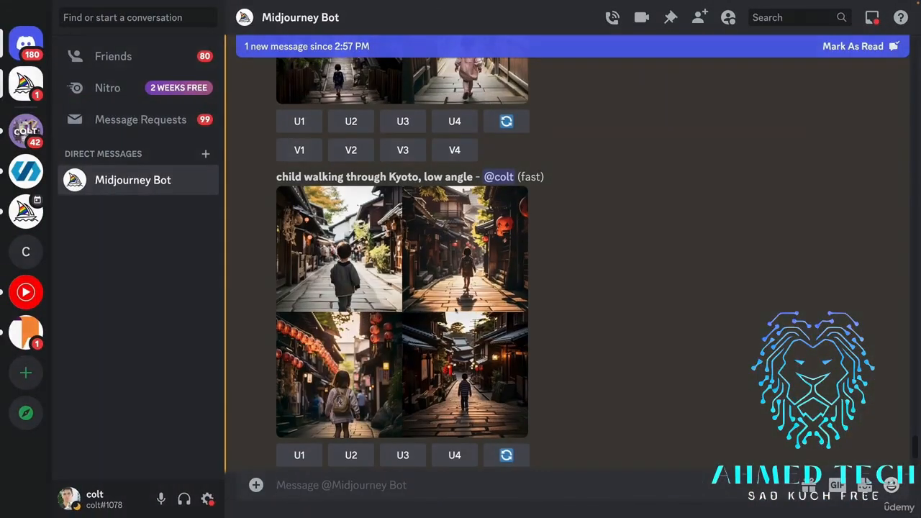
# Back in Discord, examine the low angle and high angle Kyoto image grids enlarged, closing each preview.
pyautogui.click(456, 311)
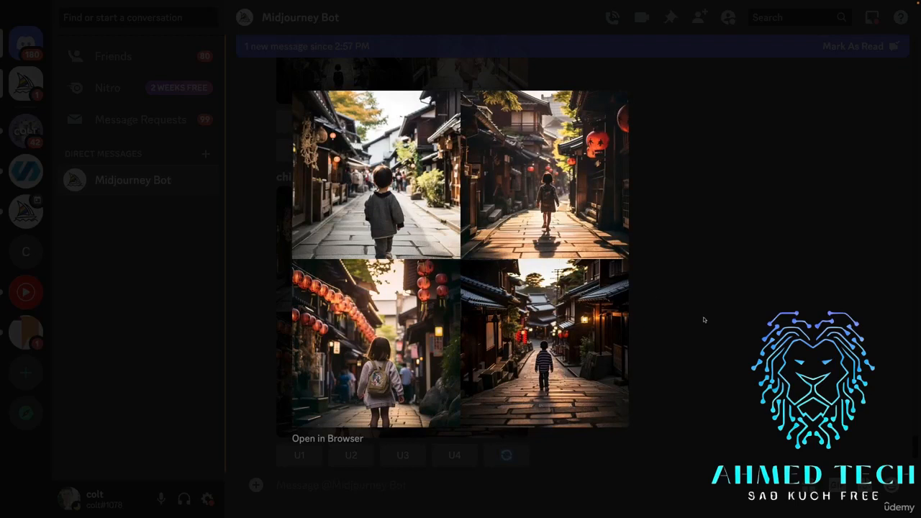
pyautogui.click(732, 288)
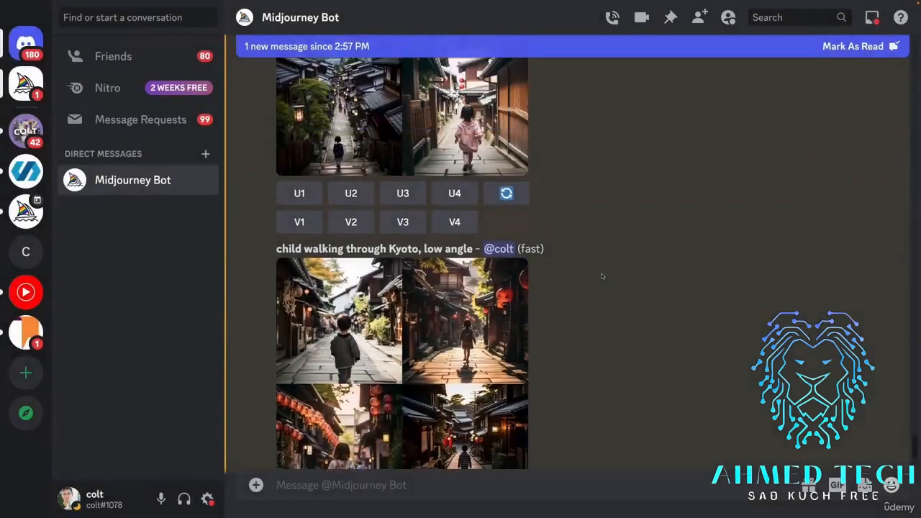
pyautogui.scroll(5, 602, 276)
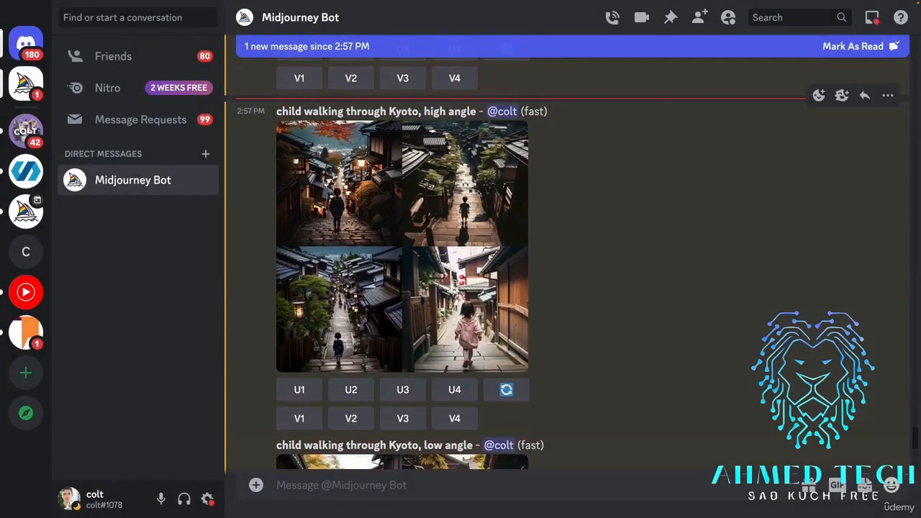
pyautogui.click(465, 260)
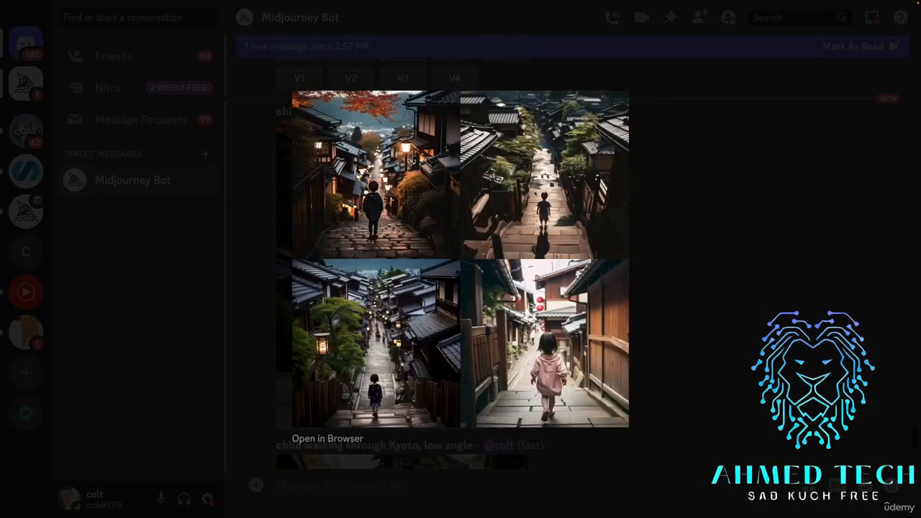
pyautogui.click(683, 353)
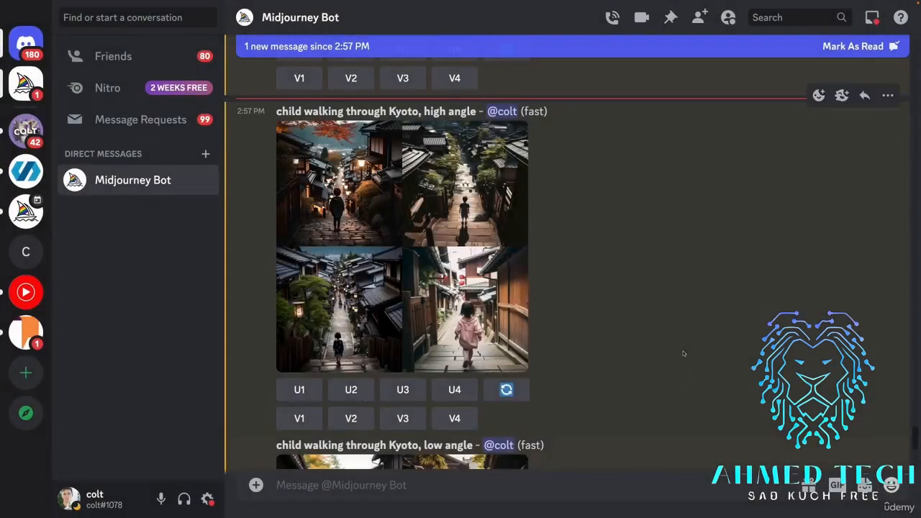
# Examine the birds eye view Kyoto image grid enlarged, close the preview, and check the top down view generation.
pyautogui.scroll(-10, 577, 323)
pyautogui.scroll(-3, 577, 323)
pyautogui.click(478, 302)
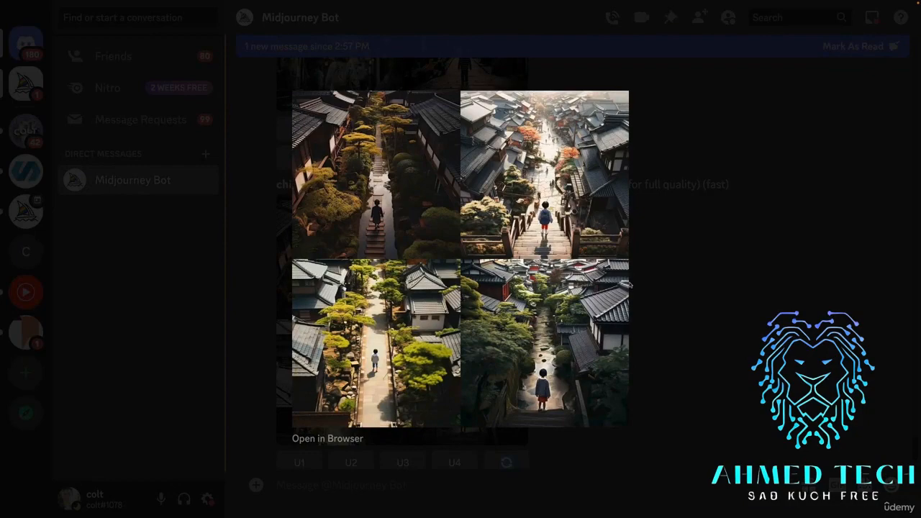
pyautogui.click(793, 257)
pyautogui.scroll(-7, 656, 300)
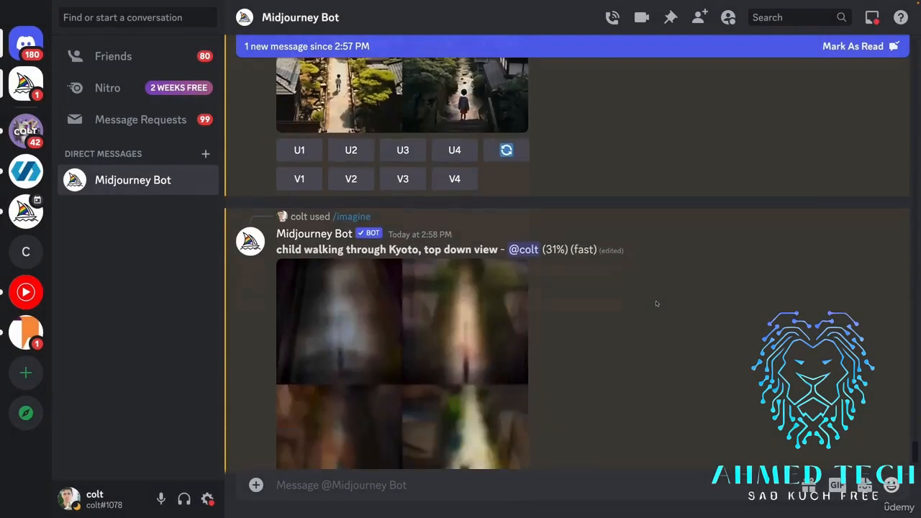
pyautogui.scroll(-1, 656, 300)
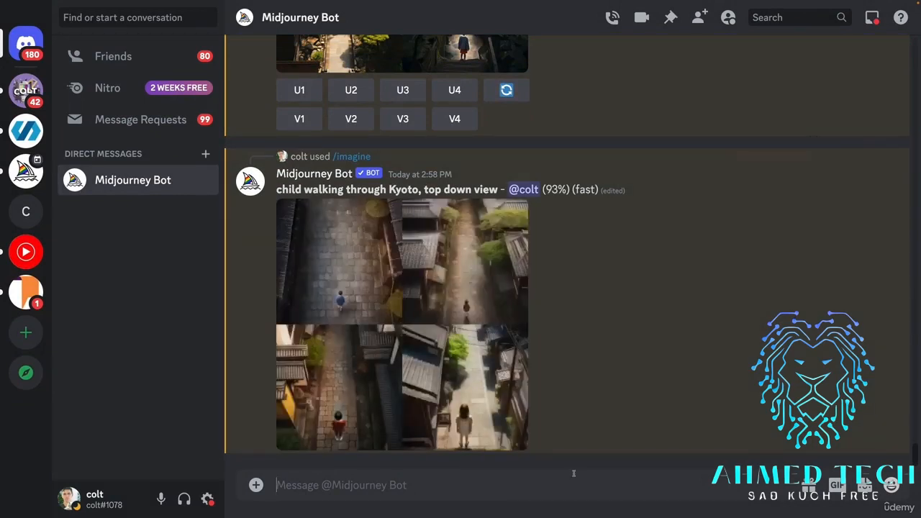
# Submit a new imagine prompt "slice of pizza, macro photo".
pyautogui.write('/imagin')
pyautogui.click(441, 447)
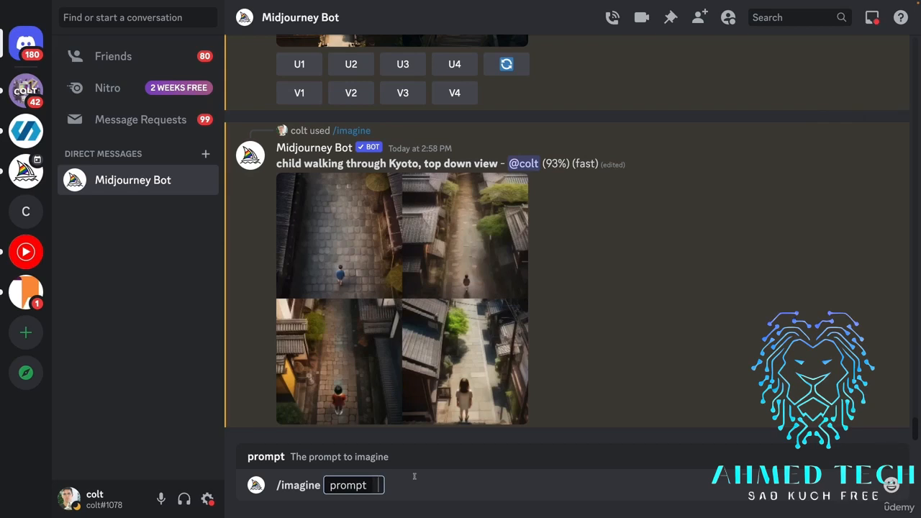
pyautogui.write('slice of pizza')
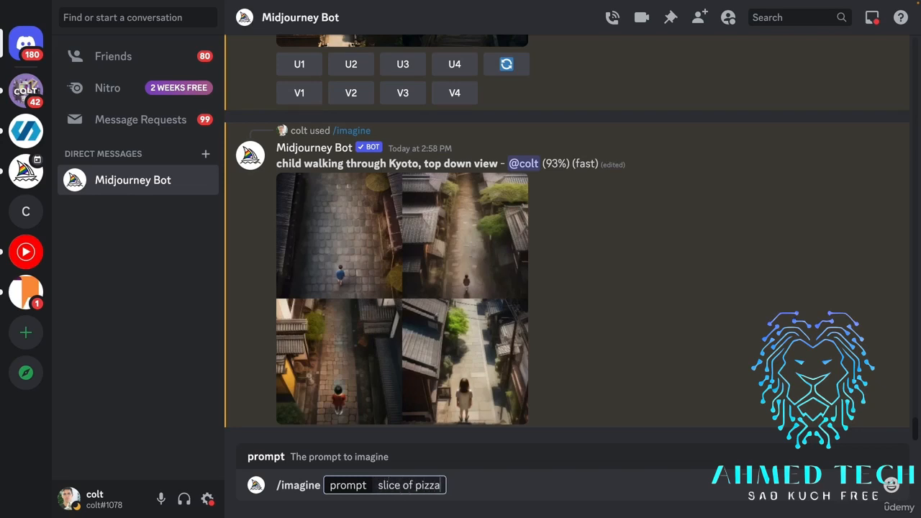
pyautogui.write(', macro')
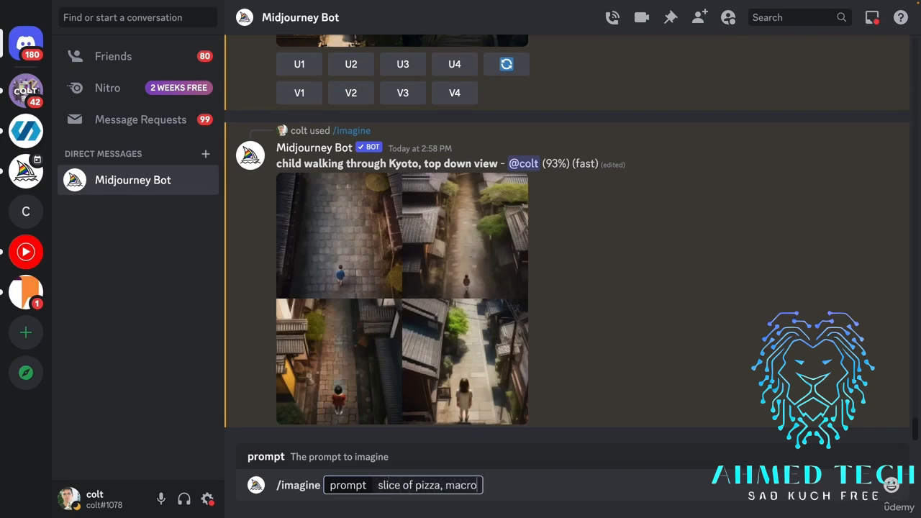
pyautogui.write(' photo')
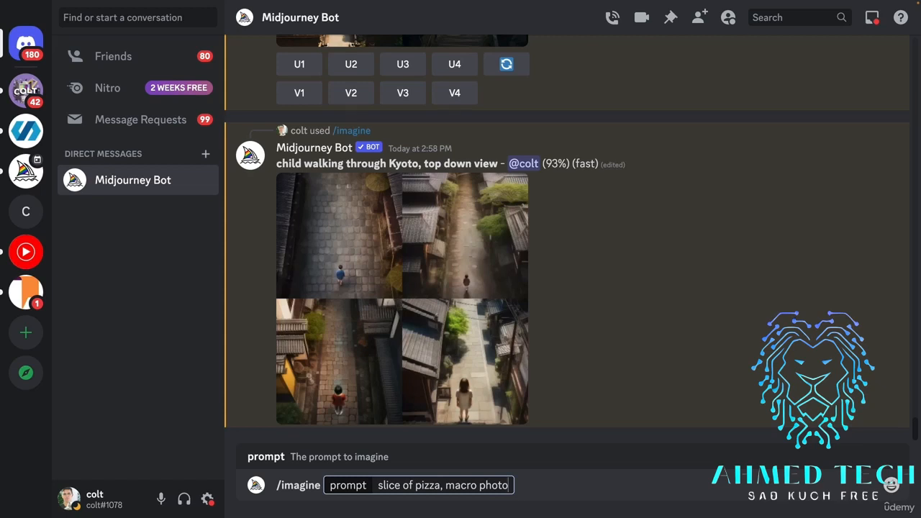
pyautogui.press('Return')
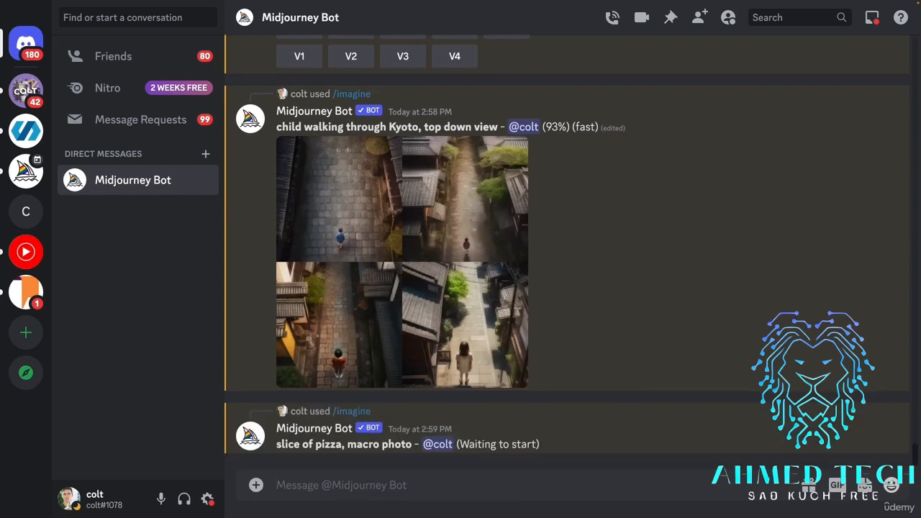
# Recall the last pizza imagine prompt and remove "macro photo" from it.
pyautogui.press('Up')
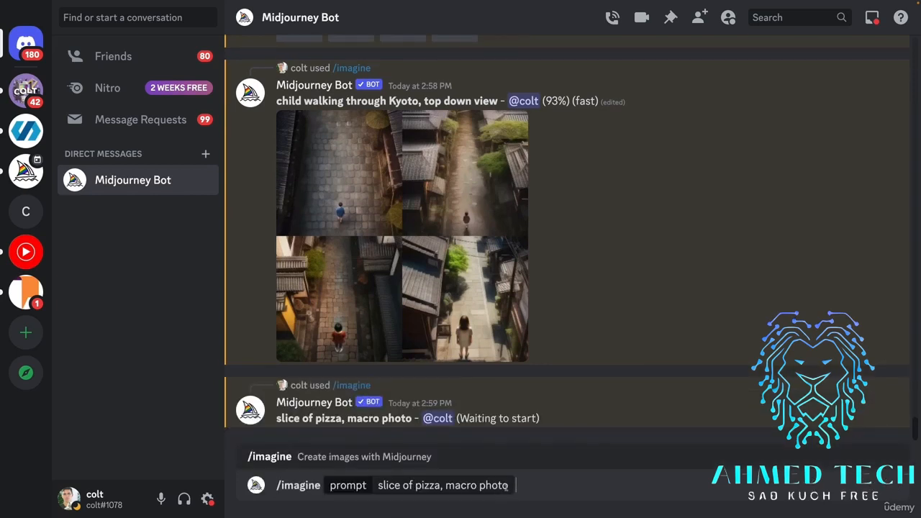
pyautogui.moveTo(508, 487); pyautogui.dragTo(440, 487)
pyautogui.press('BackSpace')
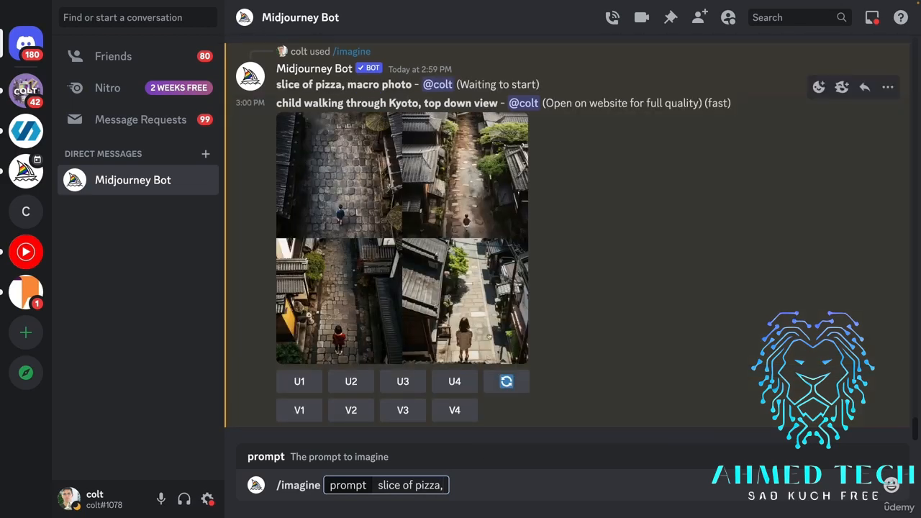
# Examine the top down view Kyoto image grid enlarged and close the preview.
pyautogui.click(489, 338)
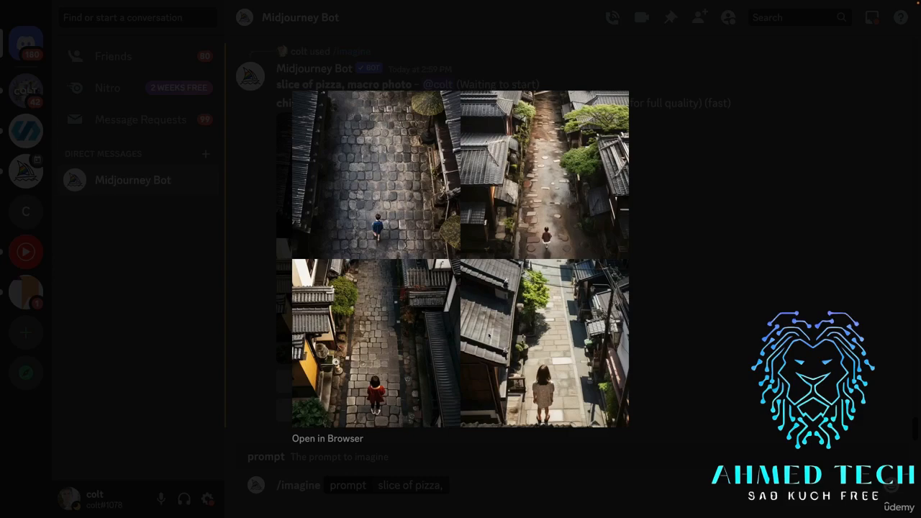
pyautogui.click(677, 281)
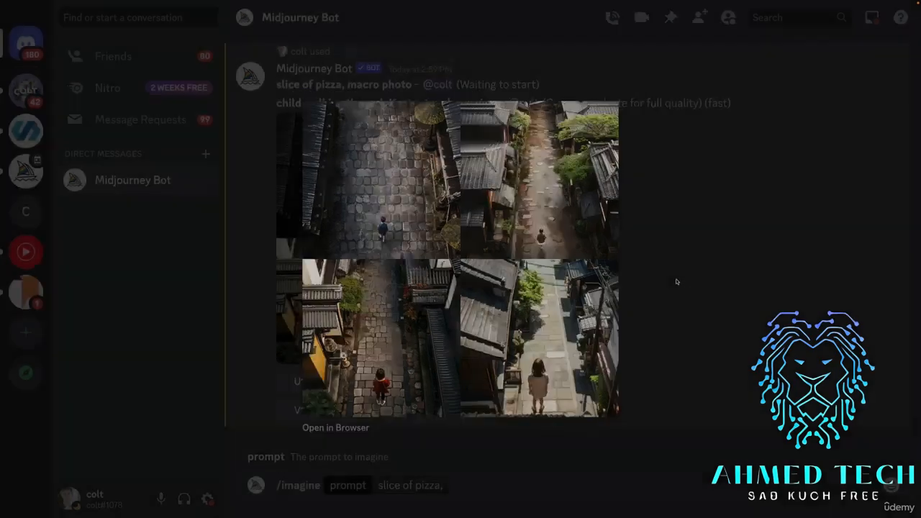
pyautogui.scroll(3, 532, 259)
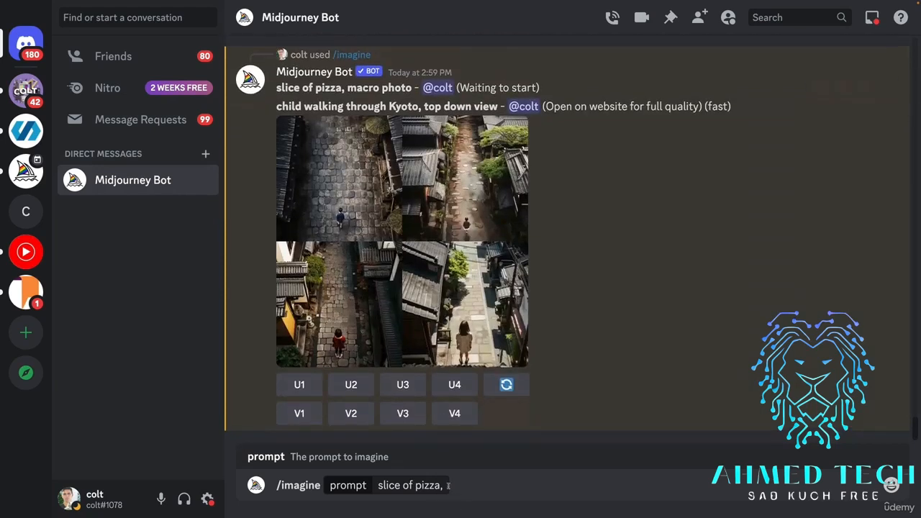
# Clear the remaining pizza text from the imagine prompt and examine the macro pizza image grid enlarged, closing the preview.
pyautogui.click(447, 485)
pyautogui.hotkey('ctrl', 'a')
pyautogui.press('BackSpace')
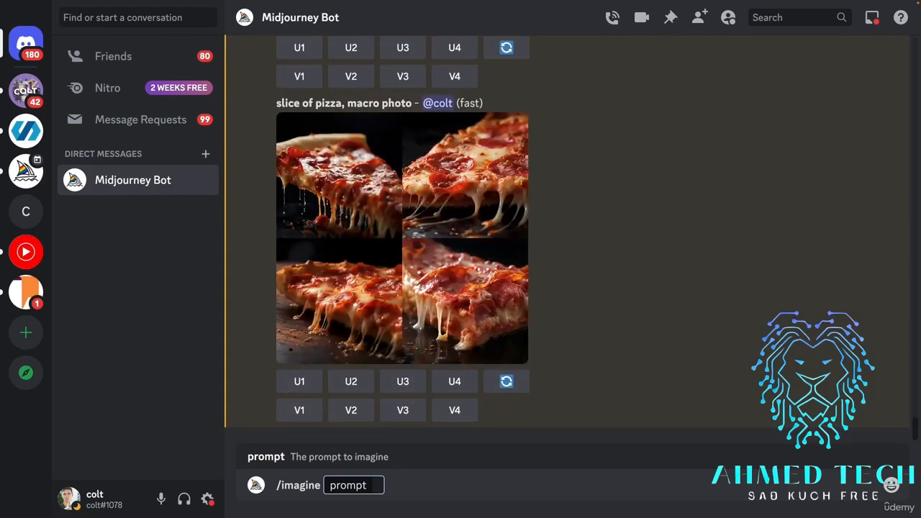
pyautogui.click(487, 221)
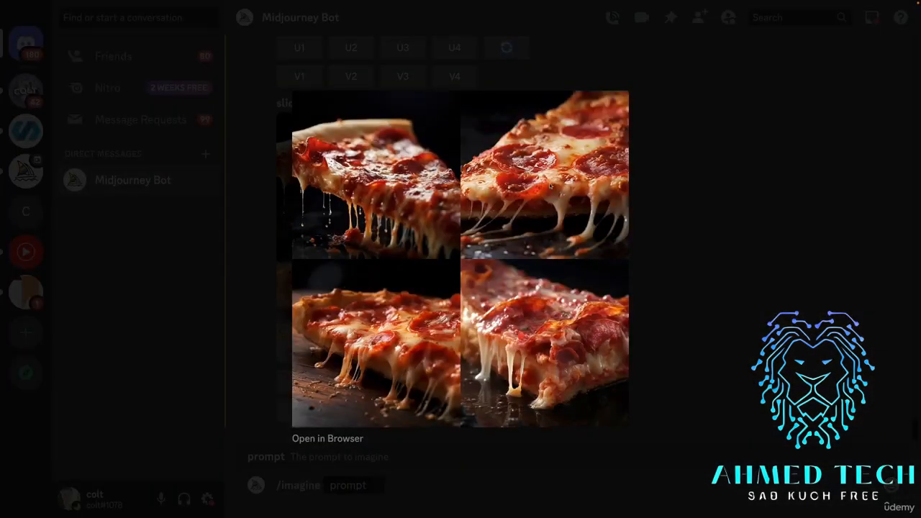
pyautogui.click(683, 292)
# Reuse the macro pizza prompt text, replace its subject with "bee on flower," and submit "bee on flower, macro photo".
pyautogui.click(374, 485)
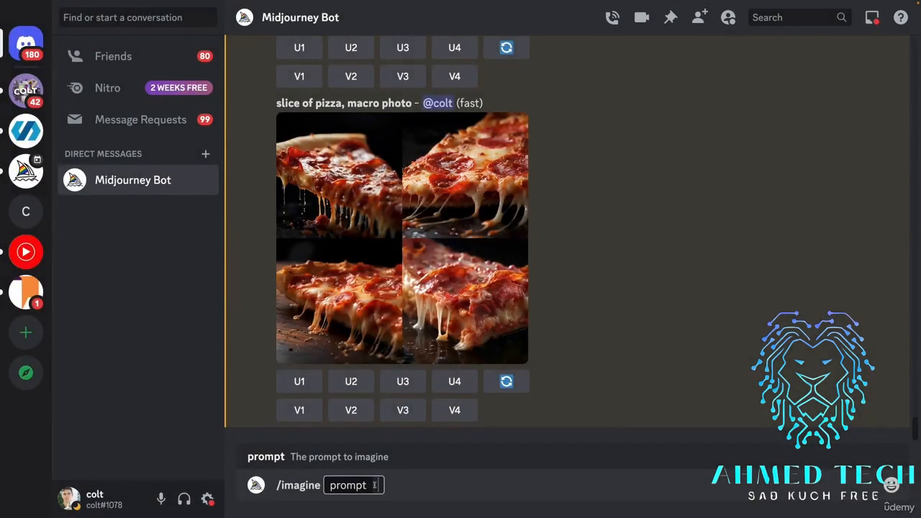
pyautogui.moveTo(415, 102); pyautogui.dragTo(276, 103)
pyautogui.hotkey('ctrl', 'c')
pyautogui.click(380, 478)
pyautogui.hotkey('ctrl', 'v')
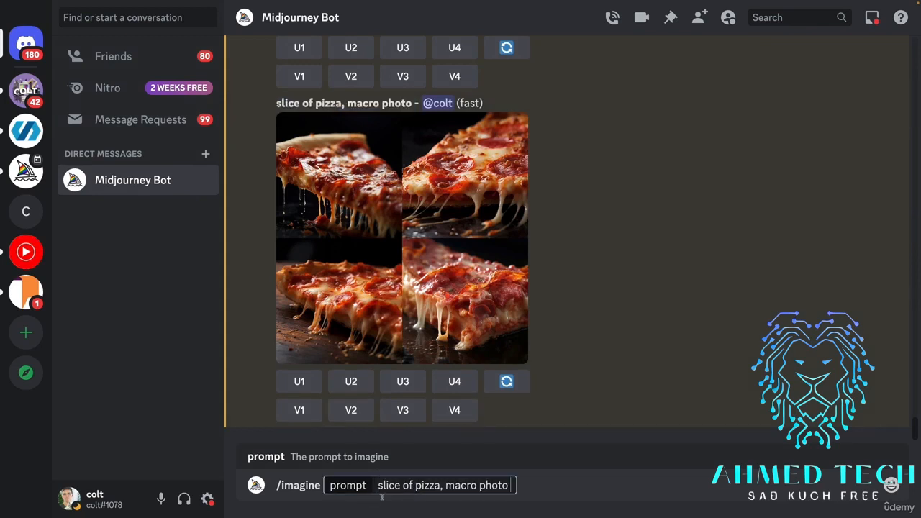
pyautogui.moveTo(446, 485); pyautogui.dragTo(380, 485)
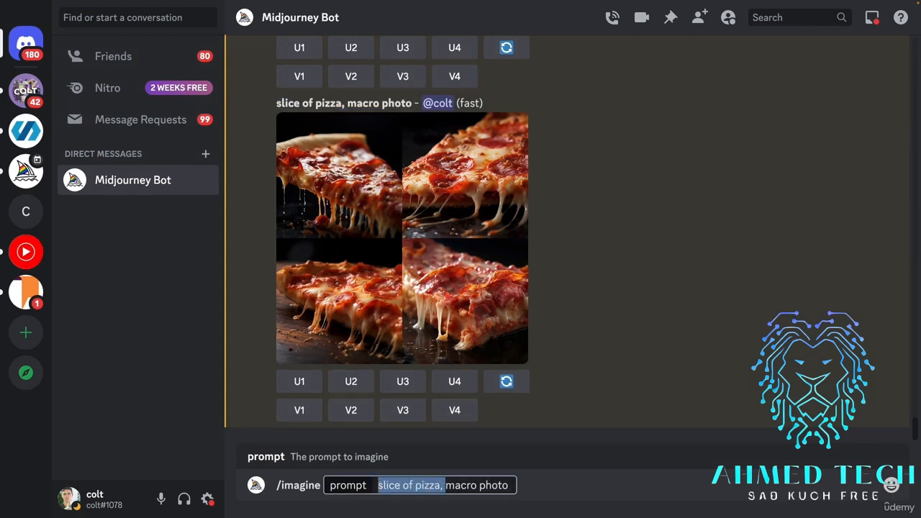
pyautogui.press('BackSpace')
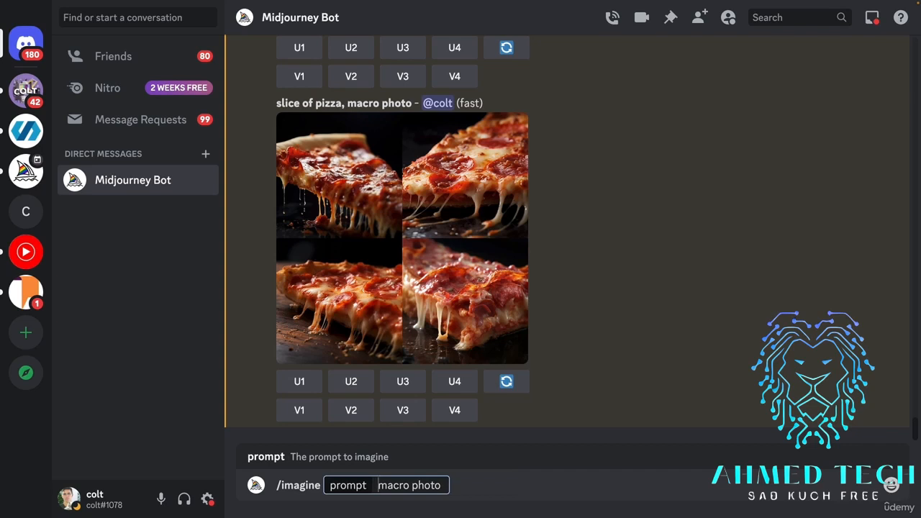
pyautogui.write('bee ')
pyautogui.write('on flower,')
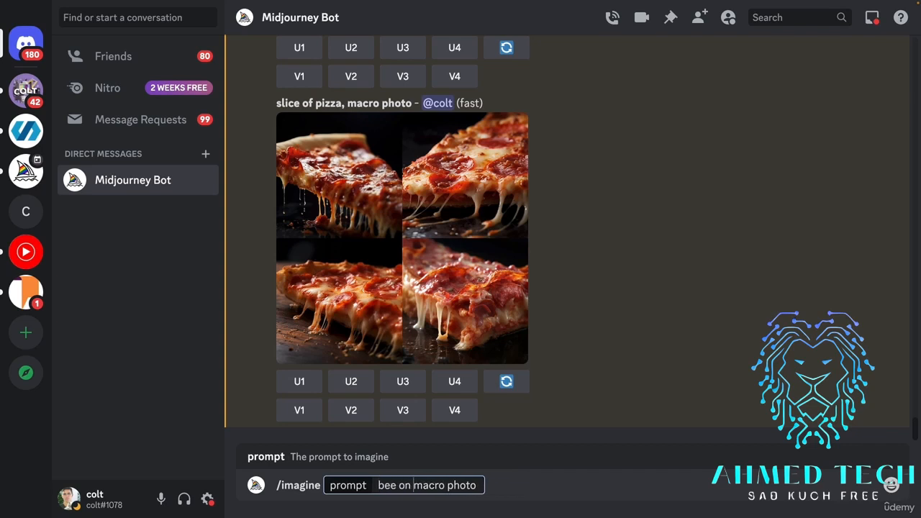
pyautogui.press('Return')
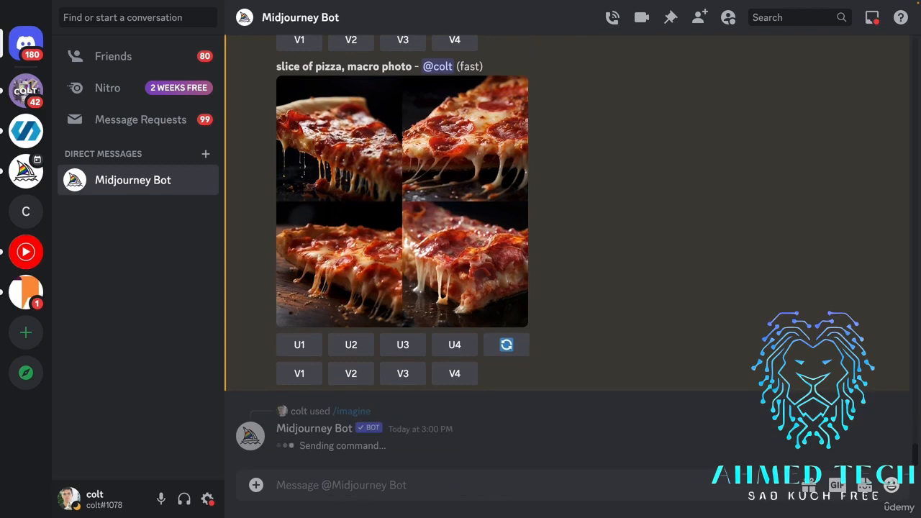
# Submit a new imagine prompt "first person view out submarine, coral reef".
pyautogui.write('/imag')
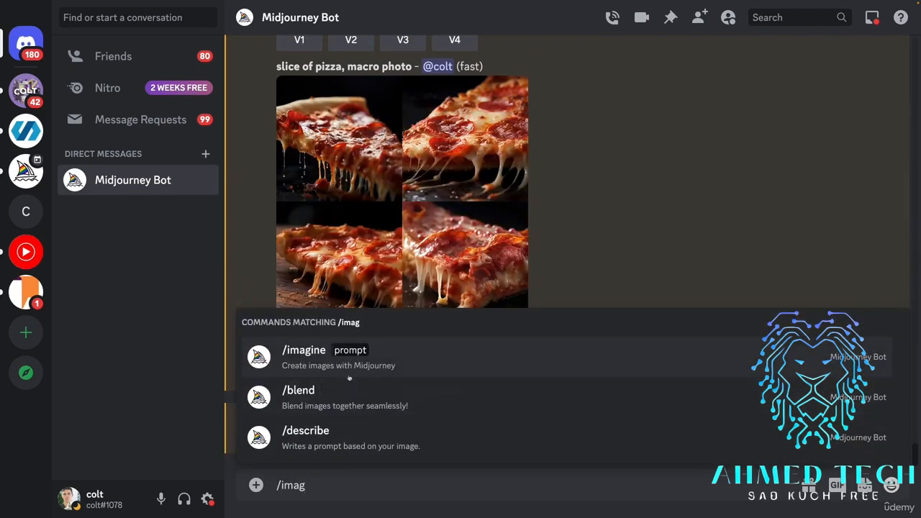
pyautogui.press('Tab')
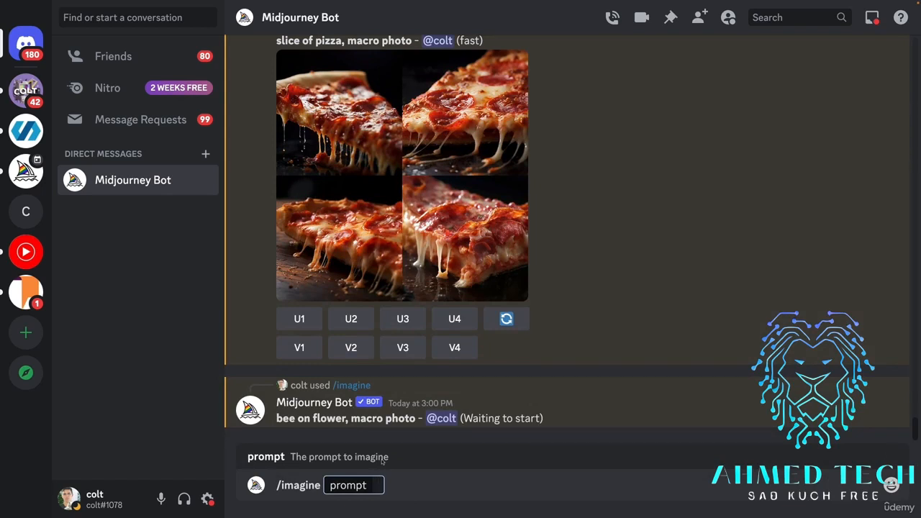
pyautogui.write('first person view o')
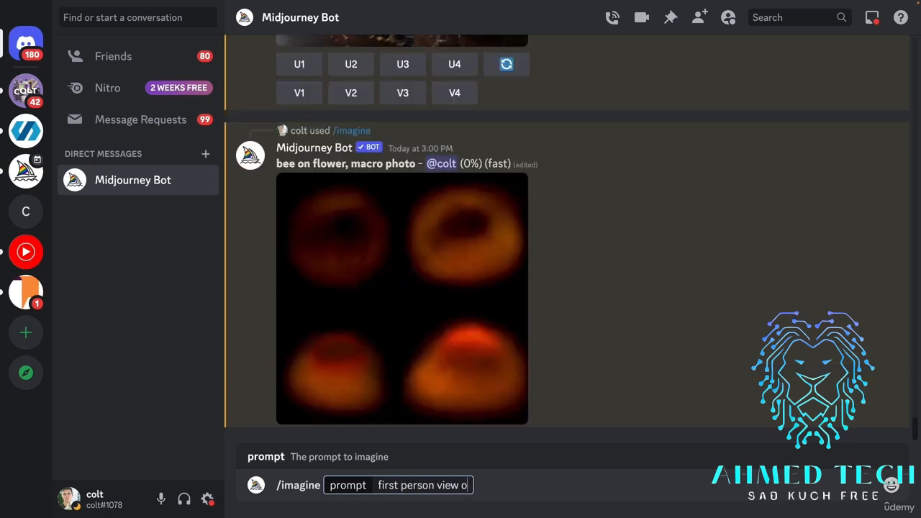
pyautogui.write('ut sub')
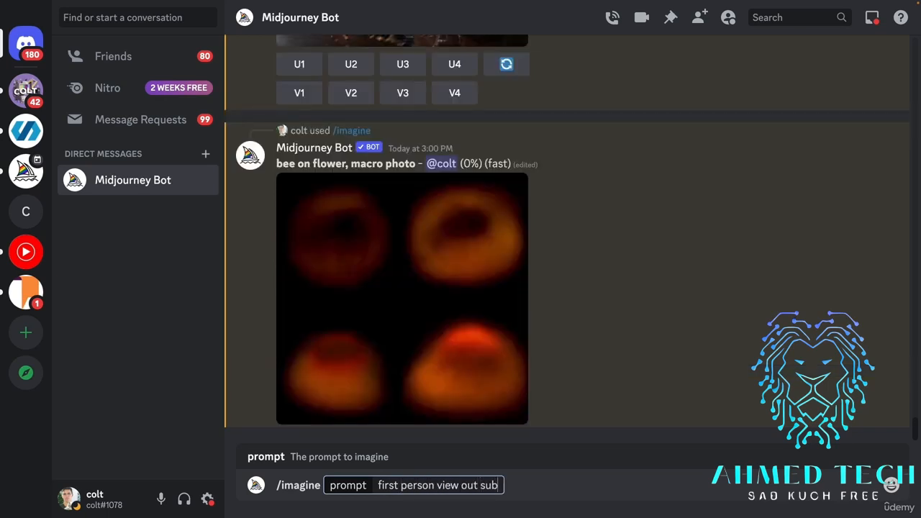
pyautogui.write('marine, coral reef')
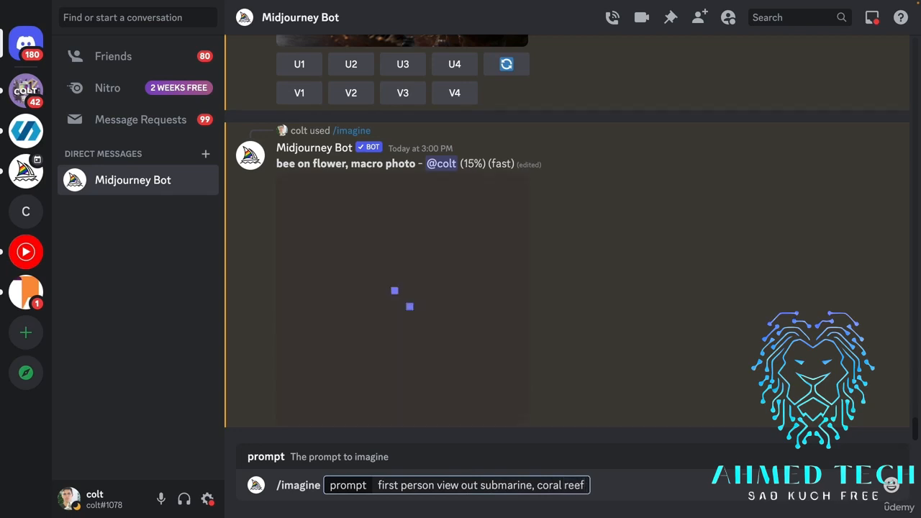
pyautogui.press('Return')
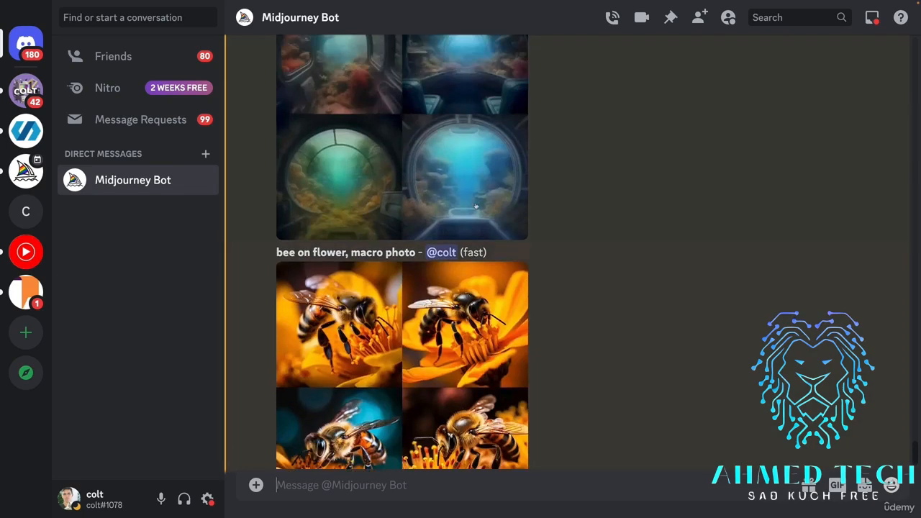
# Check the submarine coral reef generation, examine the macro bee on flower grid enlarged, and close the preview.
pyautogui.scroll(2, 467, 194)
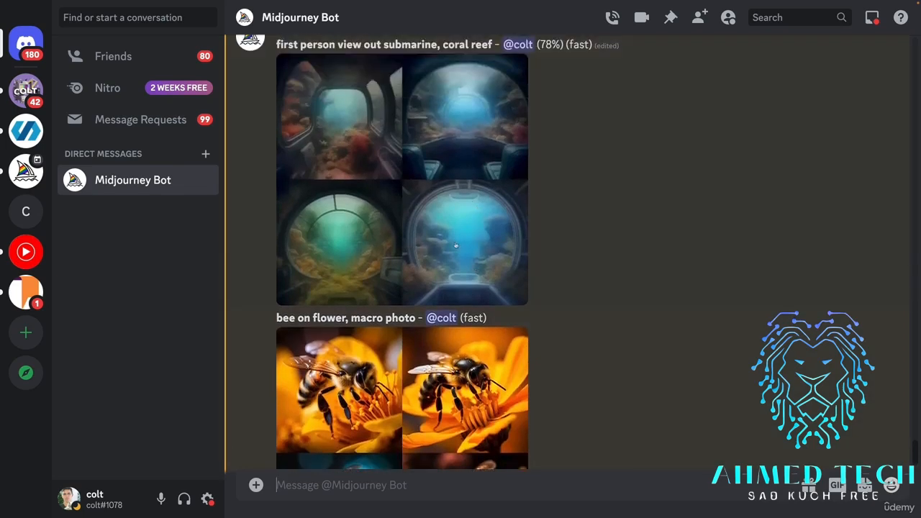
pyautogui.scroll(-3, 474, 266)
pyautogui.click(412, 247)
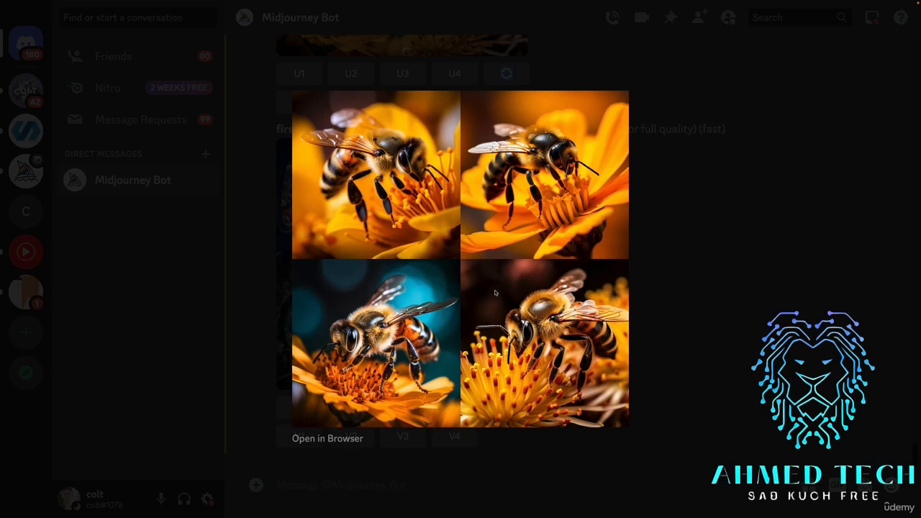
pyautogui.press('Escape')
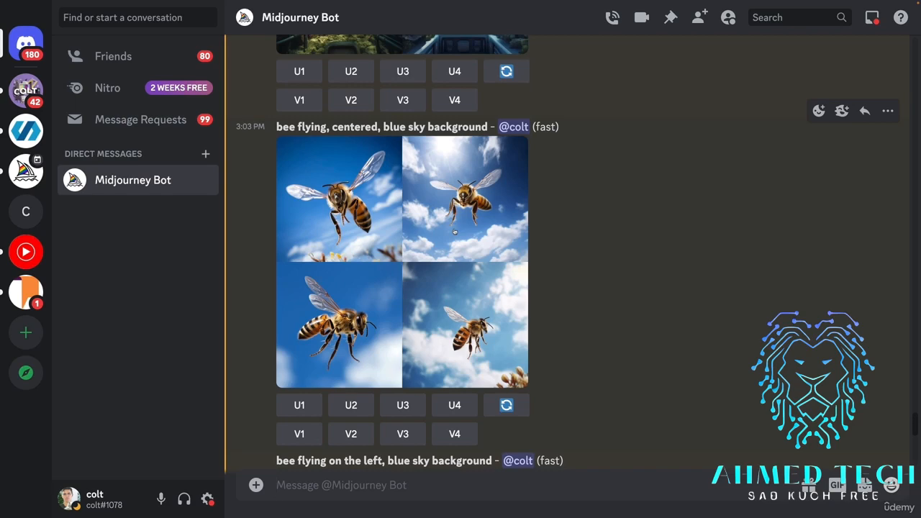
# Examine the "bee flying, centered, blue sky background" grid enlarged, close the preview, and highlight the word "centered" in its prompt.
pyautogui.scroll(1, 455, 232)
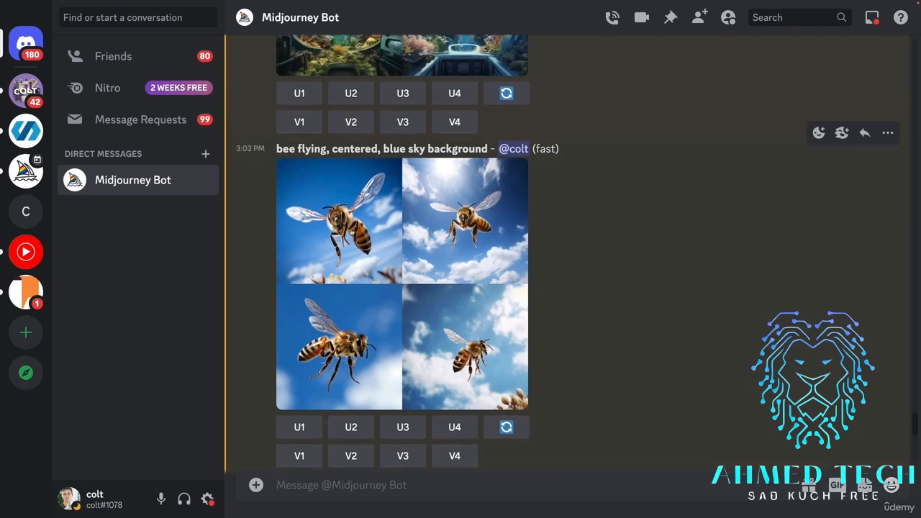
pyautogui.click(455, 231)
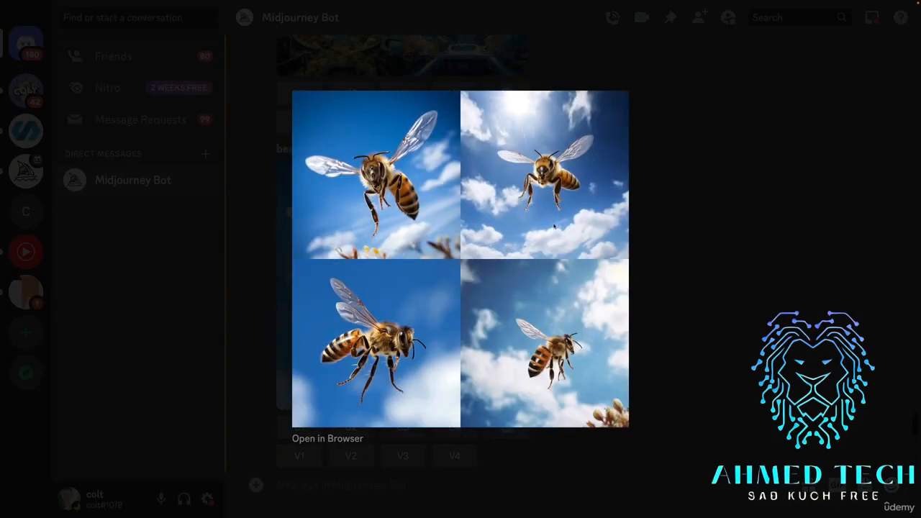
pyautogui.click(682, 255)
pyautogui.moveTo(337, 148); pyautogui.dragTo(378, 149)
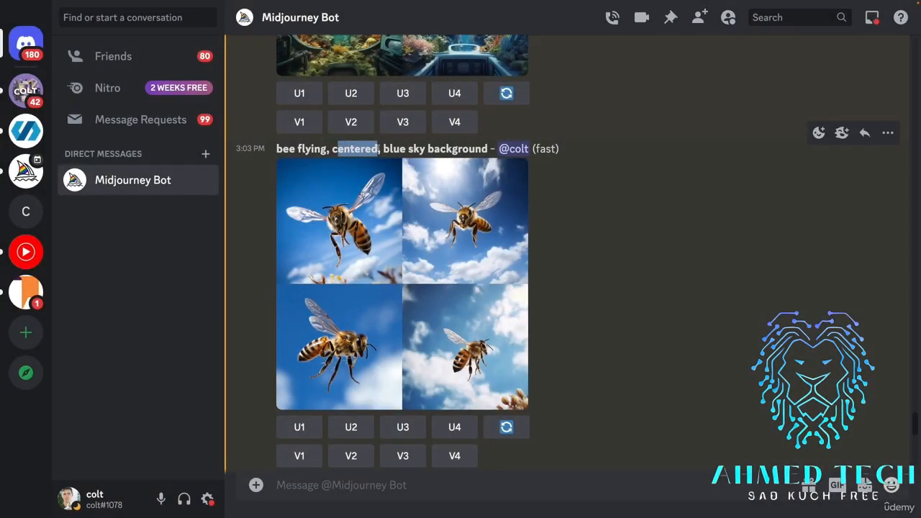
pyautogui.click(626, 289)
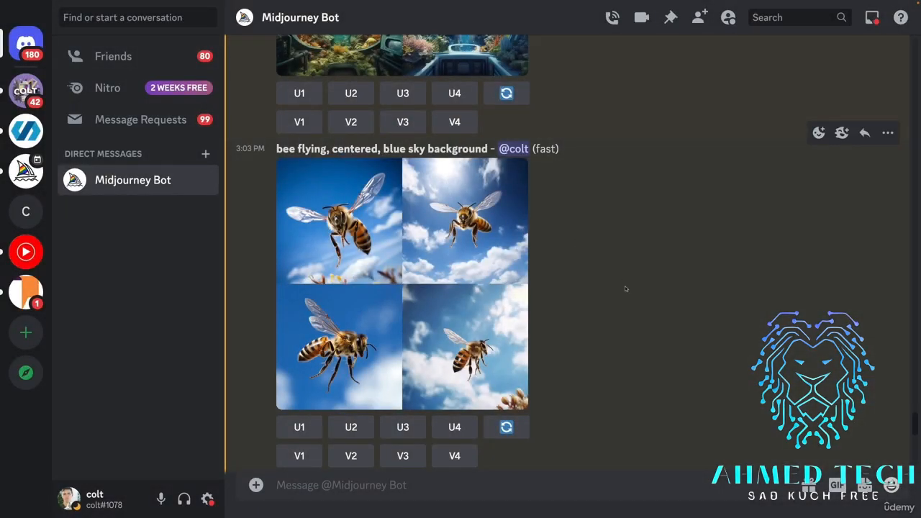
# Compare bee placement in the image grids prompted with "centered", "on the left" and "left side of image".
pyautogui.scroll(1, 626, 288)
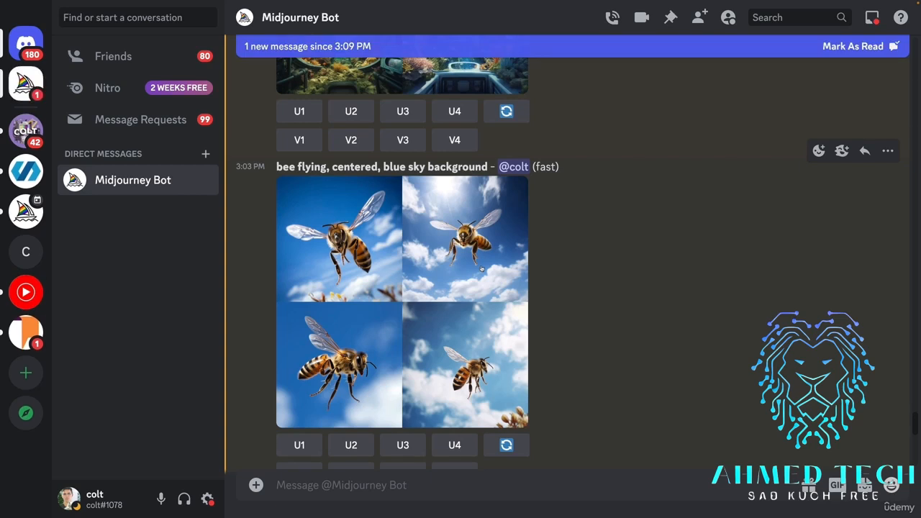
pyautogui.scroll(-10, 471, 288)
pyautogui.scroll(8, 482, 304)
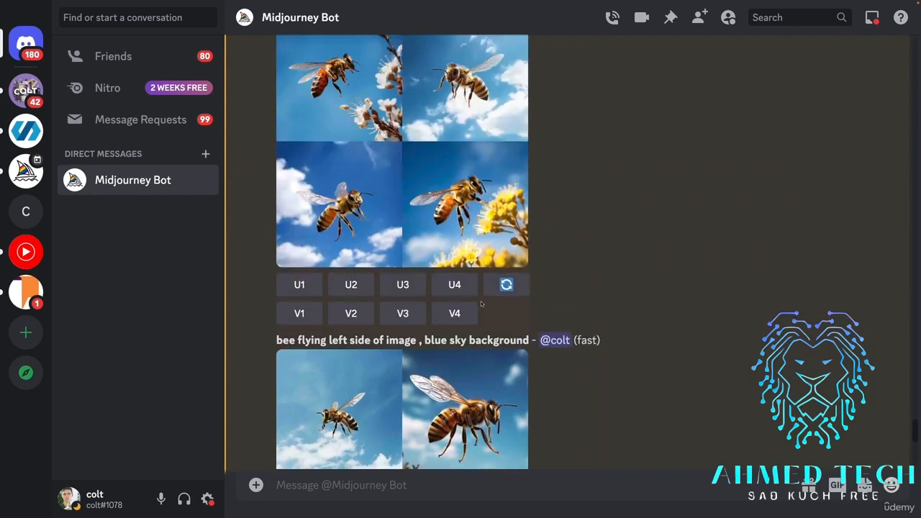
pyautogui.scroll(3, 618, 292)
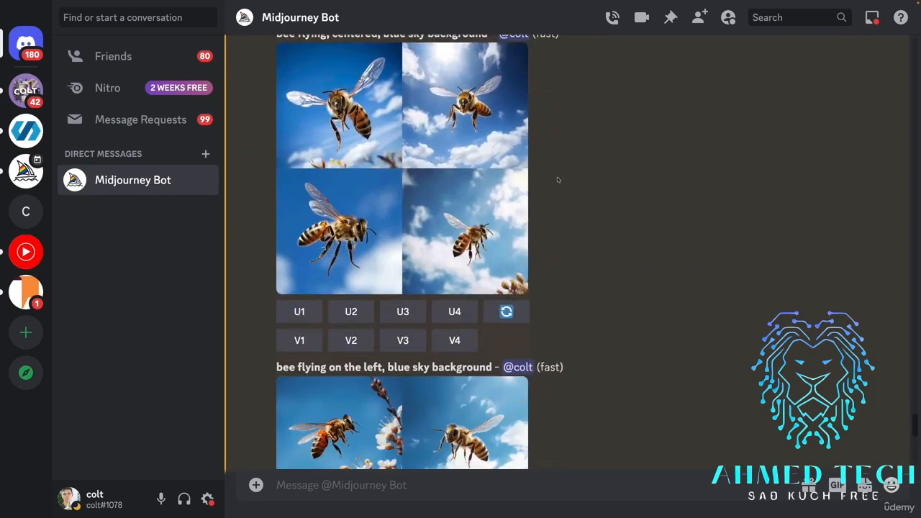
pyautogui.scroll(1, 558, 180)
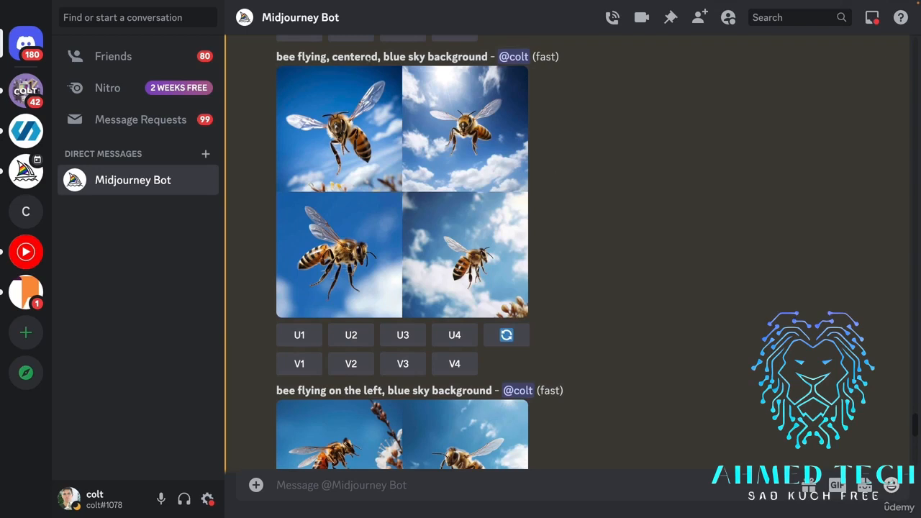
pyautogui.scroll(-4, 562, 170)
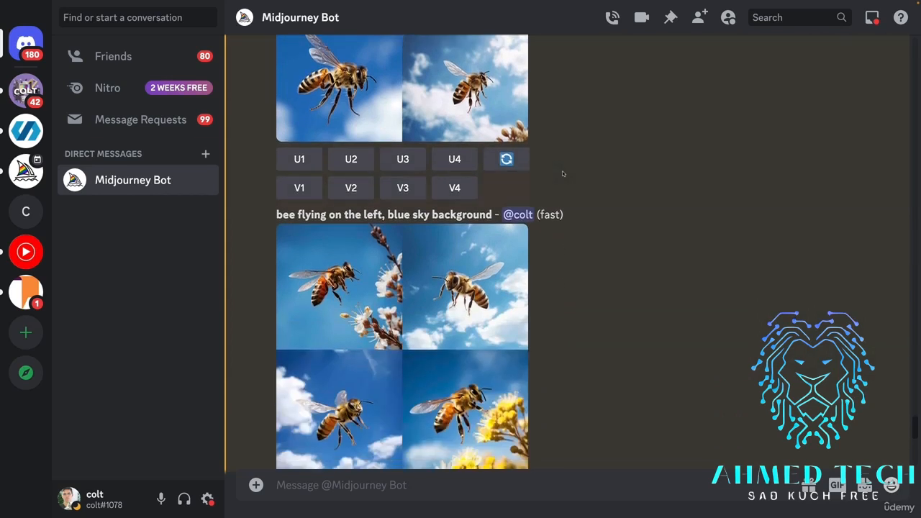
pyautogui.scroll(-1, 438, 191)
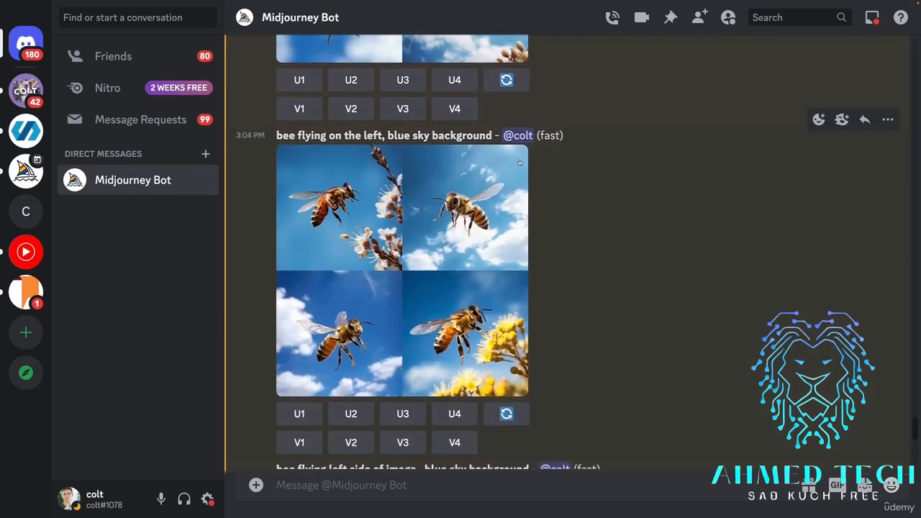
pyautogui.scroll(-2, 584, 262)
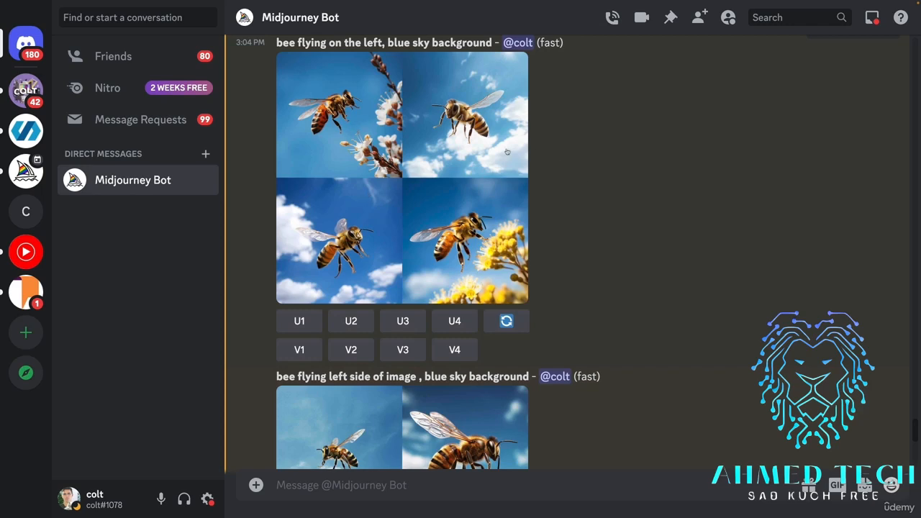
pyautogui.scroll(-4, 505, 207)
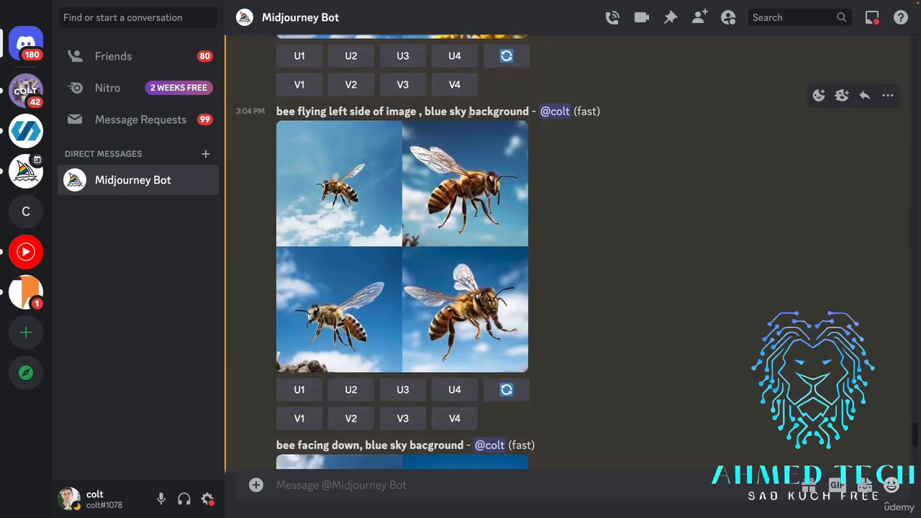
# Look past the "bee facing down" results and examine the "left side composition, bee flying, right side negative space" grid.
pyautogui.scroll(-7, 468, 114)
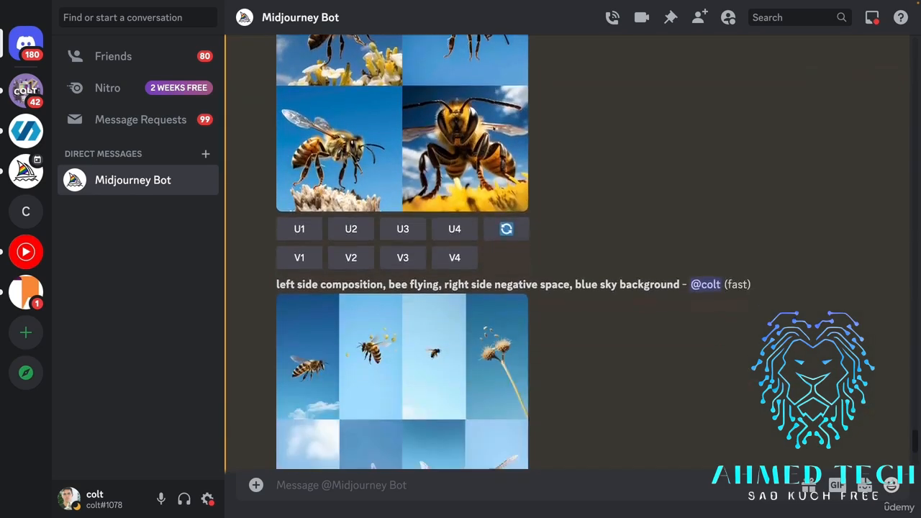
pyautogui.scroll(-2, 494, 128)
pyautogui.scroll(-2, 494, 128)
pyautogui.scroll(1, 495, 128)
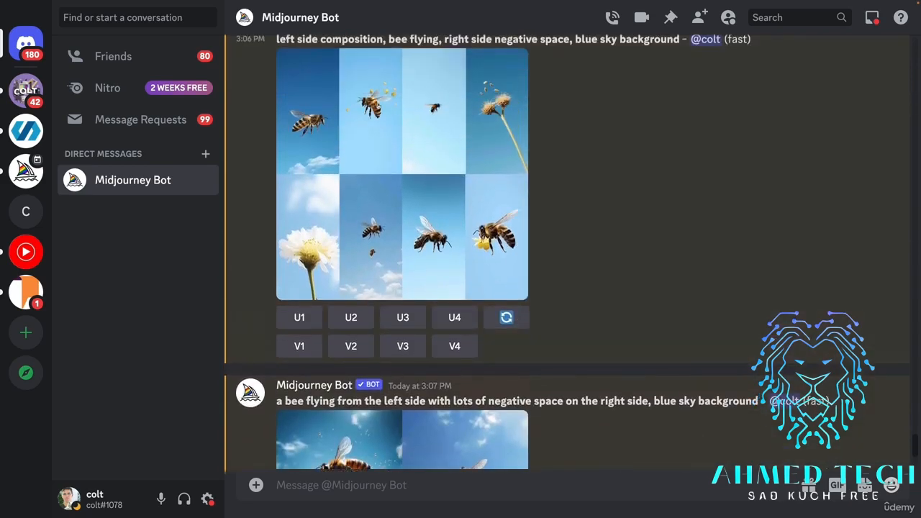
pyautogui.scroll(1, 443, 154)
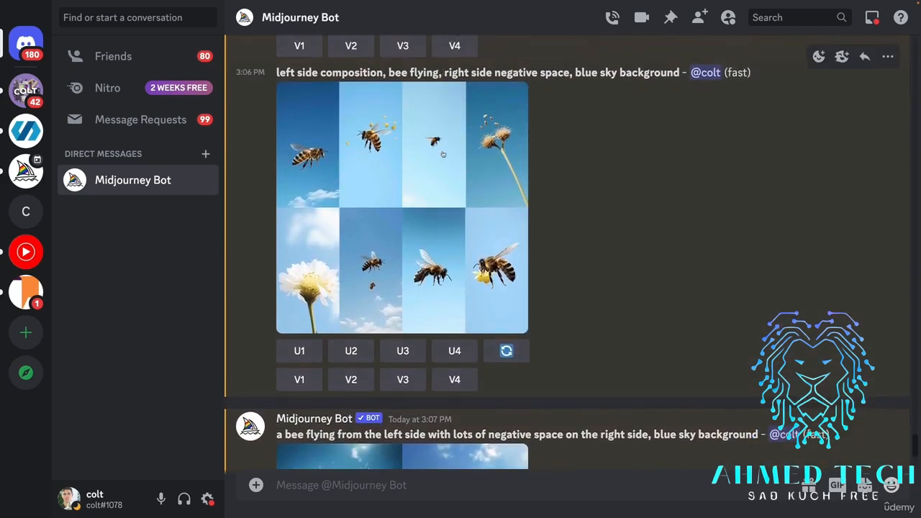
# Check the "left side composition" bee grid enlarged, close the preview, and examine the "lots of negative space" and "isolated on the left side" grids.
pyautogui.click(492, 139)
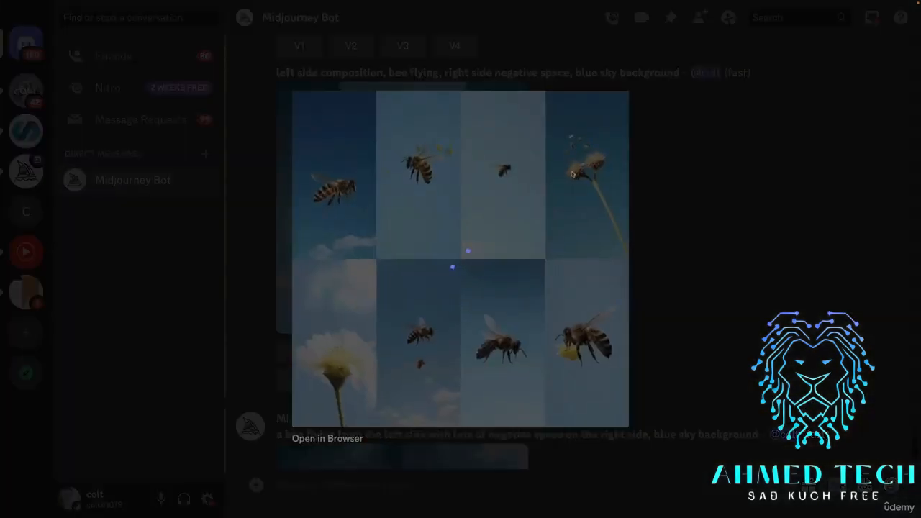
pyautogui.click(728, 213)
pyautogui.scroll(-5, 611, 283)
pyautogui.scroll(-1, 611, 282)
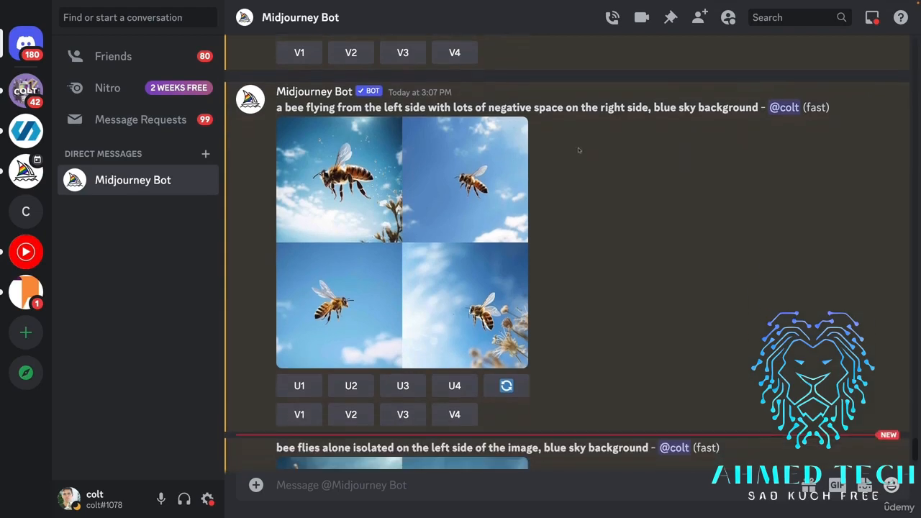
pyautogui.scroll(-5, 640, 238)
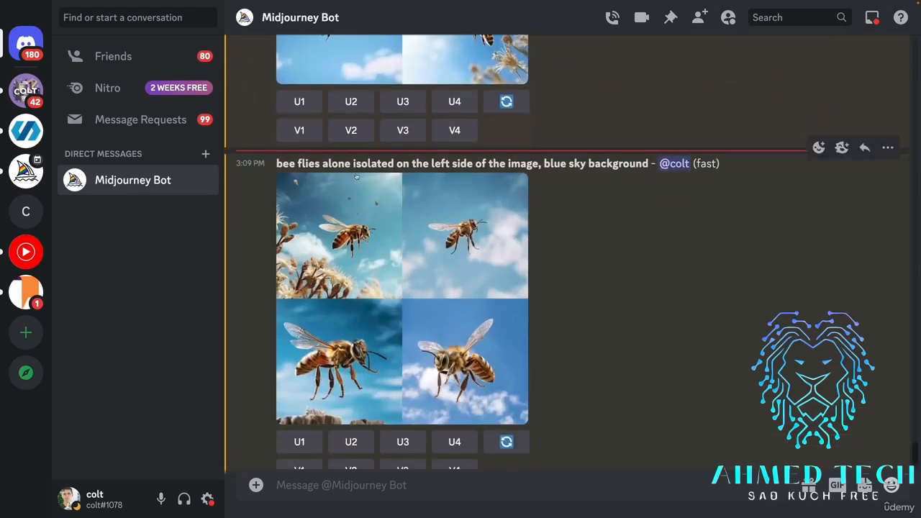
pyautogui.scroll(-1, 409, 202)
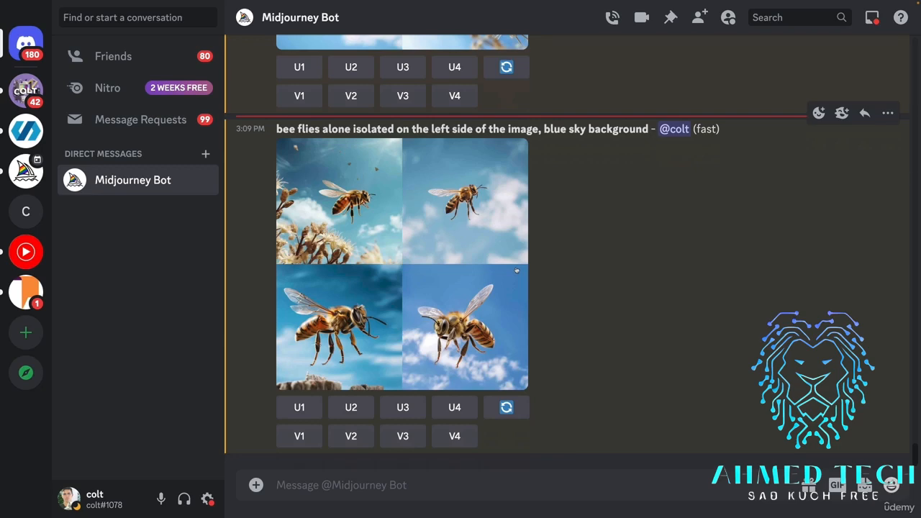
# Compare bee placement across the earlier grids, from "centered" and "on the left" through "facing down" to "left side composition".
pyautogui.scroll(6, 544, 212)
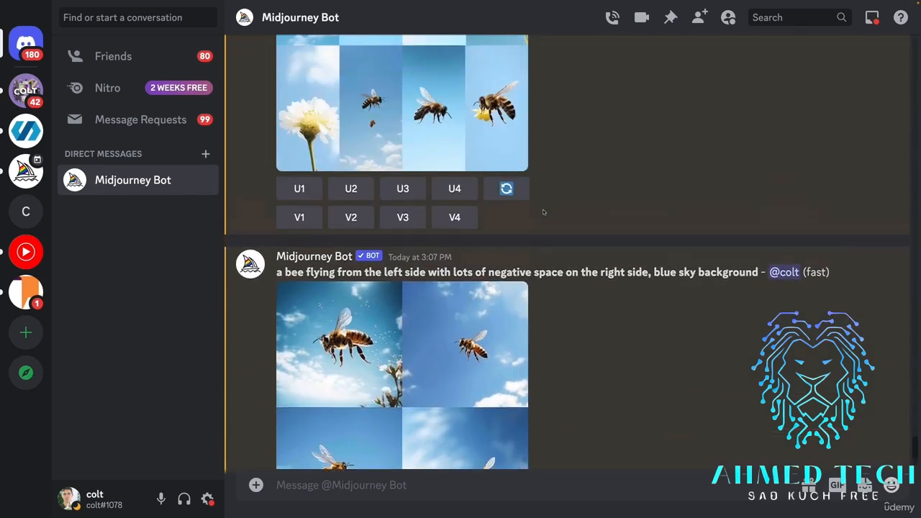
pyautogui.scroll(15, 580, 227)
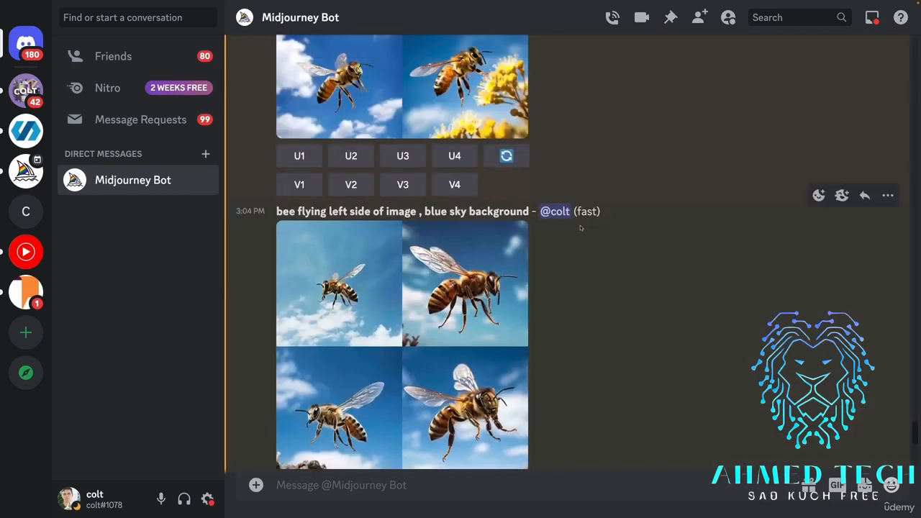
pyautogui.scroll(10, 580, 228)
pyautogui.scroll(-2, 580, 228)
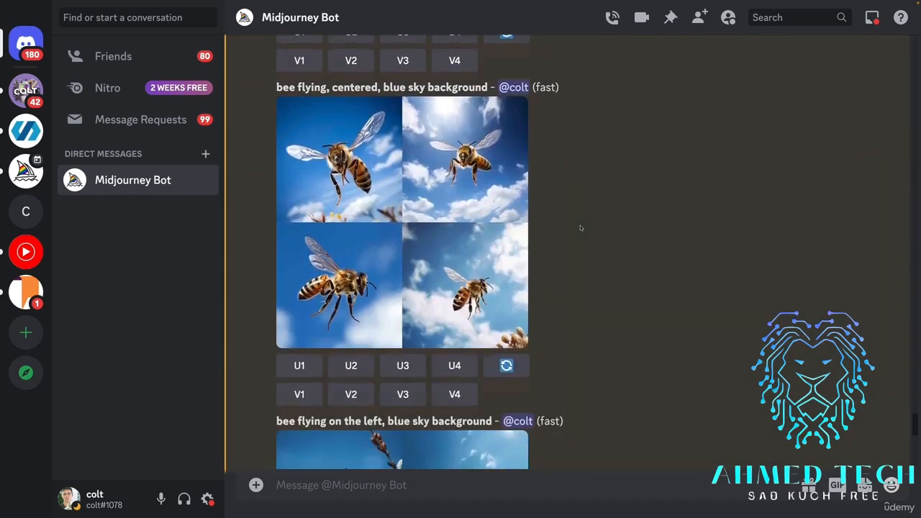
pyautogui.scroll(-1, 536, 241)
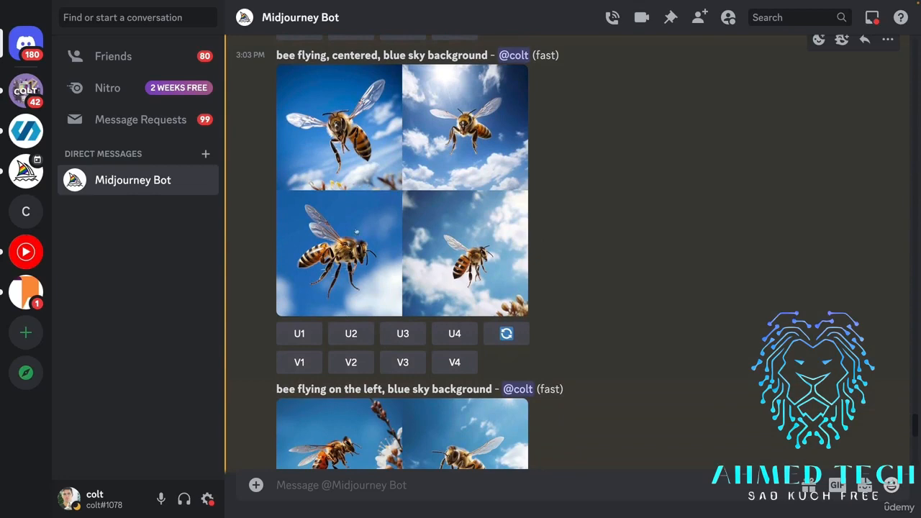
pyautogui.scroll(4, 351, 243)
pyautogui.scroll(-5, 371, 284)
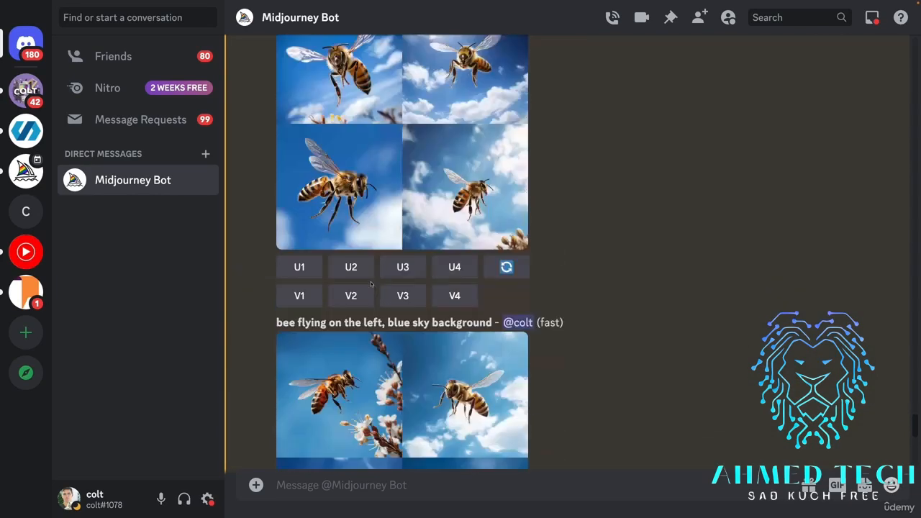
pyautogui.scroll(-10, 372, 285)
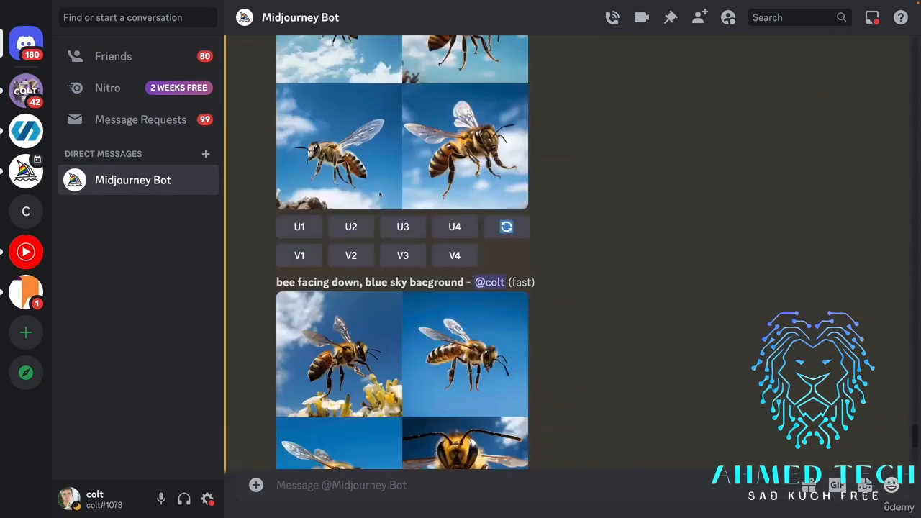
pyautogui.scroll(-10, 380, 194)
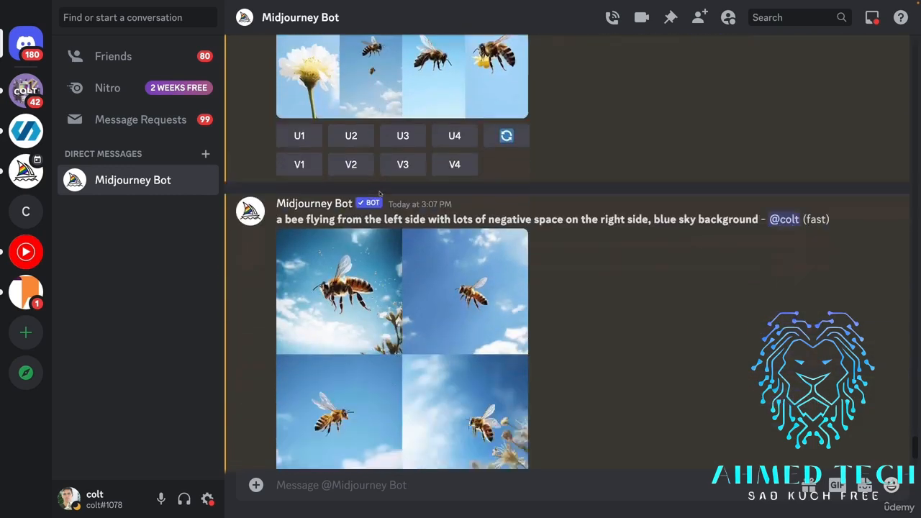
# Upscale the third image of the "a bee flying from the left side with lots of negative space on the right side" grid.
pyautogui.scroll(-5, 428, 249)
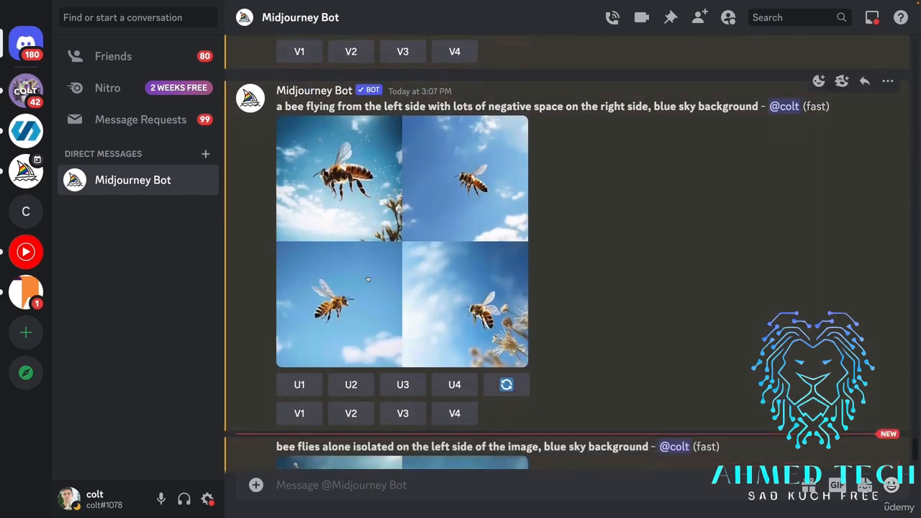
pyautogui.scroll(-3, 356, 288)
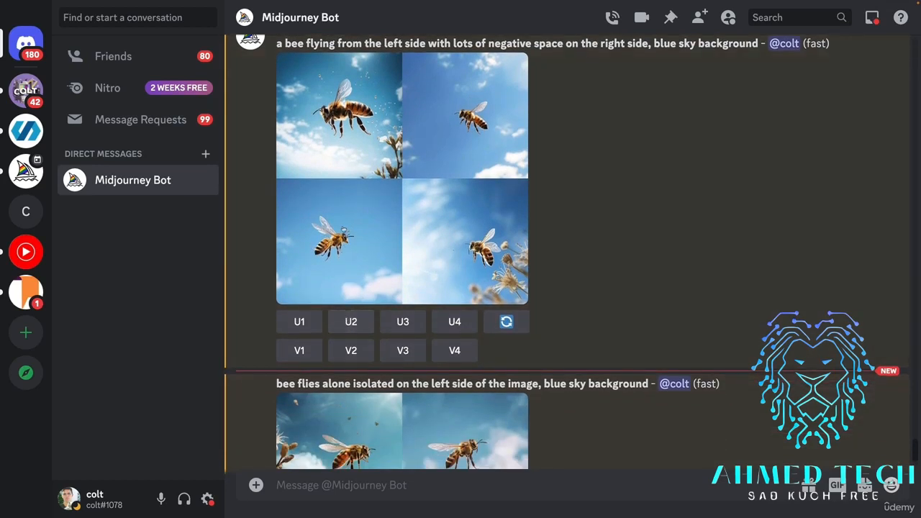
pyautogui.scroll(1, 347, 257)
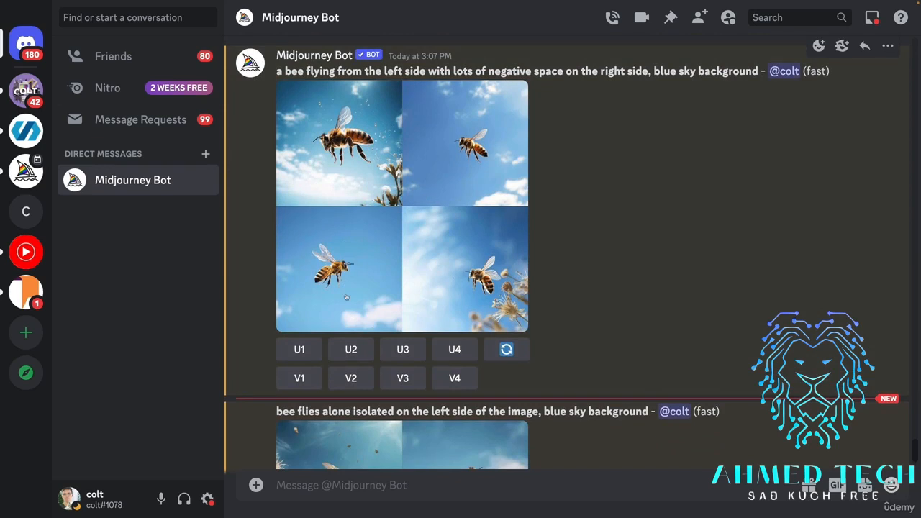
pyautogui.click(402, 349)
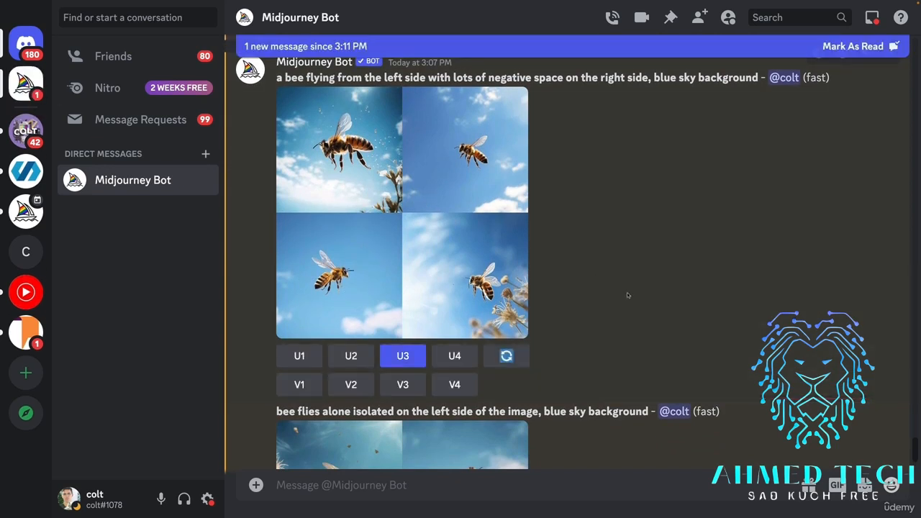
pyautogui.scroll(-5, 627, 295)
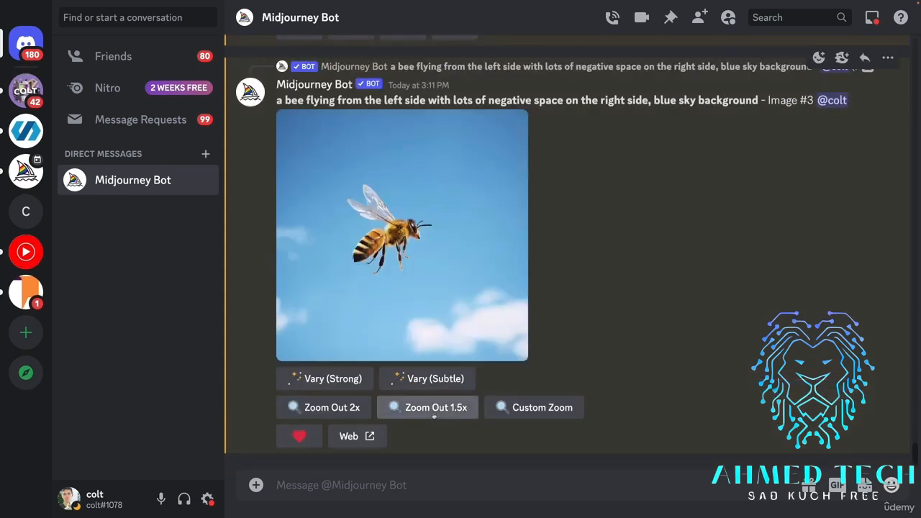
# Zoom out 2x on the upscaled bee image and highlight "blue sky background" in its prompt.
pyautogui.click(350, 407)
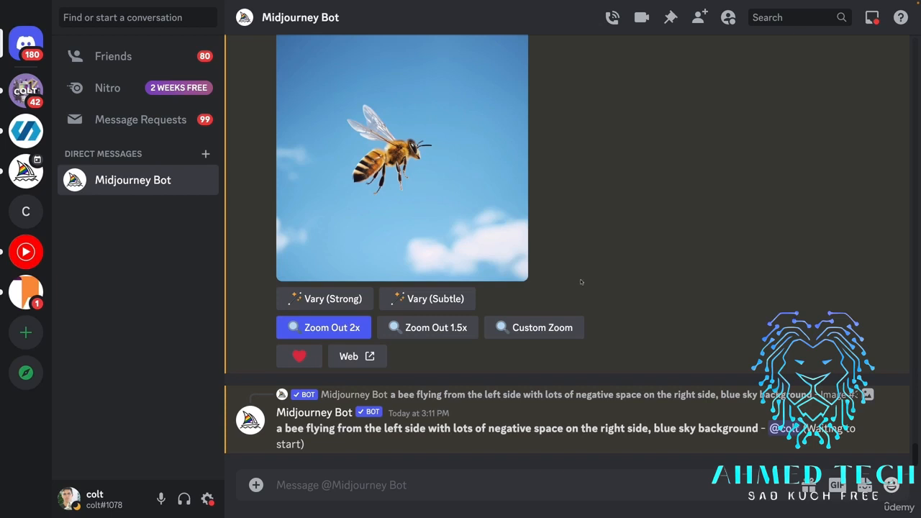
pyautogui.scroll(3, 582, 283)
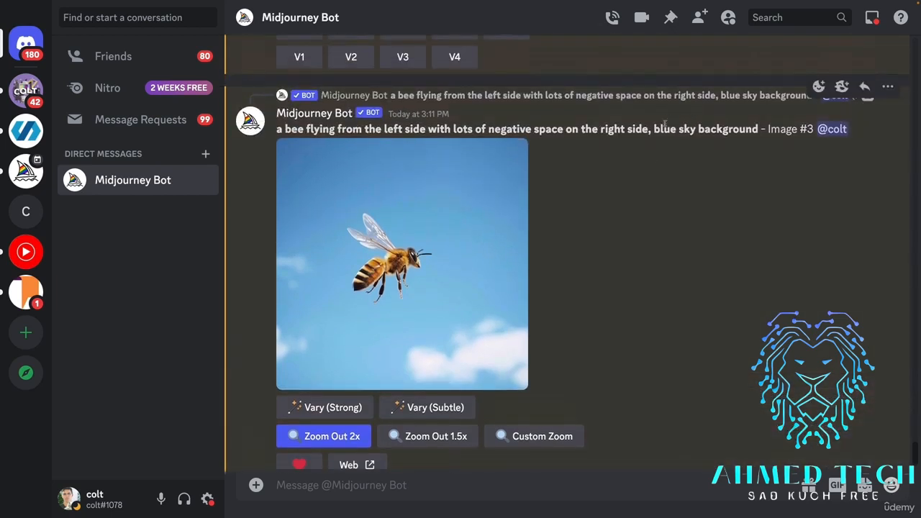
pyautogui.moveTo(664, 129); pyautogui.dragTo(741, 130)
pyautogui.scroll(-3, 544, 144)
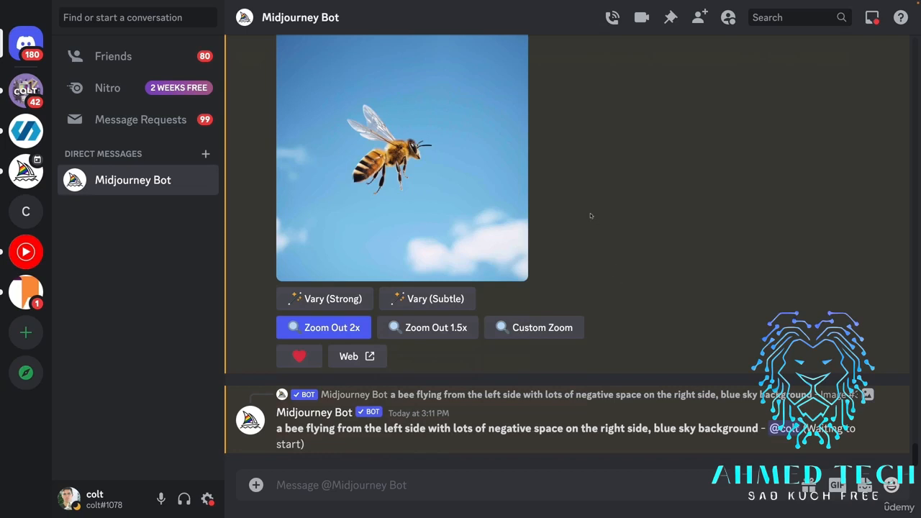
pyautogui.scroll(1, 583, 194)
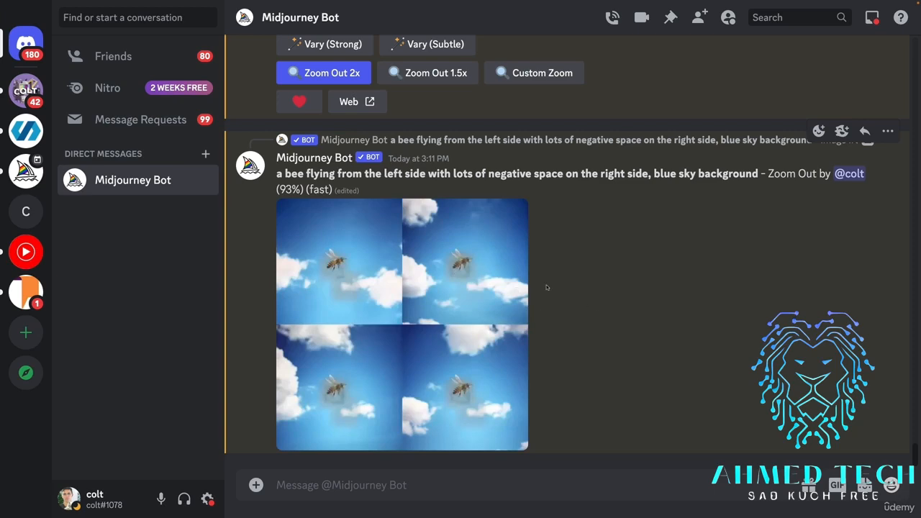
# Examine the zoomed-out bee grid enlarged, close the preview, and upscale its second image.
pyautogui.click(420, 291)
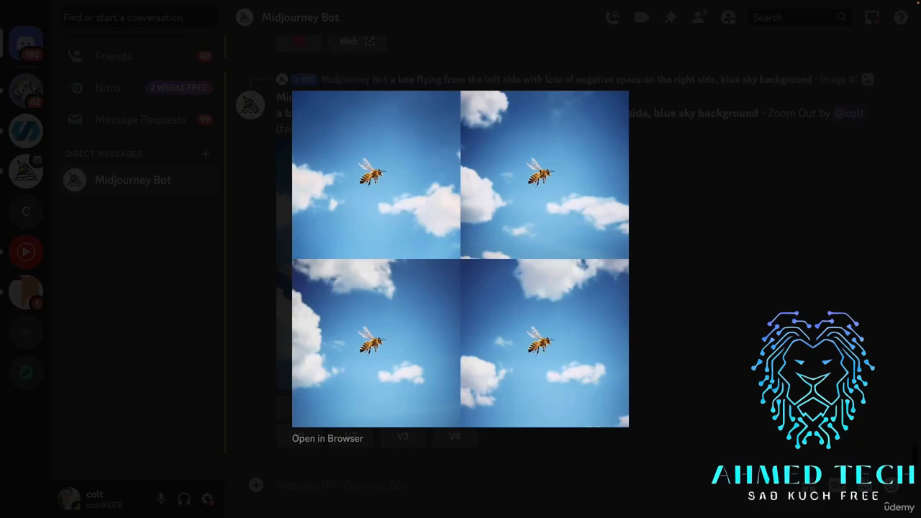
pyautogui.click(692, 217)
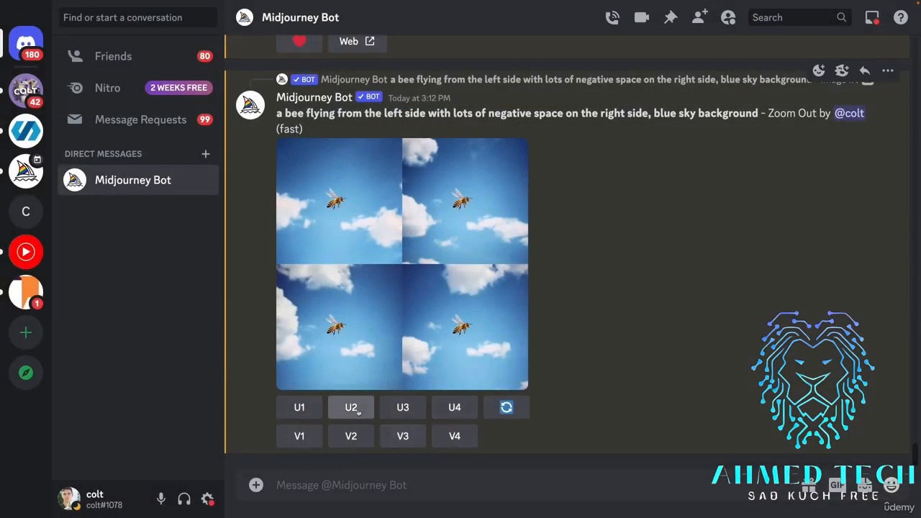
pyautogui.click(352, 408)
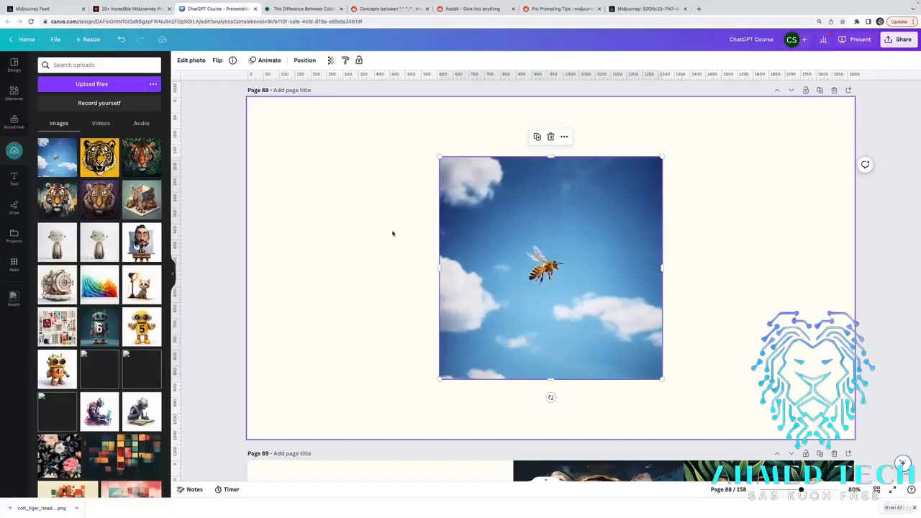
pyautogui.click(744, 308)
pyautogui.click(612, 309)
pyautogui.moveTo(664, 380); pyautogui.dragTo(794, 436)
pyautogui.moveTo(688, 329); pyautogui.dragTo(621, 236)
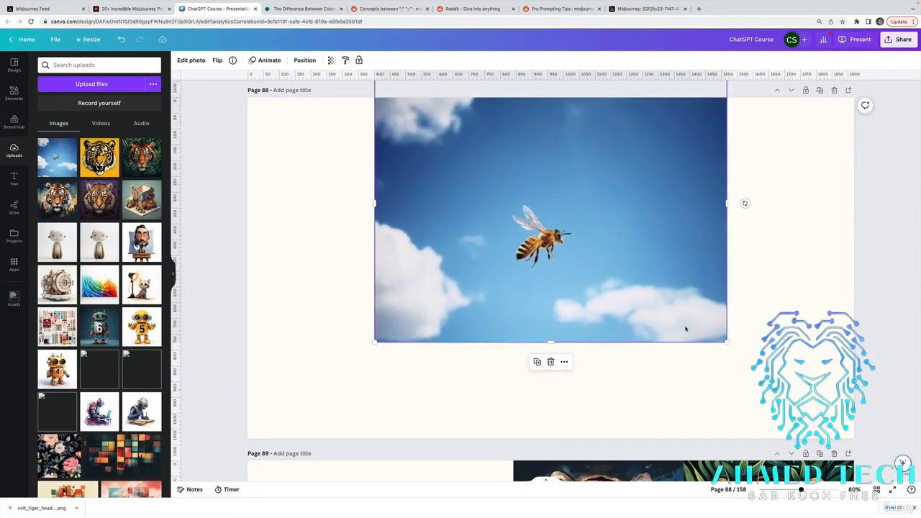
pyautogui.hotkey('ctrl', 'z')
pyautogui.hotkey('ctrl', 'z')
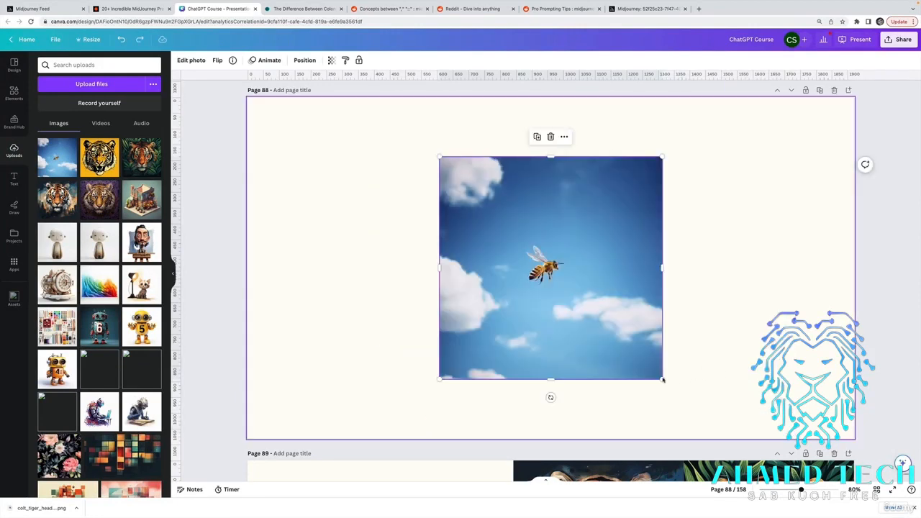
# In the Canva presentation, enlarge the bee image on page 88 and crop its top and bottom into a landscape shape.
pyautogui.hotkey('ctrl', 'shift', 'z')
pyautogui.hotkey('ctrl', 'shift', 'z')
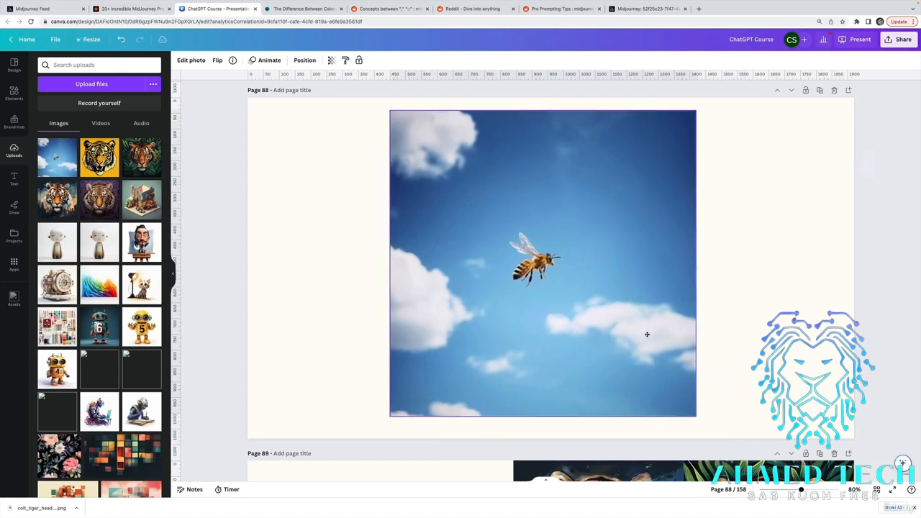
pyautogui.click(555, 122)
pyautogui.moveTo(546, 114); pyautogui.dragTo(550, 169)
pyautogui.moveTo(547, 417); pyautogui.dragTo(552, 344)
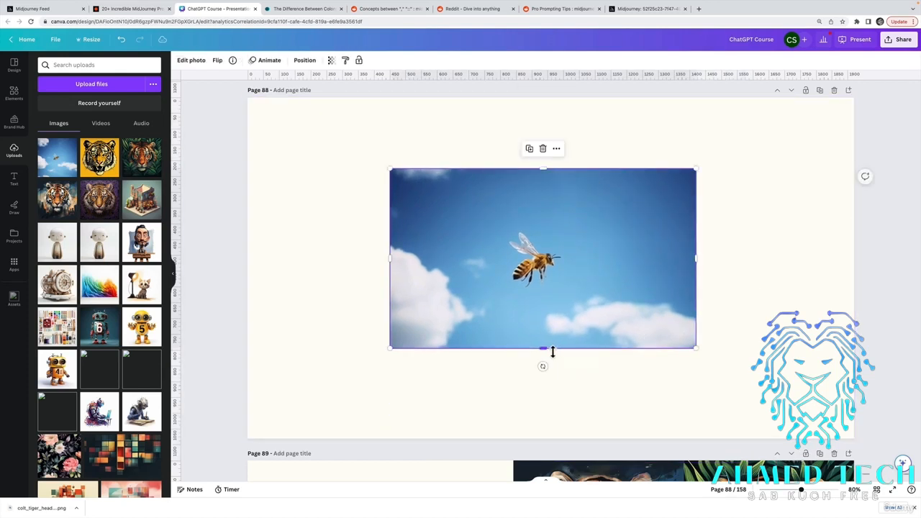
# Crop away part of the bee image's left side and trim its bottom and top edges further, leaving negative space right of the bee.
pyautogui.moveTo(392, 257); pyautogui.dragTo(464, 259)
pyautogui.click(722, 360)
pyautogui.click(594, 342)
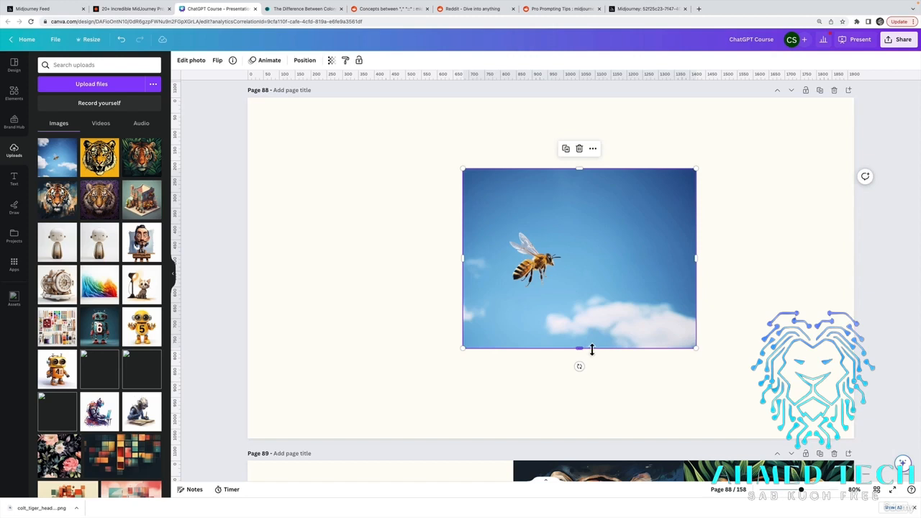
pyautogui.moveTo(592, 350); pyautogui.dragTo(593, 323)
pyautogui.moveTo(584, 173); pyautogui.dragTo(581, 188)
pyautogui.click(779, 292)
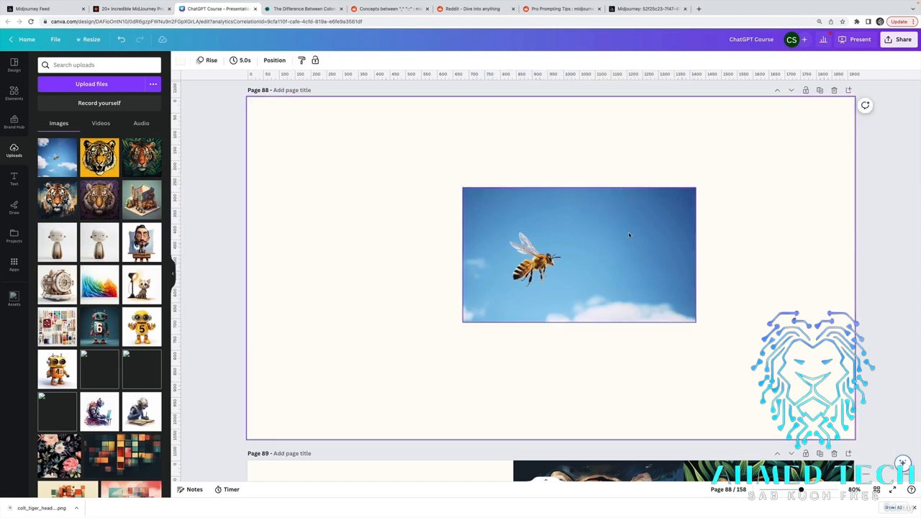
# Move the cropped bee image to the centre of page 88.
pyautogui.click(641, 261)
pyautogui.moveTo(641, 261); pyautogui.dragTo(618, 271)
pyautogui.click(741, 322)
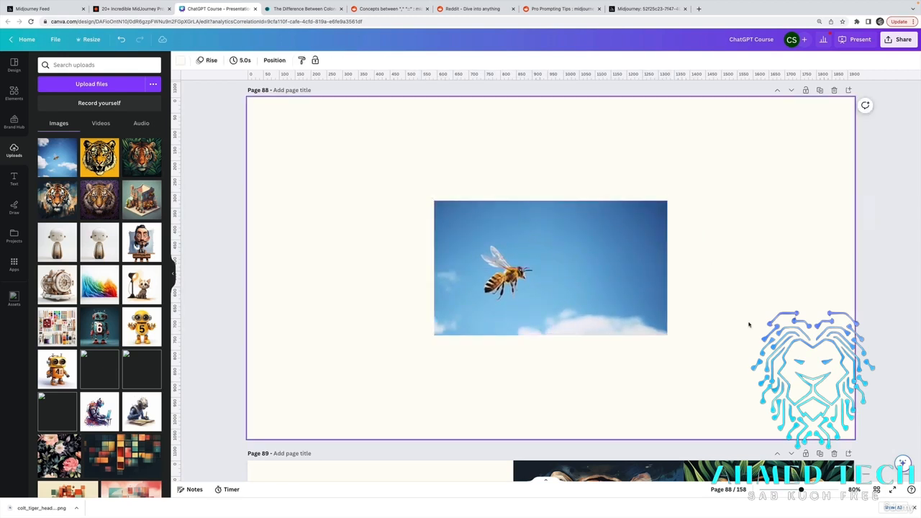
# Back in Discord, examine the upscaled zoomed-out bee image enlarged and close the preview.
pyautogui.scroll(3, 595, 303)
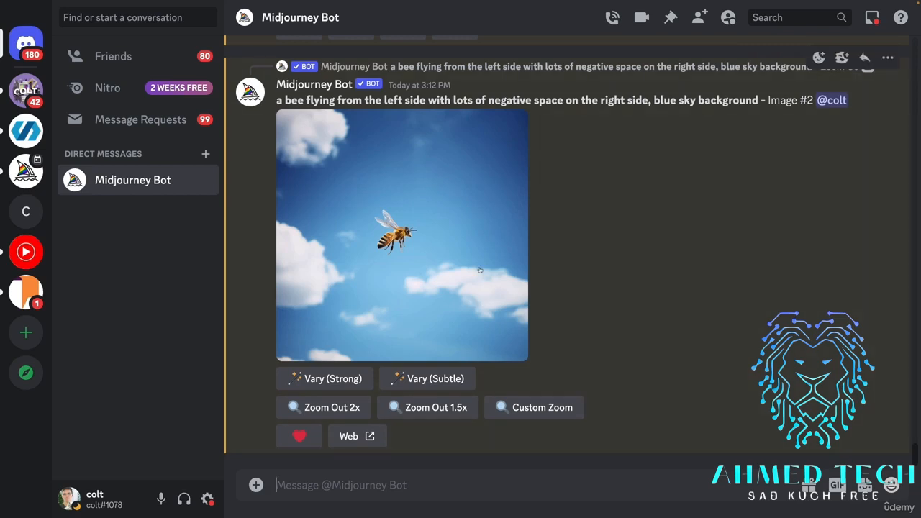
pyautogui.click(431, 247)
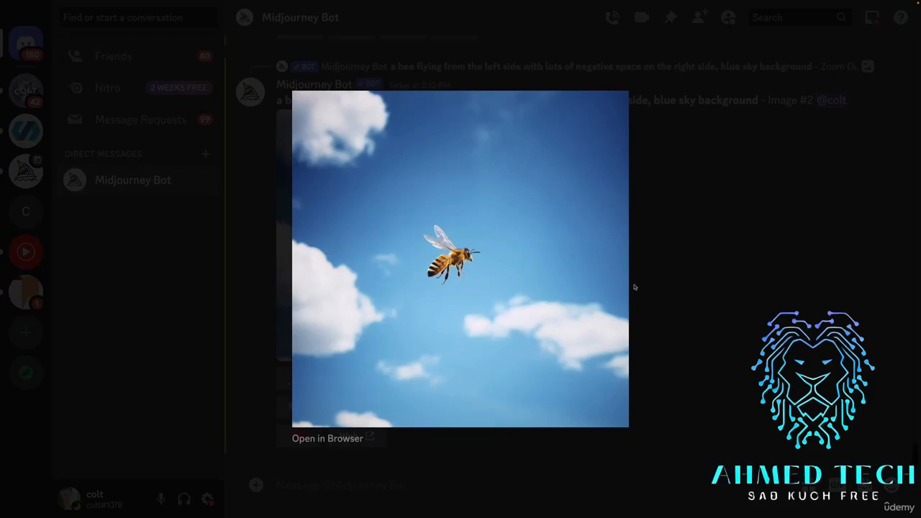
pyautogui.click(678, 326)
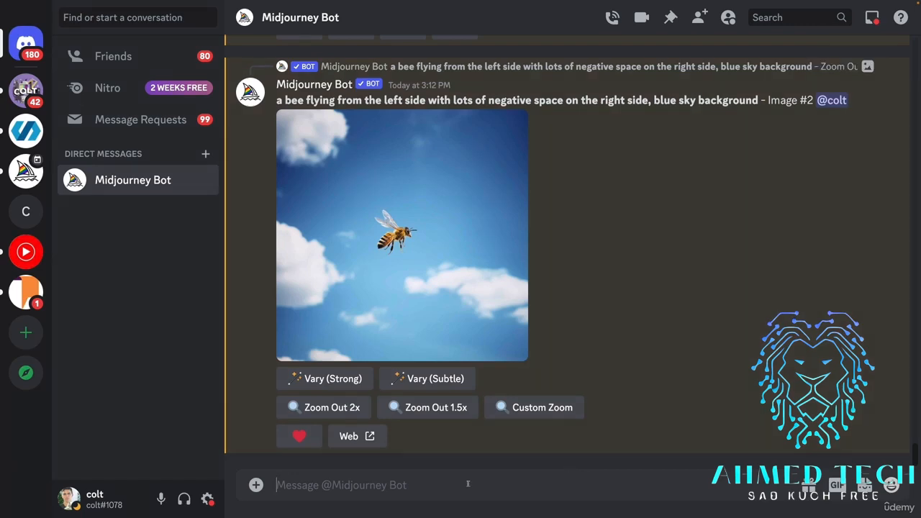
# Generate Midjourney images with the imagine prompt "cyberpunk orchid".
pyautogui.write('/imagine')
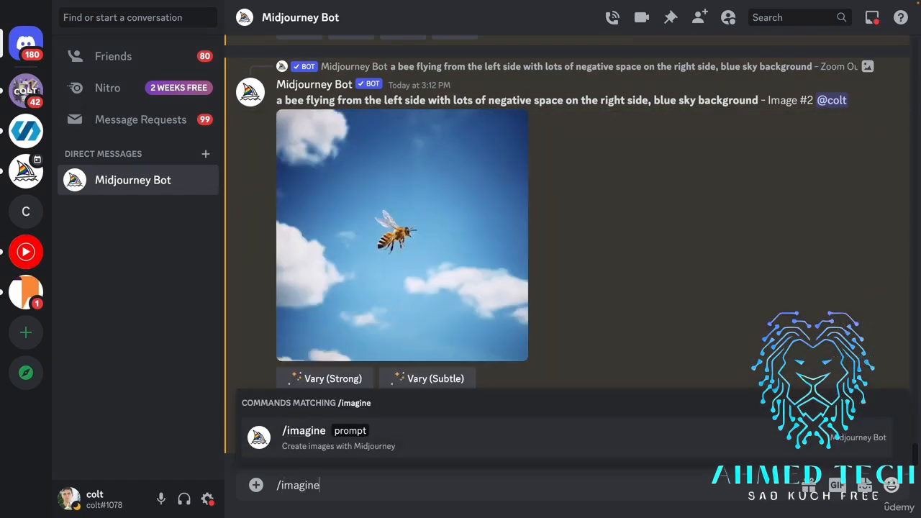
pyautogui.press('Tab')
pyautogui.write('cyberpu')
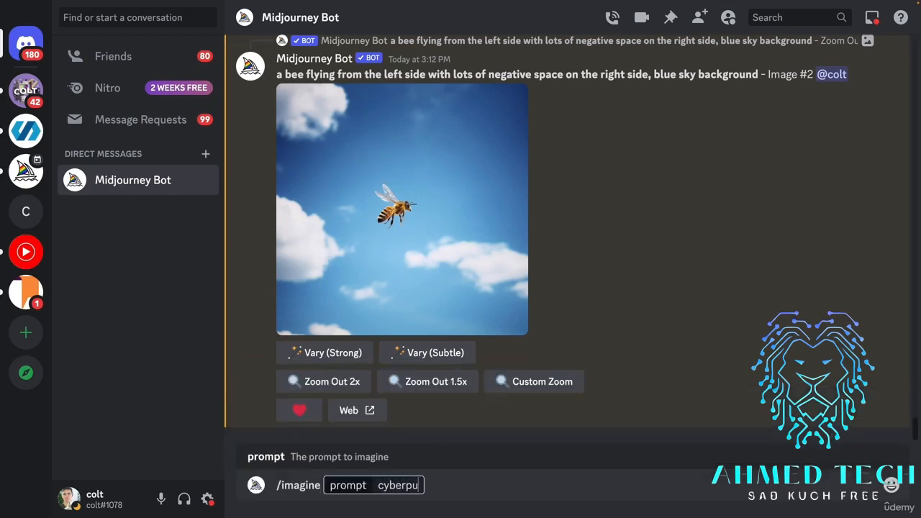
pyautogui.write('nk orchid')
pyautogui.press('Return')
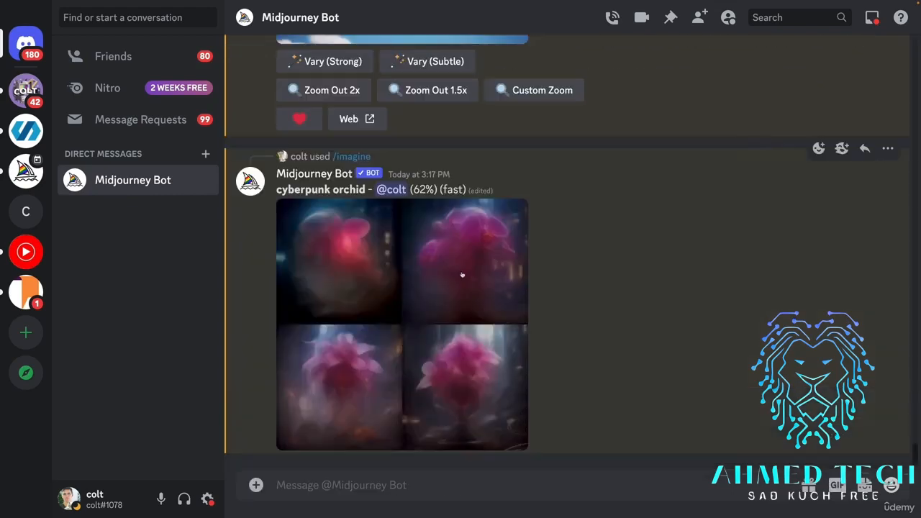
# Examine the cyberpunk orchid grid enlarged during and after rendering, comparing its backgrounds with the prompt wording.
pyautogui.click(462, 274)
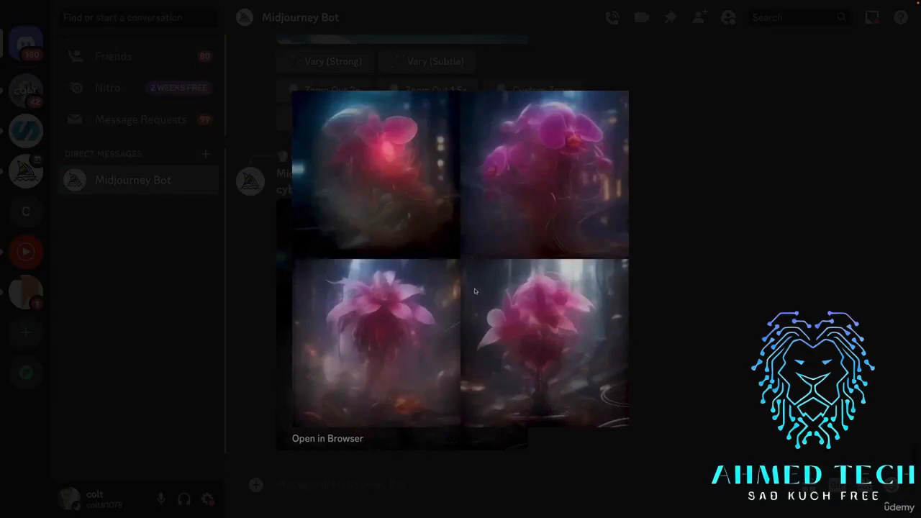
pyautogui.click(727, 310)
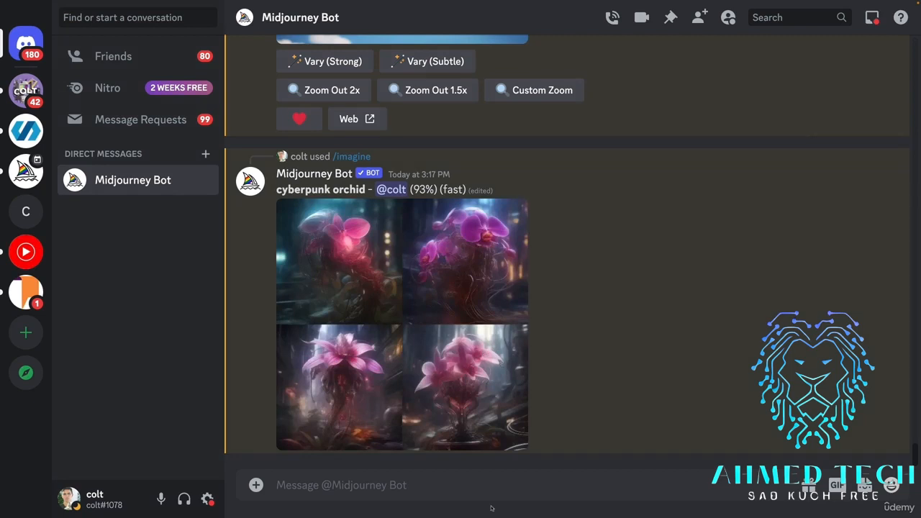
pyautogui.press('Up')
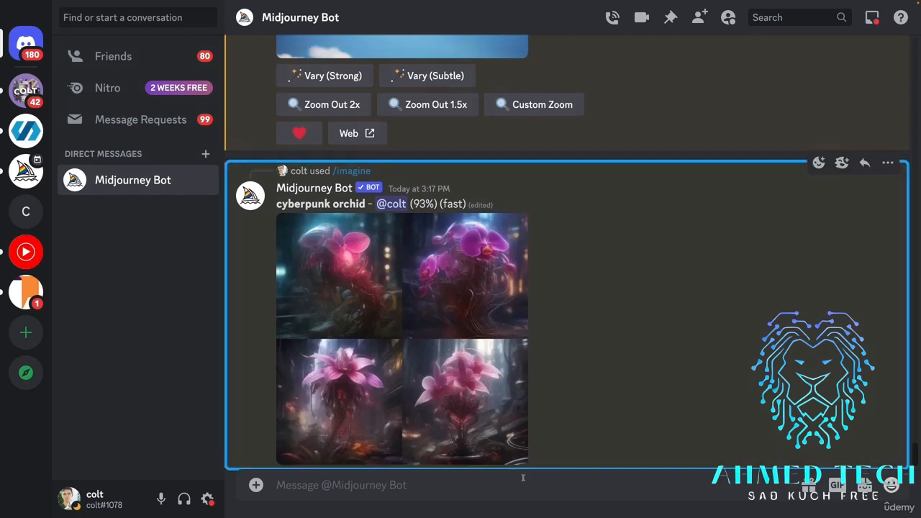
pyautogui.moveTo(367, 204); pyautogui.dragTo(276, 204)
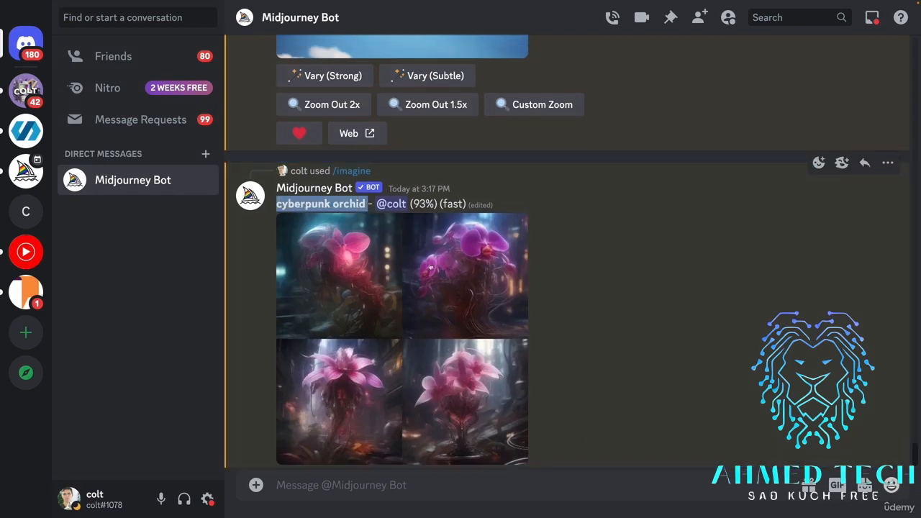
pyautogui.click(628, 294)
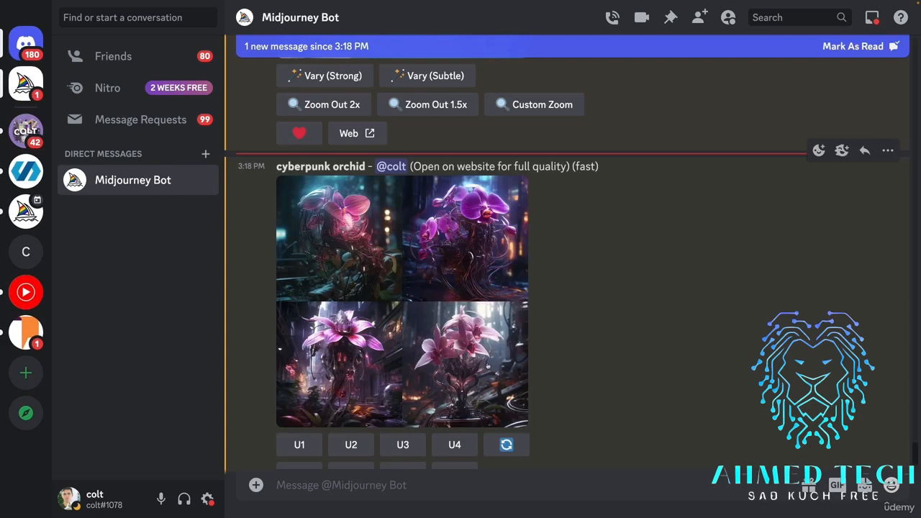
pyautogui.click(474, 290)
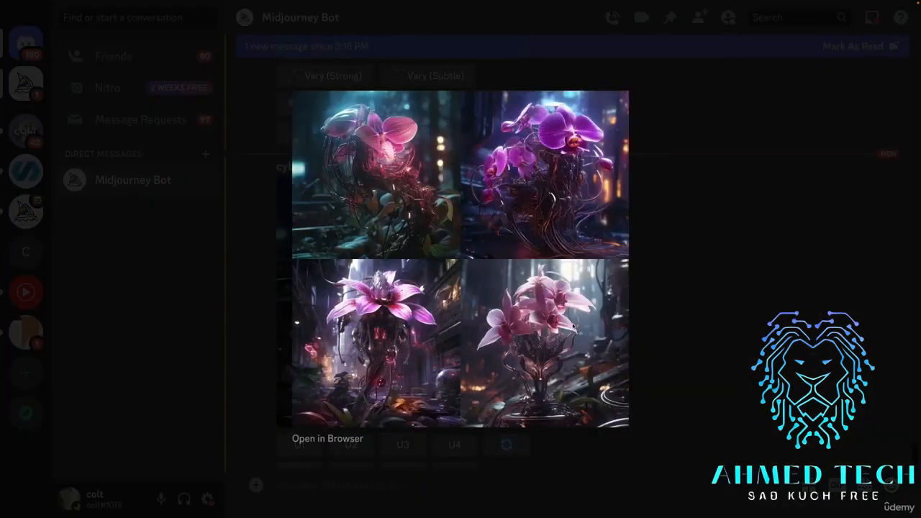
pyautogui.click(696, 354)
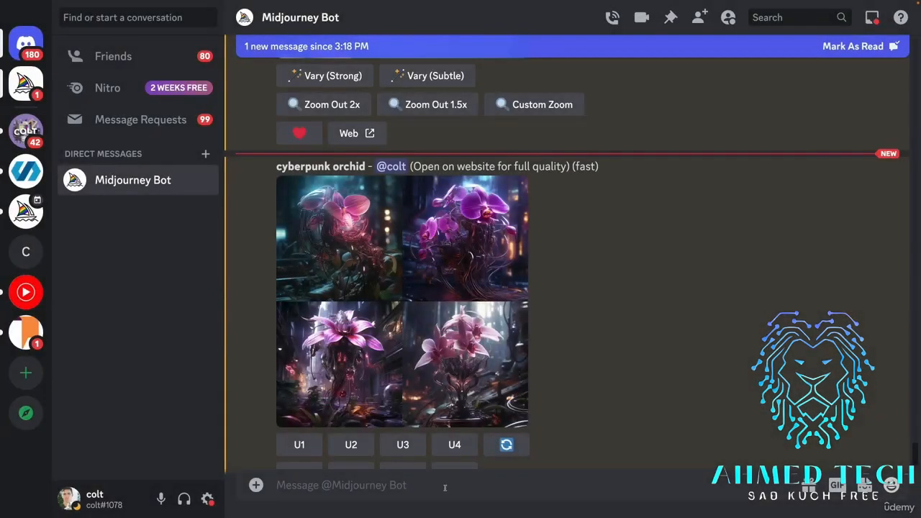
# Generate Midjourney images with the imagine prompt "cyberpunk orchid , solid white background".
pyautogui.write('/imaginie')
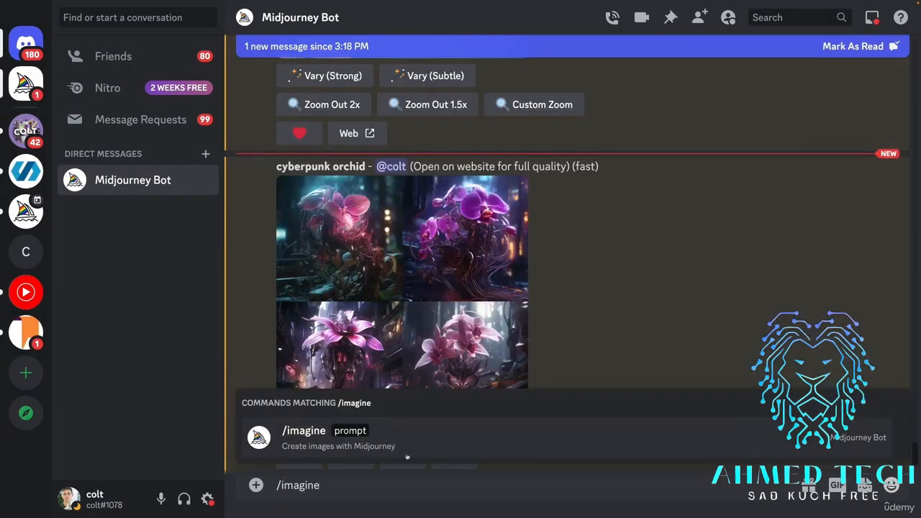
pyautogui.press('BackSpace')
pyautogui.write('ie')
pyautogui.press('BackSpace')
pyautogui.press('BackSpace')
pyautogui.write('e')
pyautogui.click(398, 433)
pyautogui.write('cyberpunk orchid , so')
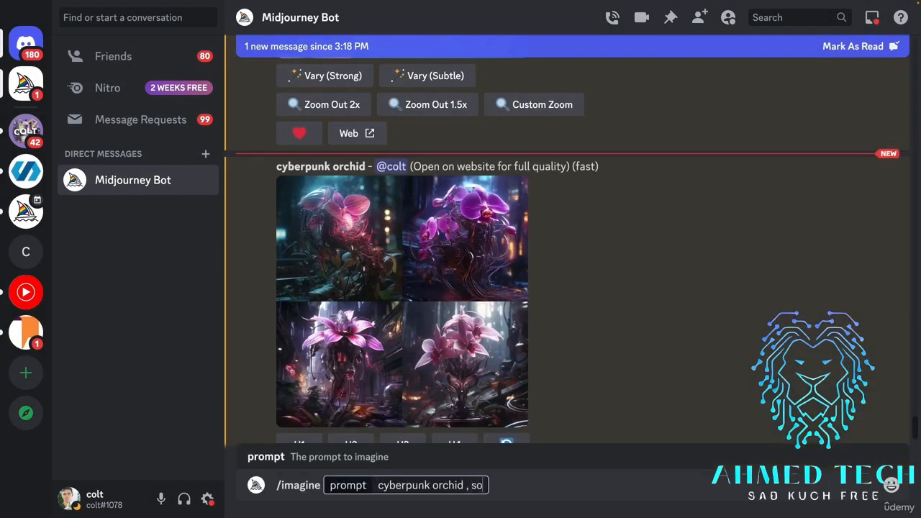
pyautogui.write('lid white background')
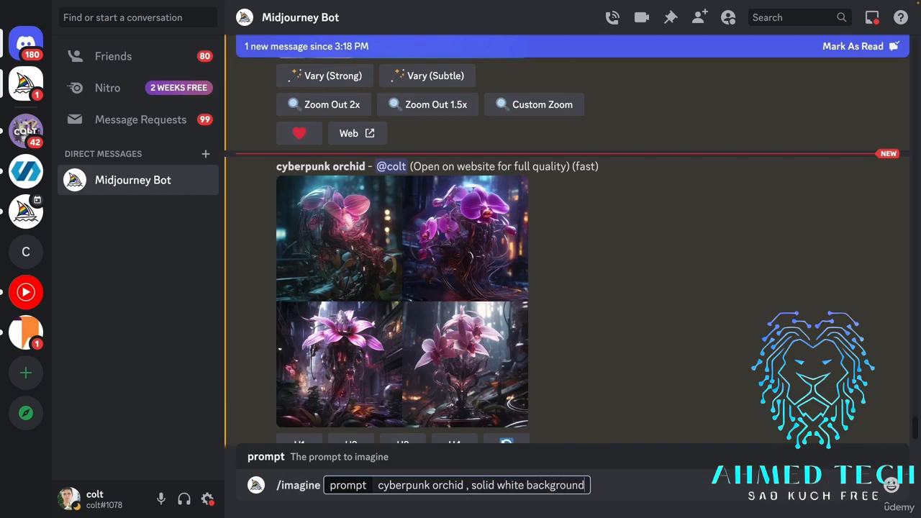
pyautogui.press('Return')
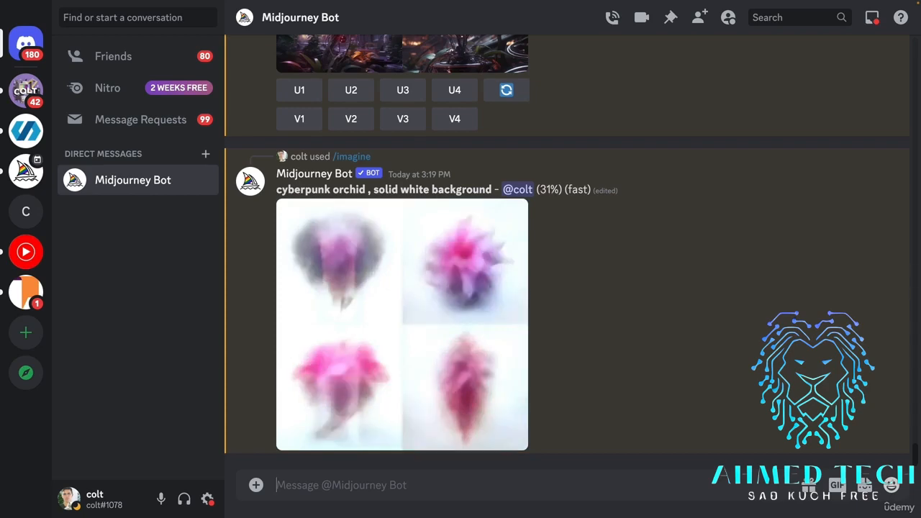
# Examine the white-background orchid grid enlarged and upscale its third image.
pyautogui.click(461, 246)
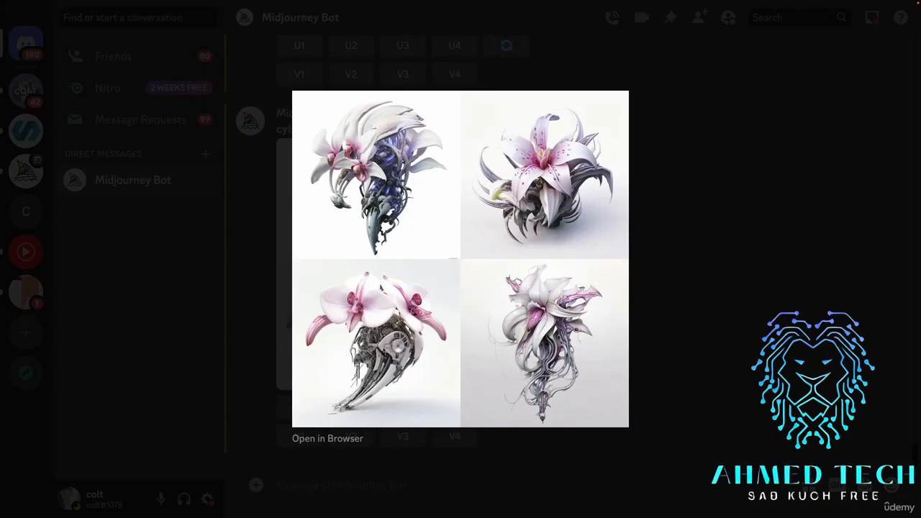
pyautogui.click(420, 470)
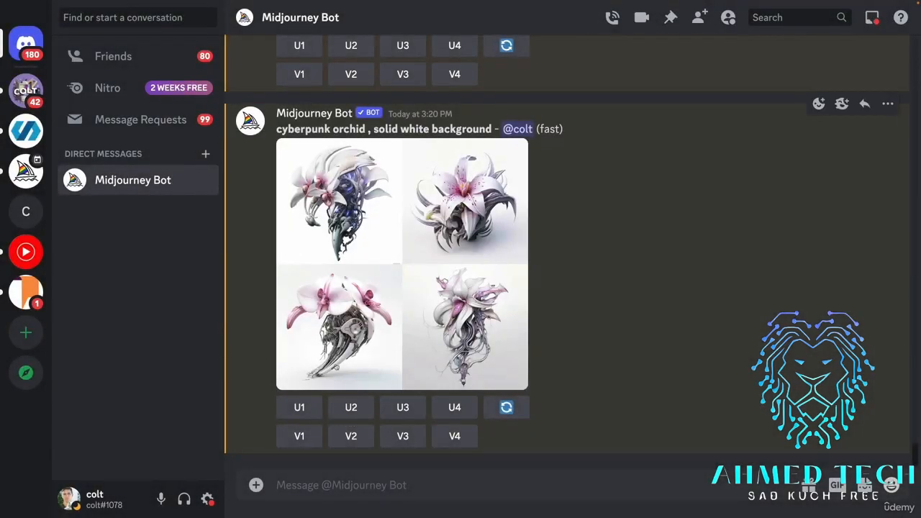
pyautogui.click(403, 407)
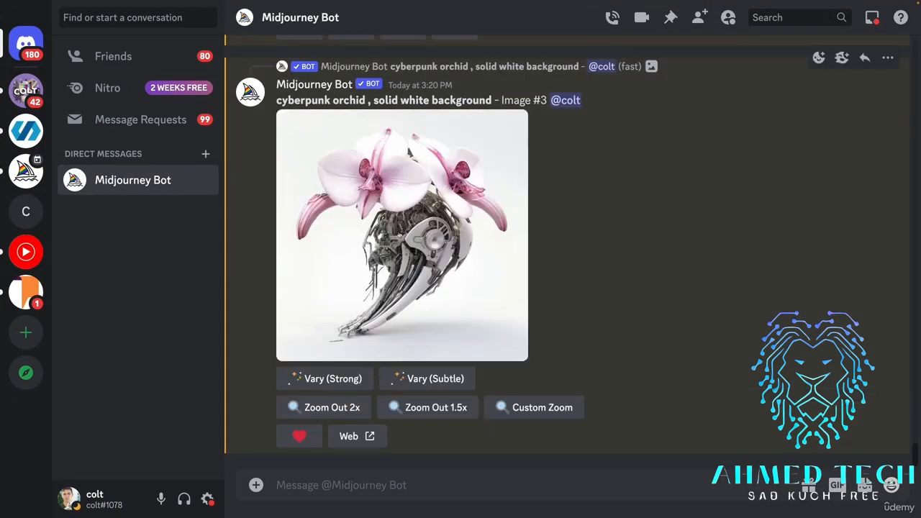
# Open the upscaled orchid image on the Midjourney website and download it.
pyautogui.click(373, 437)
pyautogui.click(603, 341)
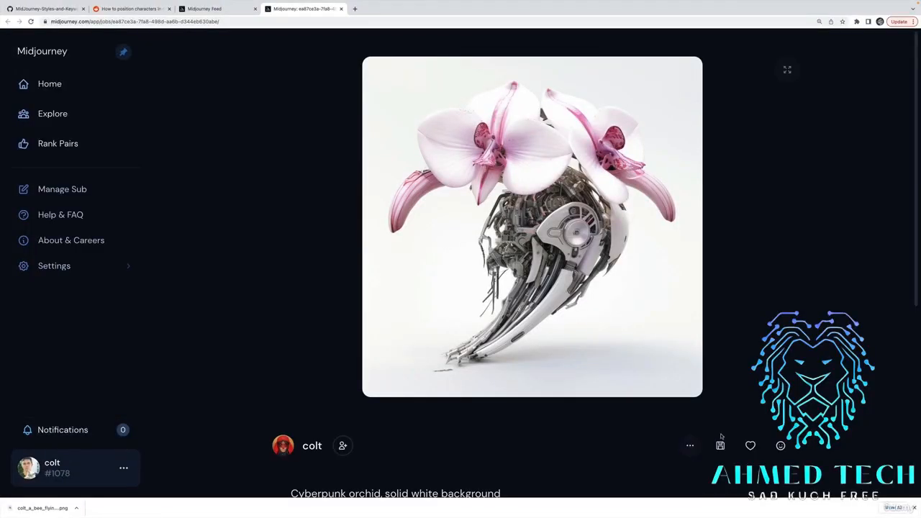
pyautogui.click(721, 446)
# Switch to the Canva presentation and upload the cyberpunk orchid PNG from the Downloads folder.
pyautogui.hotkey('ctrl', 'Left')
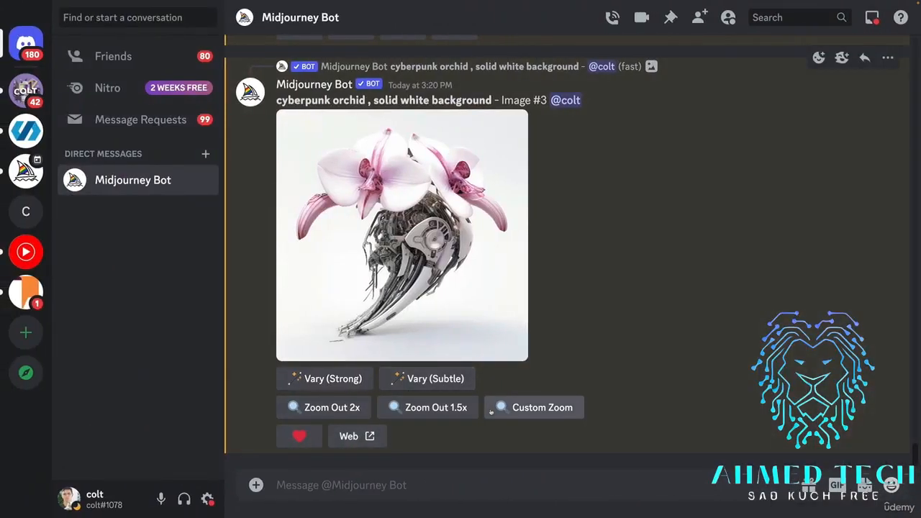
pyautogui.hotkey('ctrl', 'Right')
pyautogui.hotkey('ctrl', 'Left')
pyautogui.hotkey('ctrl', 'Left')
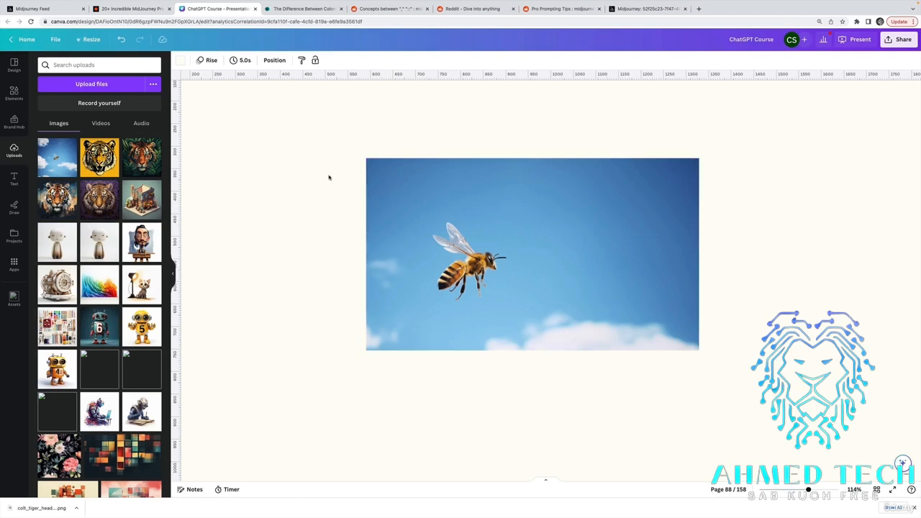
pyautogui.click(127, 85)
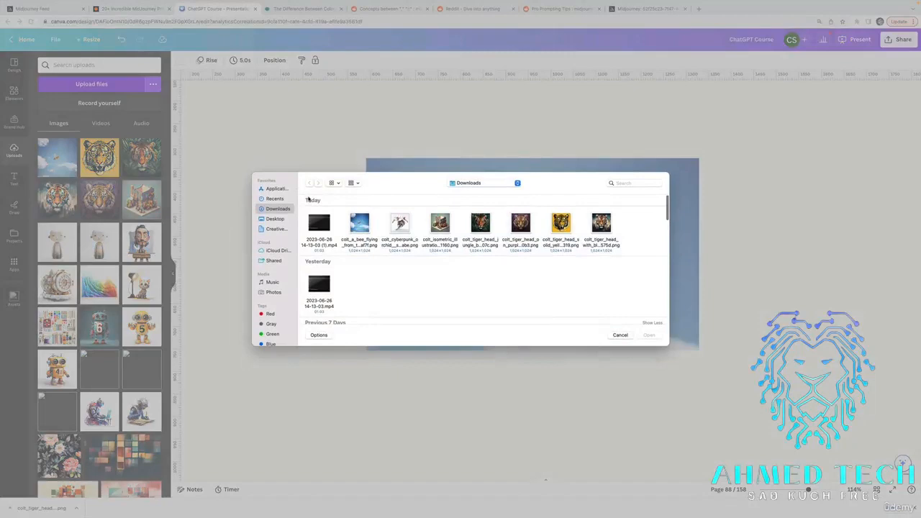
pyautogui.doubleClick(400, 224)
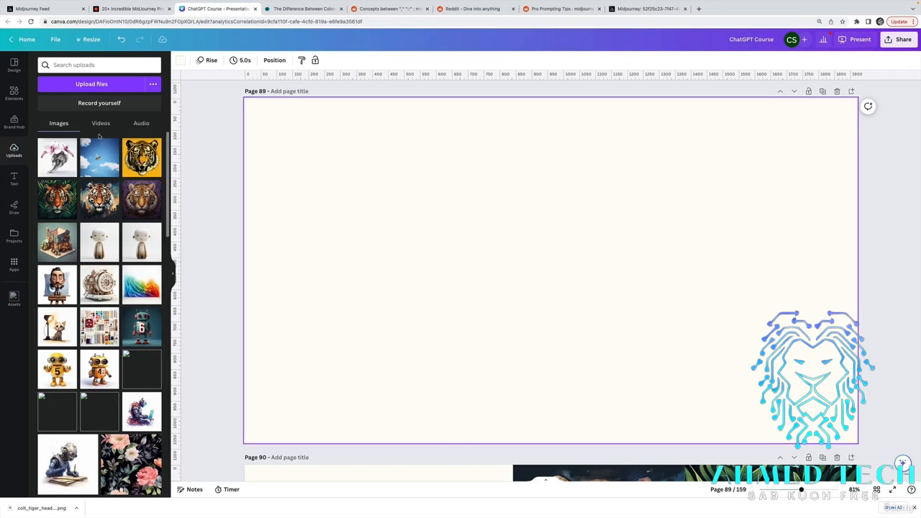
# Place the uploaded orchid image on the blank page 89.
pyautogui.click(70, 144)
pyautogui.click(726, 259)
pyautogui.click(556, 196)
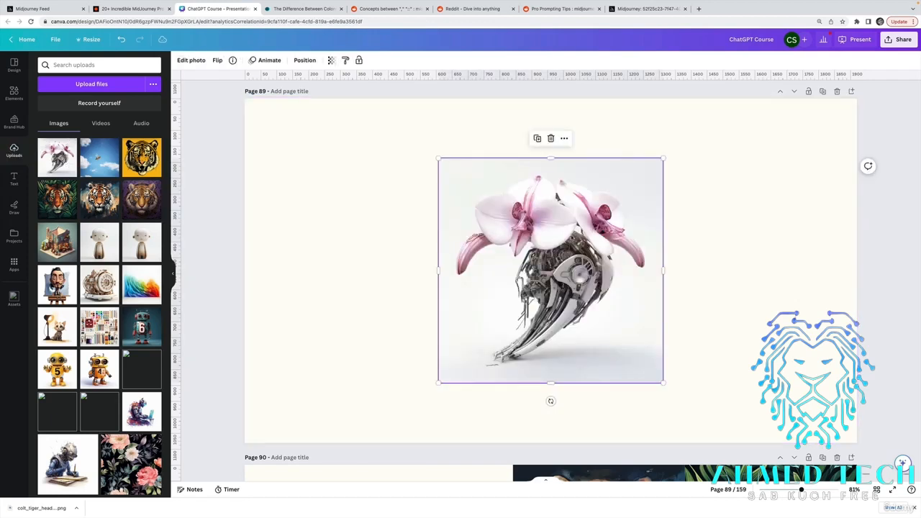
# Enlarge the orchid image to most of the page's height and reposition it near the middle of page 89.
pyautogui.moveTo(440, 159); pyautogui.dragTo(339, 129)
pyautogui.press('super+z')
pyautogui.moveTo(436, 159); pyautogui.dragTo(334, 130)
pyautogui.moveTo(543, 221); pyautogui.dragTo(550, 264)
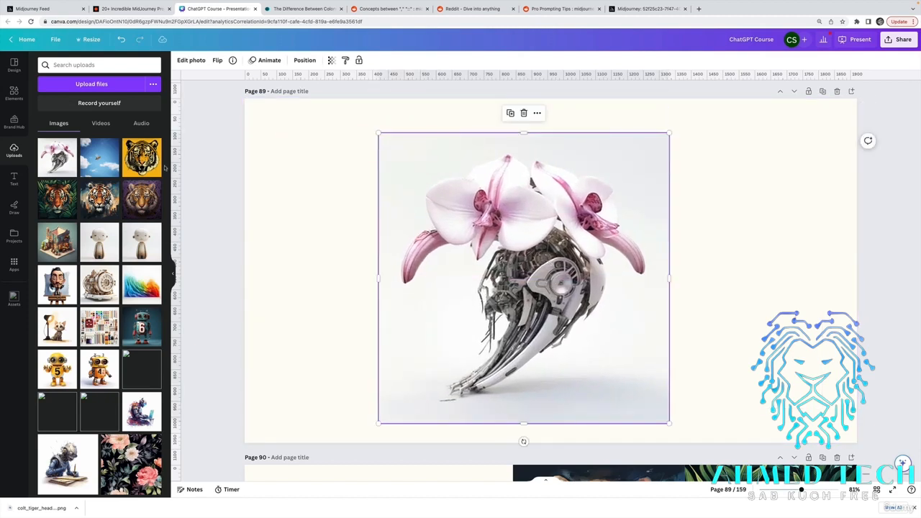
# Remove the white background from the orchid image with BG Remover and deselect it.
pyautogui.click(192, 61)
pyautogui.click(50, 124)
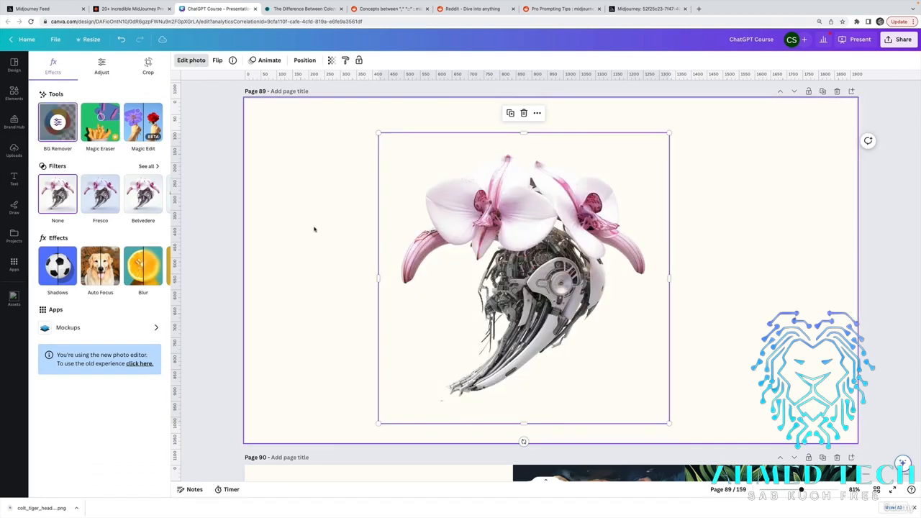
pyautogui.click(341, 252)
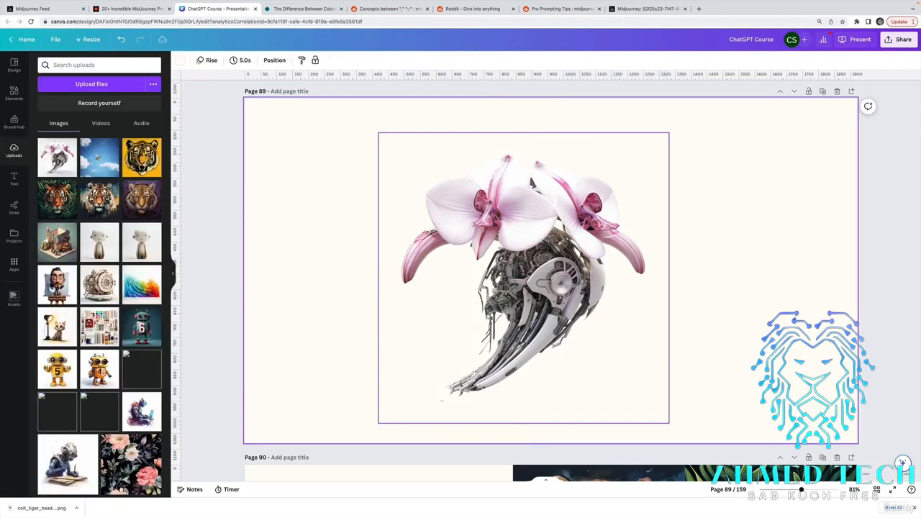
# Try the Background Remover's size 20 Erase brush on the orchid's petals, restore the erased patch and leave the tool.
pyautogui.click(721, 206)
pyautogui.click(633, 203)
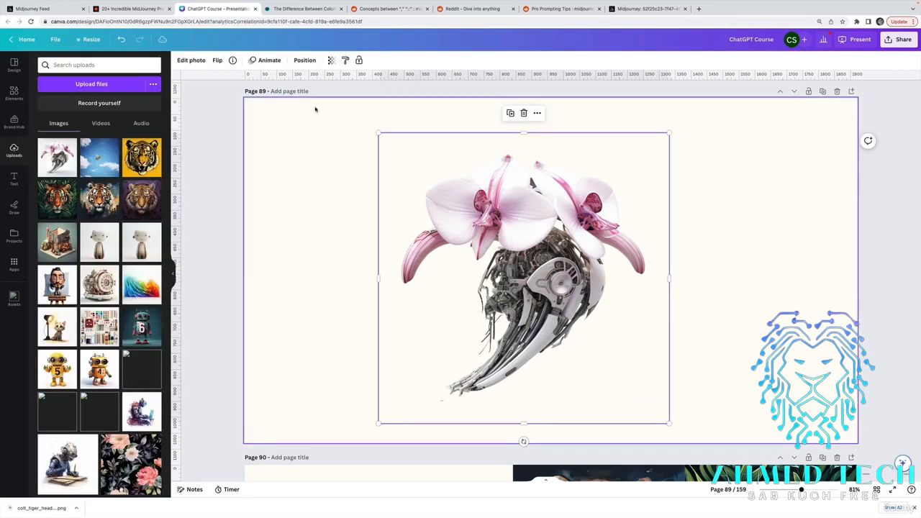
pyautogui.click(203, 62)
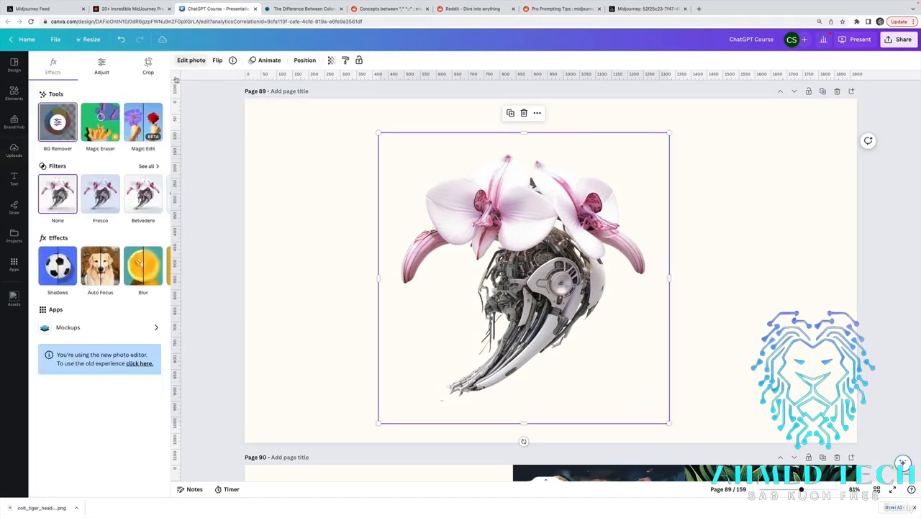
pyautogui.click(59, 121)
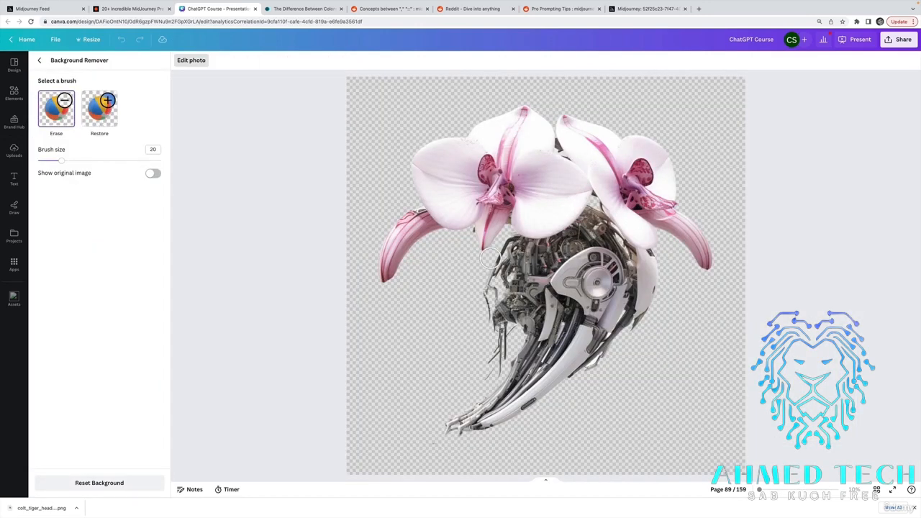
pyautogui.moveTo(549, 203); pyautogui.dragTo(523, 146)
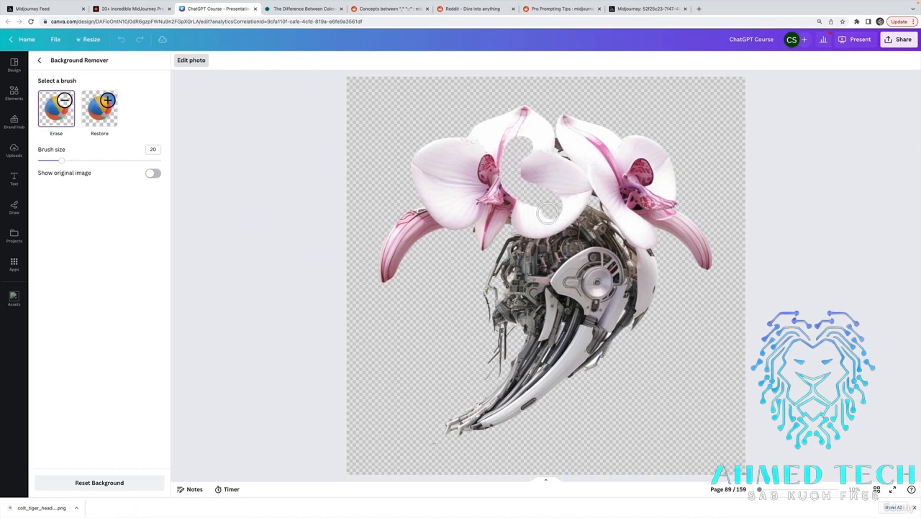
pyautogui.click(547, 212)
pyautogui.click(99, 108)
pyautogui.moveTo(521, 150)
pyautogui.mouseDown()
pyautogui.moveTo(526, 200)
pyautogui.moveTo(506, 179)
pyautogui.moveTo(545, 206)
pyautogui.mouseUp()
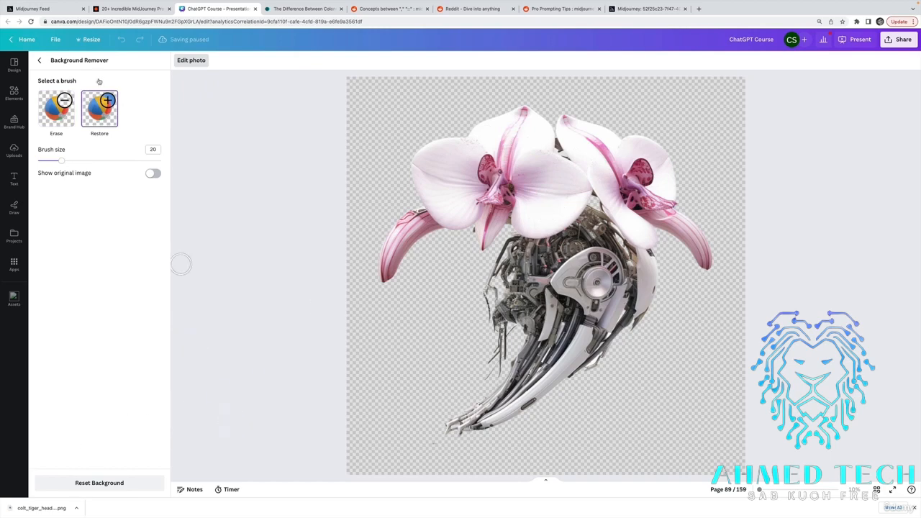
pyautogui.click(83, 58)
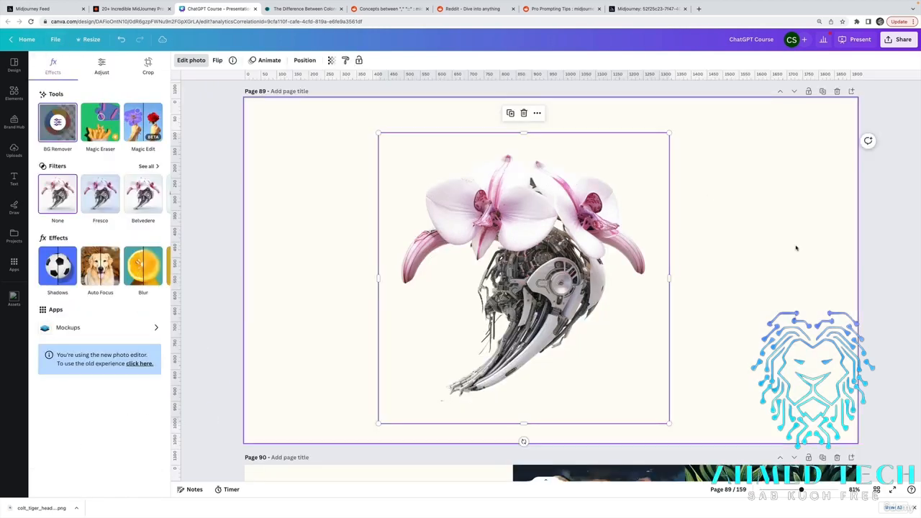
# Set the background colour of page 89 to the coral red document colour.
pyautogui.click(796, 249)
pyautogui.click(630, 229)
pyautogui.click(751, 146)
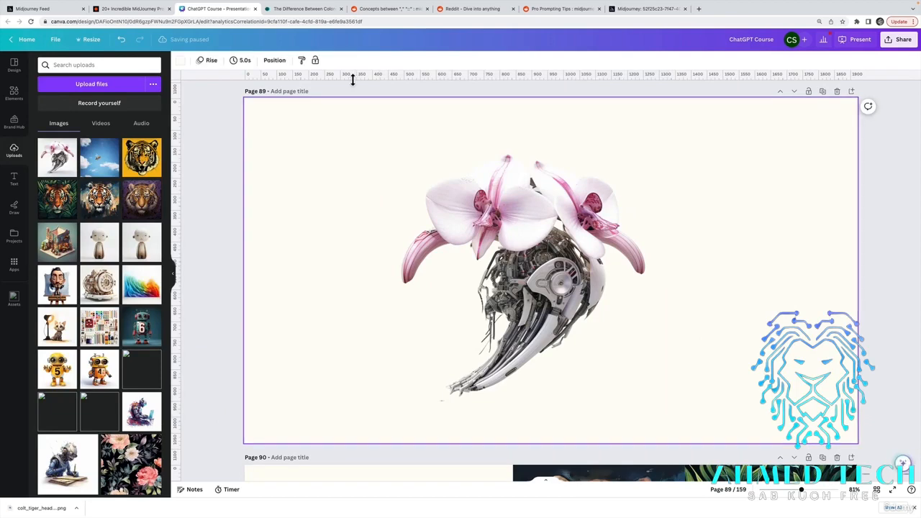
pyautogui.click(180, 60)
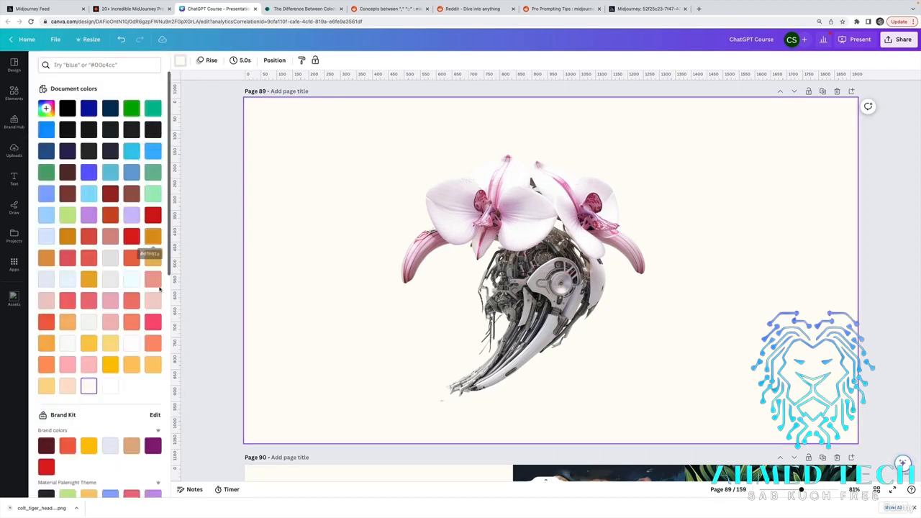
pyautogui.click(153, 279)
pyautogui.click(131, 301)
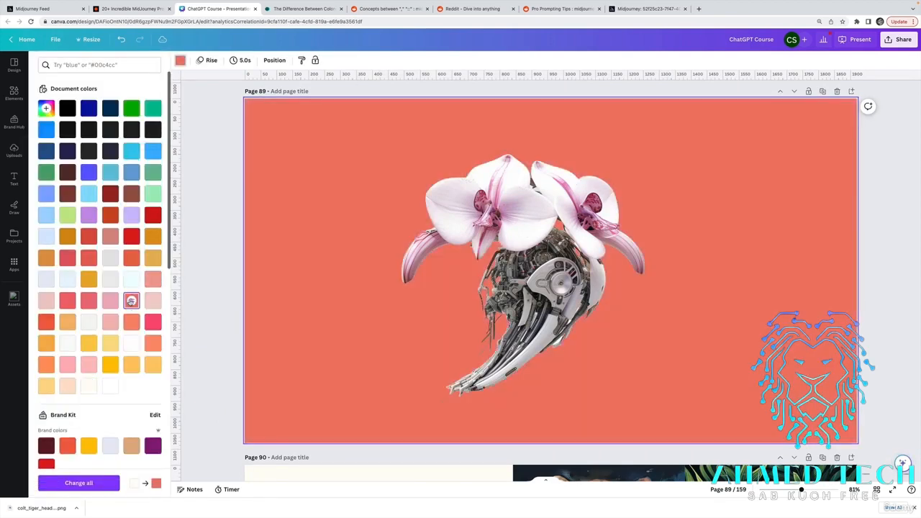
# Set the background of page 89 to the near-black document colour and move the orchid cutout to the right half of the page.
pyautogui.click(66, 129)
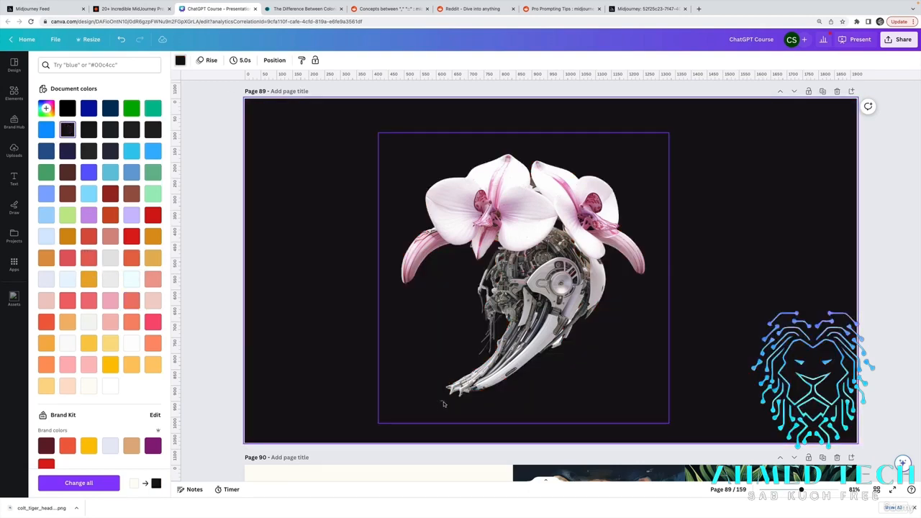
pyautogui.moveTo(523, 278); pyautogui.dragTo(693, 263)
pyautogui.click(489, 238)
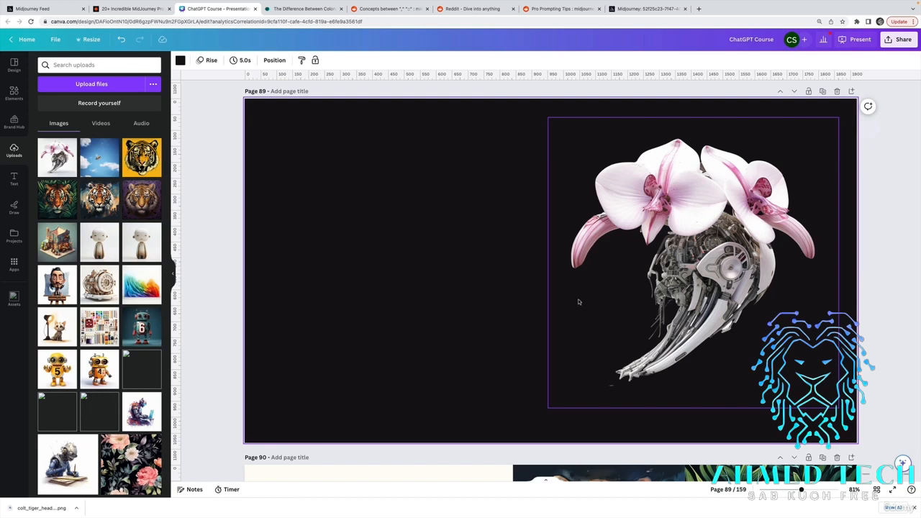
# Examine how cut-out images blend into the slides, from the orchid on page 89 back to the Colors slide on page 84.
pyautogui.scroll(-3, 649, 299)
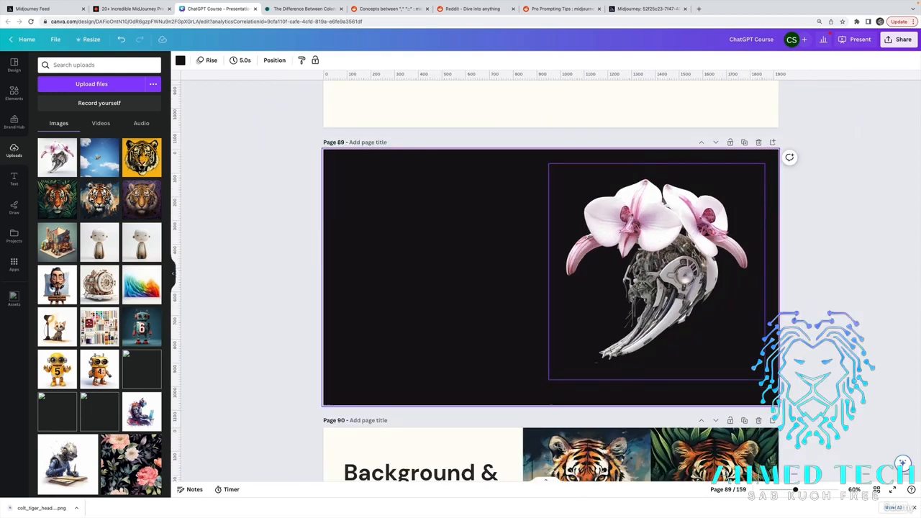
pyautogui.scroll(3, 694, 253)
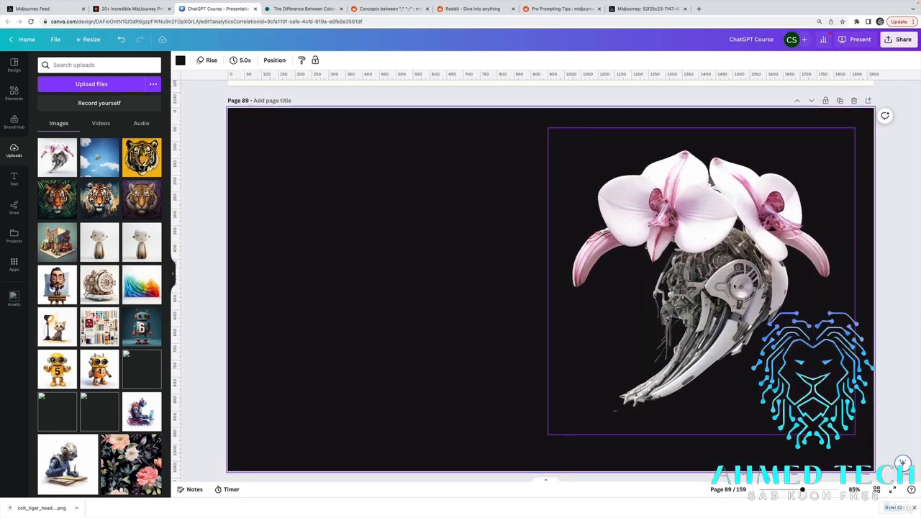
pyautogui.scroll(-3, 735, 287)
pyautogui.scroll(5, 666, 311)
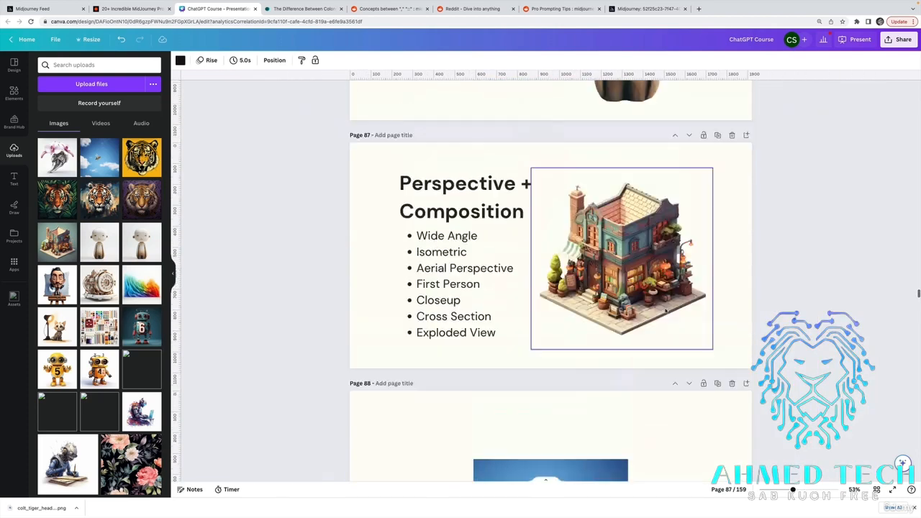
pyautogui.scroll(3, 665, 311)
pyautogui.scroll(-3, 664, 308)
pyautogui.scroll(4, 664, 309)
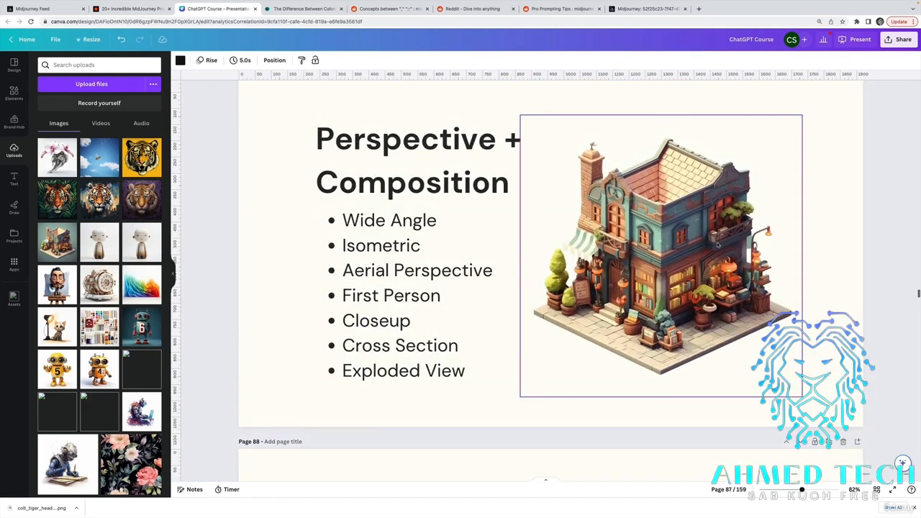
pyautogui.click(716, 249)
pyautogui.scroll(1, 693, 273)
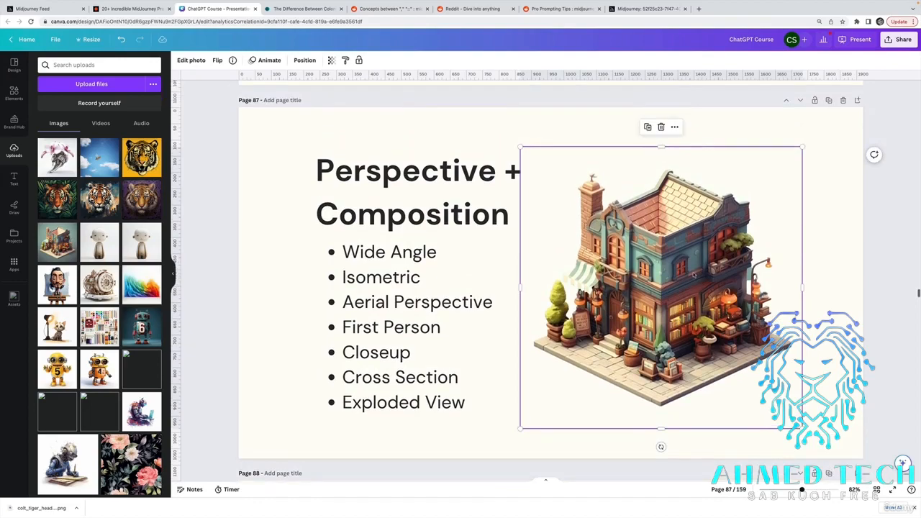
pyautogui.scroll(5, 700, 310)
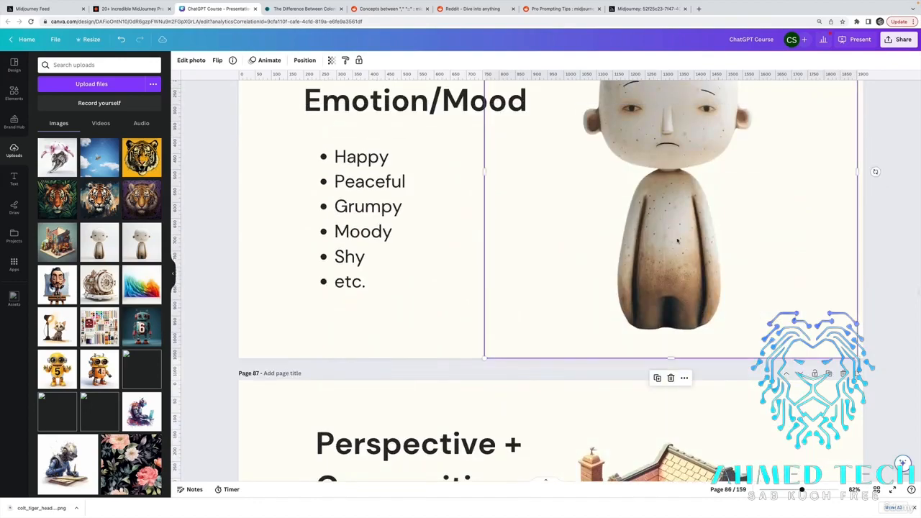
pyautogui.scroll(5, 713, 217)
pyautogui.scroll(10, 714, 217)
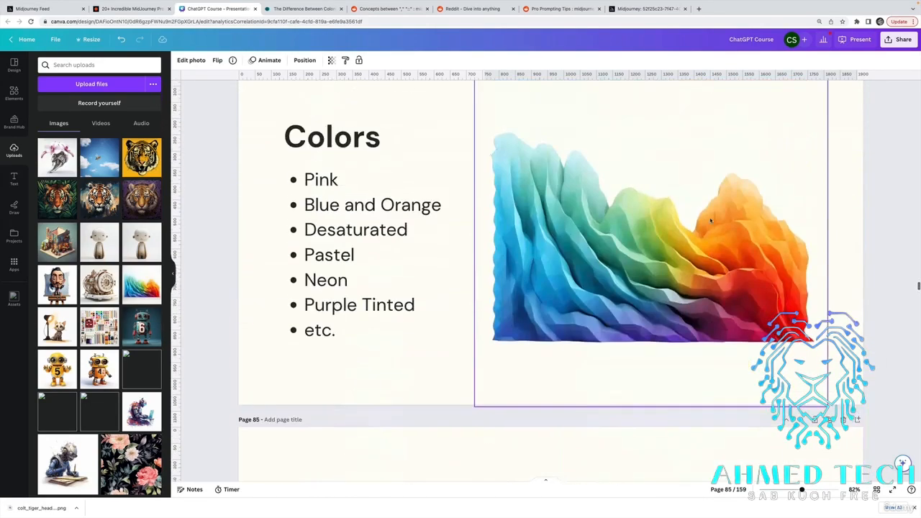
pyautogui.scroll(8, 571, 232)
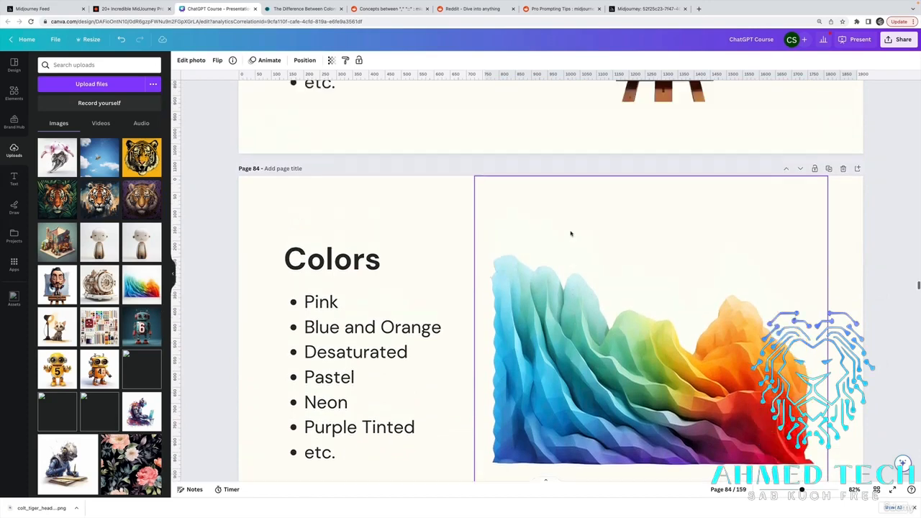
# Examine the cut-out images on the earlier slides, from "Name An Artist" back to "Say What You Want".
pyautogui.click(572, 233)
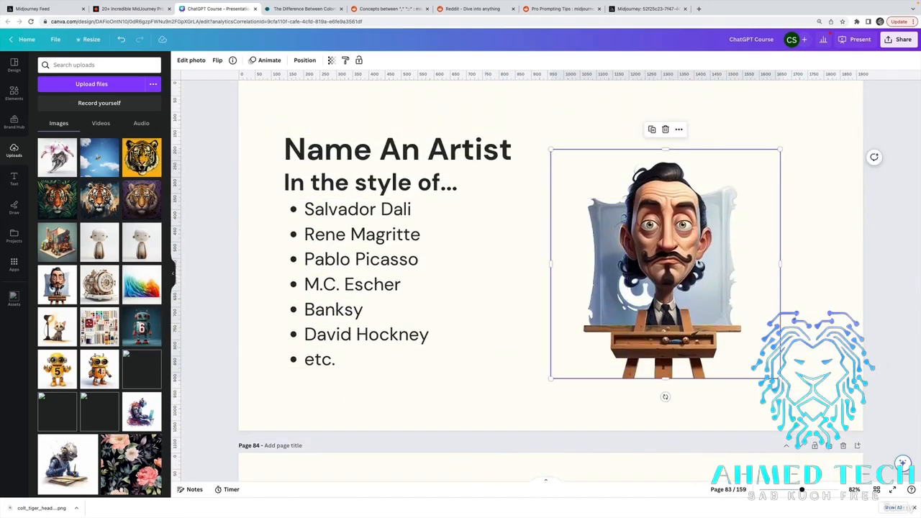
pyautogui.scroll(5, 698, 263)
pyautogui.scroll(2, 698, 263)
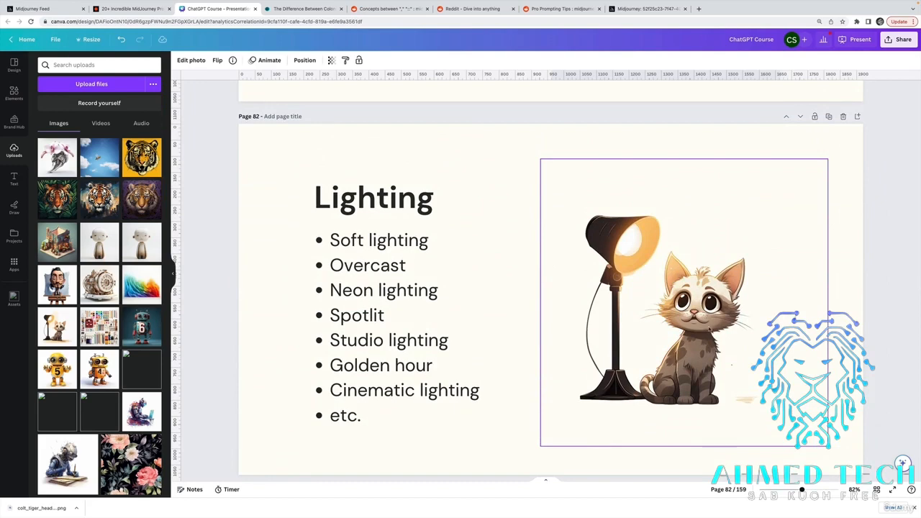
pyautogui.scroll(10, 655, 272)
pyautogui.click(655, 272)
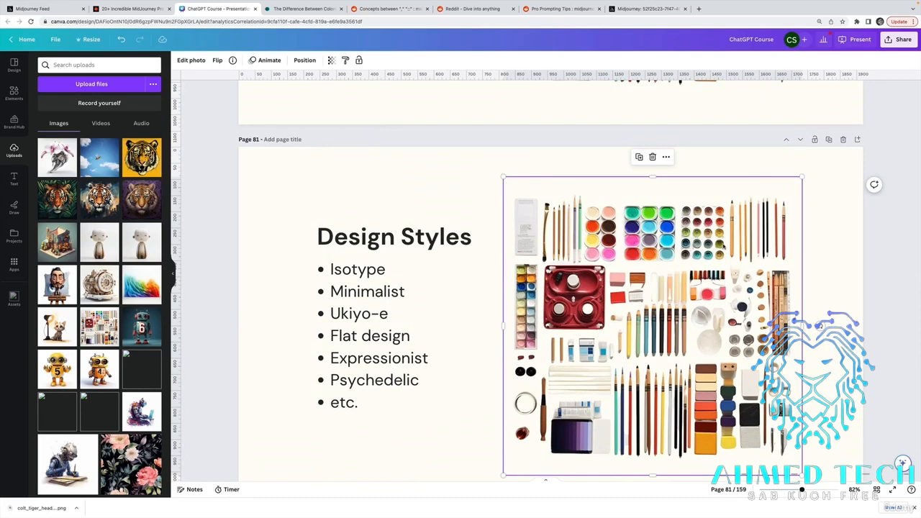
pyautogui.scroll(-2, 623, 184)
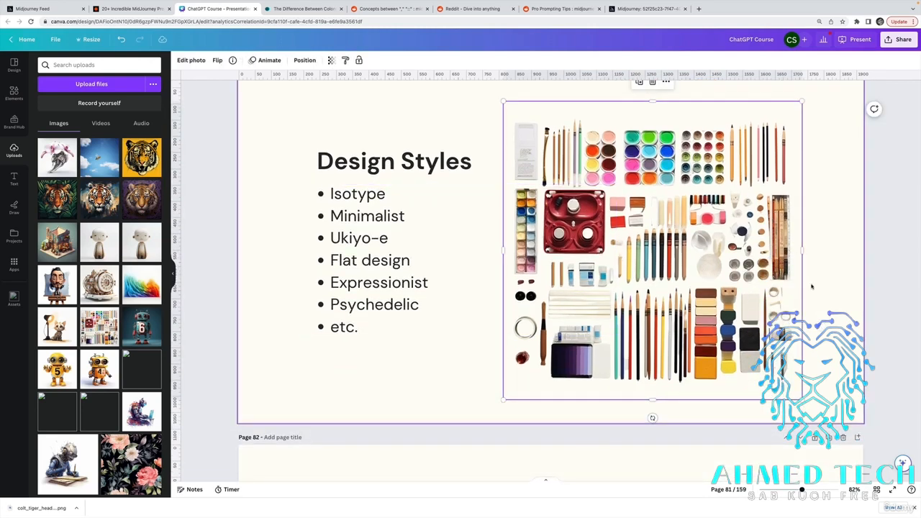
pyautogui.scroll(15, 844, 311)
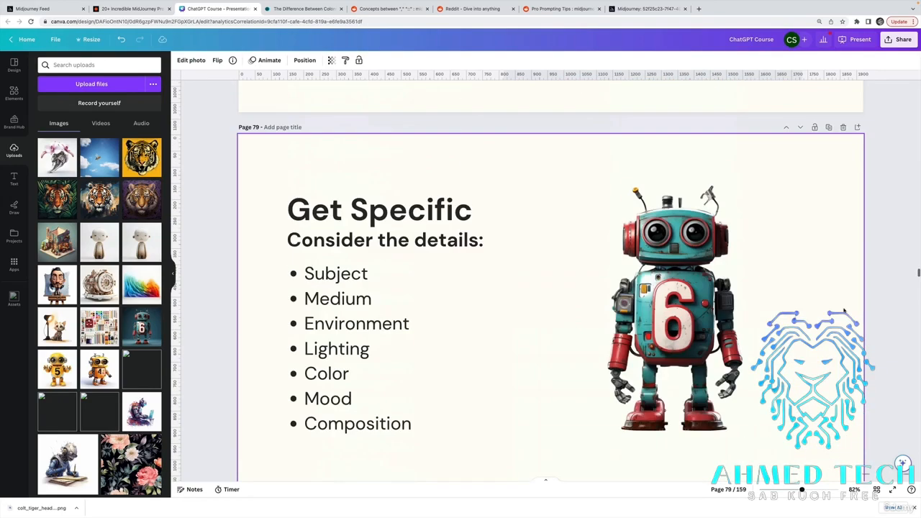
pyautogui.scroll(-3, 666, 241)
pyautogui.scroll(1, 695, 268)
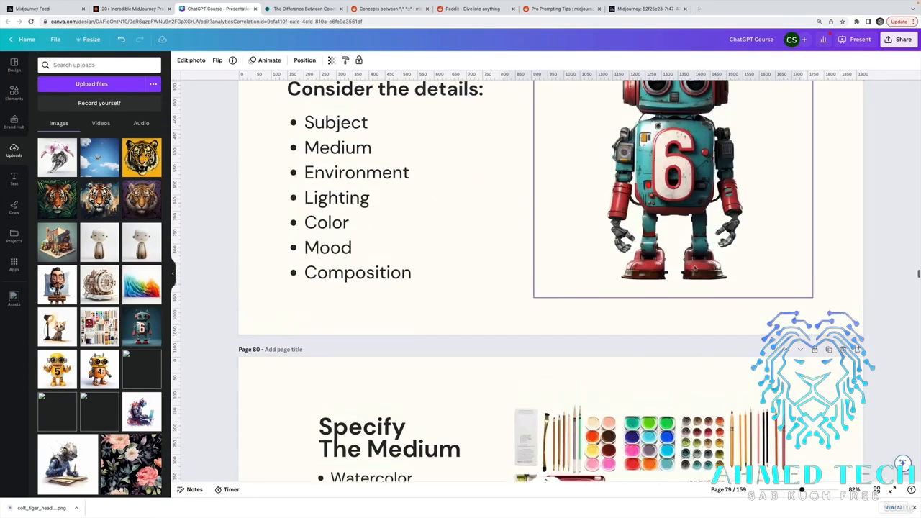
pyautogui.scroll(2, 726, 280)
pyautogui.scroll(1, 760, 293)
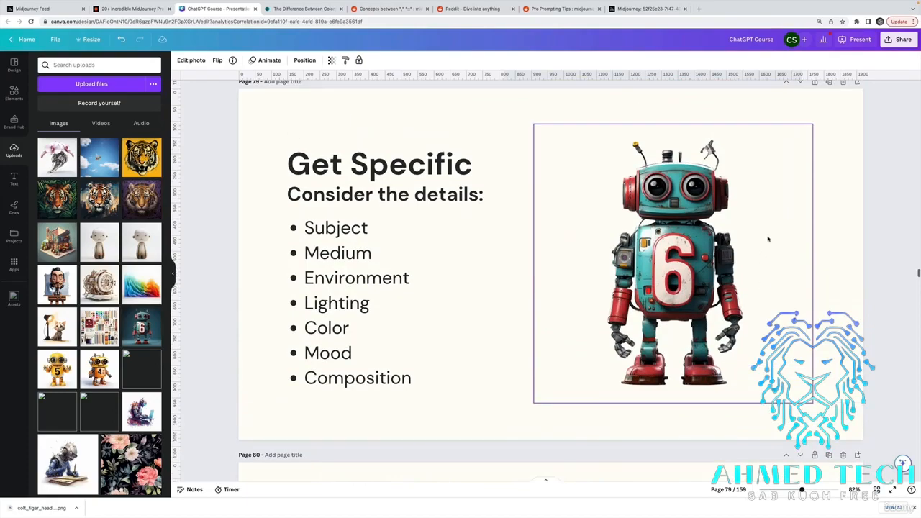
pyautogui.scroll(10, 768, 239)
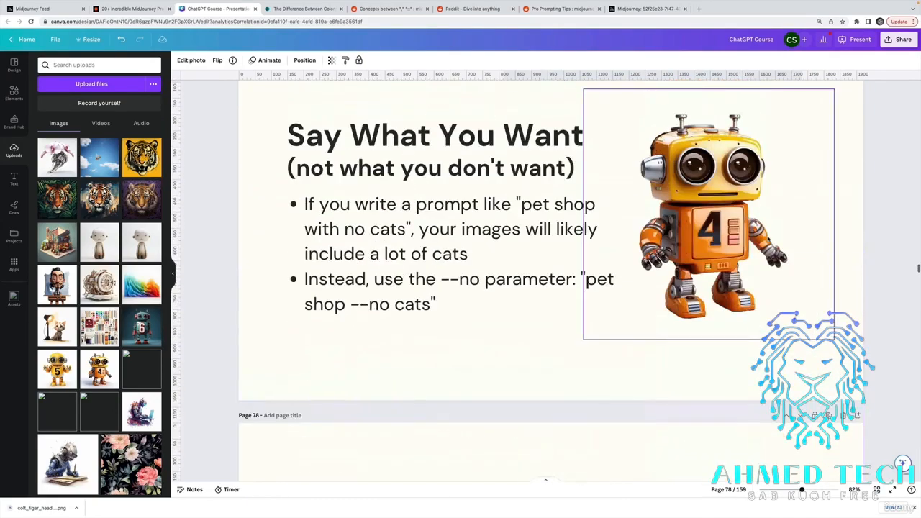
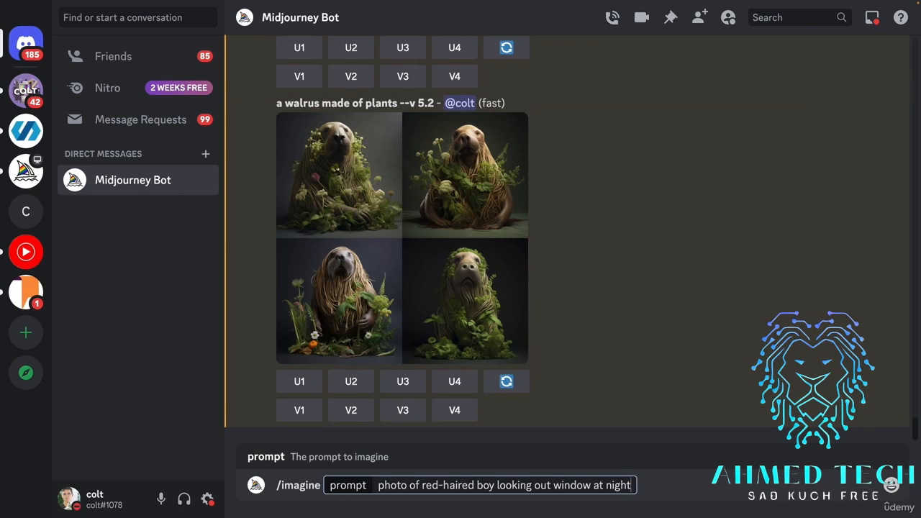
# Generate image grids twice with /imagine from the prompt "photo of red-haired boy looking out window at night".
pyautogui.press('Return')
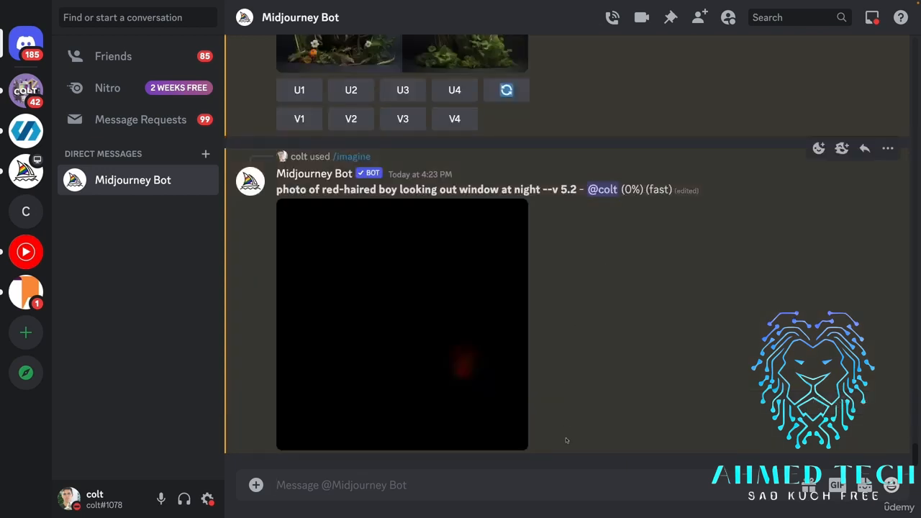
pyautogui.moveTo(577, 191); pyautogui.dragTo(272, 189)
pyautogui.hotkey('ctrl', 'c')
pyautogui.click(406, 488)
pyautogui.write('/ima')
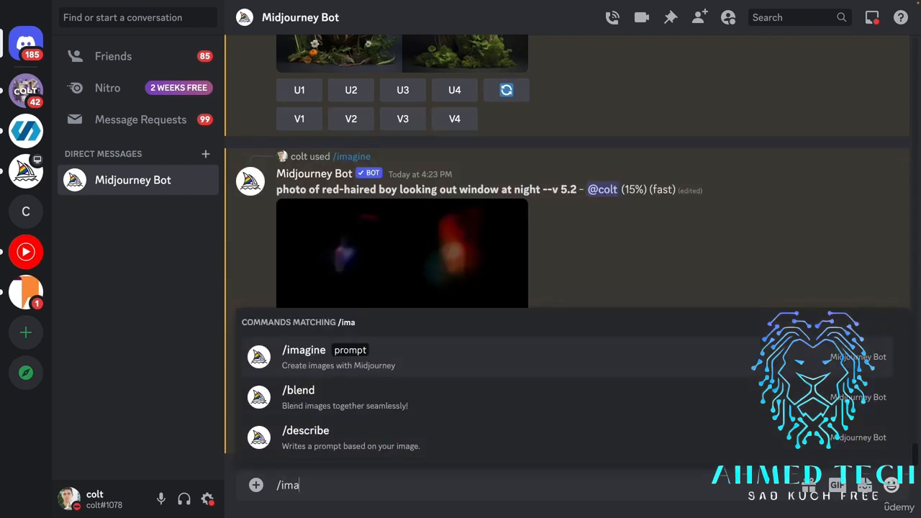
pyautogui.write('gine')
pyautogui.press('Tab')
pyautogui.hotkey('ctrl', 'v')
pyautogui.press('Return')
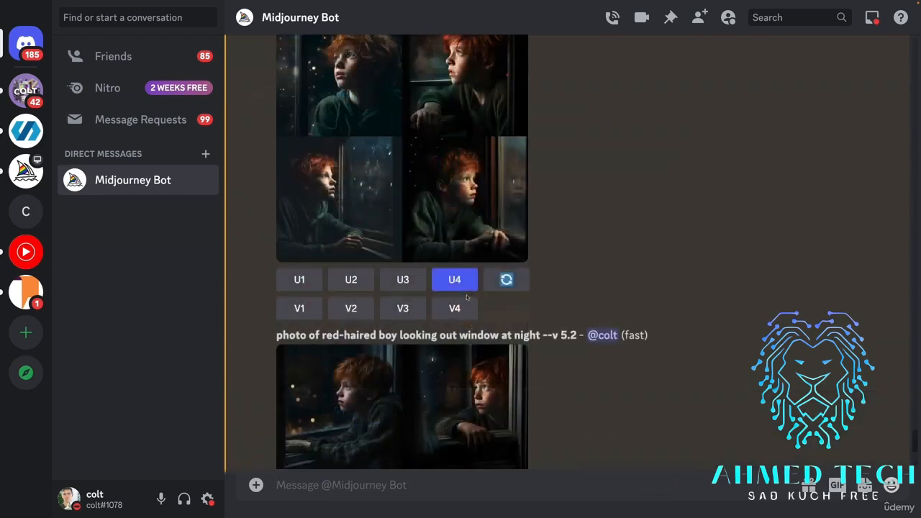
# Examine the resulting grids and the enlarged previews of upscaled Image #2 and Image #4 of the red-haired boy.
pyautogui.scroll(-10, 466, 297)
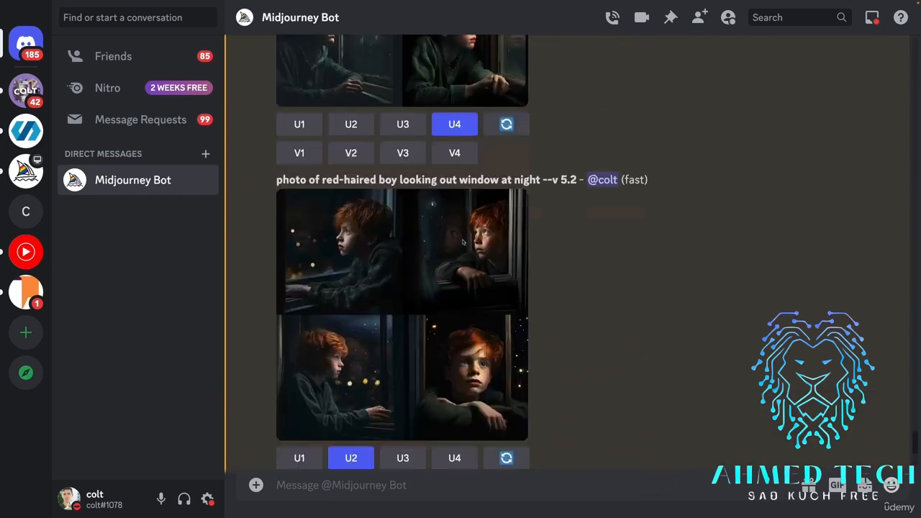
pyautogui.scroll(-8, 463, 243)
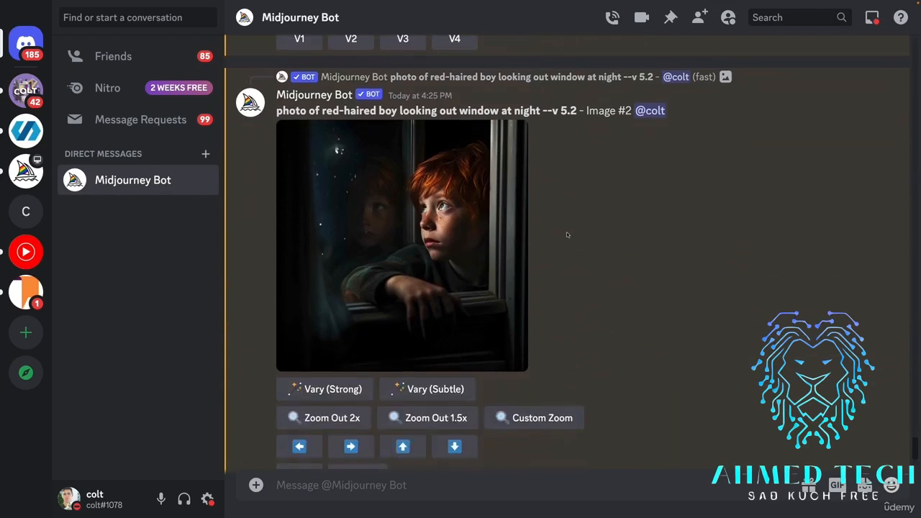
pyautogui.click(504, 245)
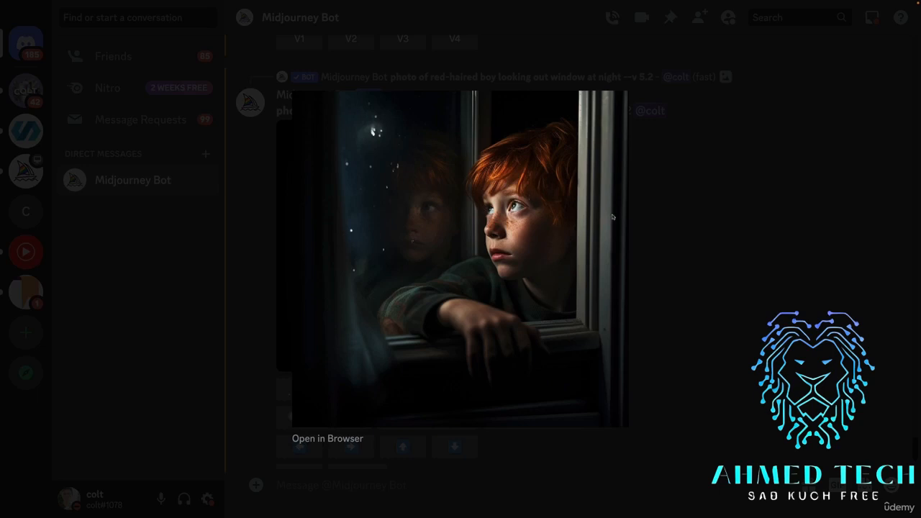
pyautogui.click(663, 250)
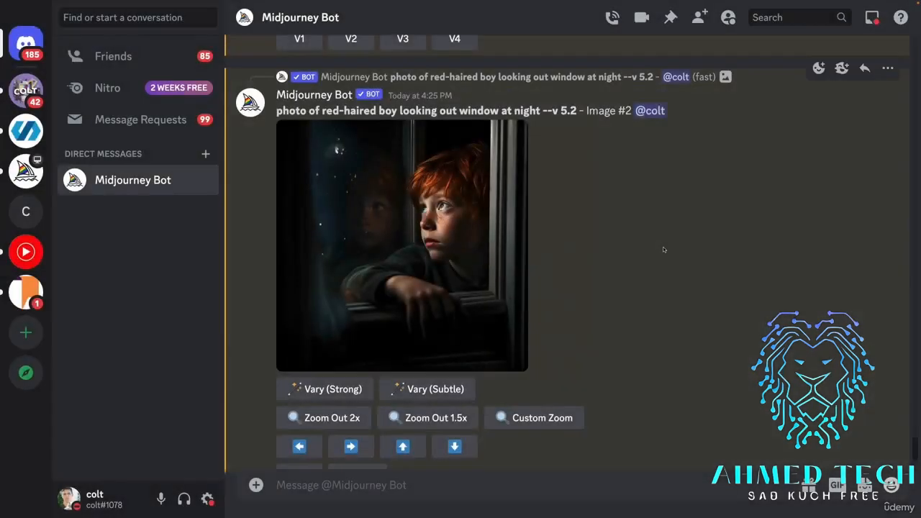
pyautogui.scroll(-5, 414, 239)
pyautogui.scroll(-1, 414, 238)
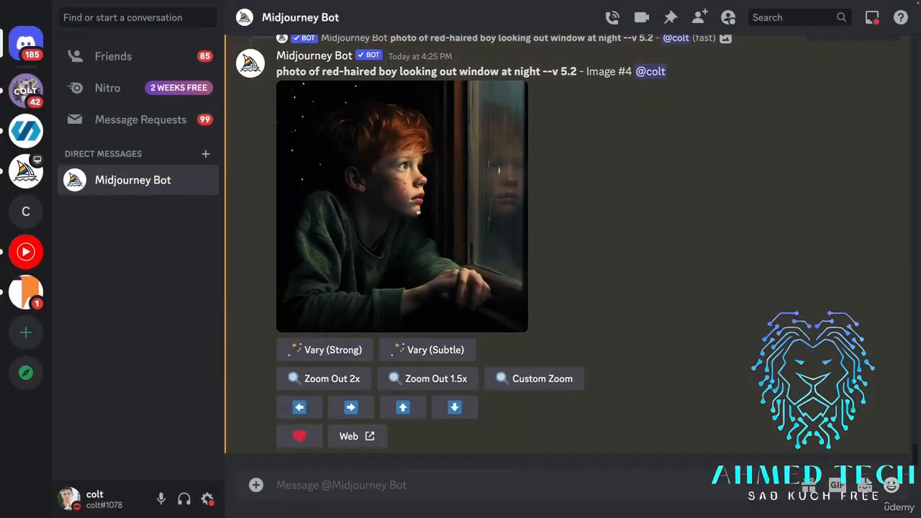
pyautogui.click(414, 238)
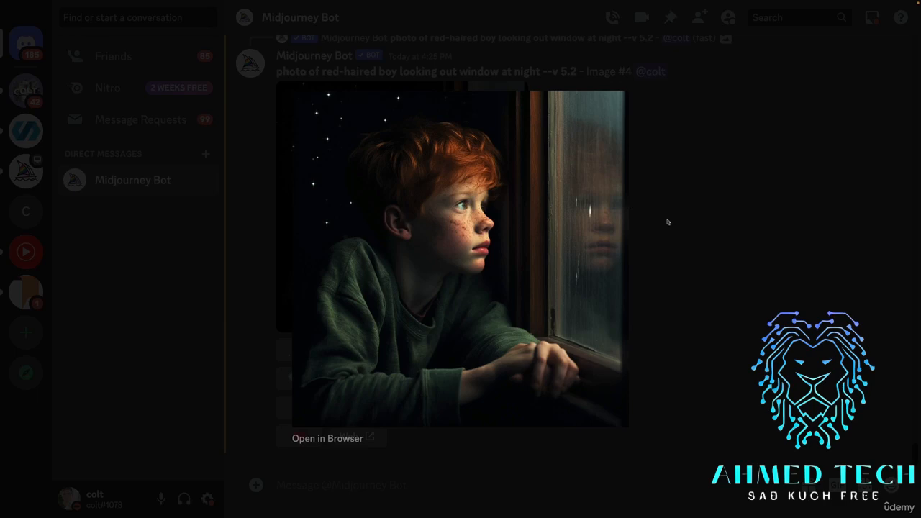
pyautogui.click(650, 283)
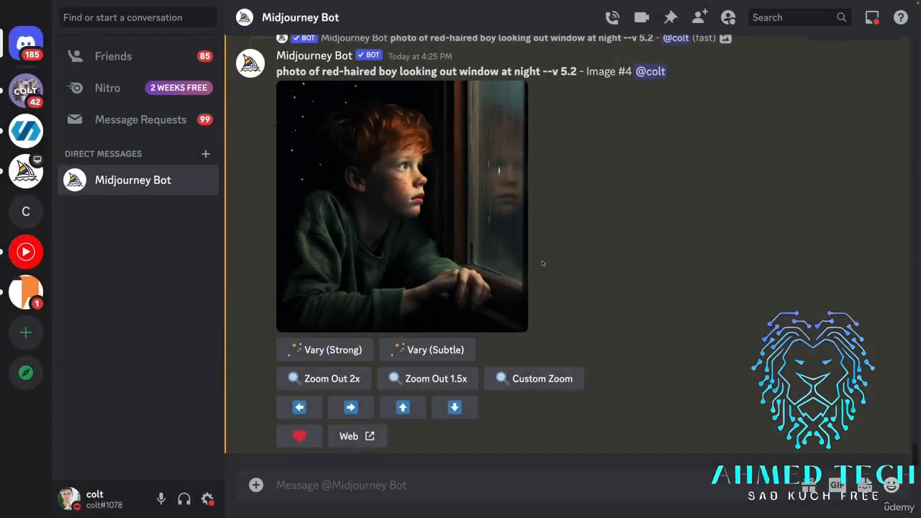
# Copy the prompt text above Image #4 into a new /imagine command.
pyautogui.scroll(1, 542, 264)
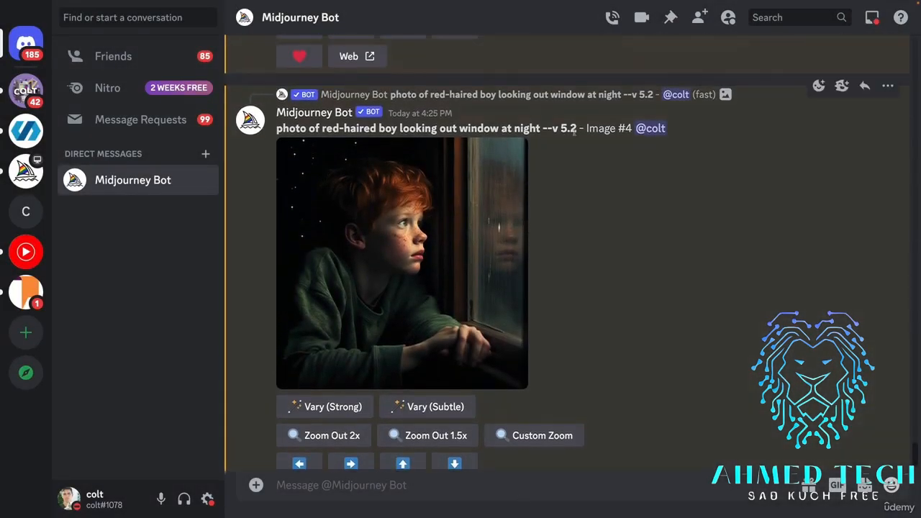
pyautogui.moveTo(576, 129)
pyautogui.mouseDown()
pyautogui.moveTo(255, 131)
pyautogui.moveTo(589, 130)
pyautogui.moveTo(578, 130)
pyautogui.mouseUp()
pyautogui.hotkey('ctrl', 'c')
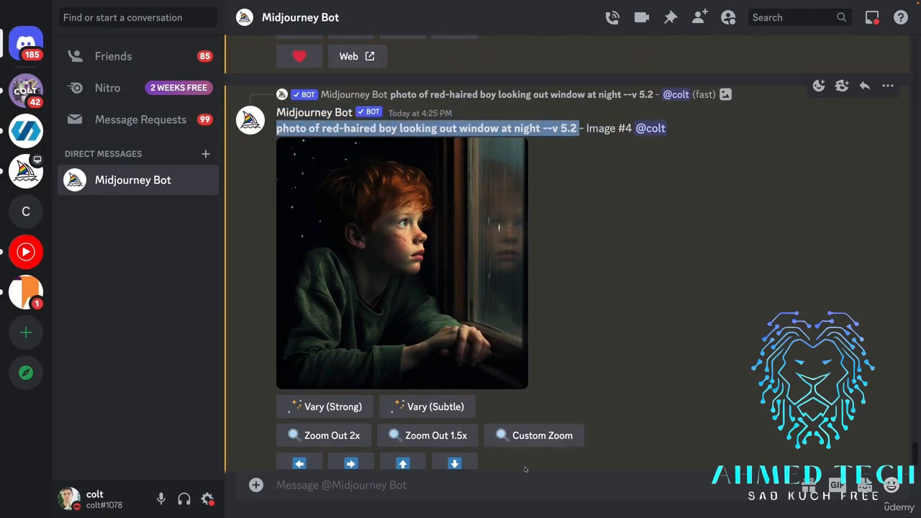
pyautogui.click(525, 484)
pyautogui.write('/imagine')
pyautogui.click(436, 444)
pyautogui.hotkey('ctrl', 'v')
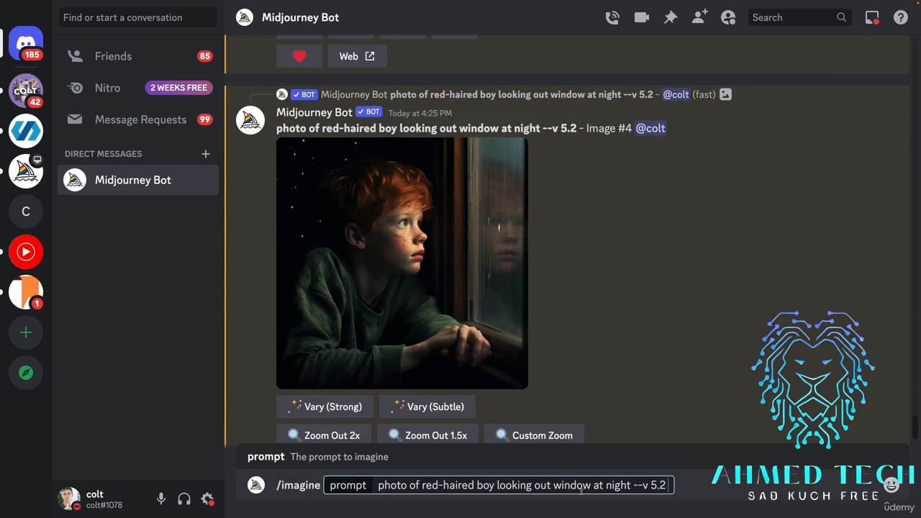
# Insert ", shot on large format Hasselblad, Nikon, Canon, wide angle lens" before --v 5.2 in the prompt and submit it.
pyautogui.click(630, 486)
pyautogui.write(', shot')
pyautogui.write(' on large format Hass')
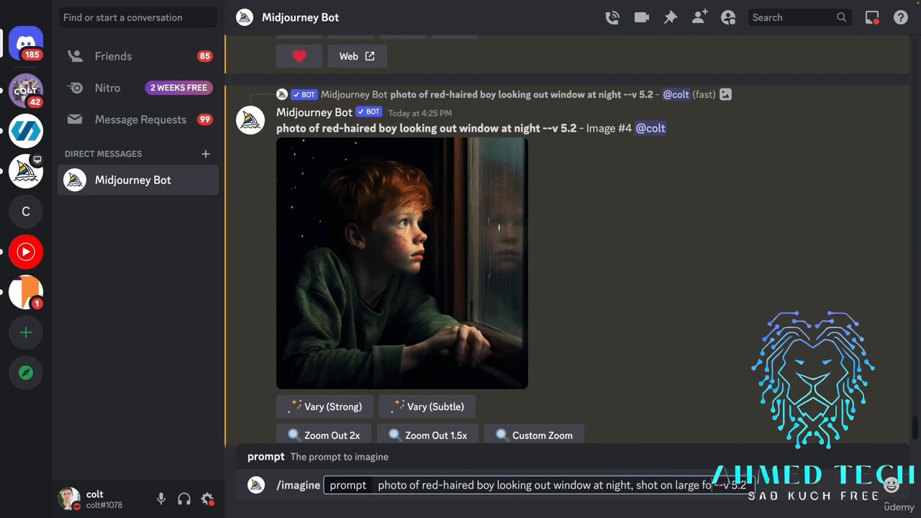
pyautogui.write('el')
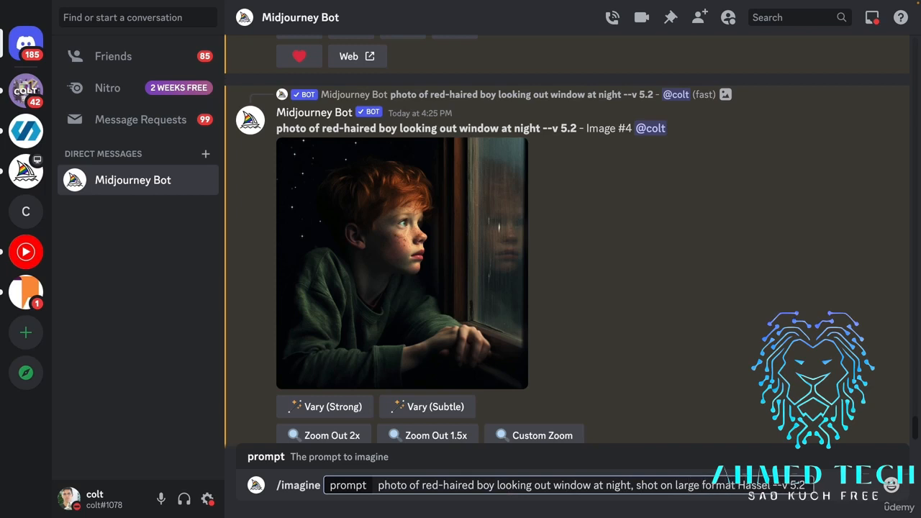
pyautogui.write('blad, Niko')
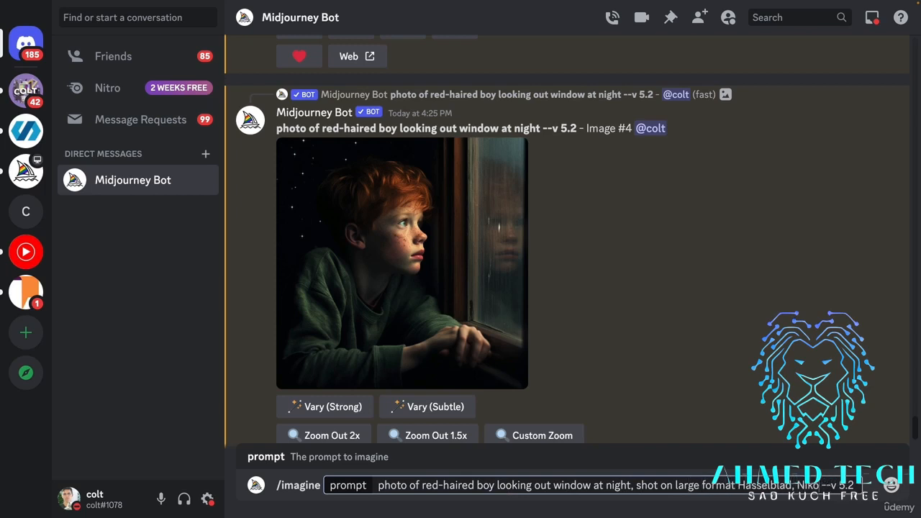
pyautogui.write('n, Canon,')
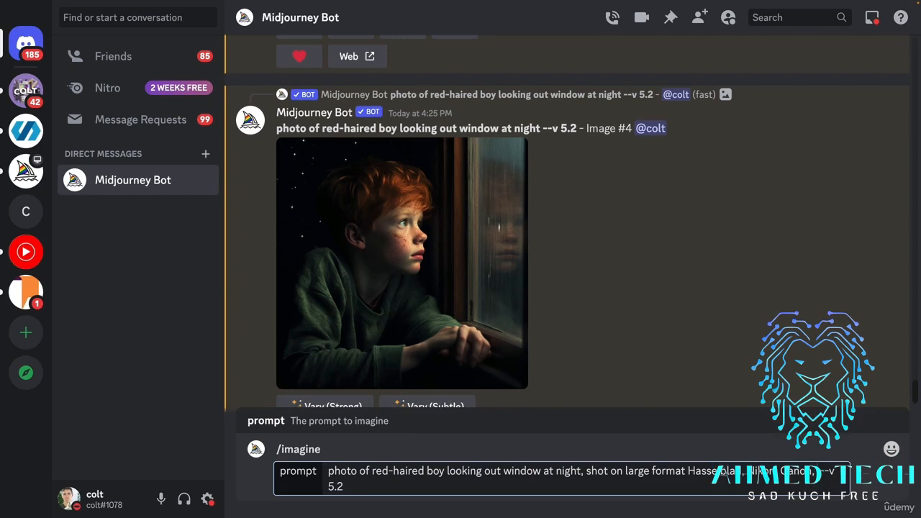
pyautogui.write('wide angle ')
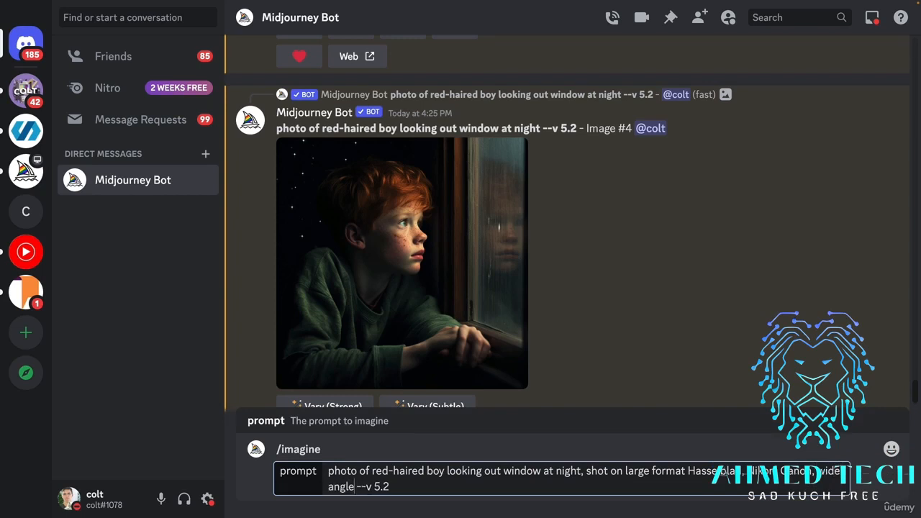
pyautogui.write('lens')
pyautogui.press('Return')
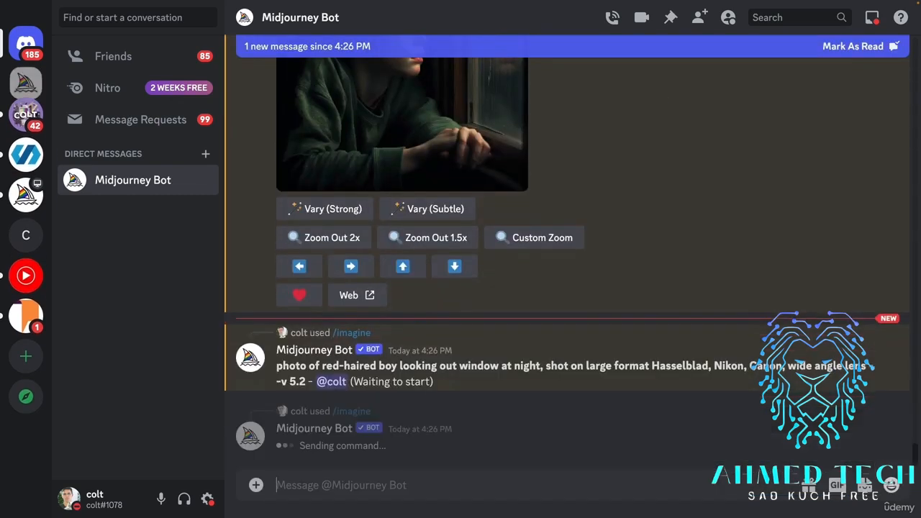
# Reuse the wide angle lens prompt with --style raw appended and submit it.
pyautogui.press('Up')
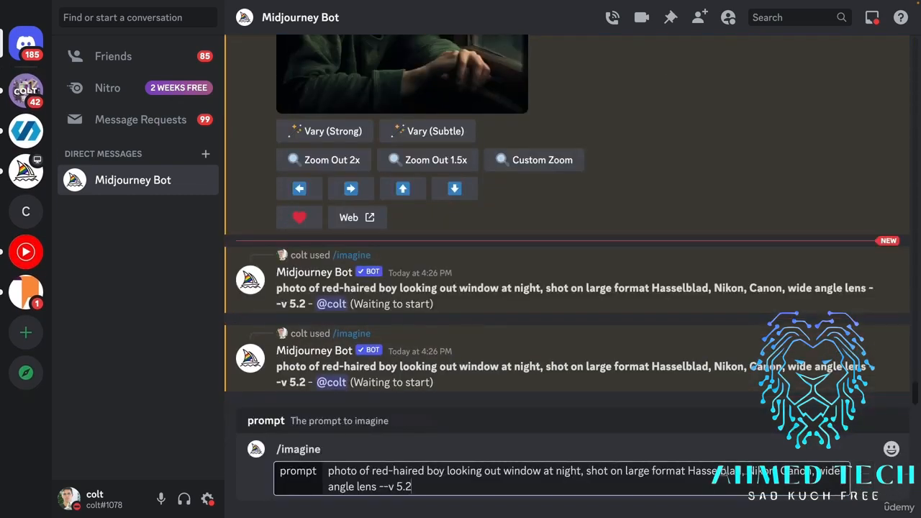
pyautogui.write('--style raw')
pyautogui.press('Return')
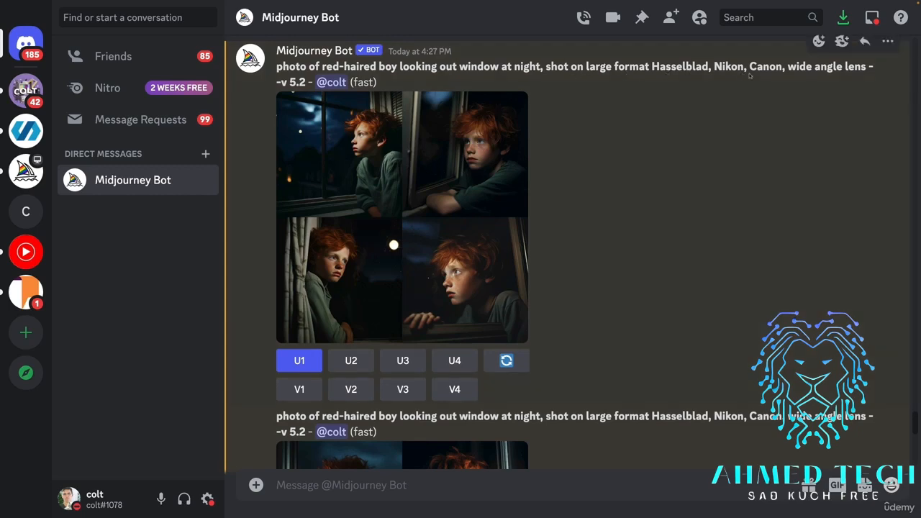
# Compare the first wide angle lens grid and its upscaled image with the earlier Image #4 from the plain prompt.
pyautogui.click(415, 172)
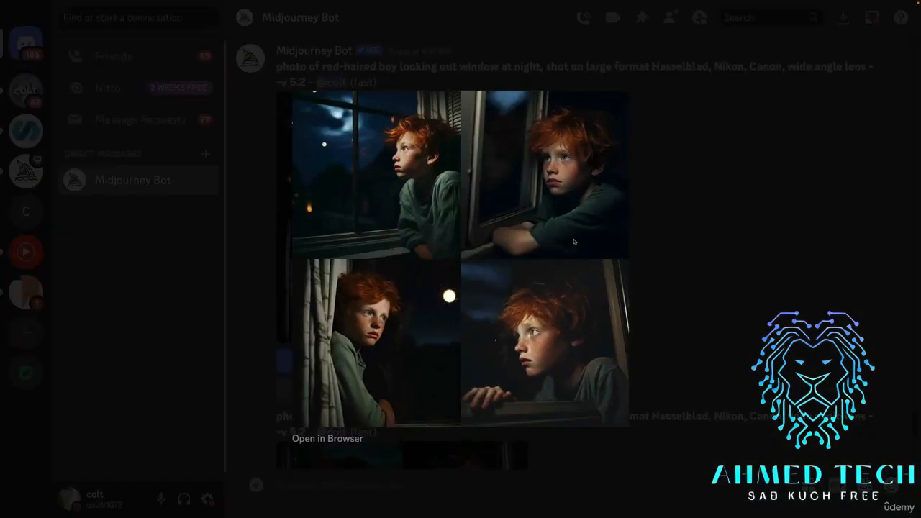
pyautogui.click(737, 243)
pyautogui.scroll(-10, 671, 271)
pyautogui.scroll(-15, 670, 273)
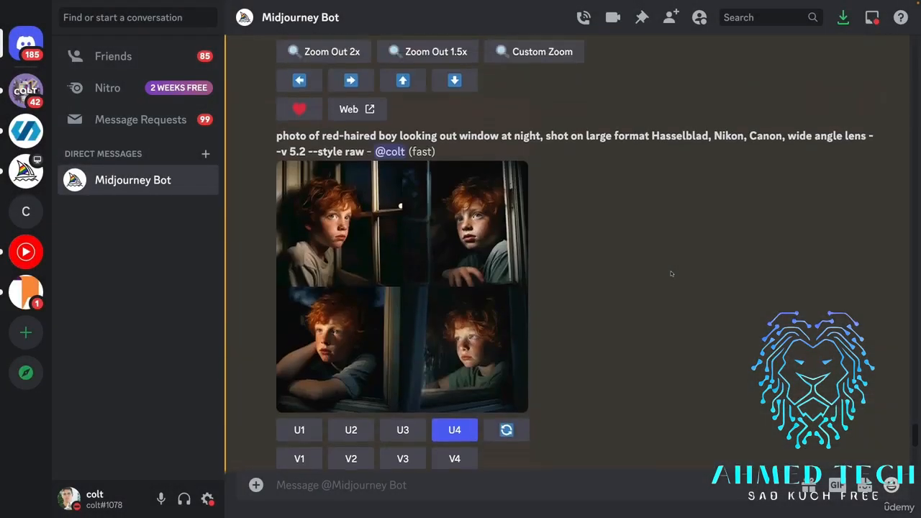
pyautogui.scroll(1, 671, 274)
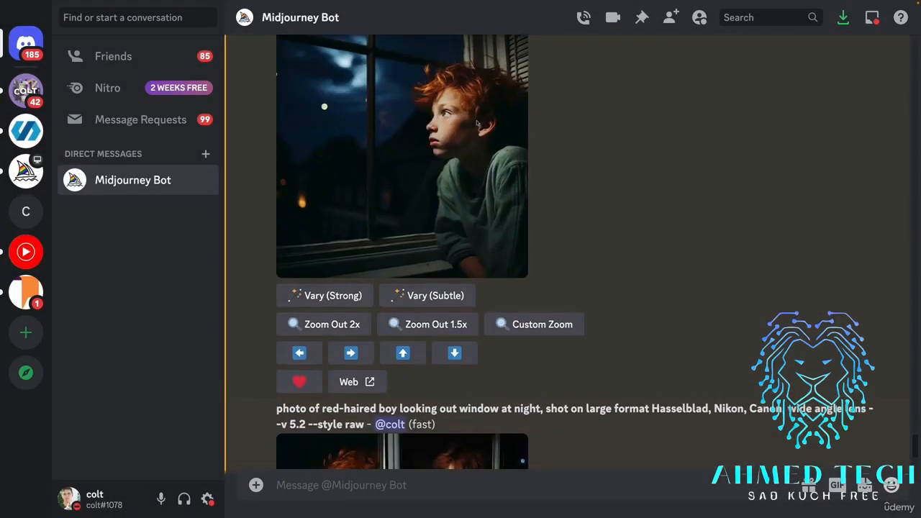
pyautogui.click(475, 203)
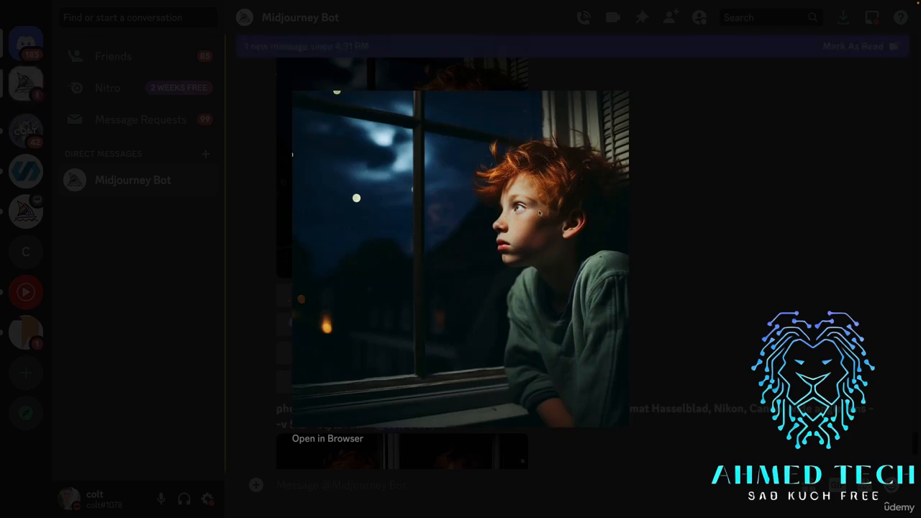
pyautogui.click(722, 261)
pyautogui.scroll(3, 541, 225)
pyautogui.scroll(10, 541, 225)
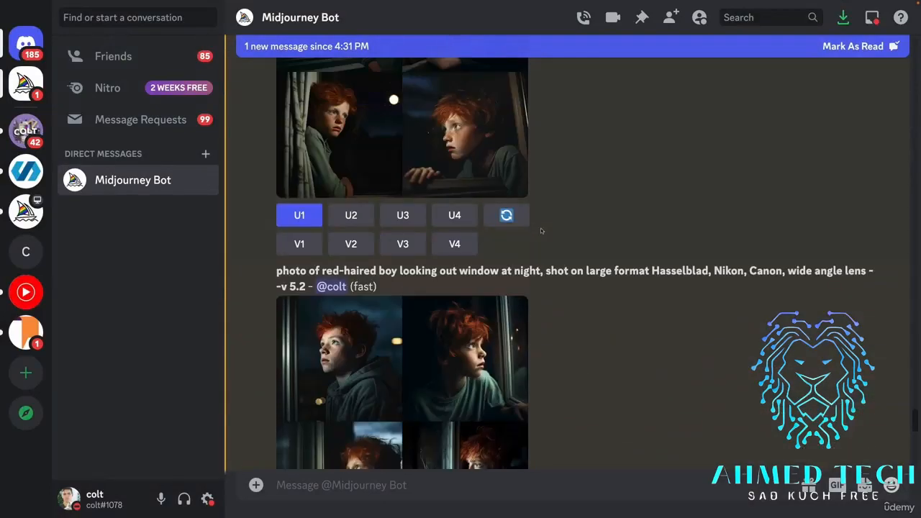
pyautogui.click(426, 266)
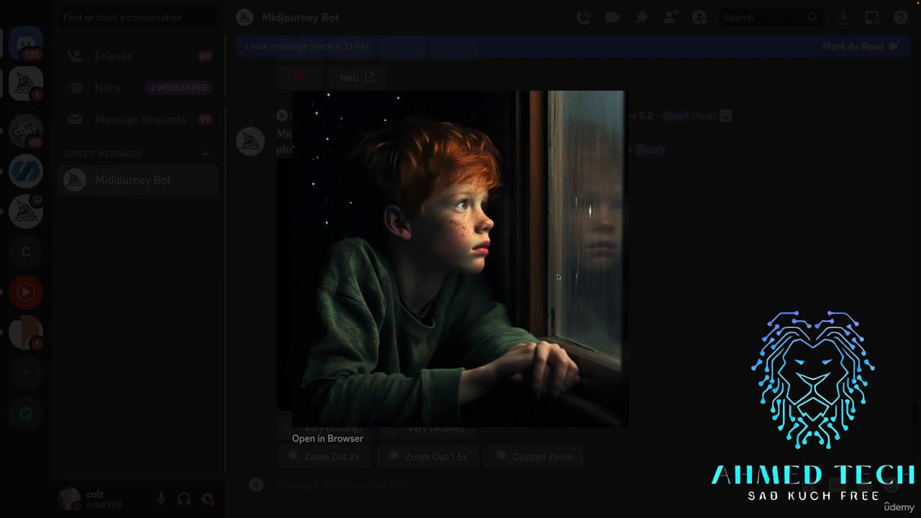
pyautogui.click(718, 221)
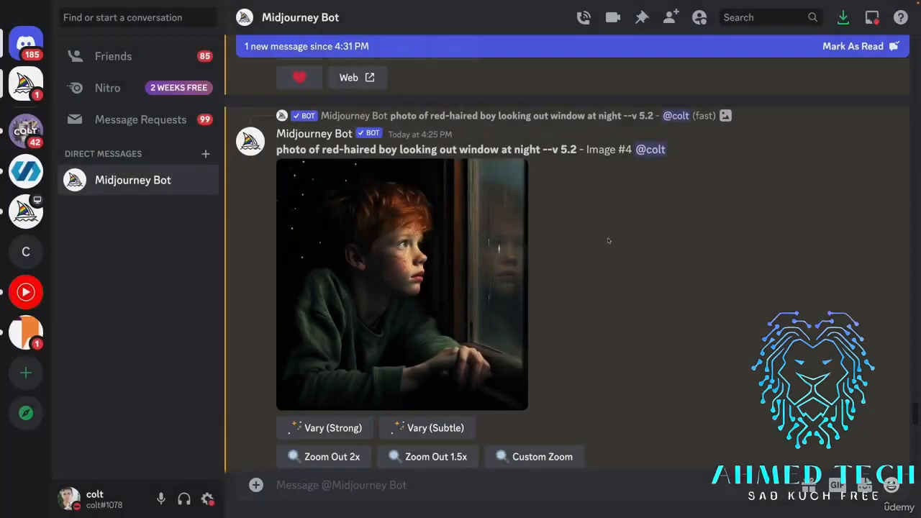
# Examine the second wide angle lens grid and its upscaled Image #1, continuing to the --style raw grid.
pyautogui.scroll(-8, 606, 238)
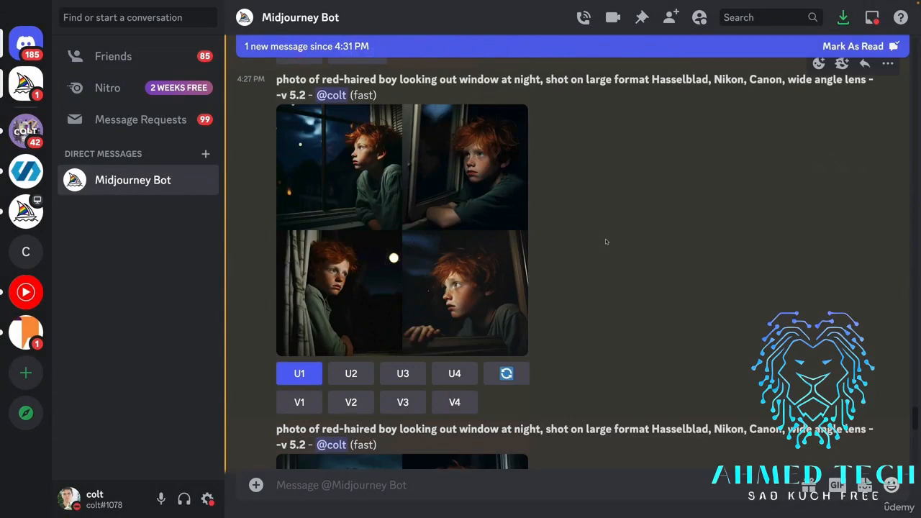
pyautogui.scroll(-3, 605, 238)
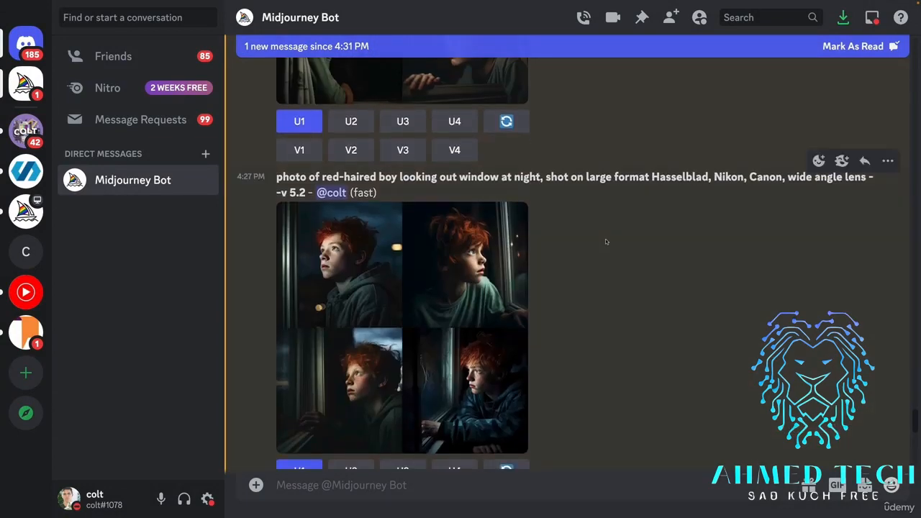
pyautogui.scroll(-1, 605, 239)
pyautogui.click(338, 225)
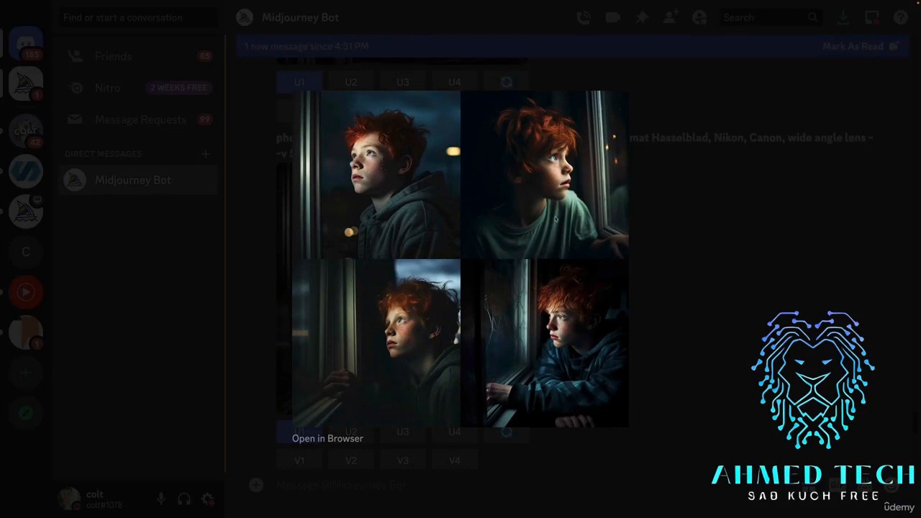
pyautogui.click(692, 309)
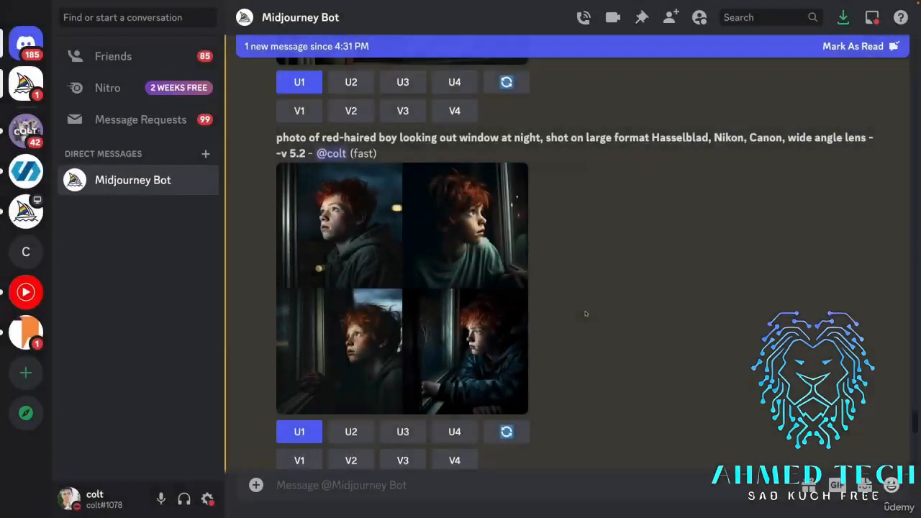
pyautogui.click(429, 189)
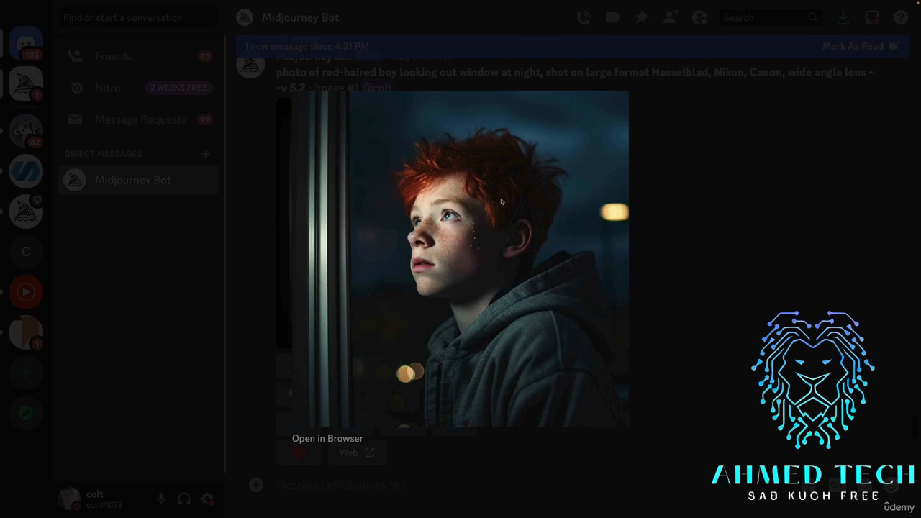
pyautogui.click(712, 299)
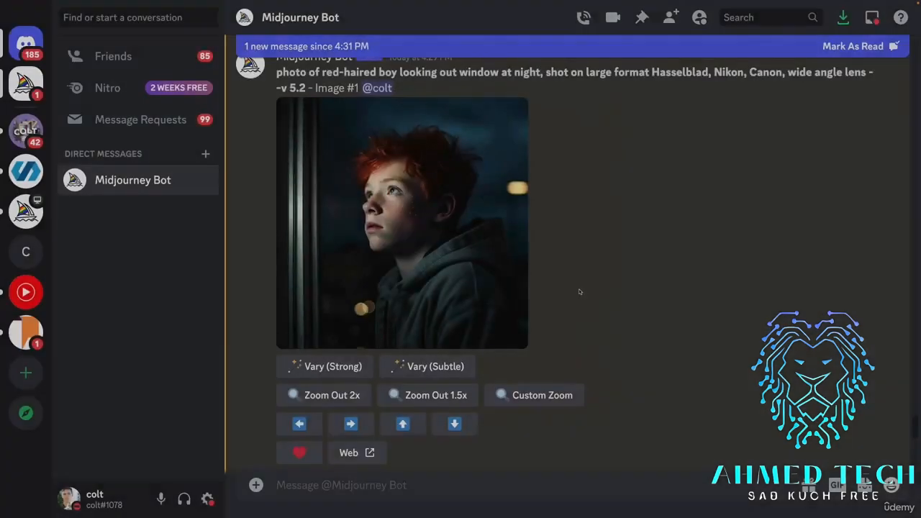
pyautogui.scroll(-3, 611, 295)
pyautogui.scroll(-2, 580, 290)
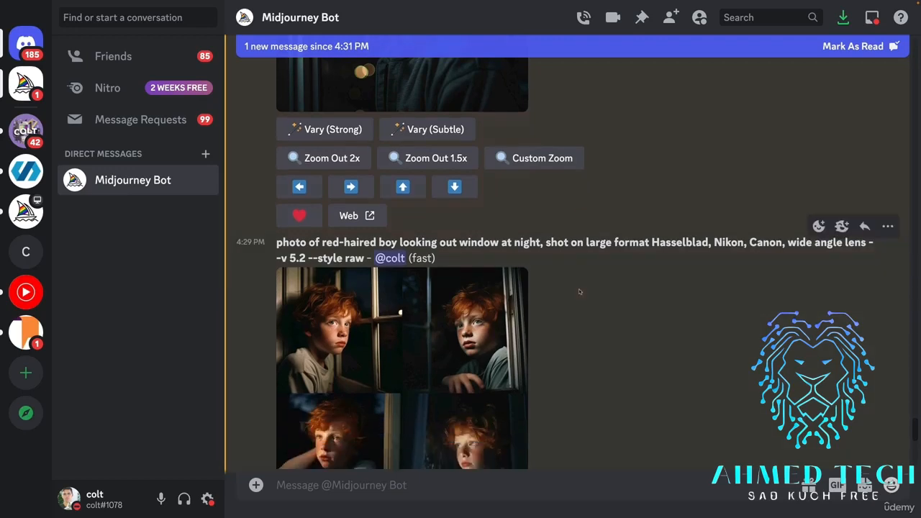
# Examine the 4:29 PM --style raw grid of the red-haired boy and view its upscaled Image #4 enlarged.
pyautogui.scroll(-2, 579, 288)
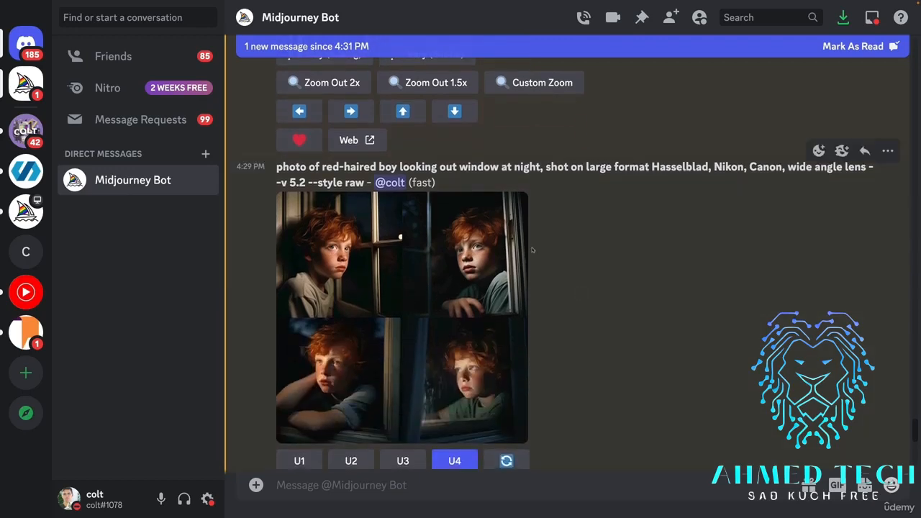
pyautogui.scroll(-3, 567, 286)
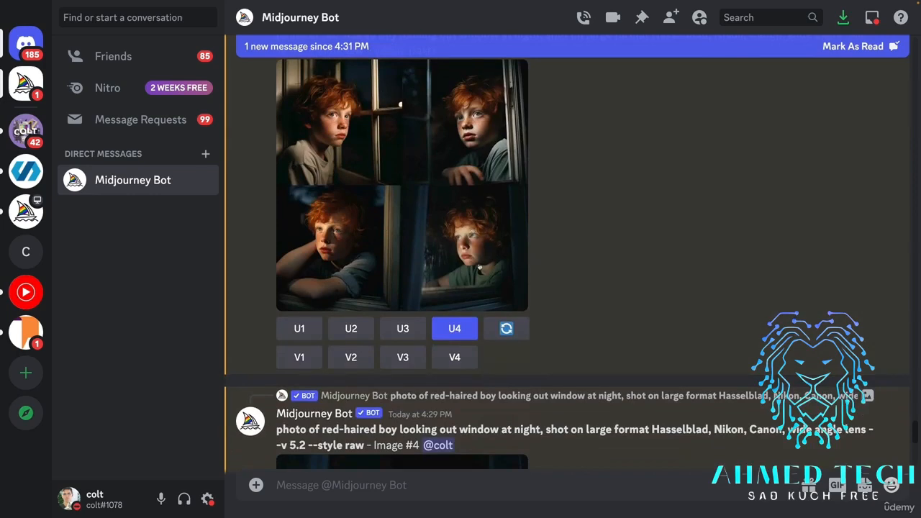
pyautogui.scroll(-5, 480, 266)
pyautogui.click(471, 306)
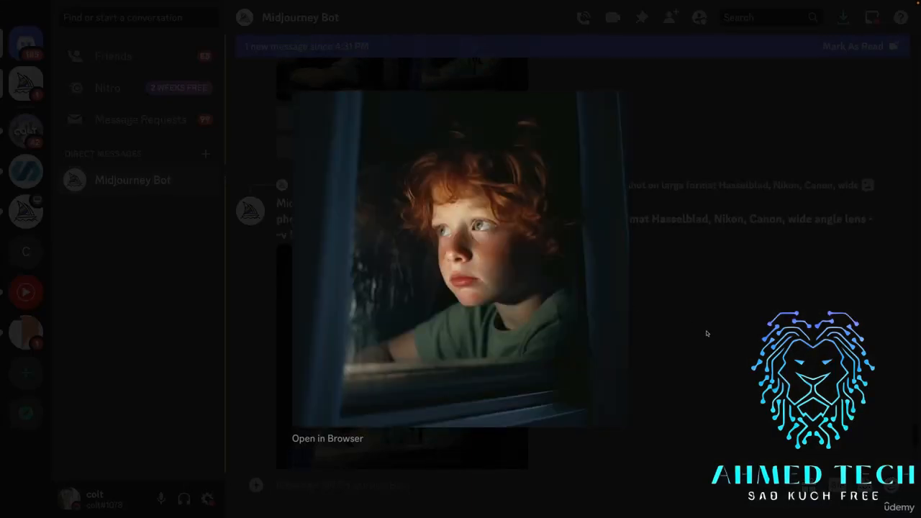
pyautogui.click(662, 284)
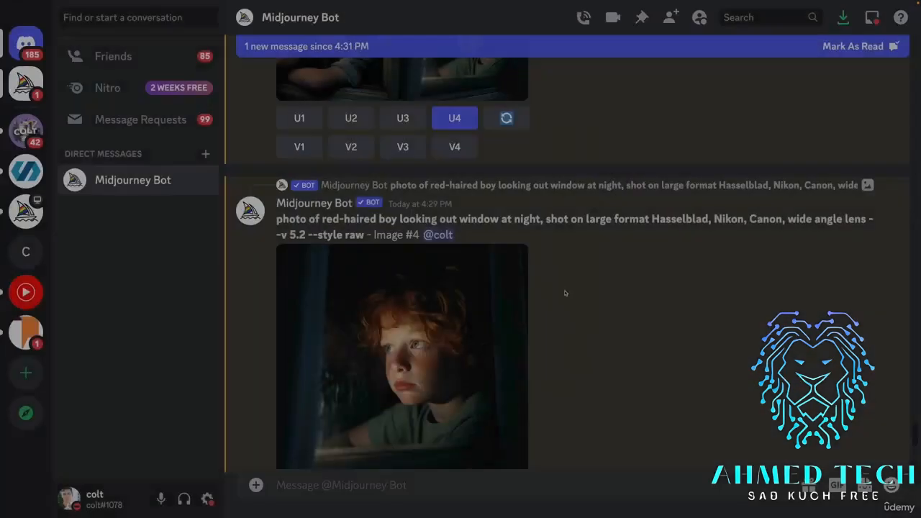
# Examine the 4:30 PM --style raw grid with its prompt text, viewing the grid and its upscaled Image #3 enlarged.
pyautogui.scroll(-4, 521, 308)
pyautogui.scroll(-1, 521, 308)
pyautogui.scroll(2, 521, 308)
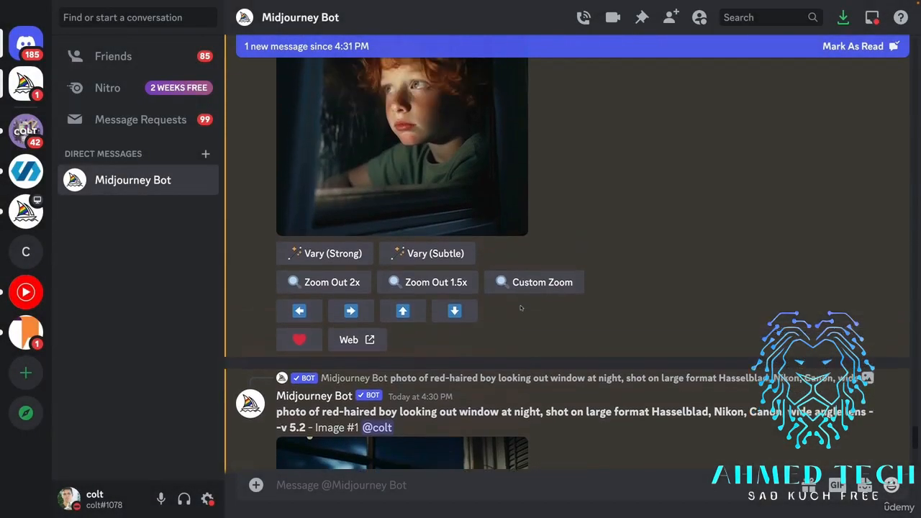
pyautogui.scroll(-3, 612, 288)
pyautogui.scroll(-6, 613, 289)
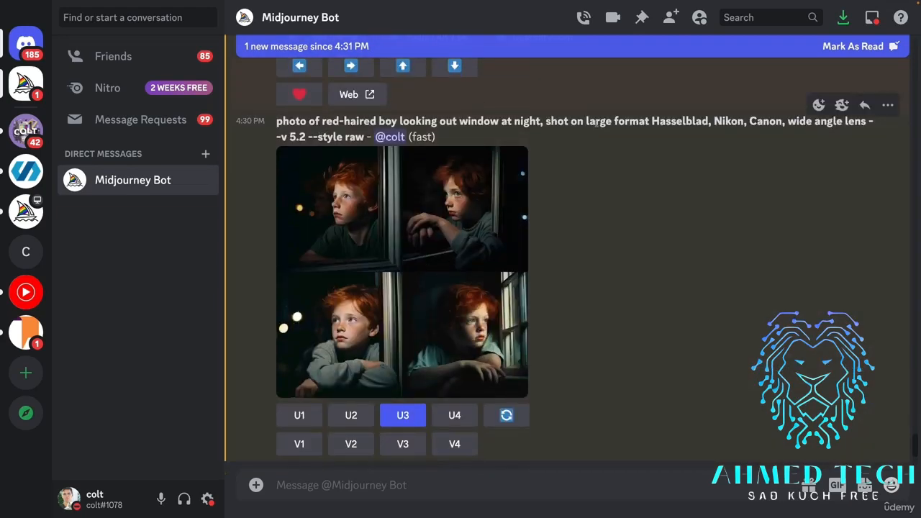
pyautogui.moveTo(594, 121); pyautogui.dragTo(415, 149)
pyautogui.click(319, 135)
pyautogui.click(366, 209)
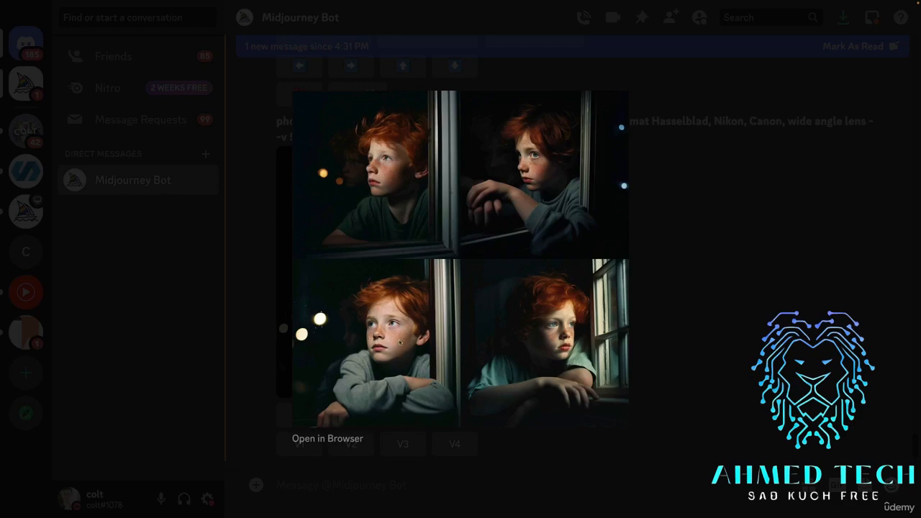
pyautogui.click(705, 350)
pyautogui.scroll(-6, 705, 350)
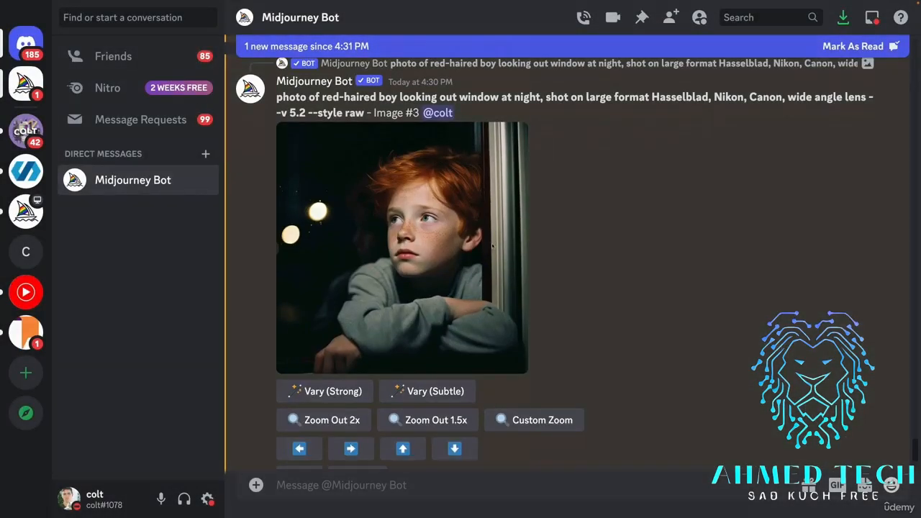
pyautogui.click(492, 244)
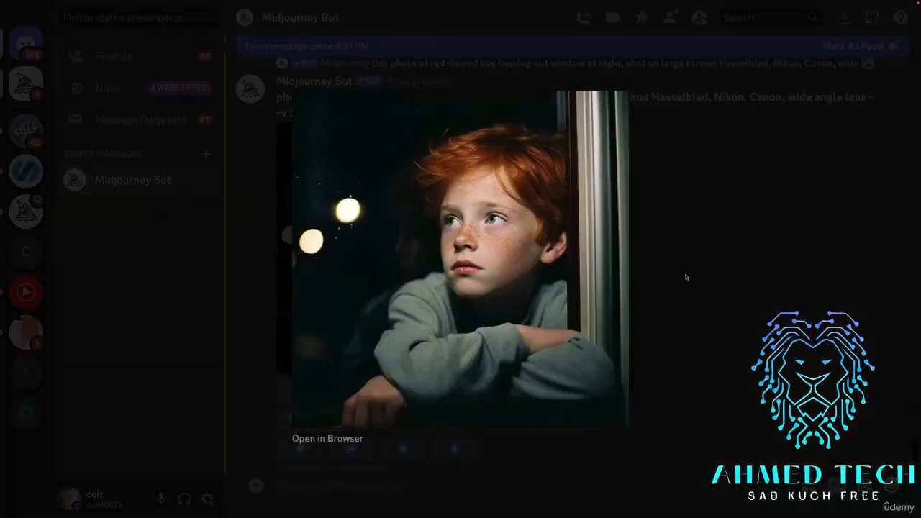
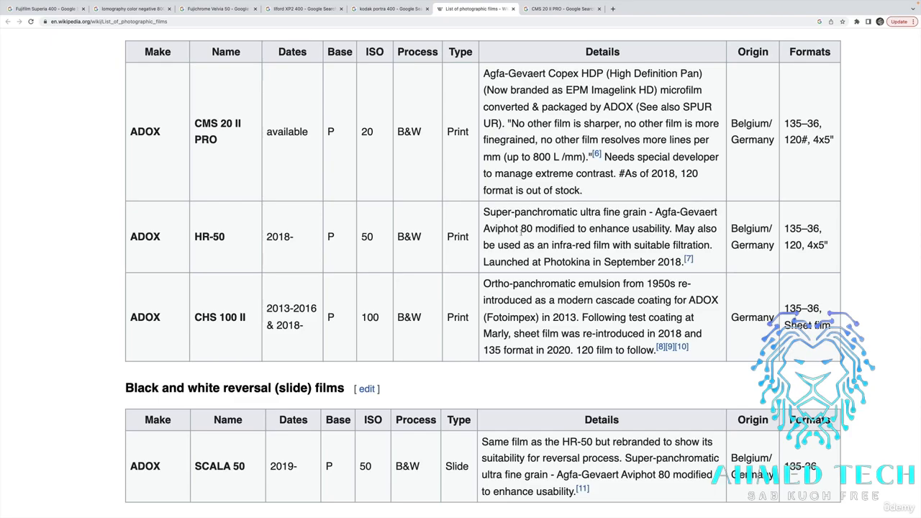
# Skim the ADOX and Agfa-Gevaert entries in Wikipedia's list of photographic films.
pyautogui.scroll(-5, 245, 122)
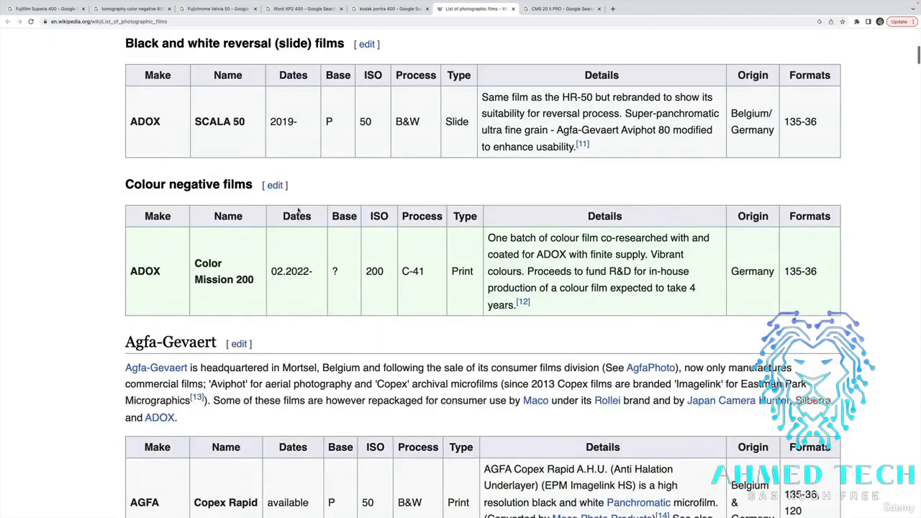
pyautogui.scroll(20, 298, 210)
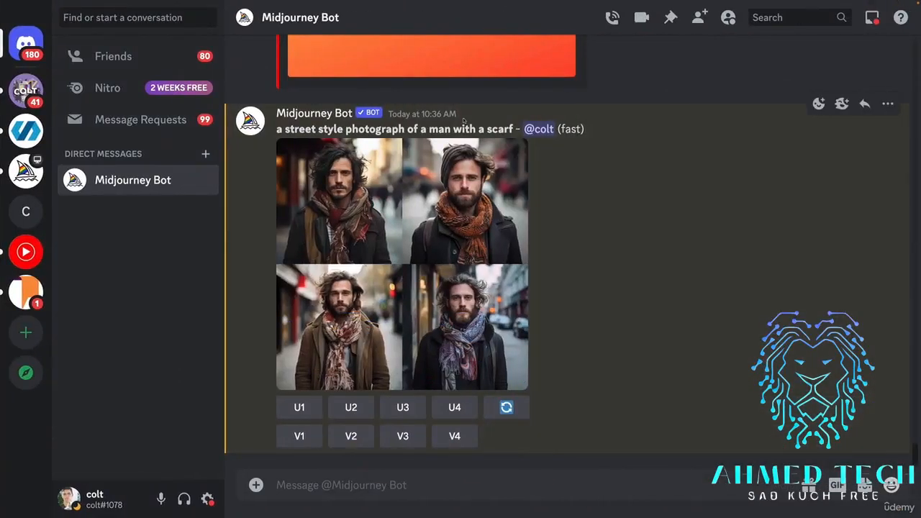
# In Discord, reuse the prompt "a street style photograph of a man with a scarf" in a new /imagine command with --style raw added and submit it.
pyautogui.moveTo(277, 130)
pyautogui.mouseDown()
pyautogui.moveTo(470, 129)
pyautogui.moveTo(277, 131)
pyautogui.mouseUp()
pyautogui.hotkey('ctrl', 'c')
pyautogui.click(557, 153)
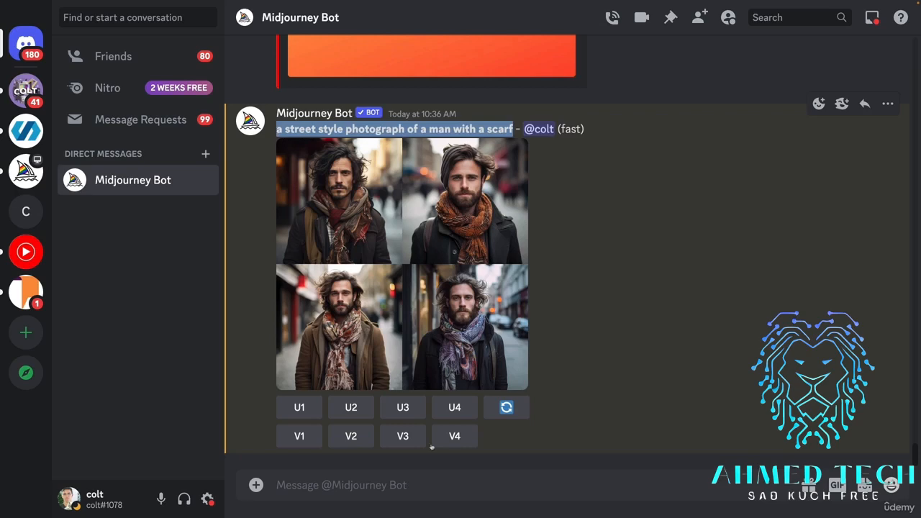
pyautogui.click(452, 484)
pyautogui.write('.imag')
pyautogui.press('BackSpace')
pyautogui.press('BackSpace')
pyautogui.press('BackSpace')
pyautogui.press('BackSpace')
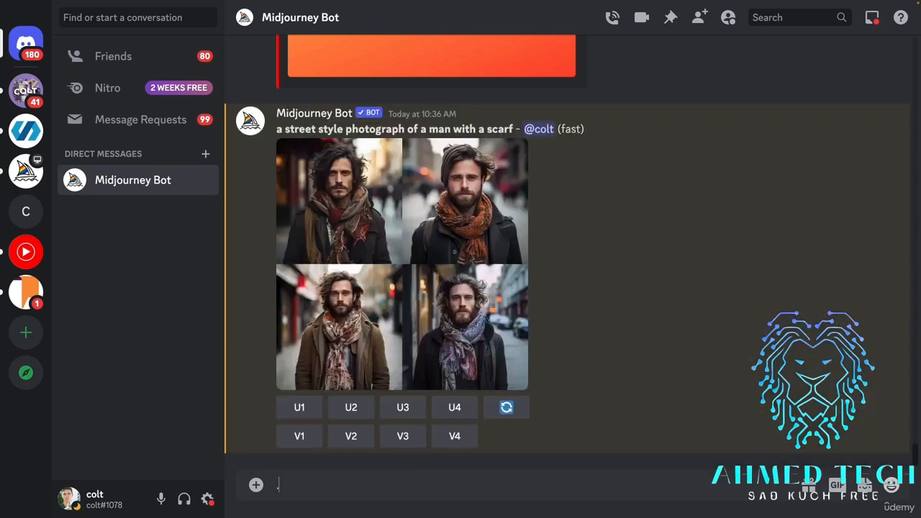
pyautogui.write('/imagine')
pyautogui.click(435, 449)
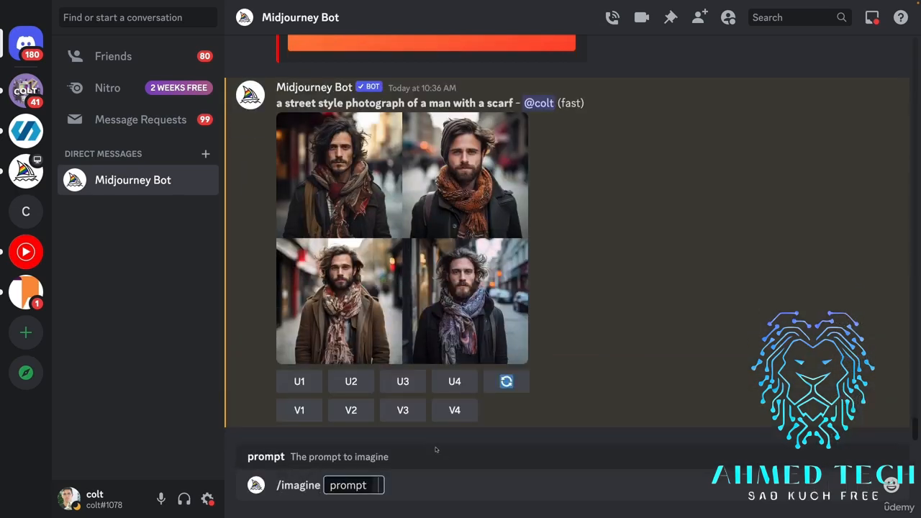
pyautogui.hotkey('ctrl', 'v')
pyautogui.write('--style')
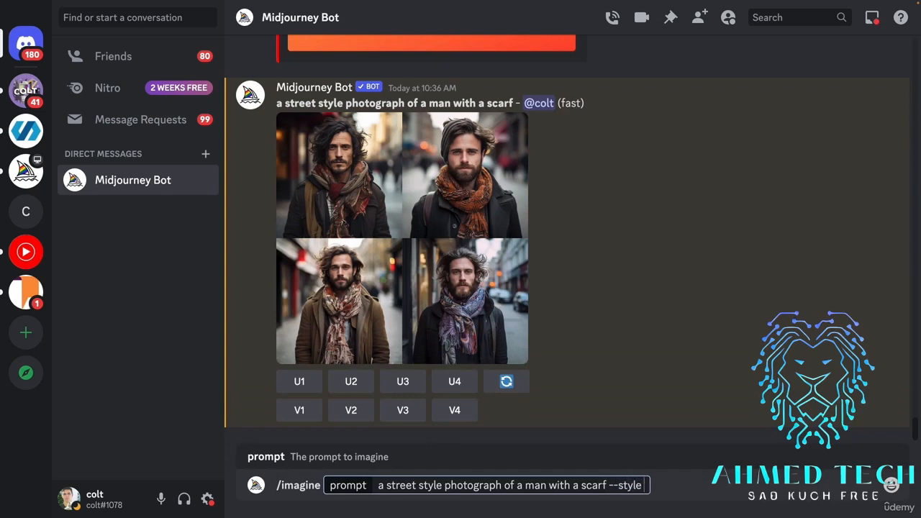
pyautogui.write(' raw')
pyautogui.press('Return')
pyautogui.click(423, 188)
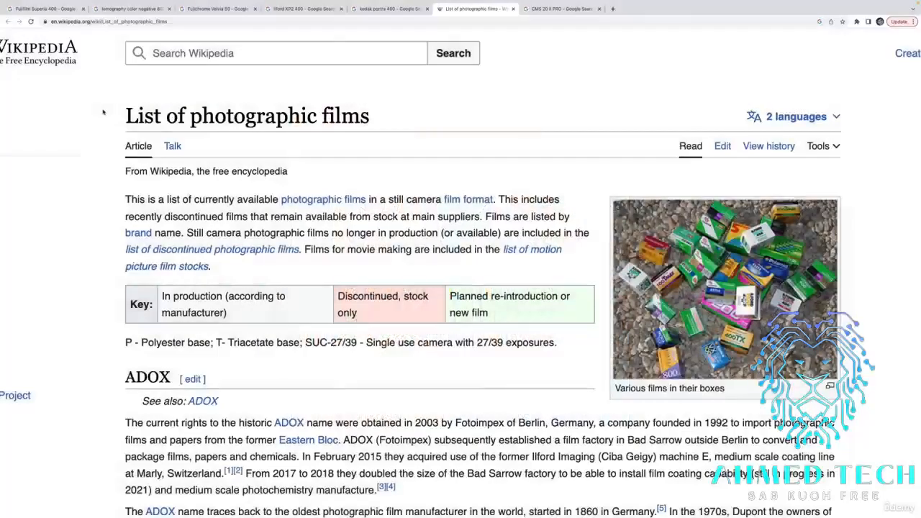
# Switch to the browser and copy the film name "Fujifilm Superia 400" from its Google Images search.
pyautogui.click(62, 10)
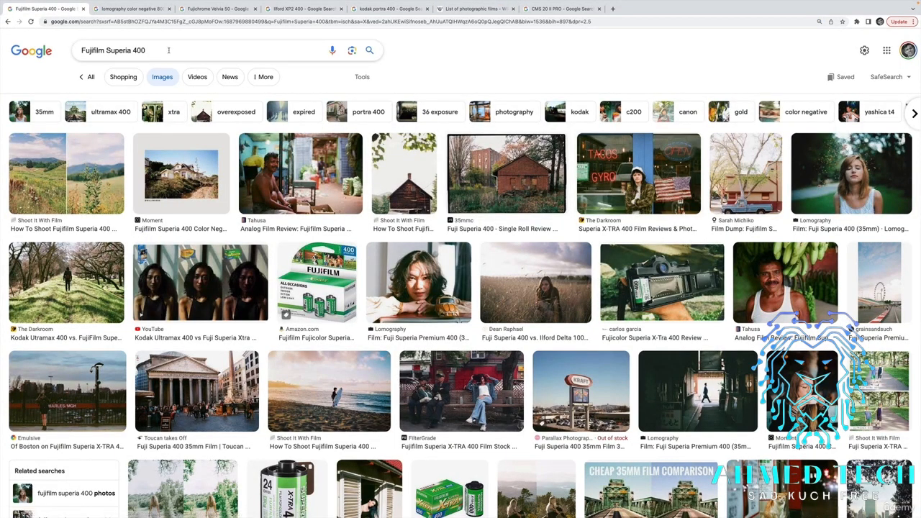
pyautogui.click(209, 52)
pyautogui.press('super+c')
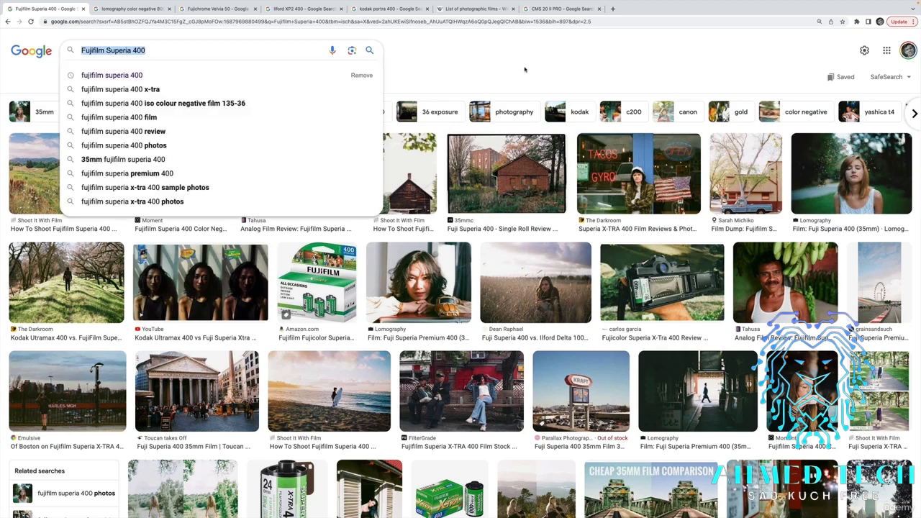
pyautogui.click(524, 69)
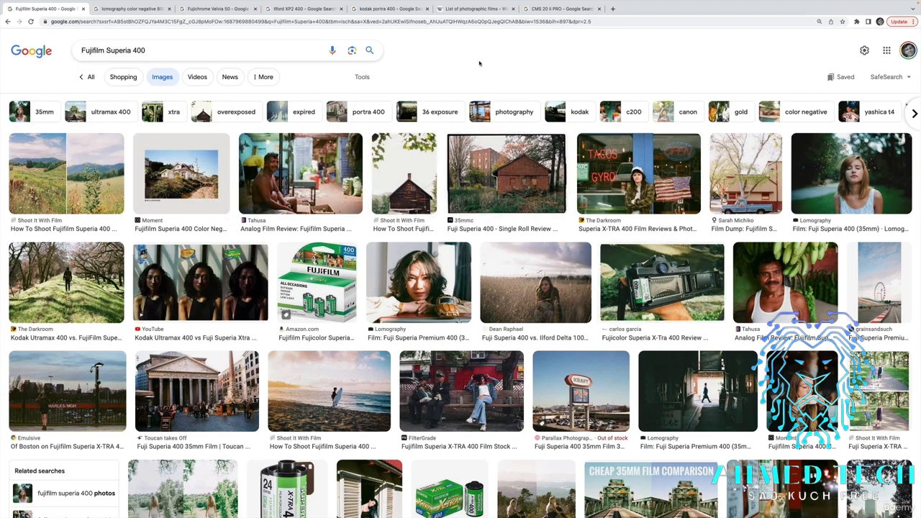
# Browse Wikipedia's list of photographic films across the Fujifilm, Holga, Ilford, Kodak and Lomography sections.
pyautogui.click(476, 9)
pyautogui.scroll(-20, 448, 304)
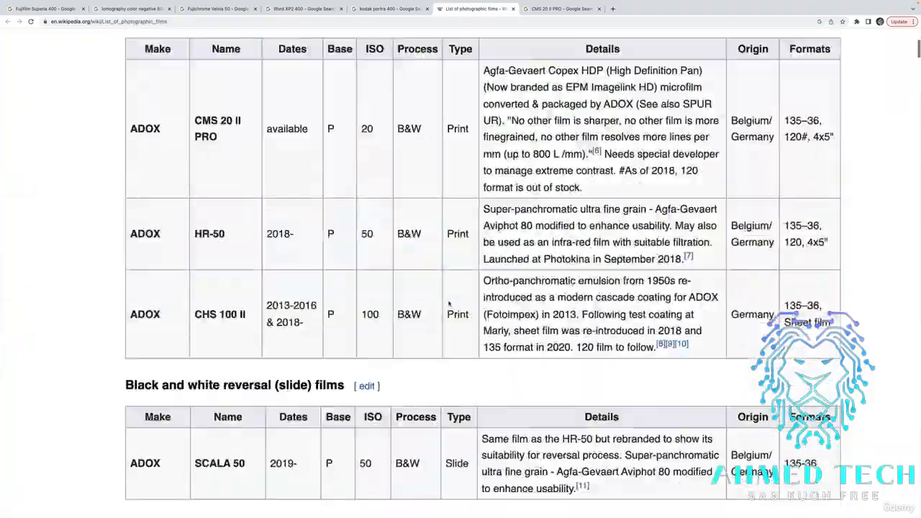
pyautogui.scroll(-20, 449, 304)
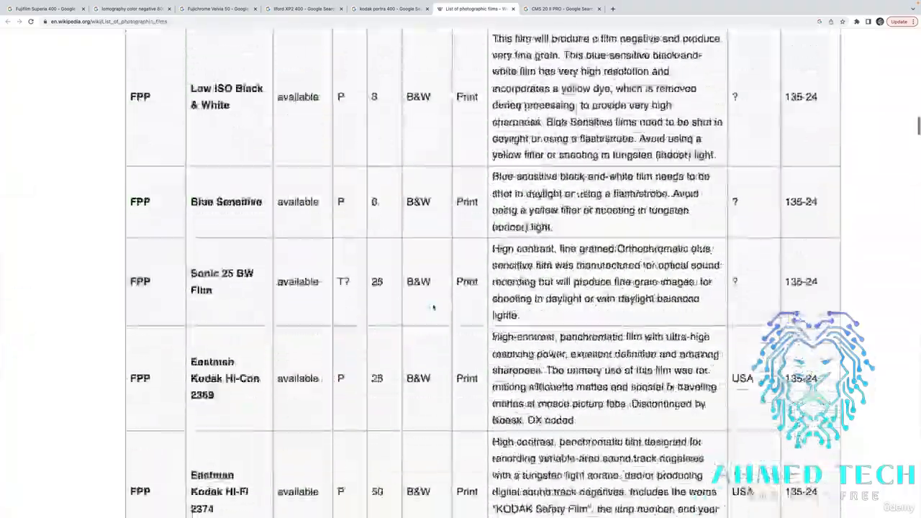
pyautogui.scroll(-20, 433, 307)
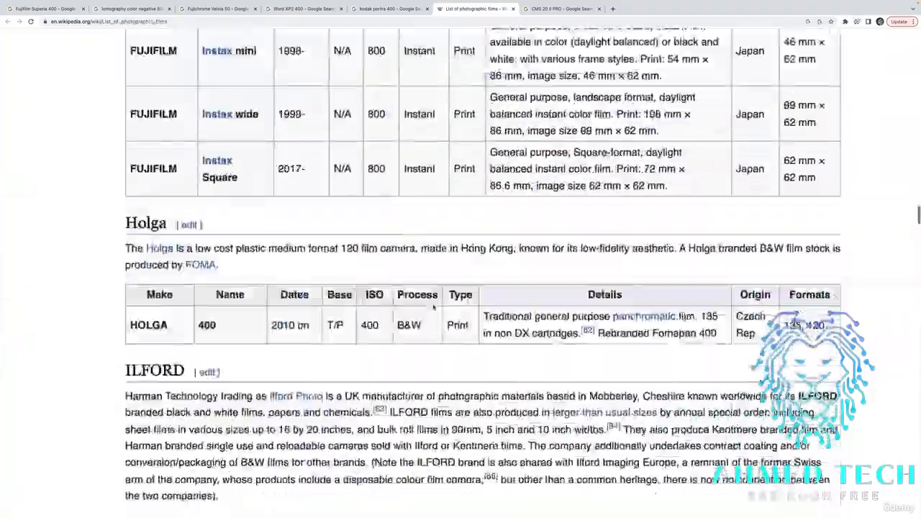
pyautogui.scroll(-20, 433, 307)
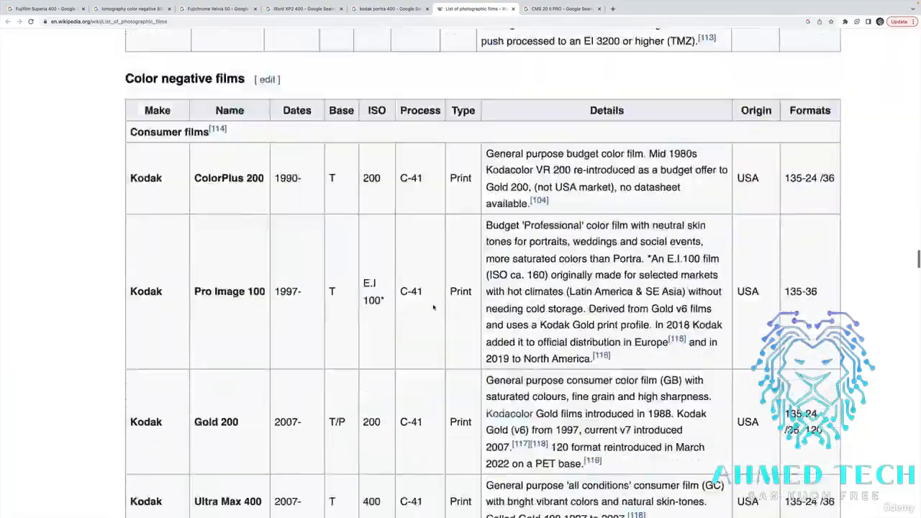
pyautogui.scroll(-20, 433, 307)
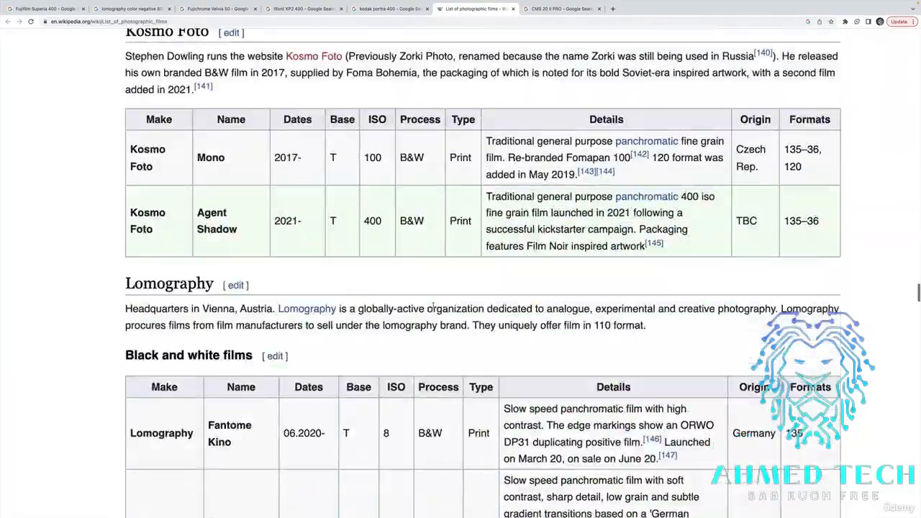
pyautogui.scroll(-10, 433, 308)
pyautogui.scroll(20, 506, 281)
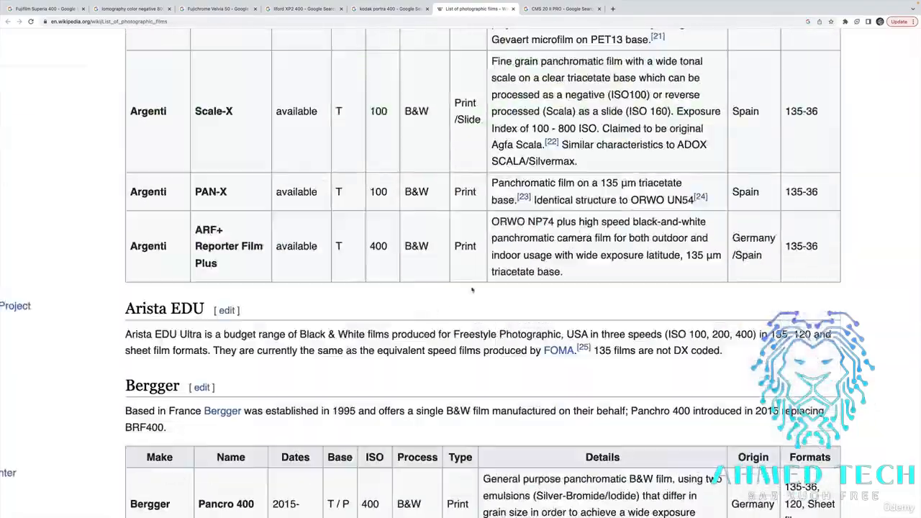
pyautogui.scroll(20, 506, 281)
pyautogui.scroll(-7, 510, 288)
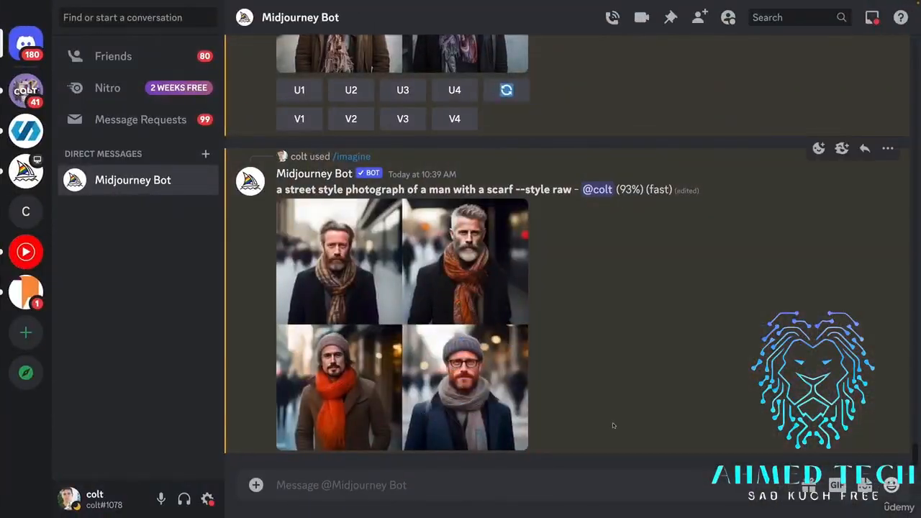
# In Discord, submit the street style scarf prompt with "shot on Fujifilm Superia 400" inserted before --style raw.
pyautogui.click(603, 475)
pyautogui.write('/imagine prompt a street style photograph of a man with a scarf --style raw')
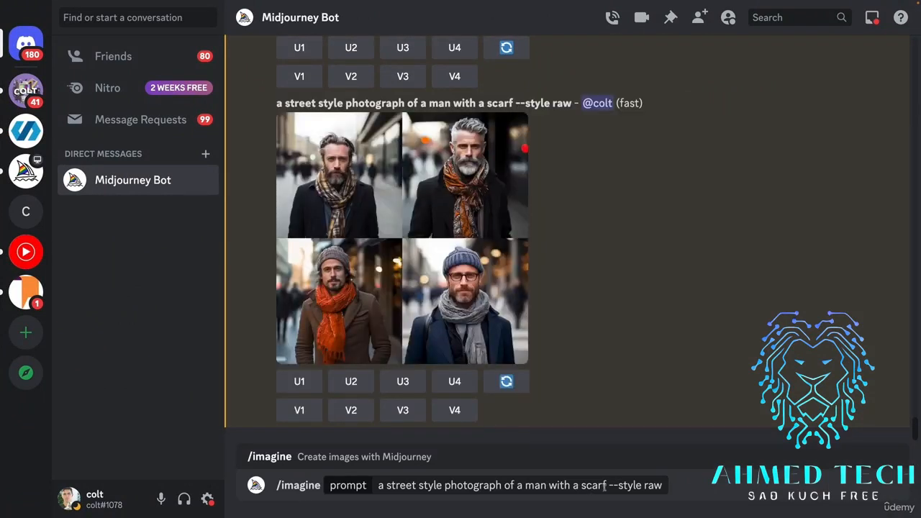
pyautogui.click(604, 485)
pyautogui.write('shot o ')
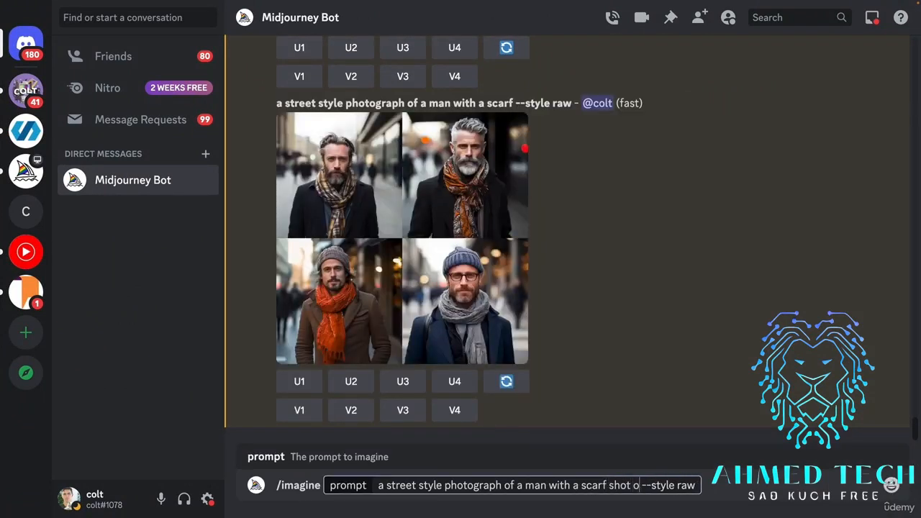
pyautogui.write('n')
pyautogui.press('super+v')
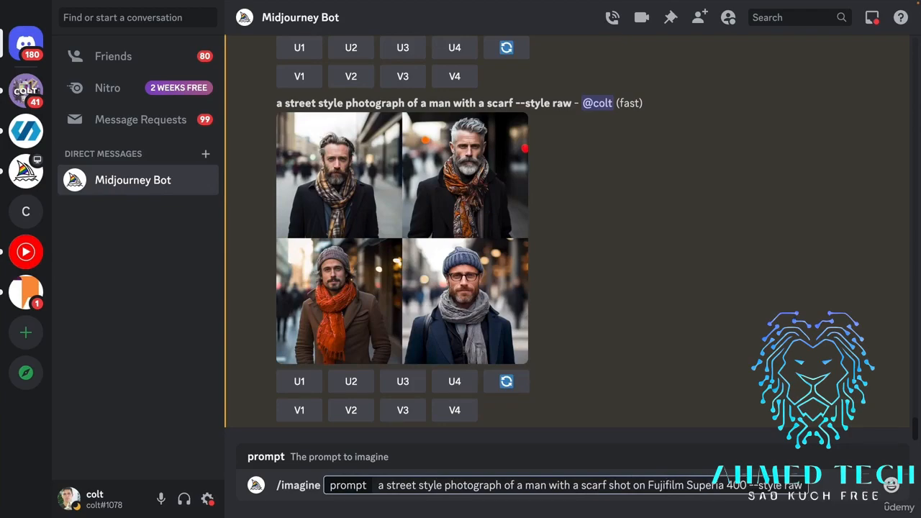
pyautogui.press('Return')
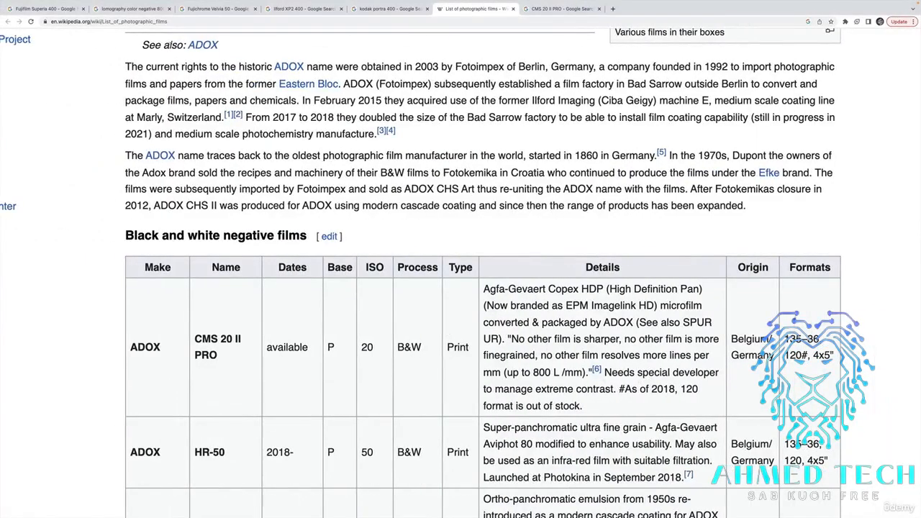
# Copy "lomography color negative 800" from its Google Images search and submit the scarf prompt in Discord with it as the film name.
pyautogui.click(142, 9)
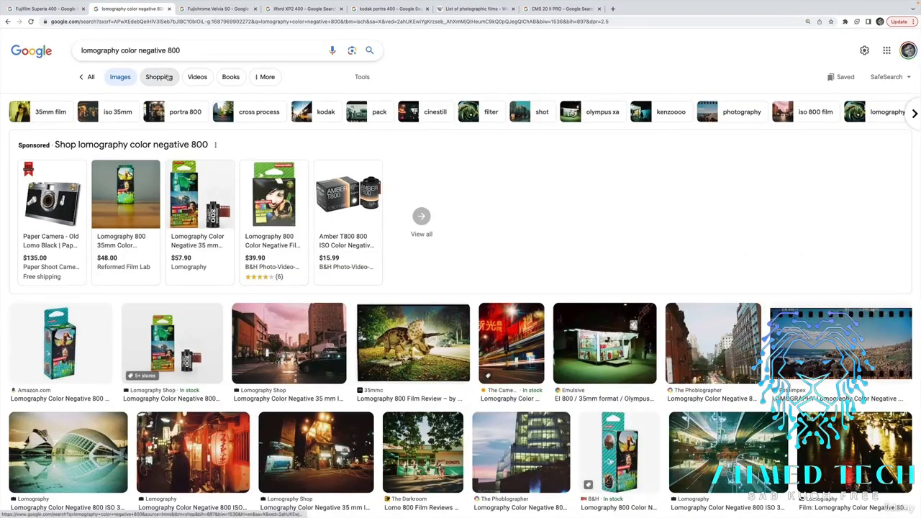
pyautogui.click(202, 51)
pyautogui.press('Escape')
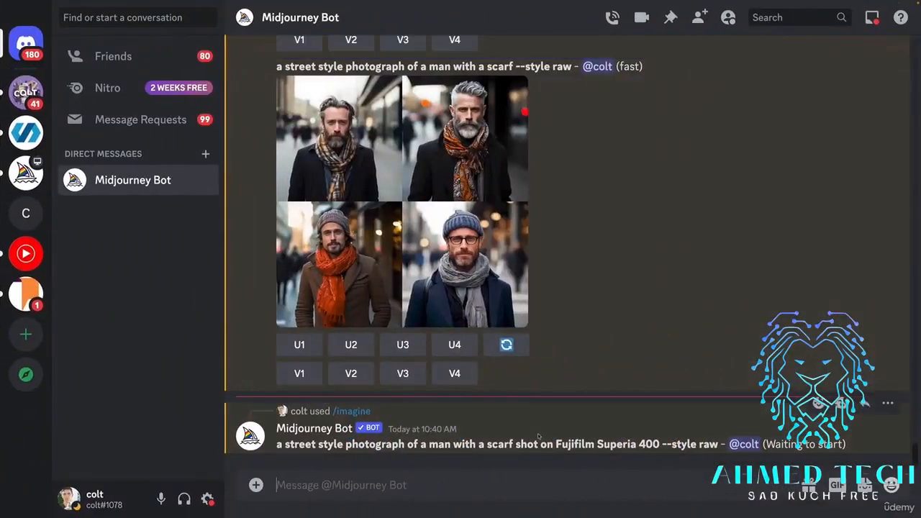
pyautogui.write('/imagine prompt a street style photograph of a man with a scarf shot on Fujifilm Superia 400 --style raw')
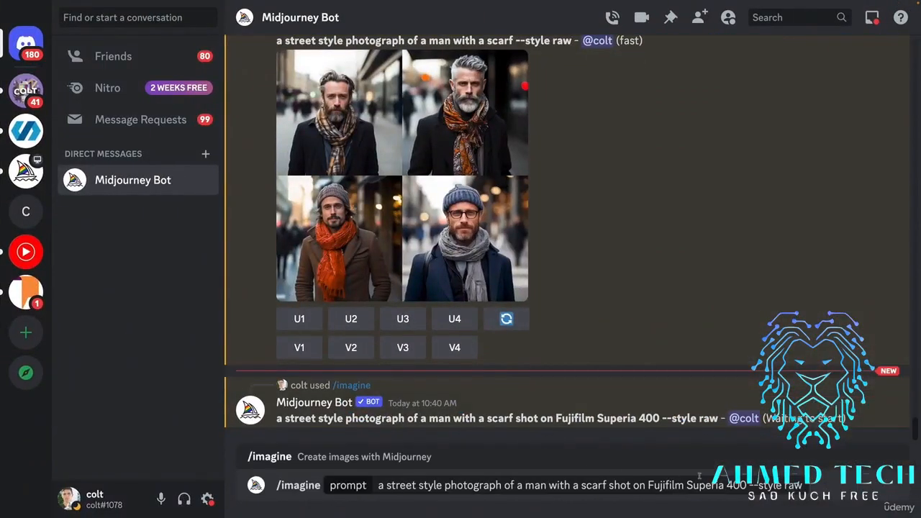
pyautogui.moveTo(747, 486); pyautogui.dragTo(665, 484)
pyautogui.press('BackSpace')
pyautogui.press('BackSpace')
pyautogui.press('BackSpace')
pyautogui.press('BackSpace')
pyautogui.press('BackSpace')
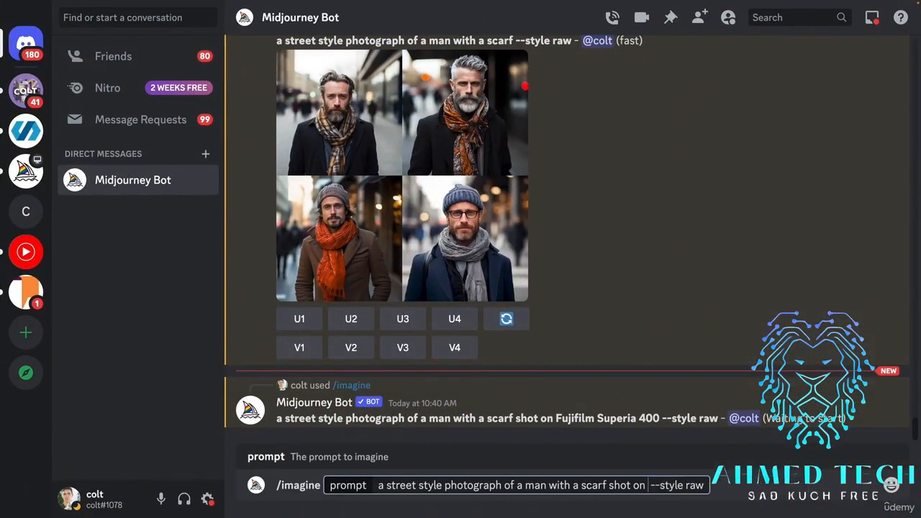
pyautogui.press('Return')
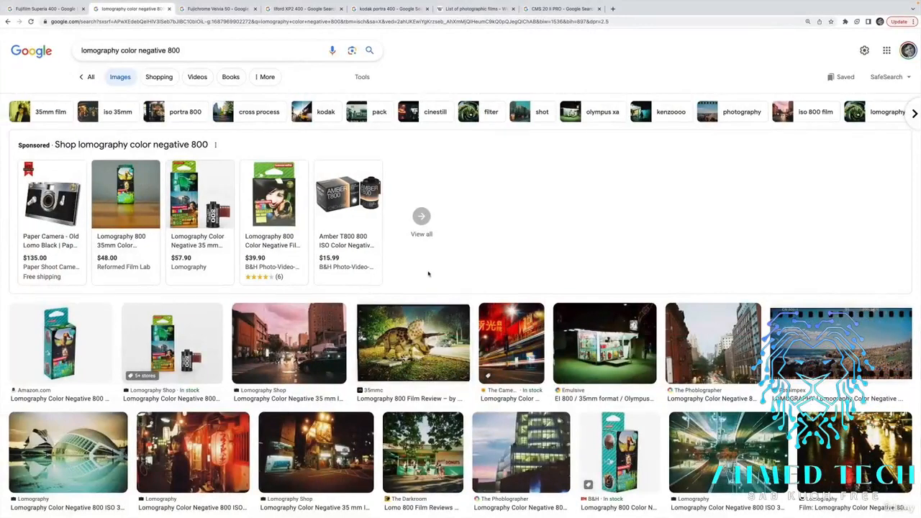
# Copy "Fujichrome Velvia 50" from its Google Images search and submit the scarf prompt in Discord with it as the film name.
pyautogui.click(238, 10)
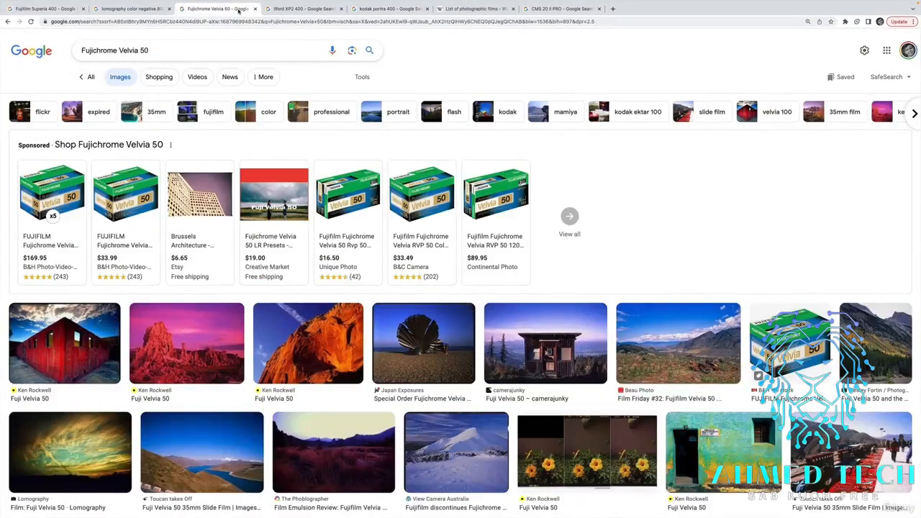
pyautogui.tripleClick(222, 48)
pyautogui.hotkey('ctrl', 'c')
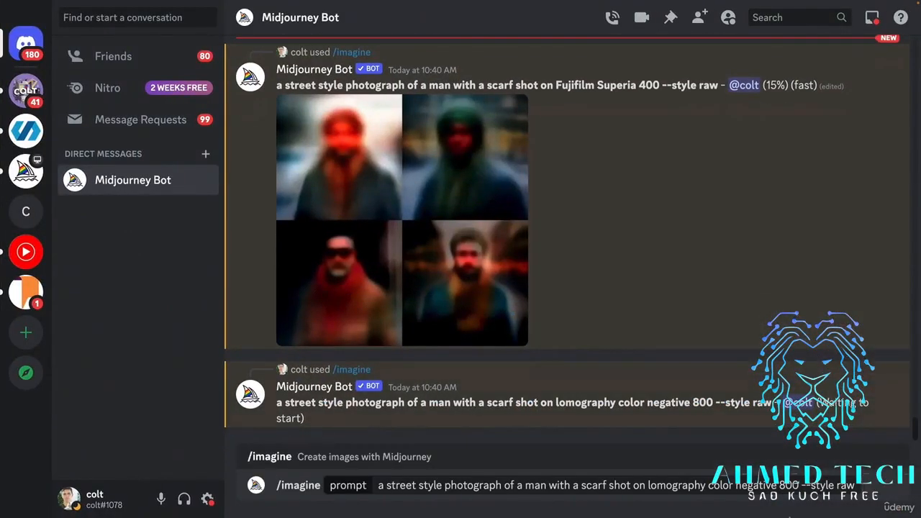
pyautogui.moveTo(799, 485); pyautogui.dragTo(650, 485)
pyautogui.press('BackSpace')
pyautogui.hotkey('ctrl', 'v')
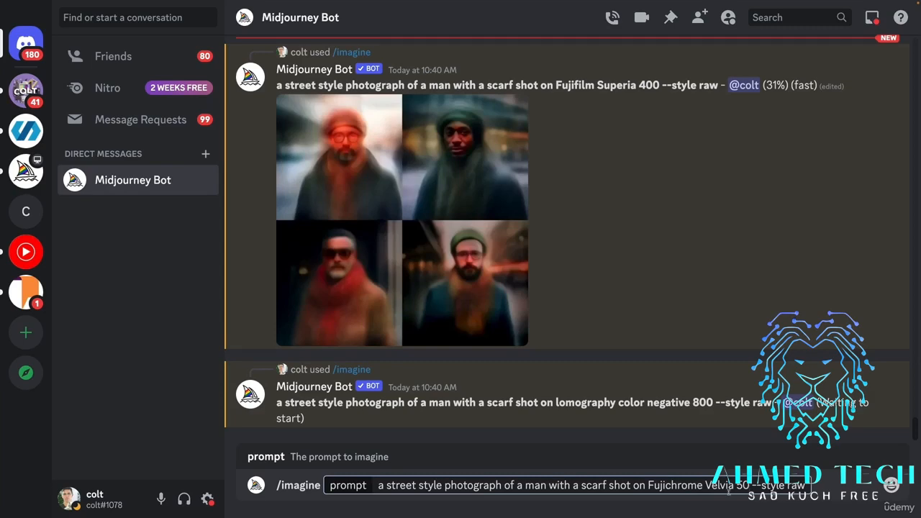
pyautogui.press('Return')
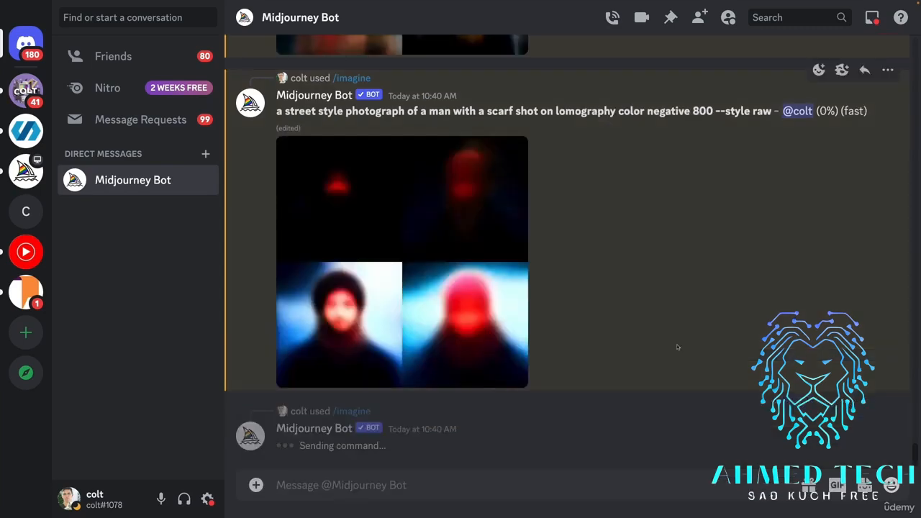
# View the plain --style raw grid of the man with a scarf enlarged.
pyautogui.scroll(10, 676, 347)
pyautogui.scroll(2, 677, 347)
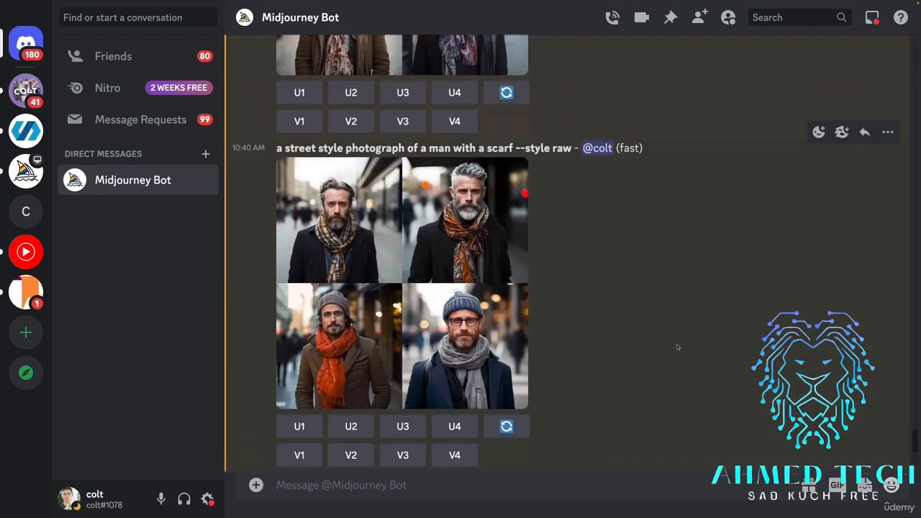
pyautogui.click(467, 299)
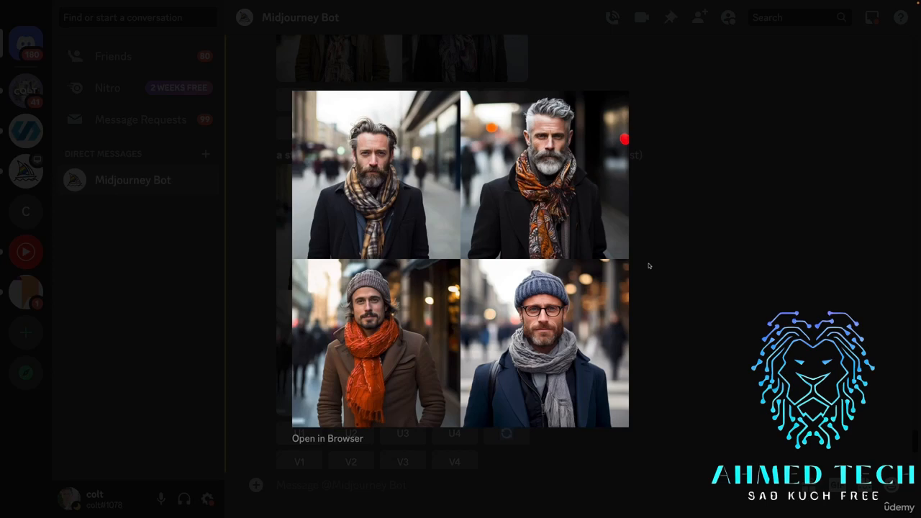
pyautogui.click(664, 257)
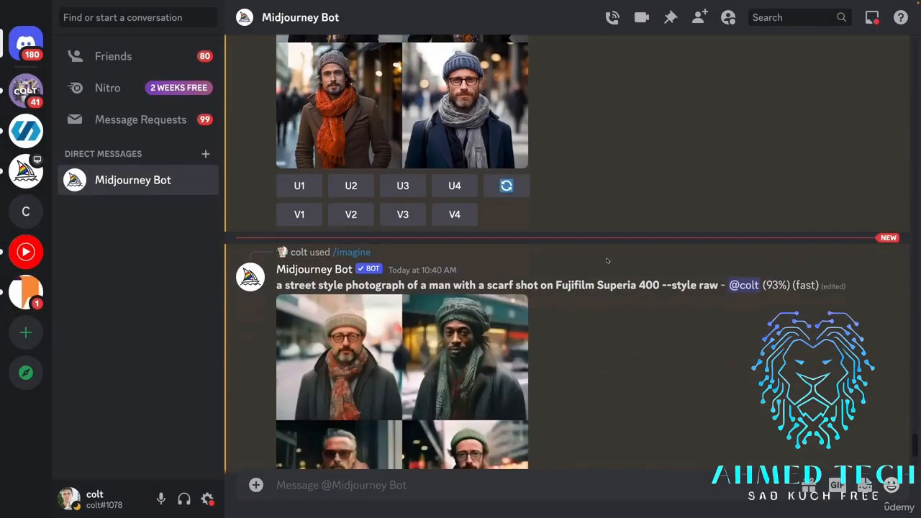
# Compare the Fujifilm Superia 400 grid with the lomography color negative 800 grid of the man with a scarf.
pyautogui.scroll(-3, 607, 260)
pyautogui.scroll(2, 518, 288)
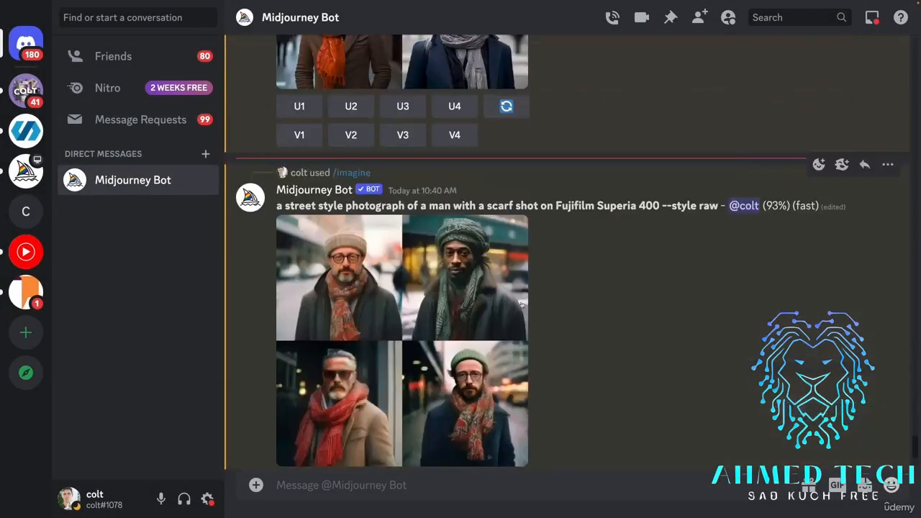
pyautogui.scroll(-1, 521, 304)
pyautogui.scroll(-5, 522, 304)
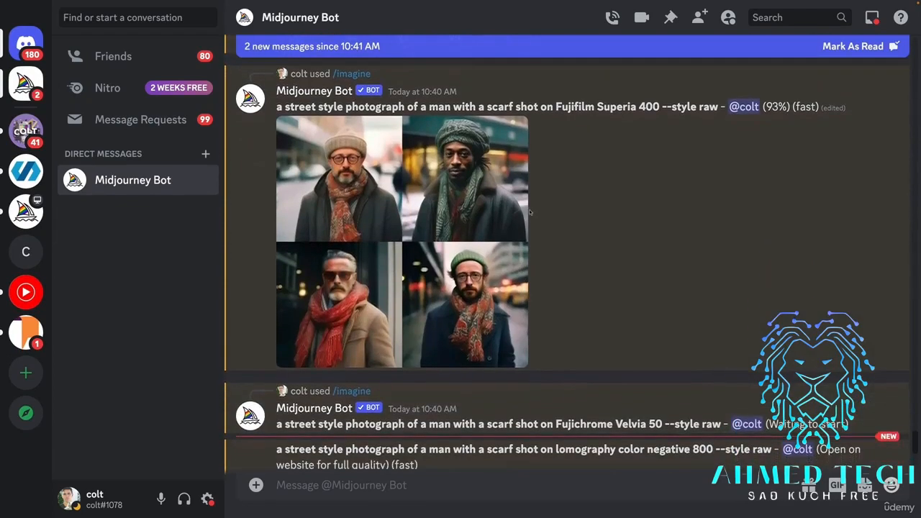
pyautogui.scroll(-1, 594, 237)
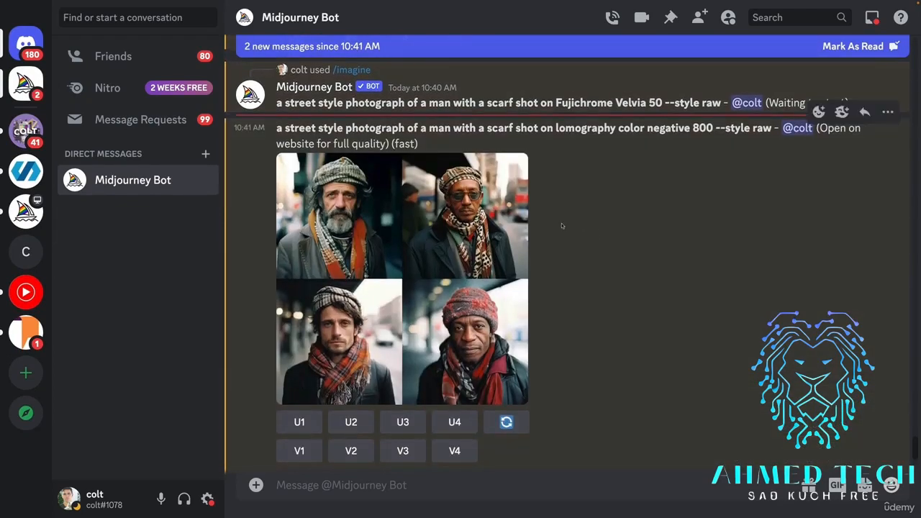
# View the lomography color negative 800 grid of the man with a scarf enlarged and upscale its first image.
pyautogui.click(478, 225)
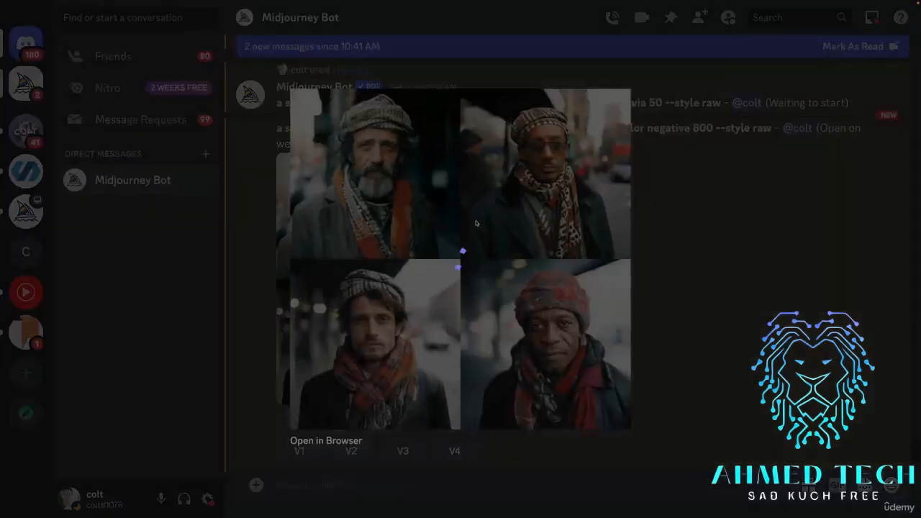
pyautogui.click(675, 270)
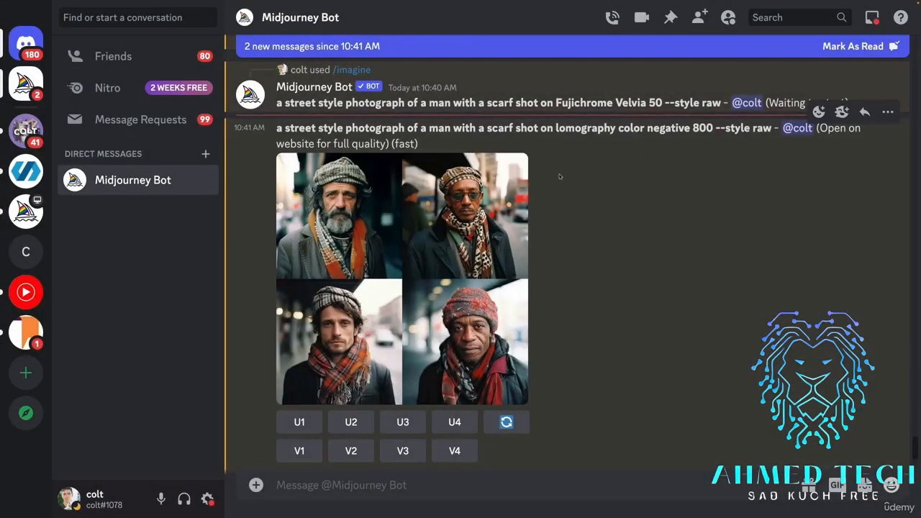
pyautogui.click(446, 251)
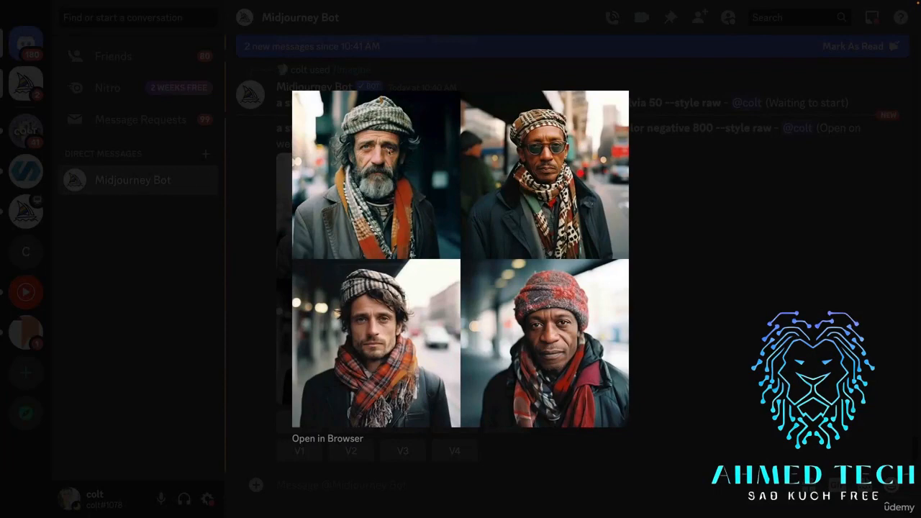
pyautogui.click(665, 228)
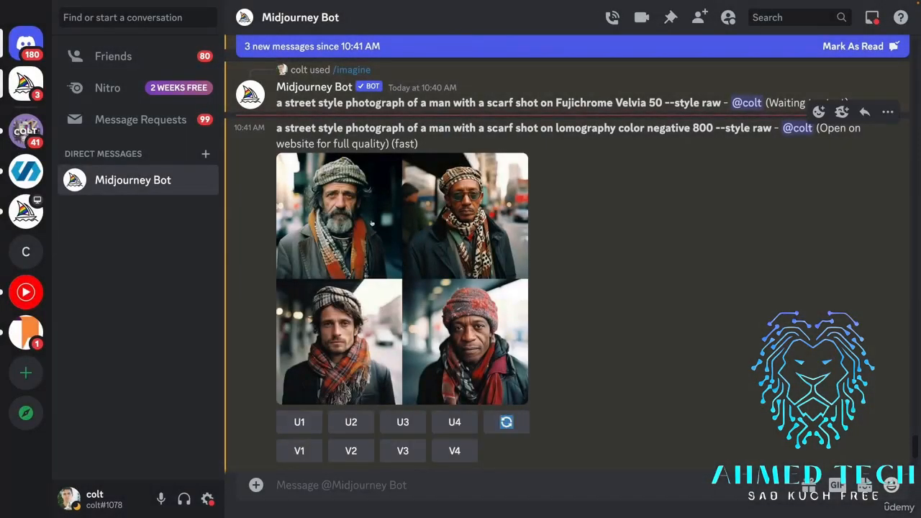
pyautogui.click(299, 423)
# View the Fujifilm Superia 400 grid of the man with a scarf enlarged and upscale its second image.
pyautogui.scroll(-1, 393, 267)
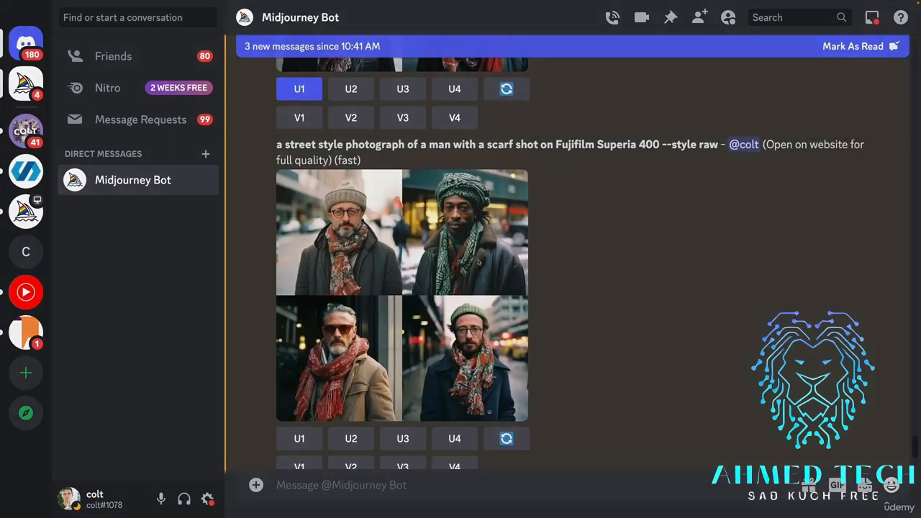
pyautogui.click(478, 264)
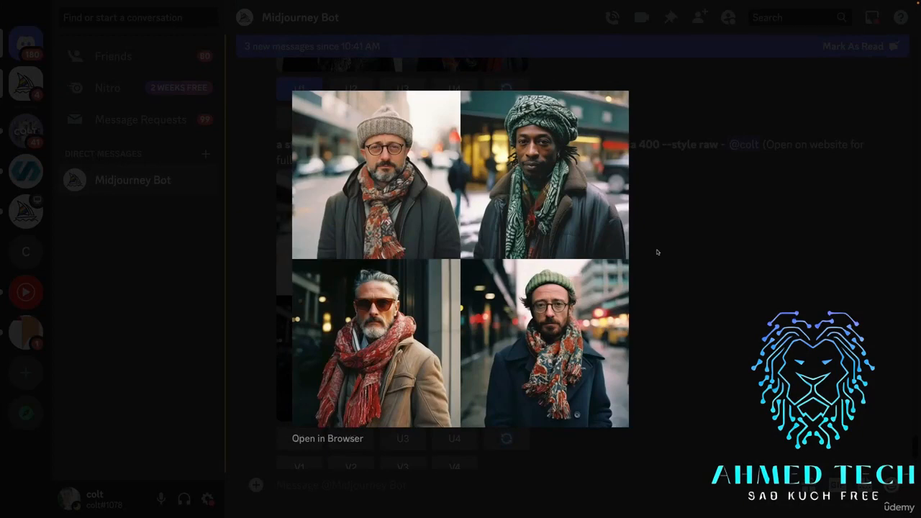
pyautogui.click(657, 252)
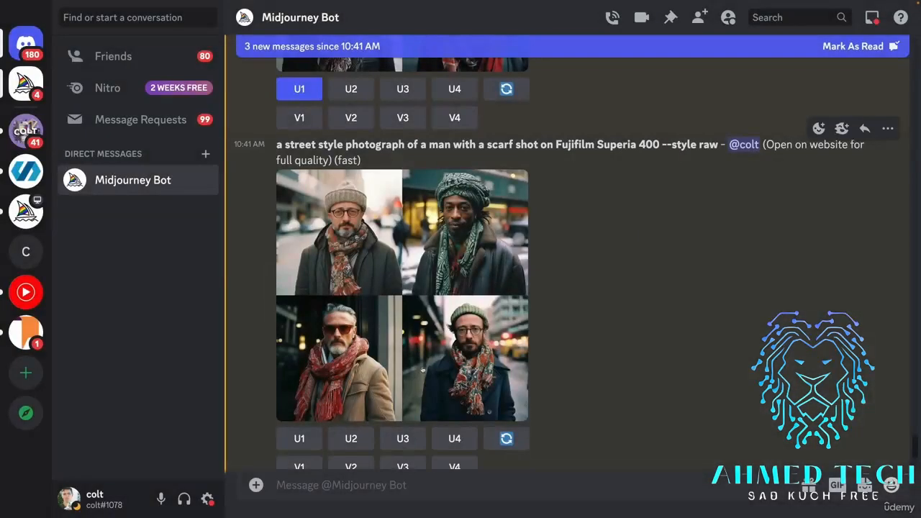
pyautogui.click(351, 439)
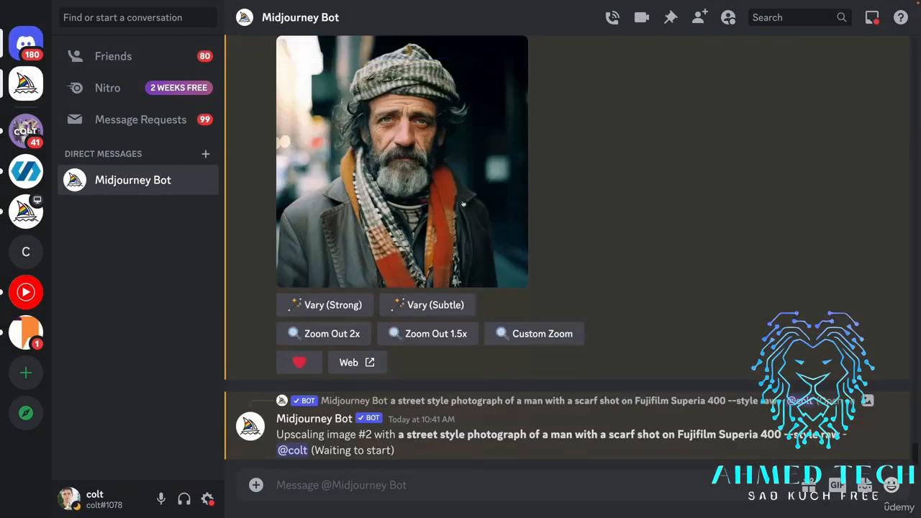
# View the upscaled lomography color negative 800 portrait enlarged, and upscale the second image of the plain --style raw grid.
pyautogui.click(319, 269)
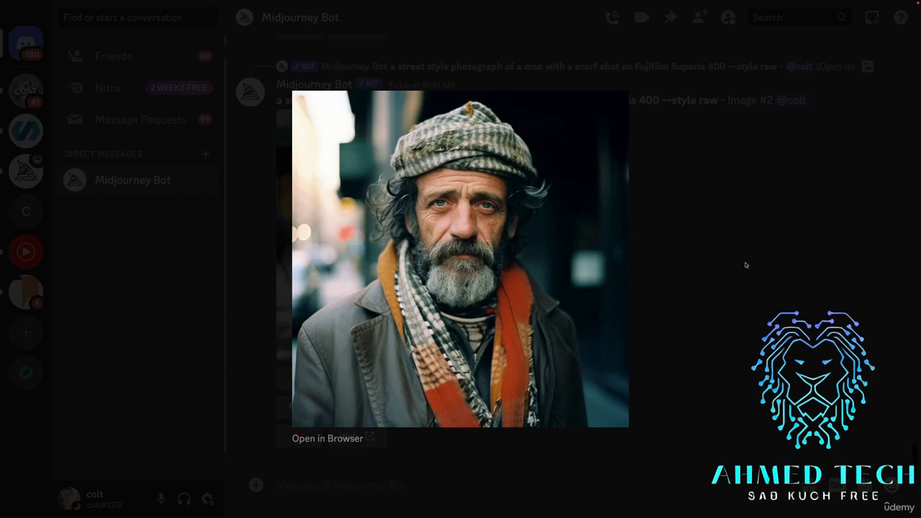
pyautogui.click(702, 257)
pyautogui.scroll(10, 702, 256)
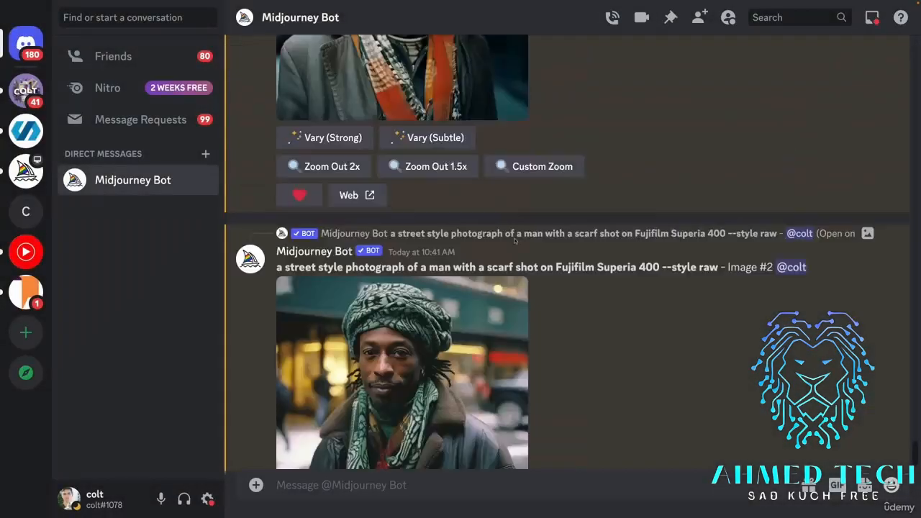
pyautogui.scroll(15, 515, 241)
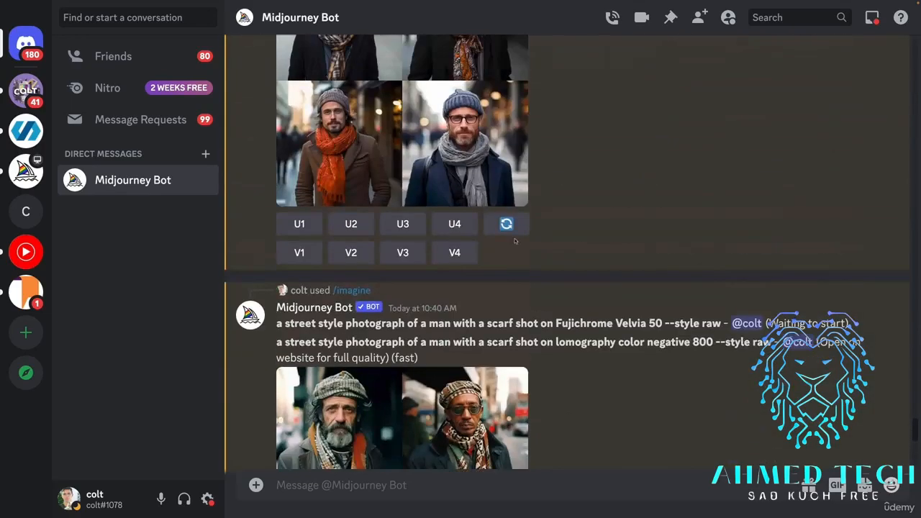
pyautogui.click(515, 241)
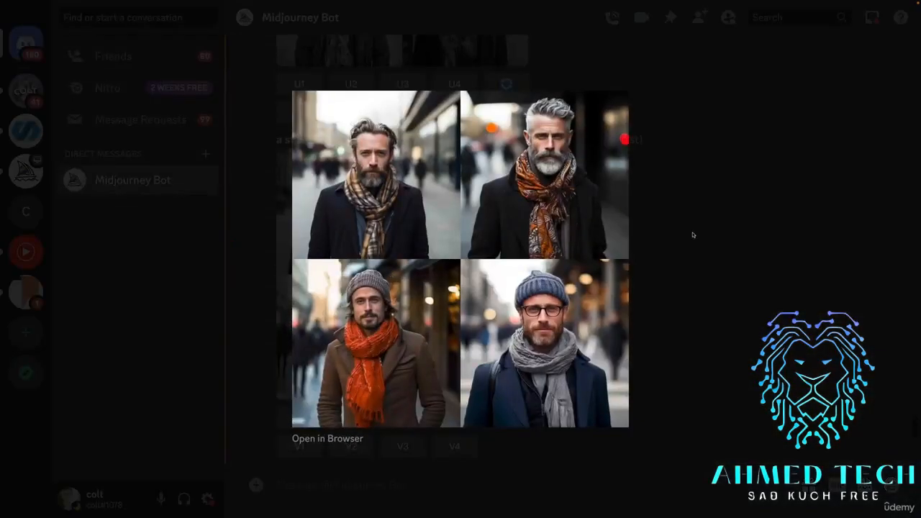
pyautogui.click(693, 235)
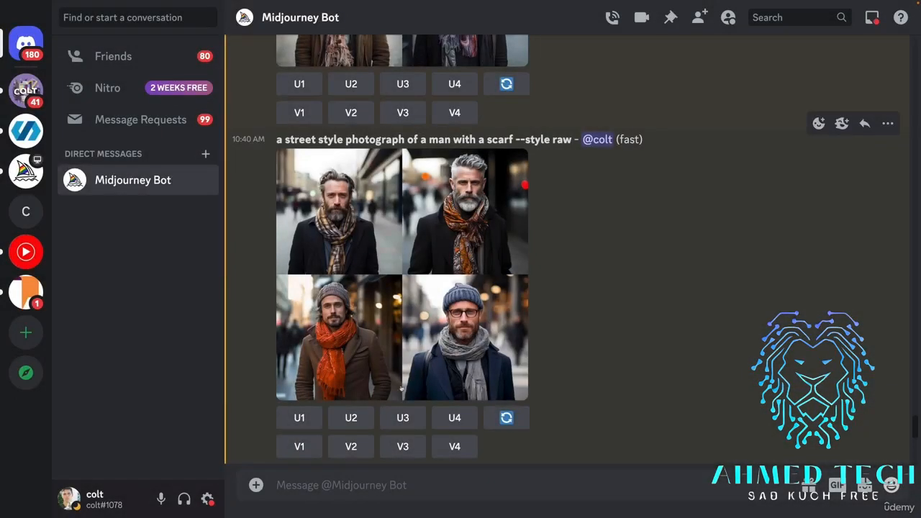
pyautogui.click(351, 417)
# Compare the upscaled Fujifilm Superia 400 portrait with the upscaled plain --style raw portrait at enlarged size.
pyautogui.scroll(-10, 634, 314)
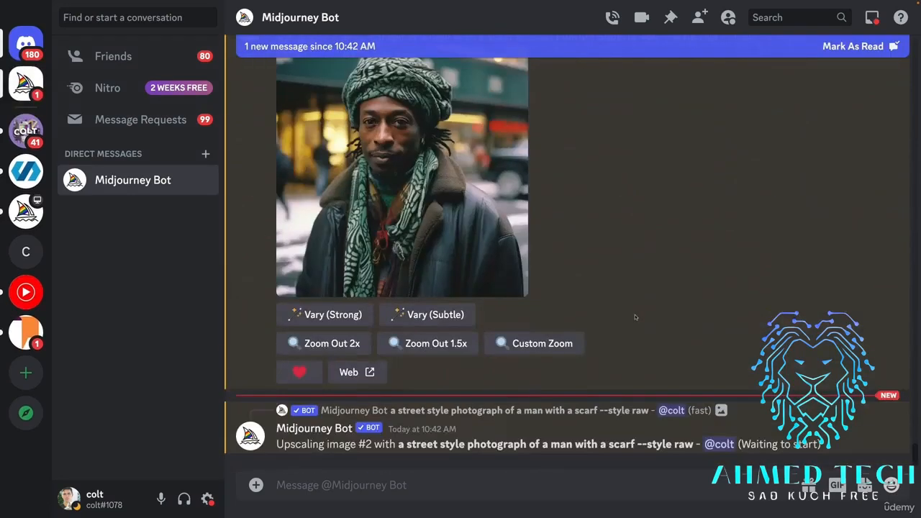
pyautogui.scroll(1, 556, 244)
pyautogui.click(495, 228)
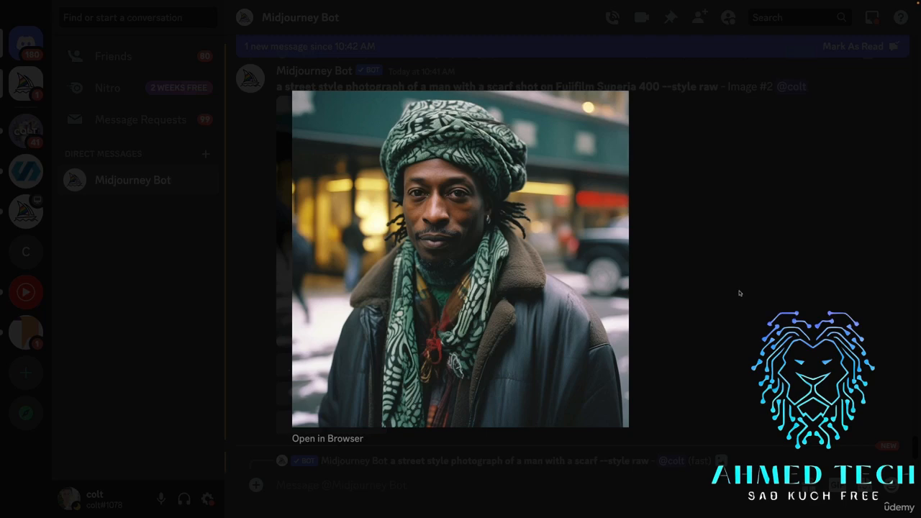
pyautogui.click(740, 293)
pyautogui.scroll(-5, 458, 227)
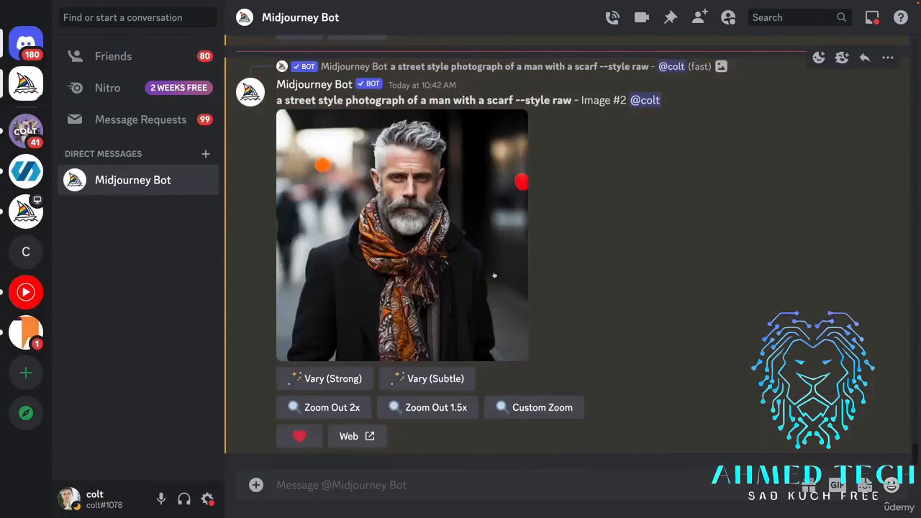
pyautogui.click(458, 228)
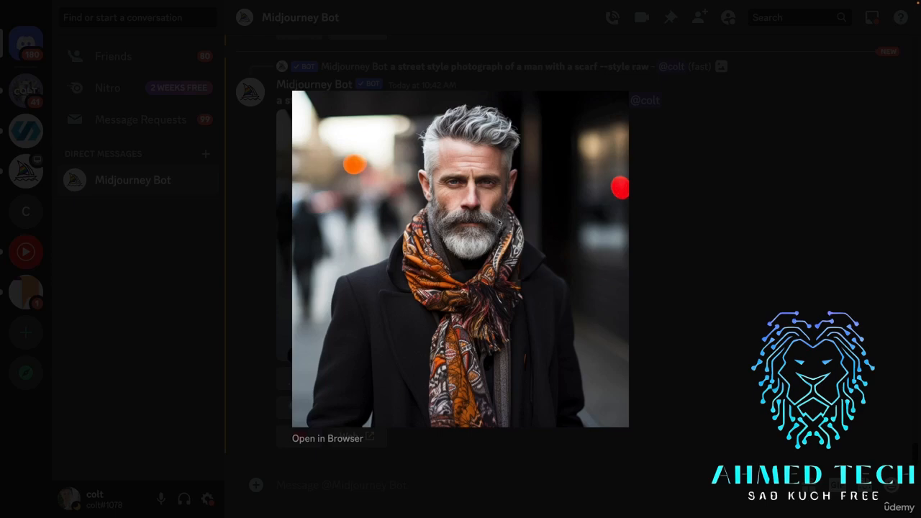
pyautogui.click(684, 304)
pyautogui.scroll(3, 528, 257)
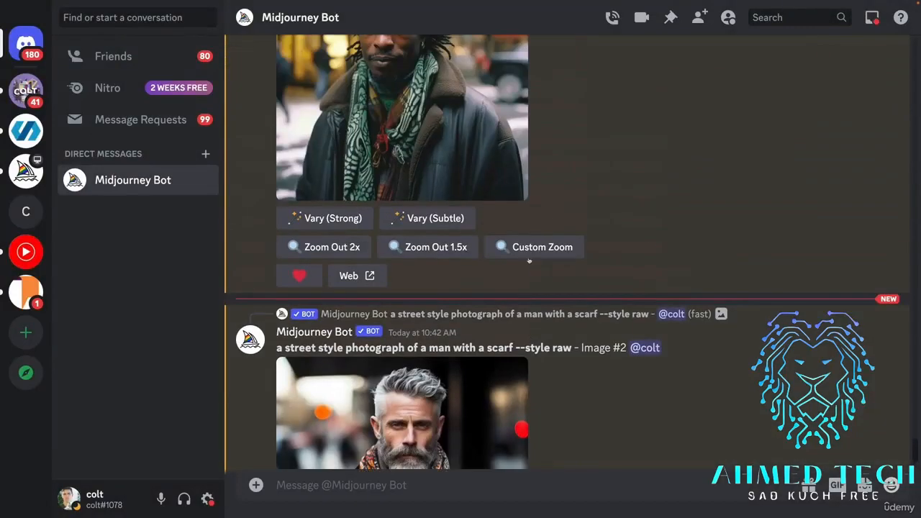
pyautogui.click(444, 109)
pyautogui.click(644, 219)
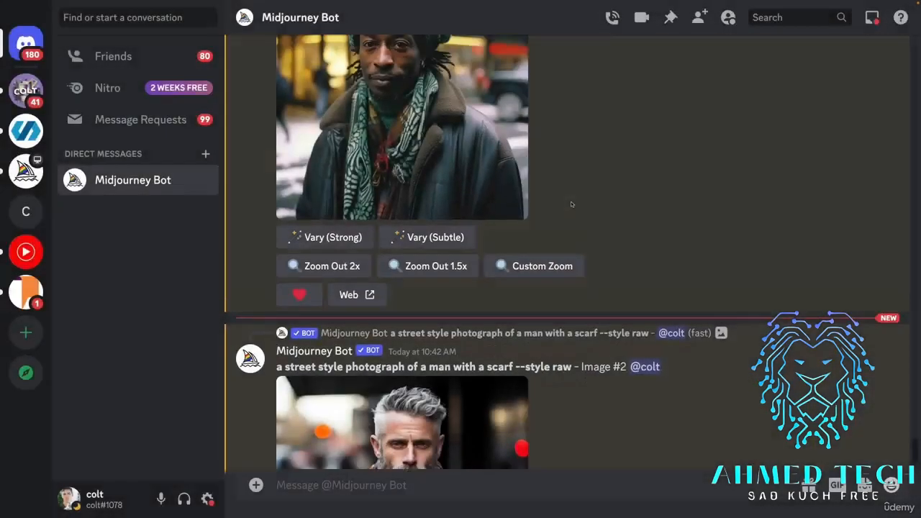
# Copy the full Fujichrome Velvia 50 scarf prompt, including --style raw, from its earlier message in the chat.
pyautogui.scroll(4, 652, 93)
pyautogui.scroll(5, 652, 93)
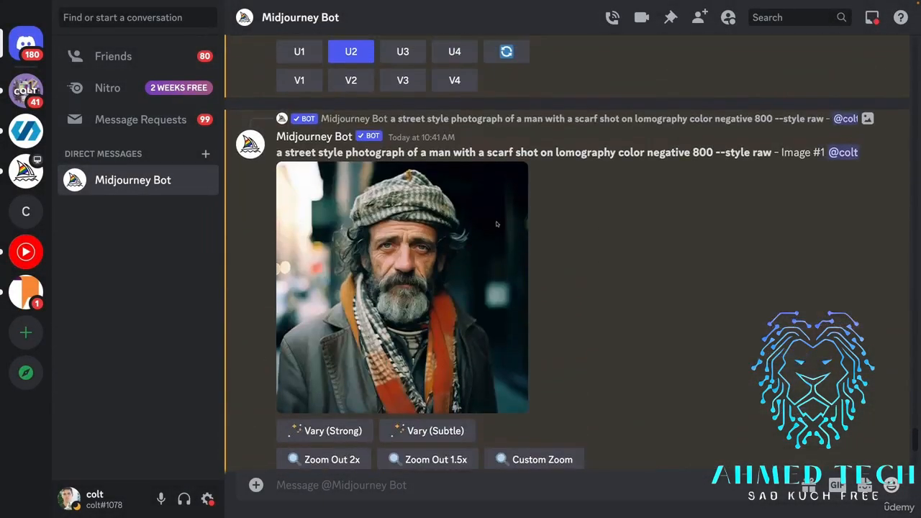
pyautogui.scroll(3, 629, 352)
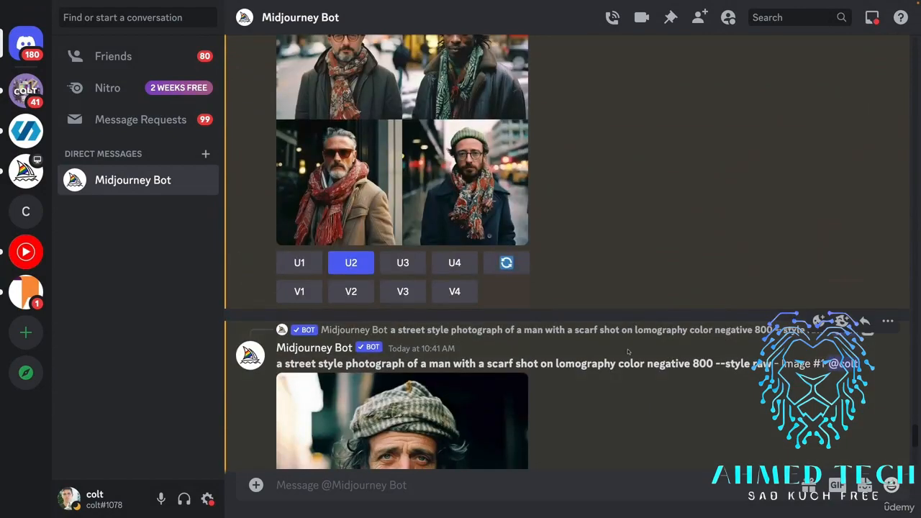
pyautogui.scroll(2, 628, 351)
pyautogui.scroll(3, 644, 281)
pyautogui.scroll(-1, 644, 282)
pyautogui.scroll(3, 644, 282)
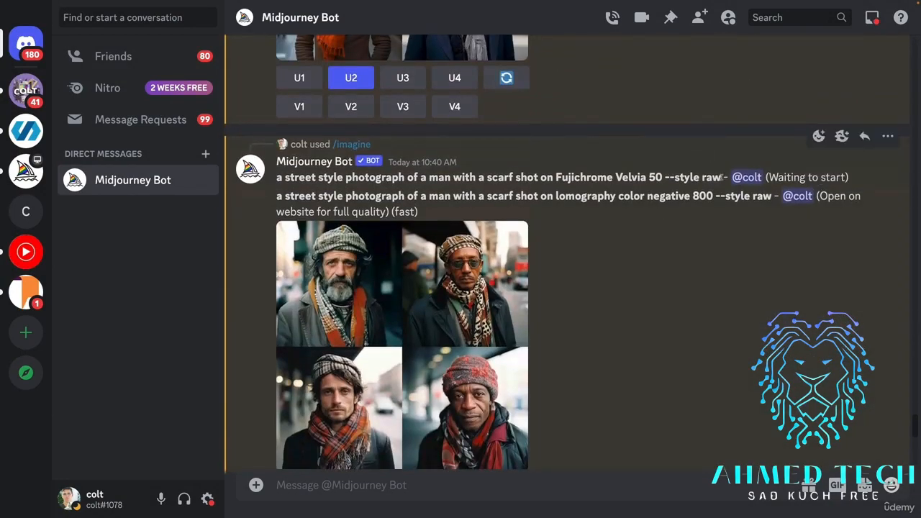
pyautogui.moveTo(721, 177); pyautogui.dragTo(277, 180)
# Copy "Ilford XP2 400" from its Google Images search in the browser and submit the scarf prompt in Discord with it as the film name.
pyautogui.hotkey('ctrl', 'Left')
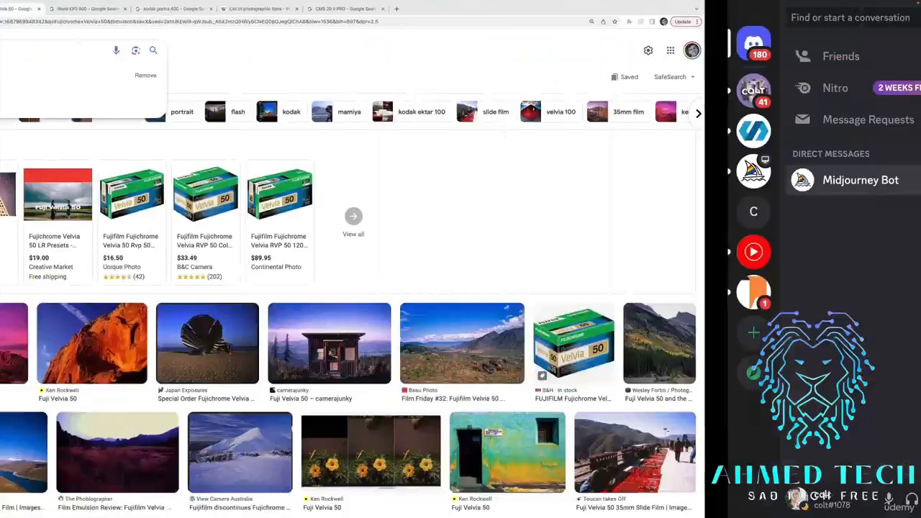
pyautogui.click(299, 10)
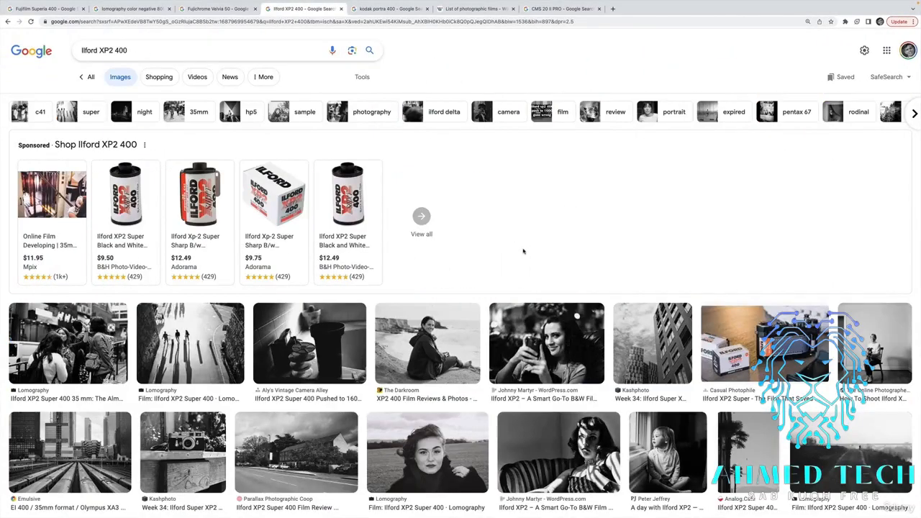
pyautogui.tripleClick(204, 48)
pyautogui.hotkey('ctrl', 'c')
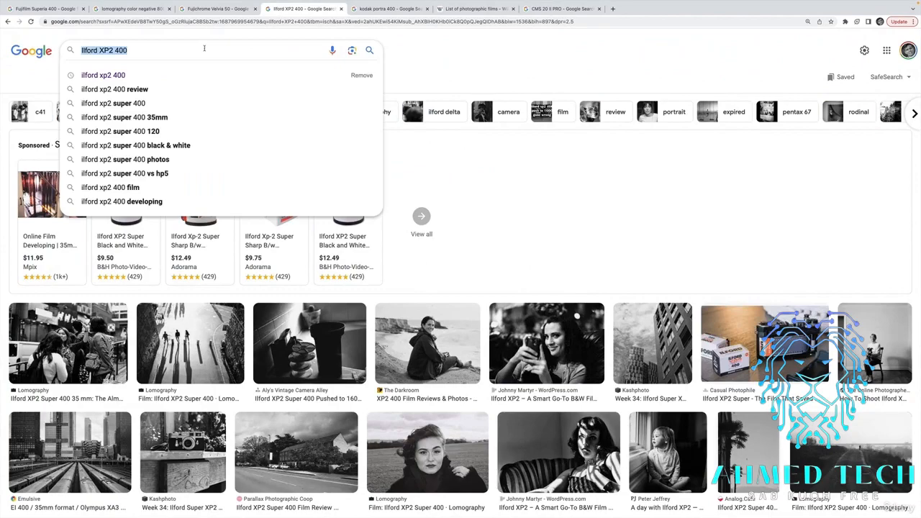
pyautogui.hotkey('ctrl', 'Right')
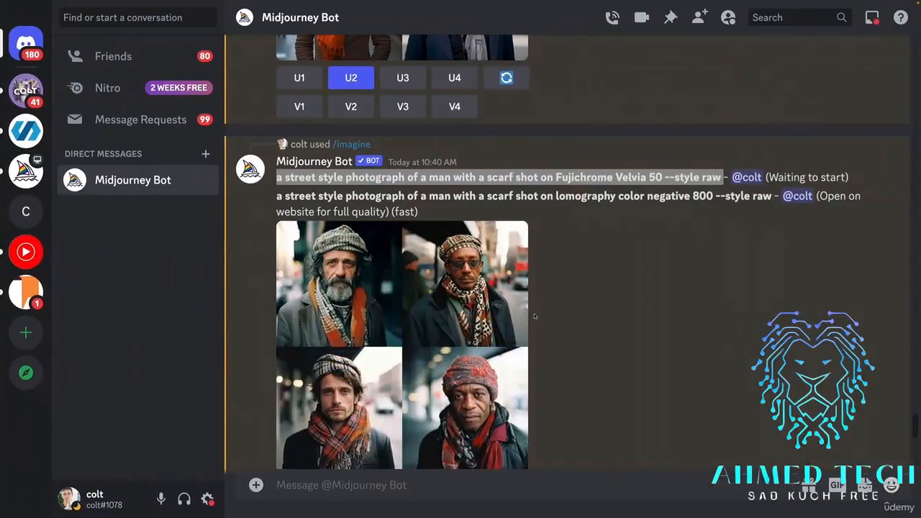
pyautogui.scroll(15, 510, 464)
pyautogui.write('/imagine prompt a street style photograph of a man with a scarf shot on Fujichrome Velvia 50 --style raw')
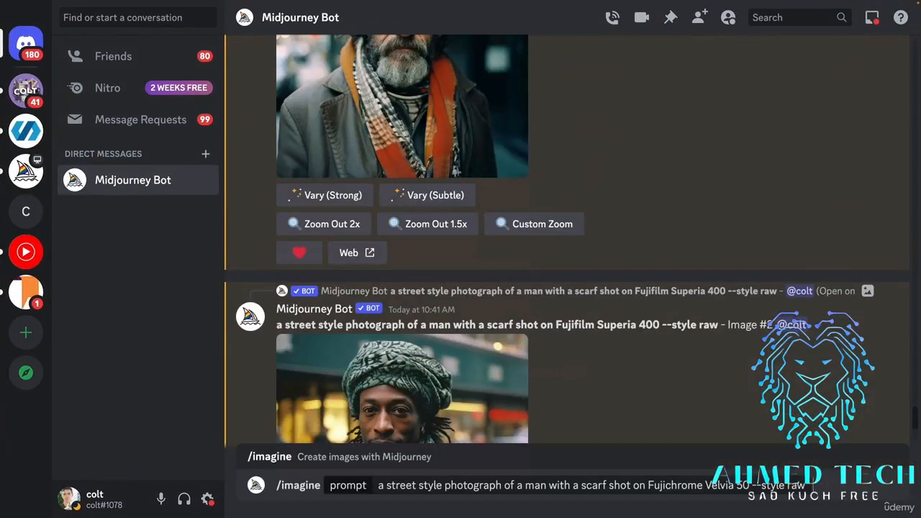
pyautogui.press('BackSpace')
pyautogui.press('BackSpace')
pyautogui.press('BackSpace')
pyautogui.press('BackSpace')
pyautogui.press('BackSpace')
pyautogui.press('BackSpace')
pyautogui.press('BackSpace')
pyautogui.press('BackSpace')
pyautogui.press('BackSpace')
pyautogui.press('BackSpace')
pyautogui.press('BackSpace')
pyautogui.press('BackSpace')
pyautogui.press('BackSpace')
pyautogui.press('BackSpace')
pyautogui.press('BackSpace')
pyautogui.press('BackSpace')
pyautogui.press('BackSpace')
pyautogui.press('BackSpace')
pyautogui.press('BackSpace')
pyautogui.press('BackSpace')
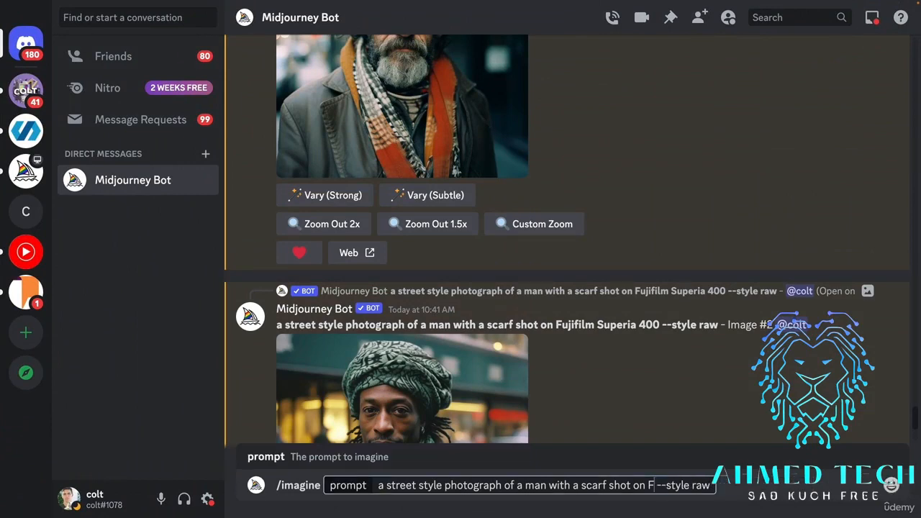
pyautogui.hotkey('ctrl', 'v')
pyautogui.press('Return')
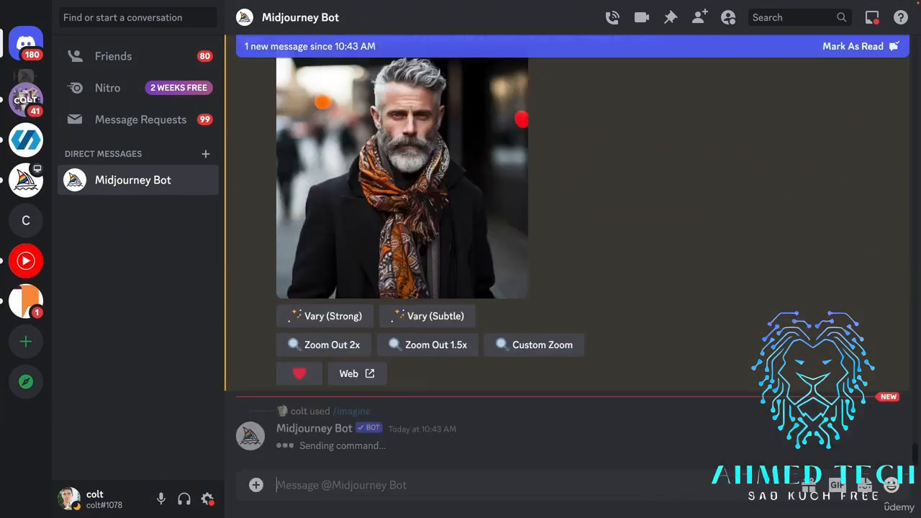
# Copy "kodak portra 400" from its Google Images search in the browser and submit the scarf prompt in Discord with it as the film name.
pyautogui.hotkey('ctrl', 'Left')
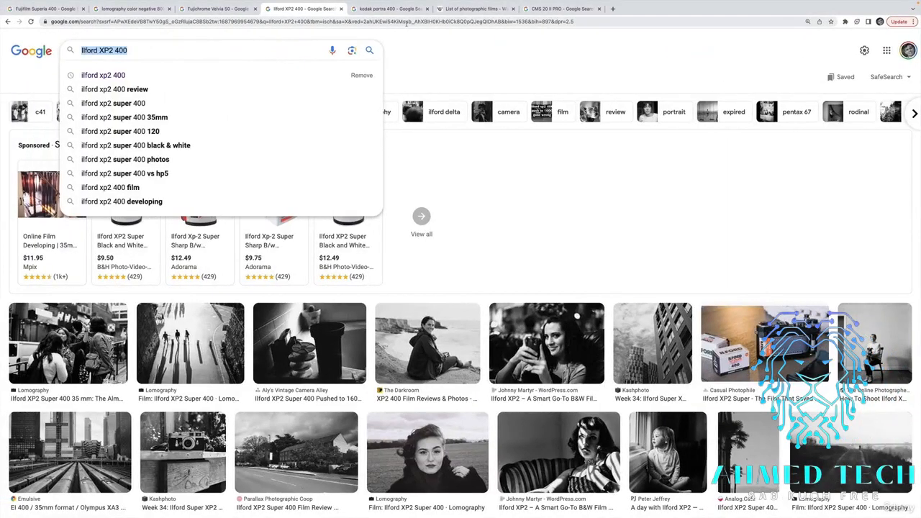
pyautogui.click(388, 8)
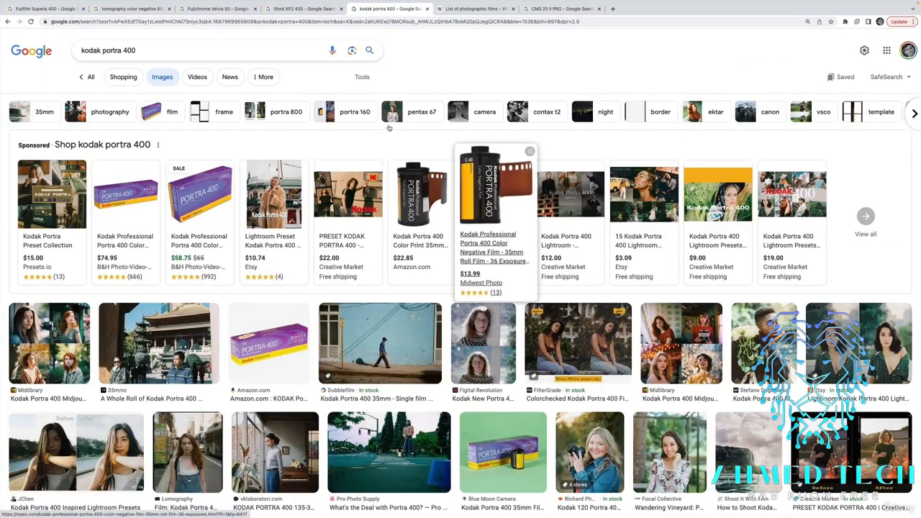
pyautogui.click(243, 50)
pyautogui.hotkey('ctrl', 'a')
pyautogui.hotkey('ctrl', 'c')
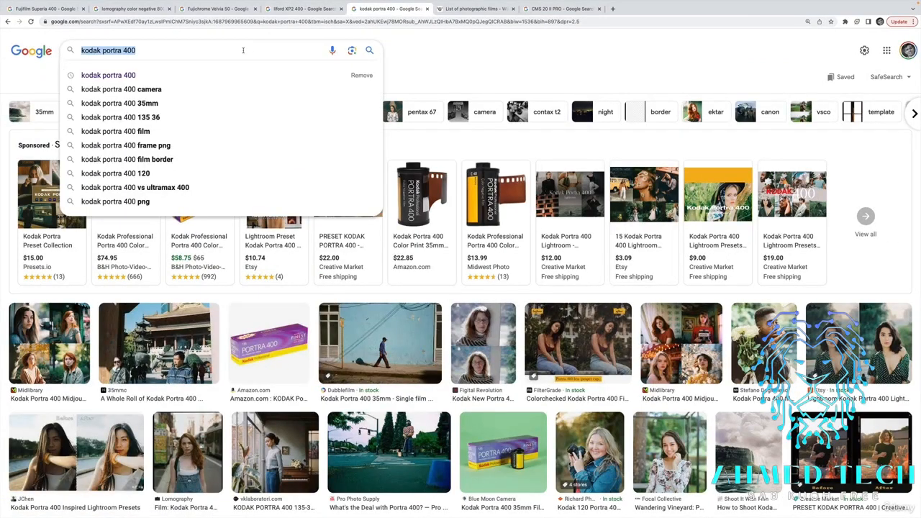
pyautogui.hotkey('ctrl', 'Right')
pyautogui.write('a street style photograph of a man with a scarf shot on Ilford XP2 400 --style raw')
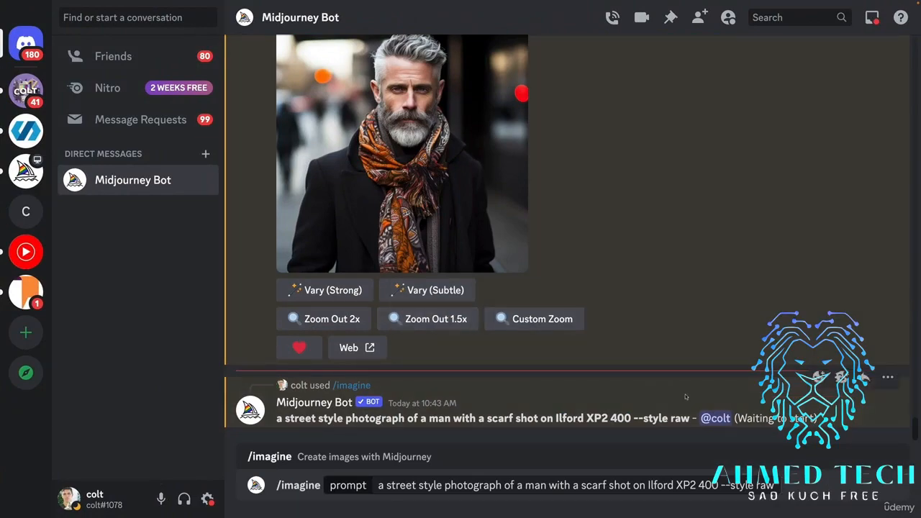
pyautogui.moveTo(723, 485); pyautogui.dragTo(648, 485)
pyautogui.press('BackSpace')
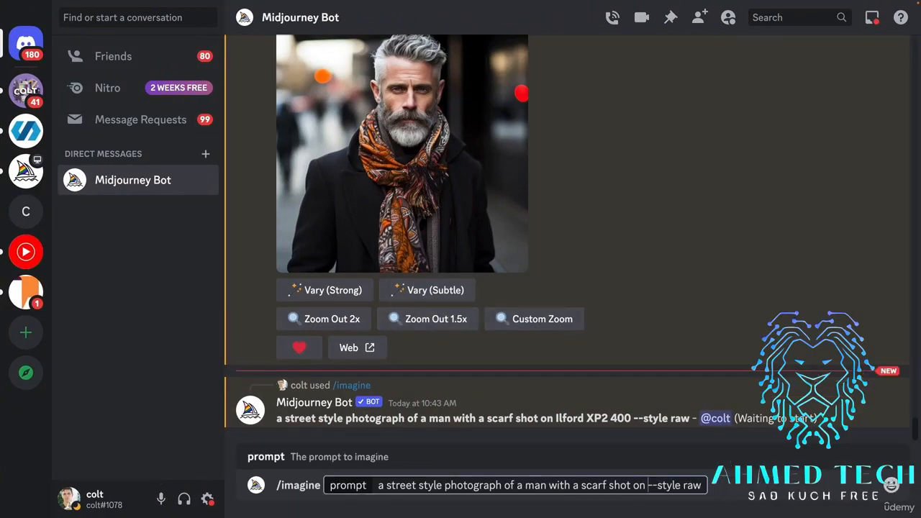
pyautogui.hotkey('ctrl', 'v')
pyautogui.press('Return')
# Switch to the browser and look through Wikipedia's list of photographic films for the ADOX CMS 20 II PRO black and white negative film.
pyautogui.hotkey('ctrl', 'Left')
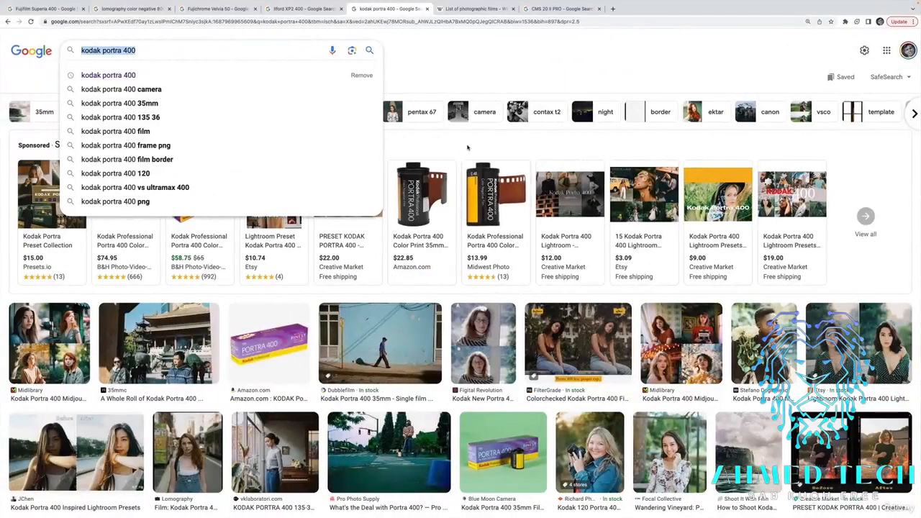
pyautogui.click(475, 8)
pyautogui.scroll(-15, 566, 185)
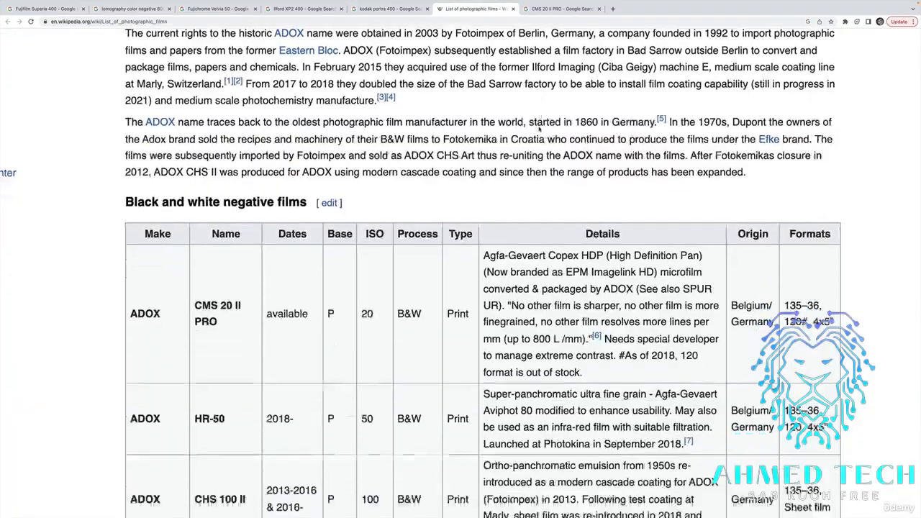
pyautogui.scroll(20, 566, 185)
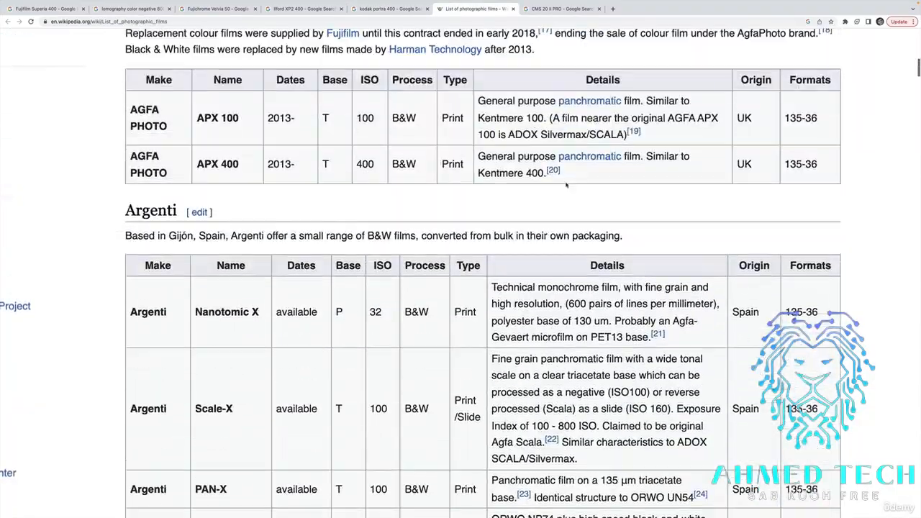
pyautogui.scroll(12, 400, 204)
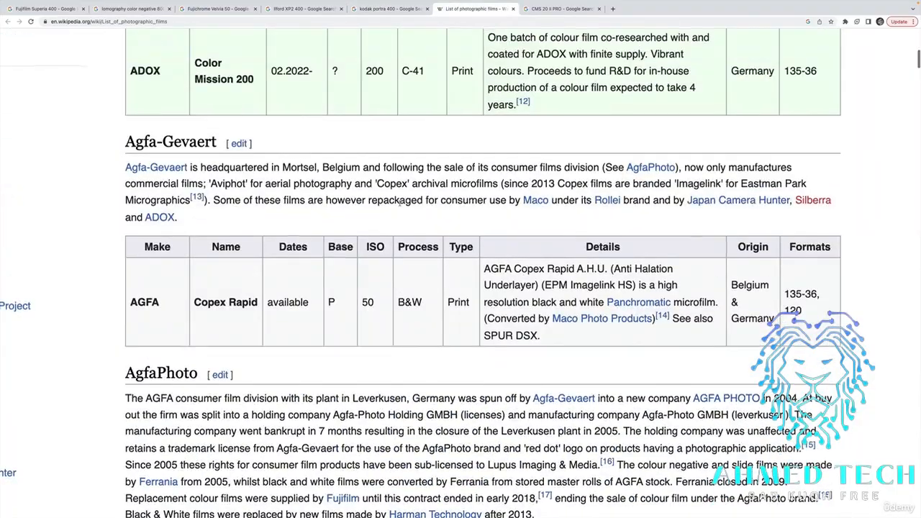
pyautogui.scroll(6, 400, 206)
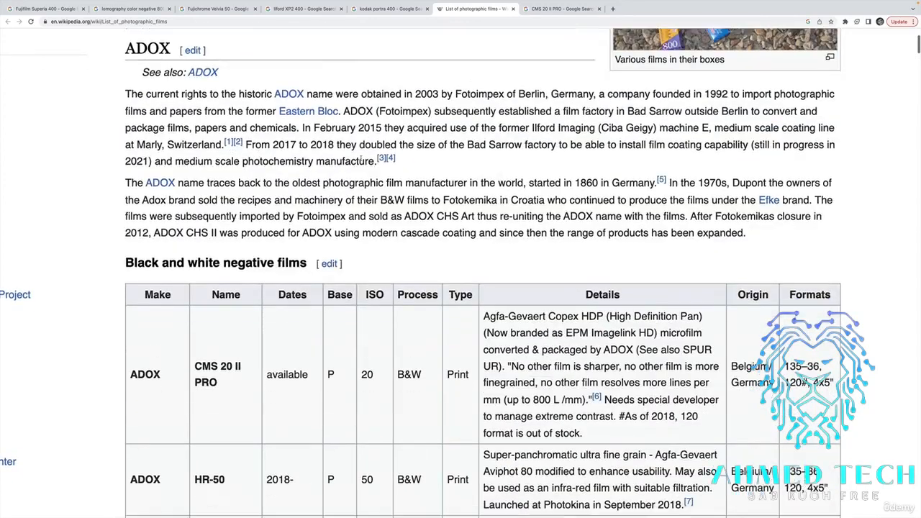
pyautogui.moveTo(196, 233); pyautogui.dragTo(238, 245)
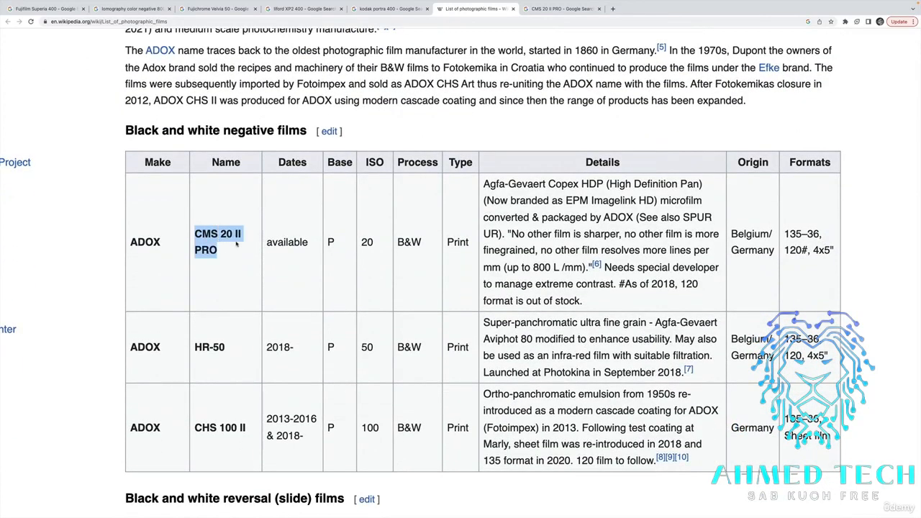
pyautogui.click(238, 245)
# Examine several enlarged sample photos in the Google Images results for CMS 20 II PRO.
pyautogui.click(560, 9)
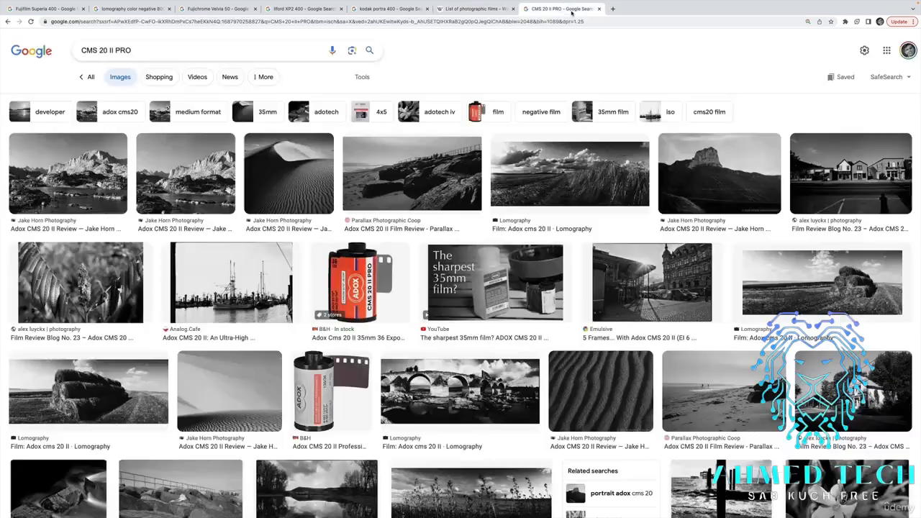
pyautogui.click(196, 179)
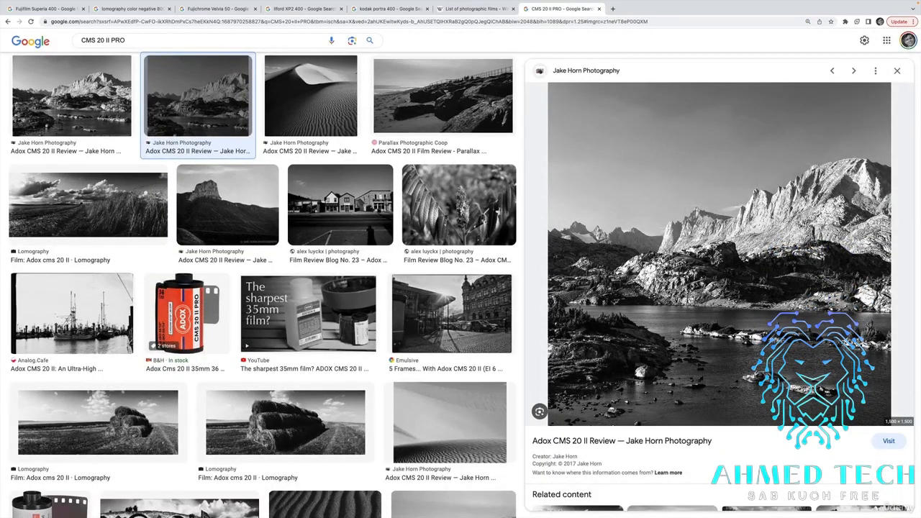
pyautogui.press('Right')
pyautogui.press('Right')
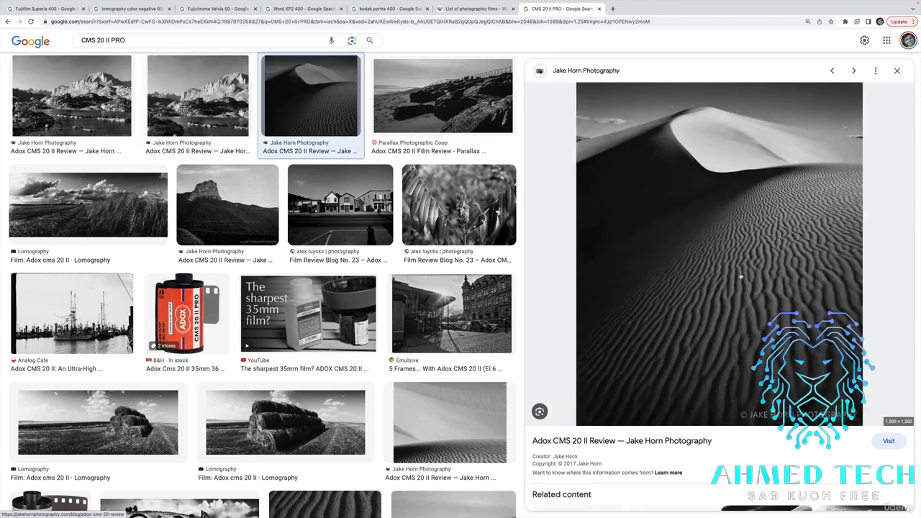
pyautogui.press('Right')
pyautogui.press('Right')
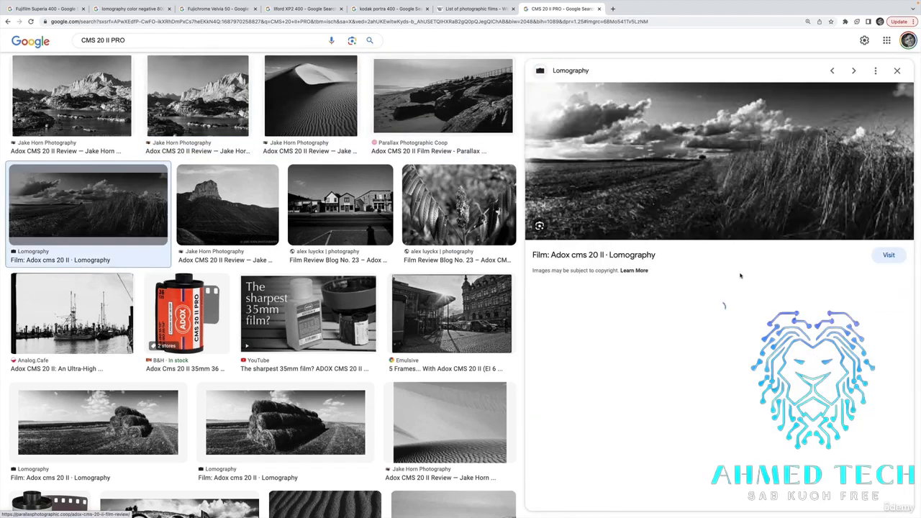
pyautogui.press('Left')
pyautogui.press('Left')
pyautogui.press('Left')
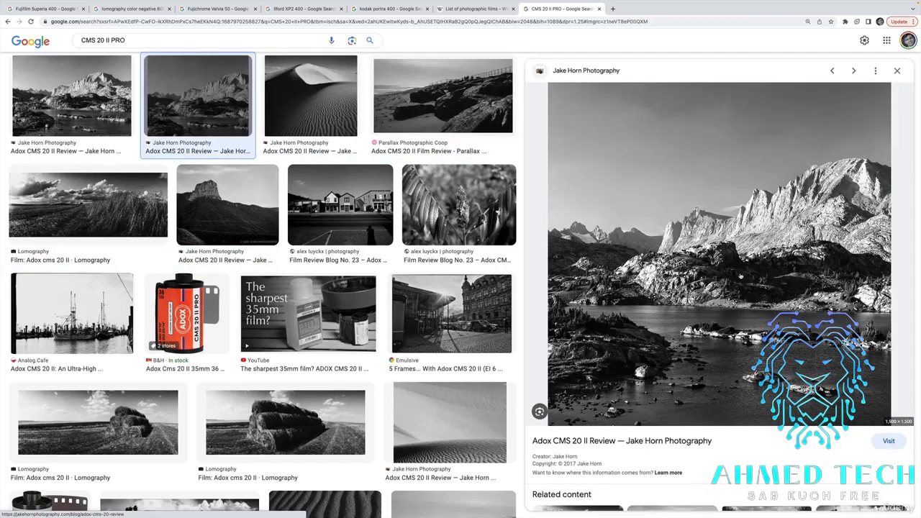
pyautogui.scroll(-1, 741, 276)
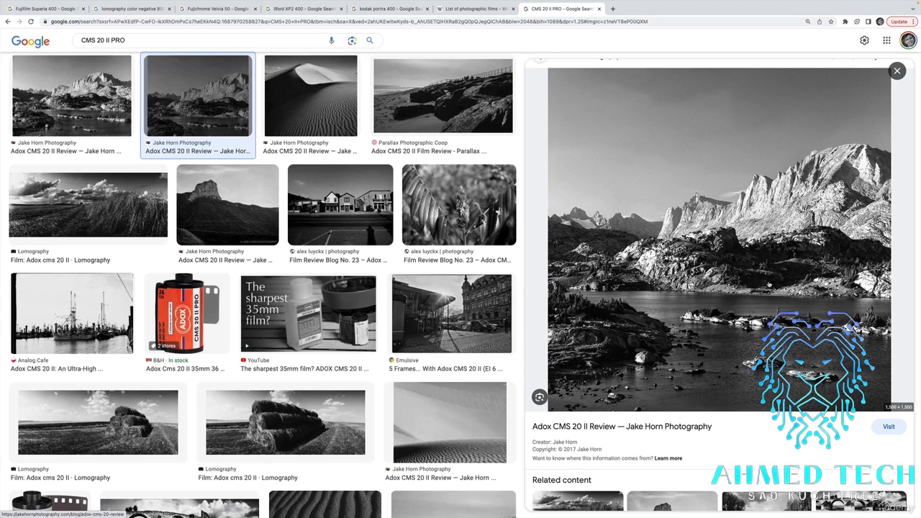
pyautogui.scroll(3, 770, 285)
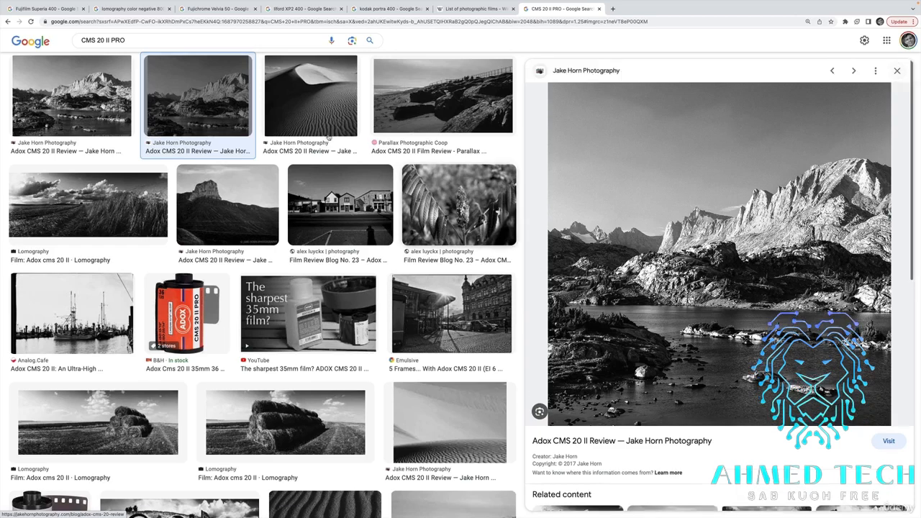
# Copy "CMS 20 II PRO" from its Google Images search and submit the scarf prompt in Discord with it replacing "kodak portra 400".
pyautogui.click(155, 53)
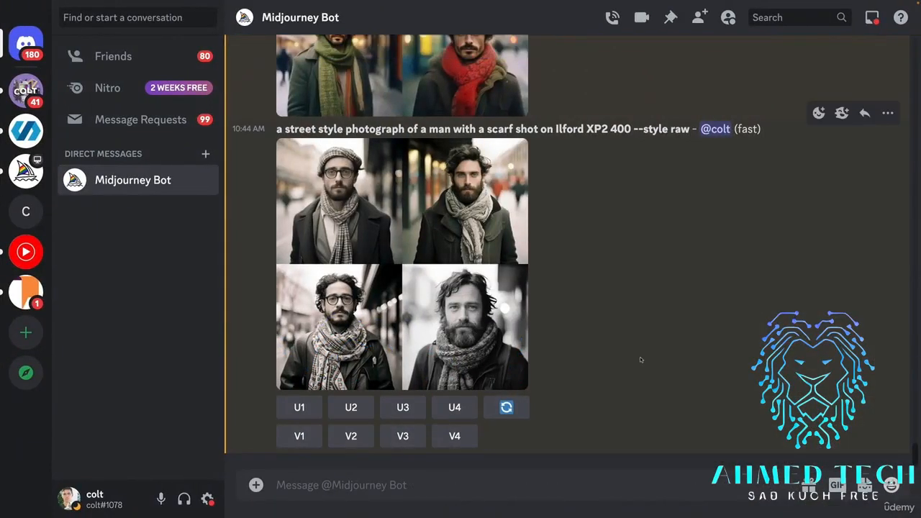
pyautogui.press('Up')
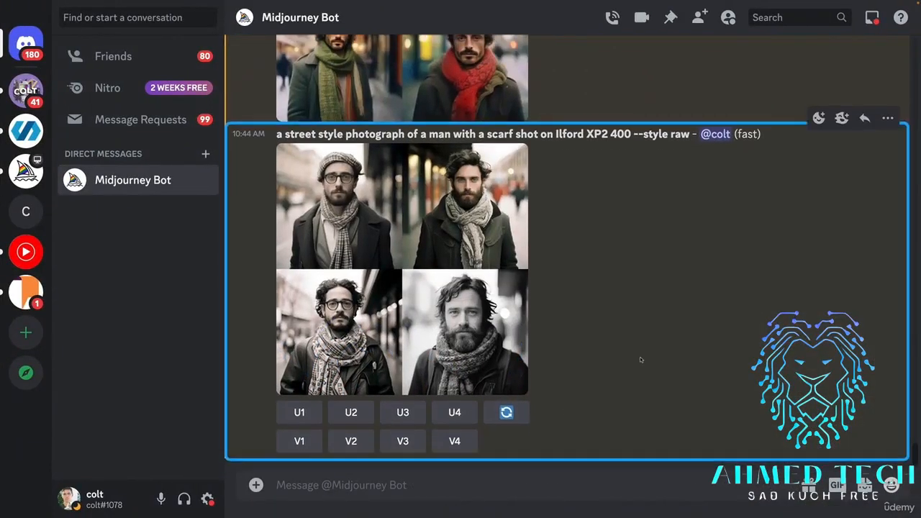
pyautogui.click(550, 484)
pyautogui.press('Up')
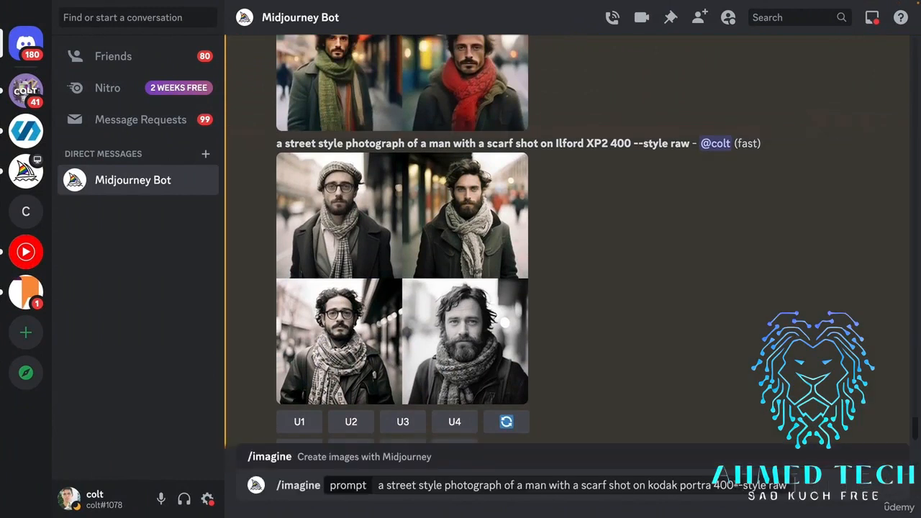
pyautogui.moveTo(734, 485); pyautogui.dragTo(645, 485)
pyautogui.press('BackSpace')
pyautogui.write('CMS 20 II PRO')
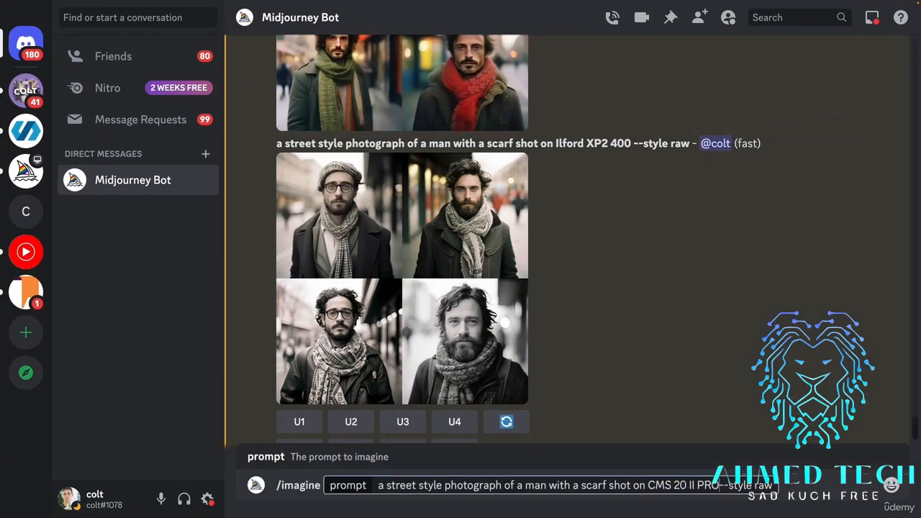
pyautogui.press('Return')
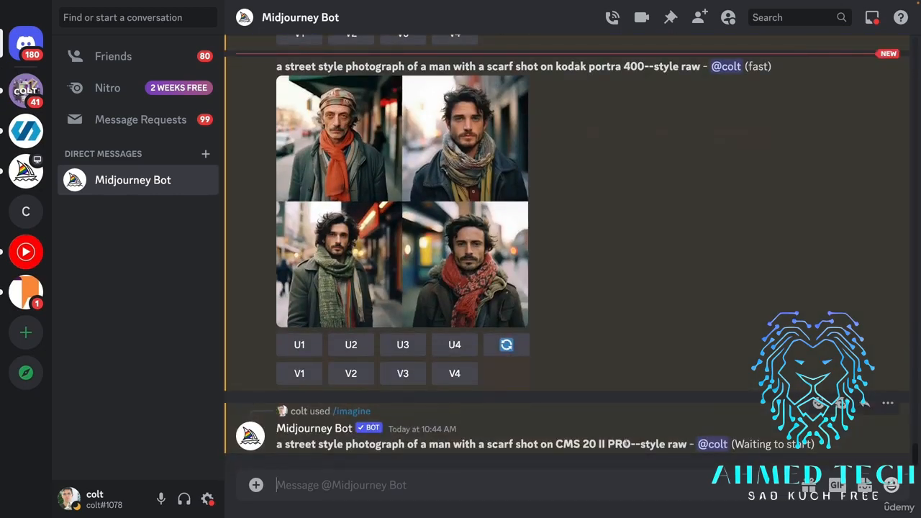
# View the Kodak Portra 400 scarf grid at enlarged size and upscale its second image.
pyautogui.scroll(5, 619, 319)
pyautogui.scroll(-3, 619, 319)
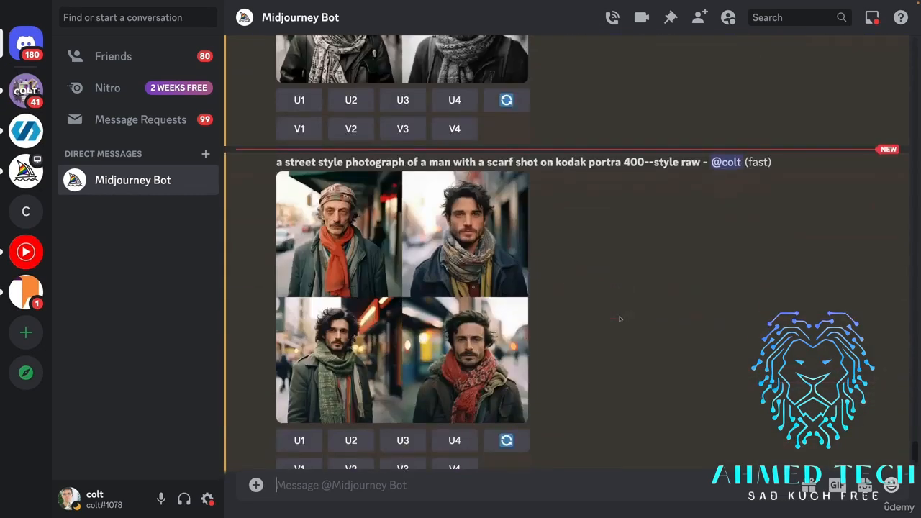
pyautogui.click(436, 260)
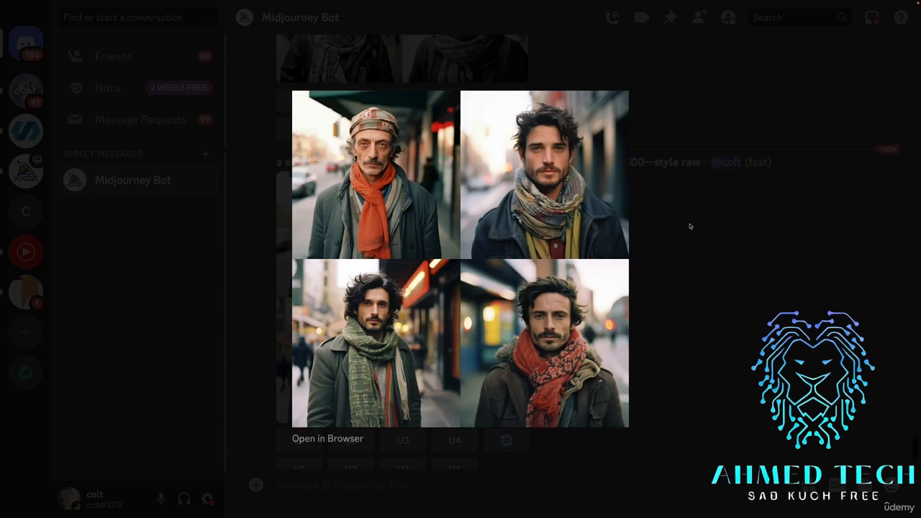
pyautogui.click(636, 200)
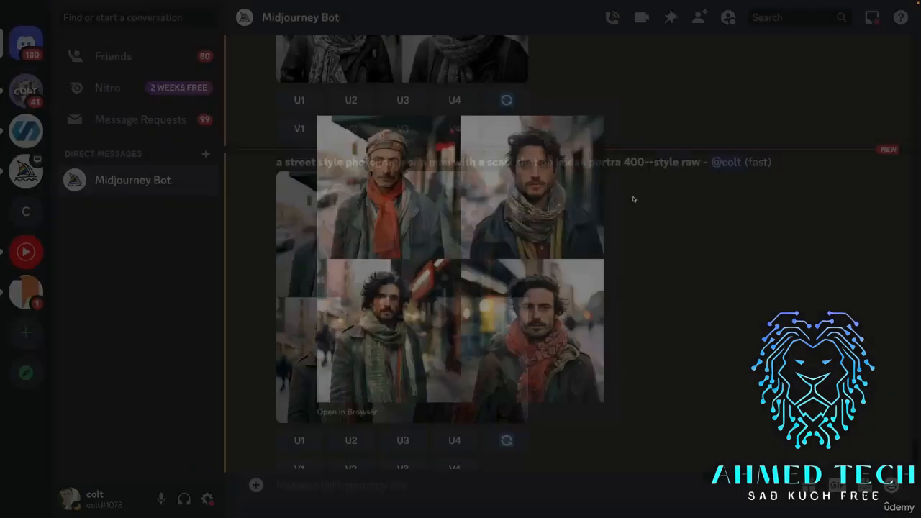
pyautogui.scroll(-3, 543, 261)
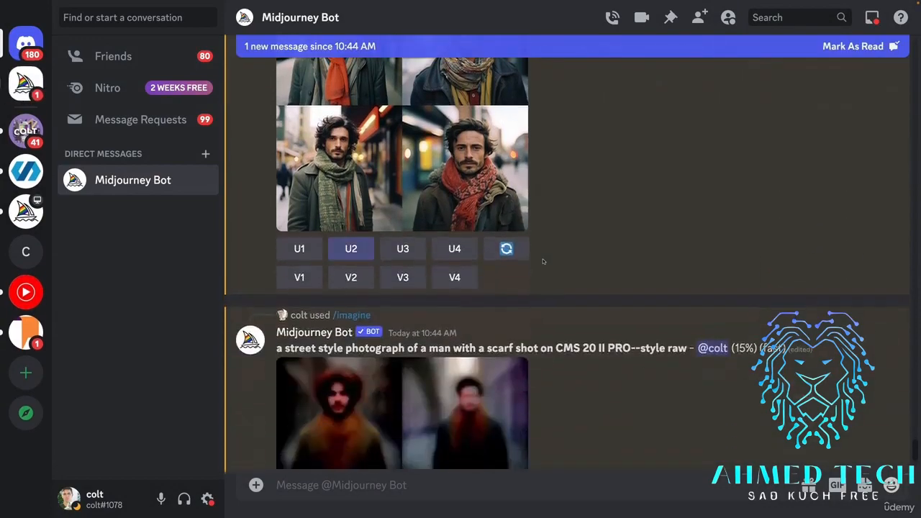
# Compare the upscaled plain --style raw portrait with the upscaled Kodak Portra 400 portrait at enlarged size.
pyautogui.scroll(15, 543, 262)
pyautogui.scroll(-2, 555, 206)
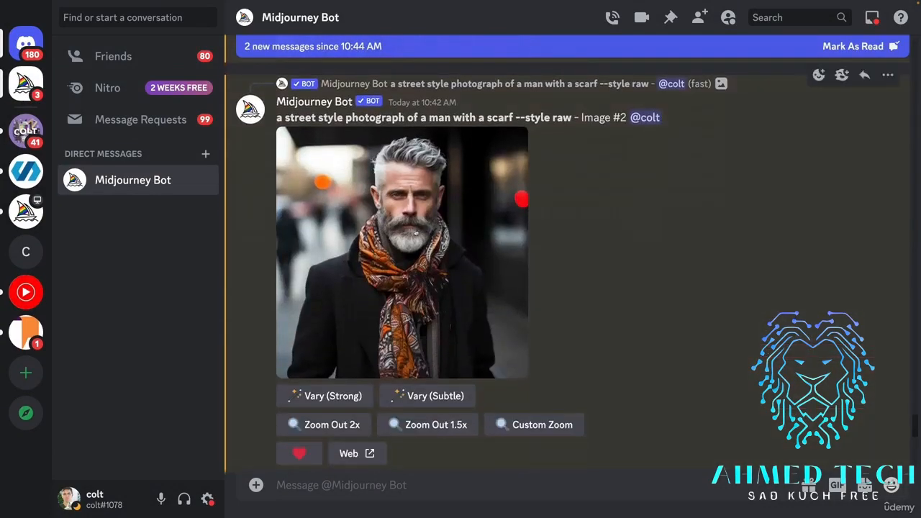
pyautogui.click(417, 231)
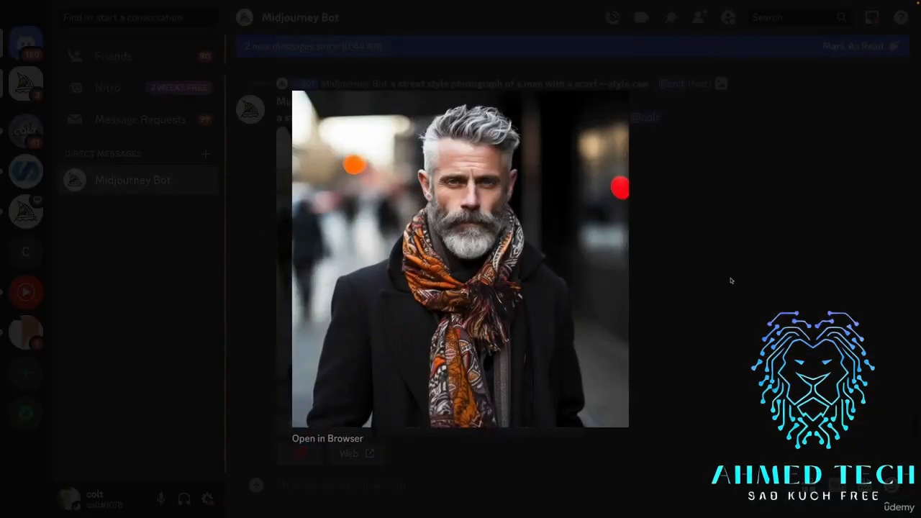
pyautogui.click(689, 248)
pyautogui.scroll(-10, 670, 245)
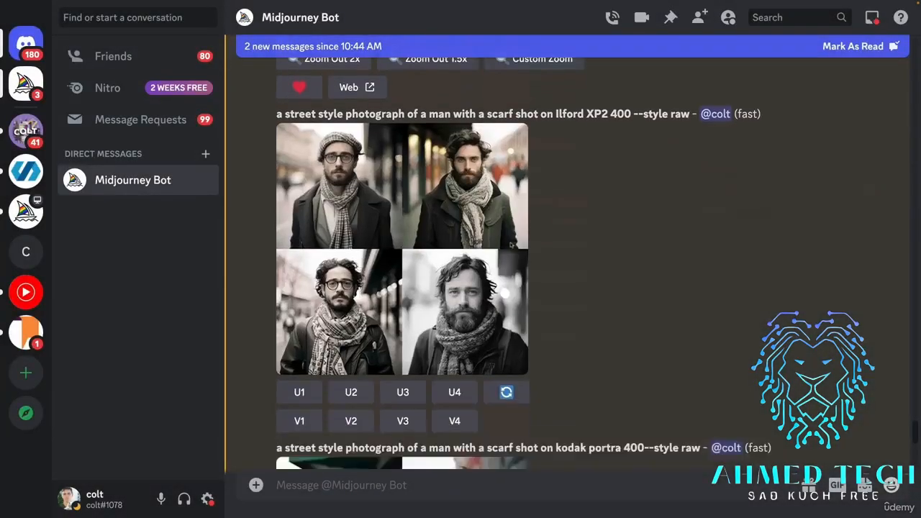
pyautogui.scroll(-6, 475, 283)
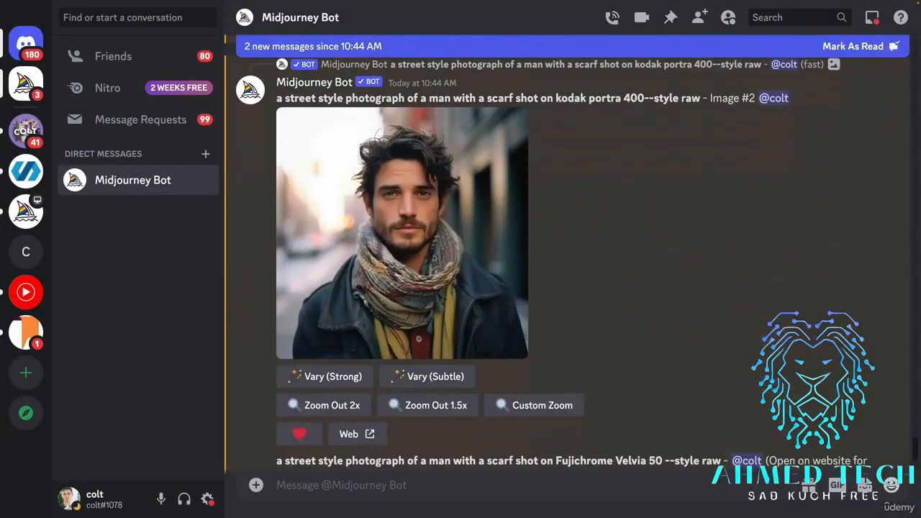
pyautogui.click(489, 274)
pyautogui.click(640, 257)
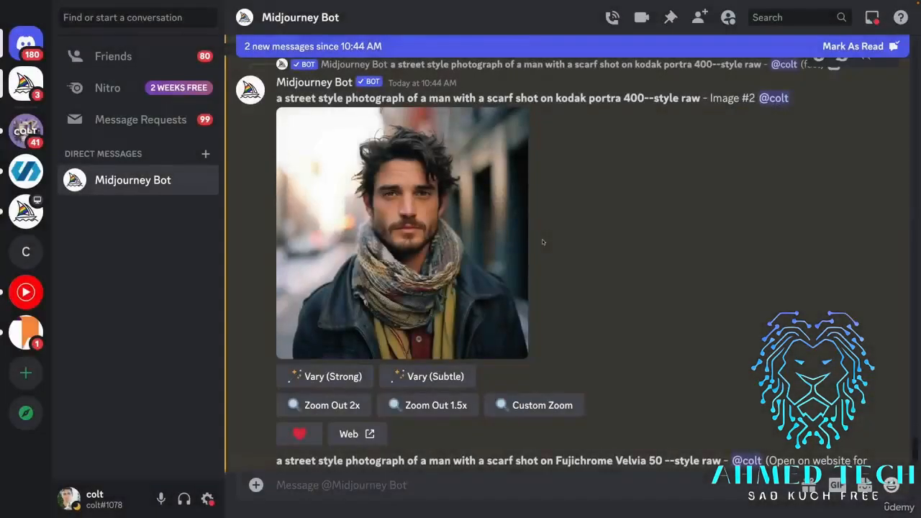
# View the upscaled Fujifilm Superia 400 and lomography color negative 800 portraits at enlarged size.
pyautogui.scroll(6, 542, 238)
pyautogui.scroll(3, 544, 243)
pyautogui.click(495, 266)
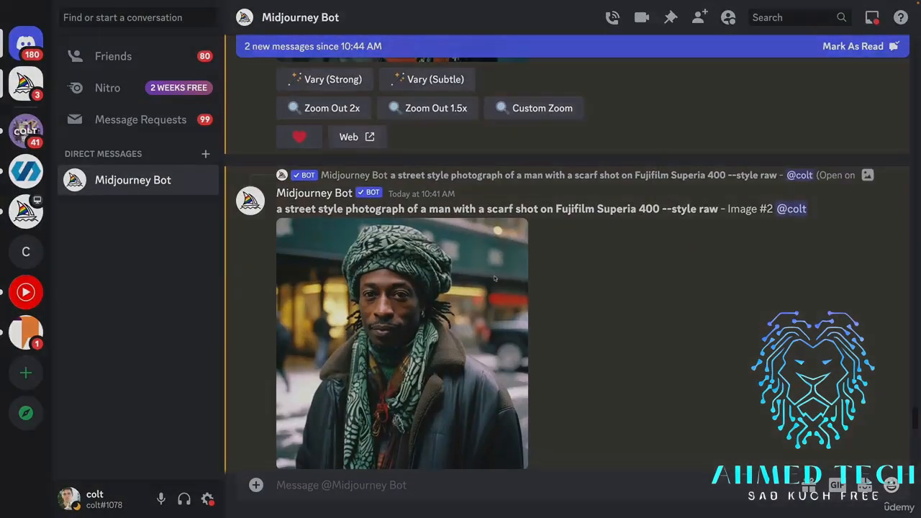
pyautogui.click(717, 281)
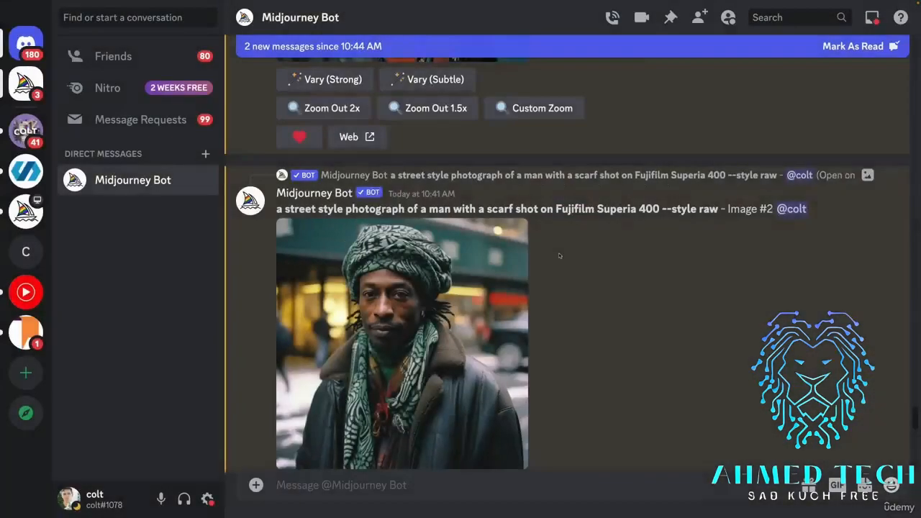
pyautogui.scroll(5, 435, 244)
pyautogui.click(434, 244)
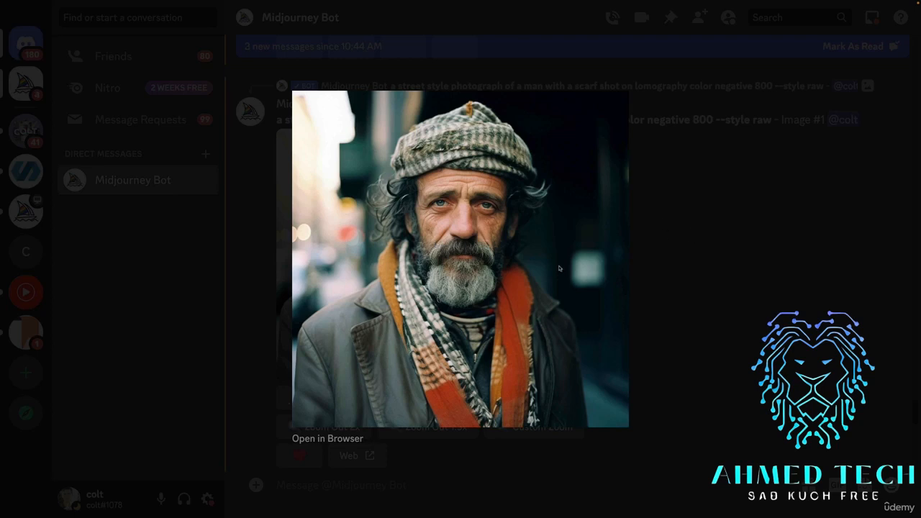
pyautogui.click(716, 293)
# Review the scarf results in the chat from Fujifilm Superia 400 through plain --style raw, Ilford XP2 400 and Kodak Portra 400 to Fujichrome Velvia 50.
pyautogui.scroll(-5, 673, 285)
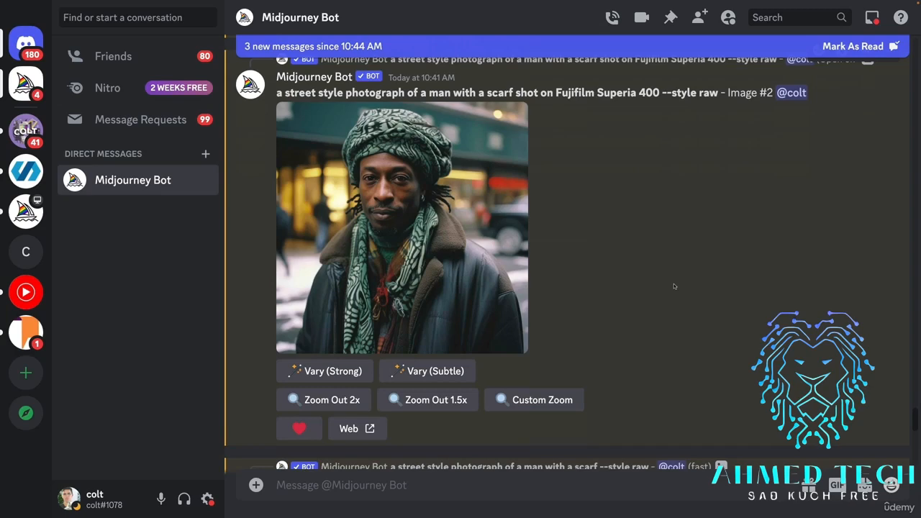
pyautogui.scroll(-3, 673, 286)
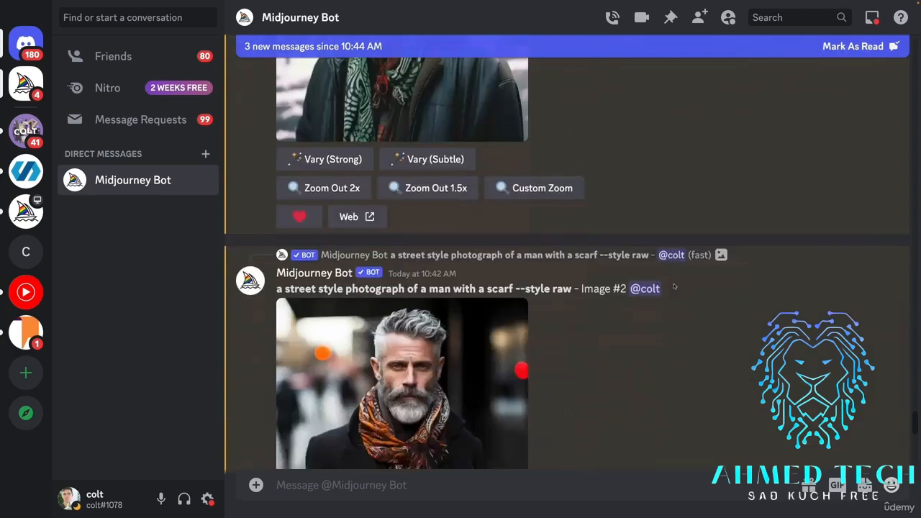
pyautogui.scroll(-4, 674, 286)
pyautogui.scroll(-5, 674, 287)
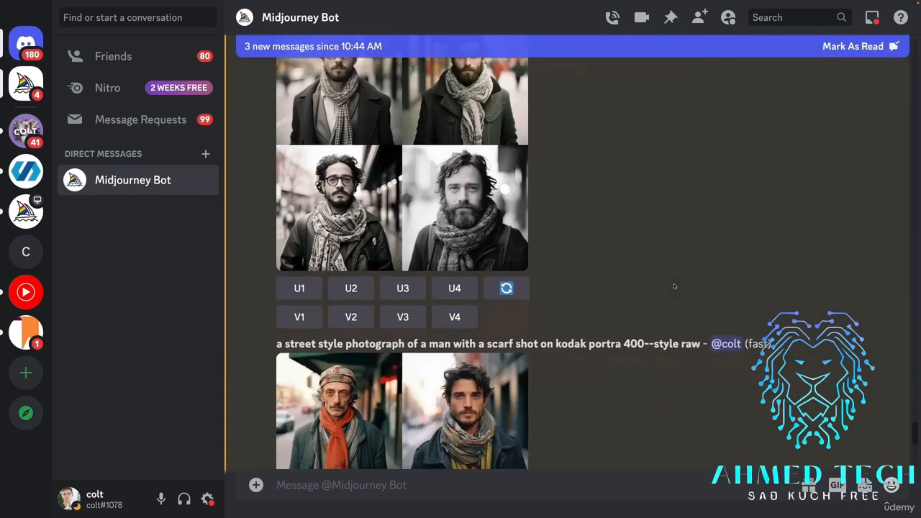
pyautogui.scroll(2, 673, 286)
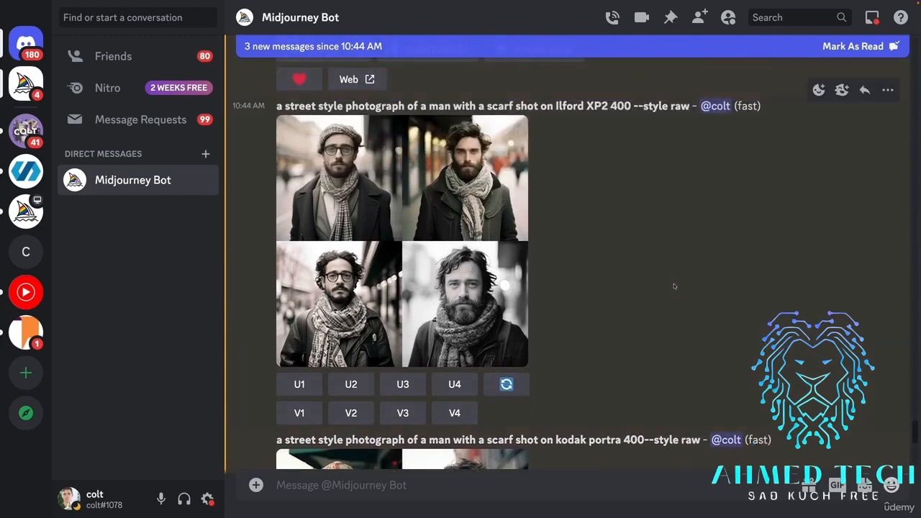
pyautogui.scroll(-5, 626, 241)
pyautogui.scroll(-10, 626, 241)
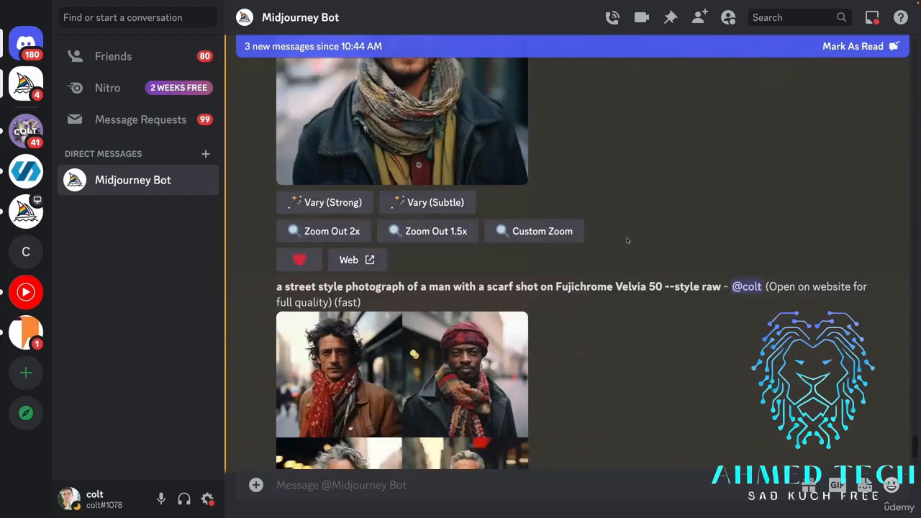
# View the Fujichrome Velvia 50 scarf grid at enlarged size.
pyautogui.scroll(2, 626, 241)
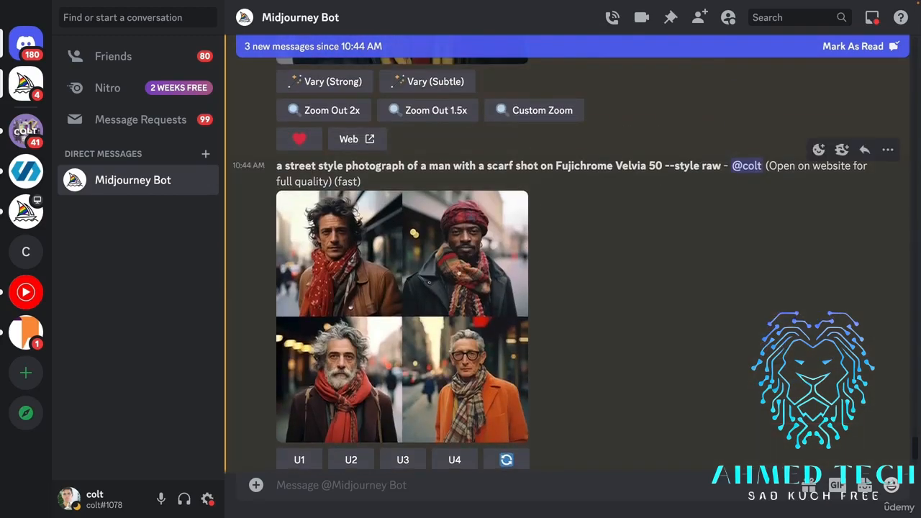
pyautogui.click(461, 263)
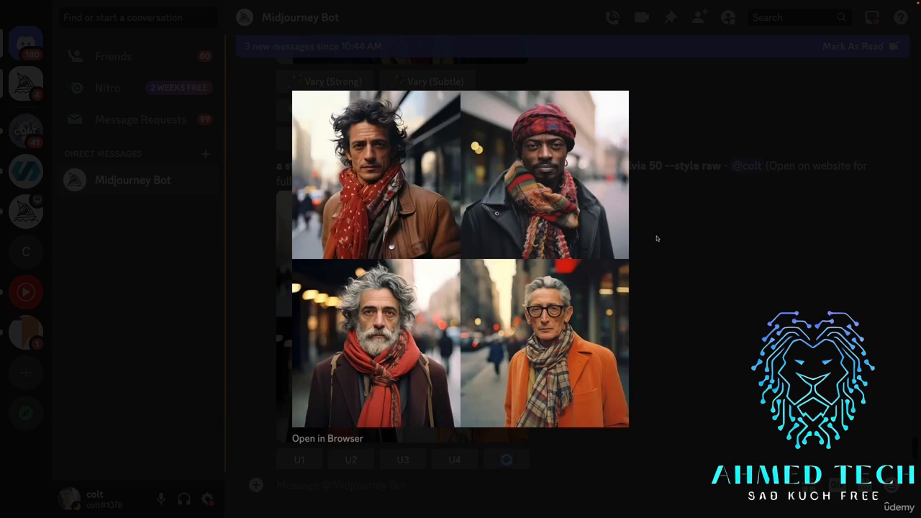
pyautogui.click(656, 239)
pyautogui.scroll(-4, 620, 268)
pyautogui.scroll(5, 624, 281)
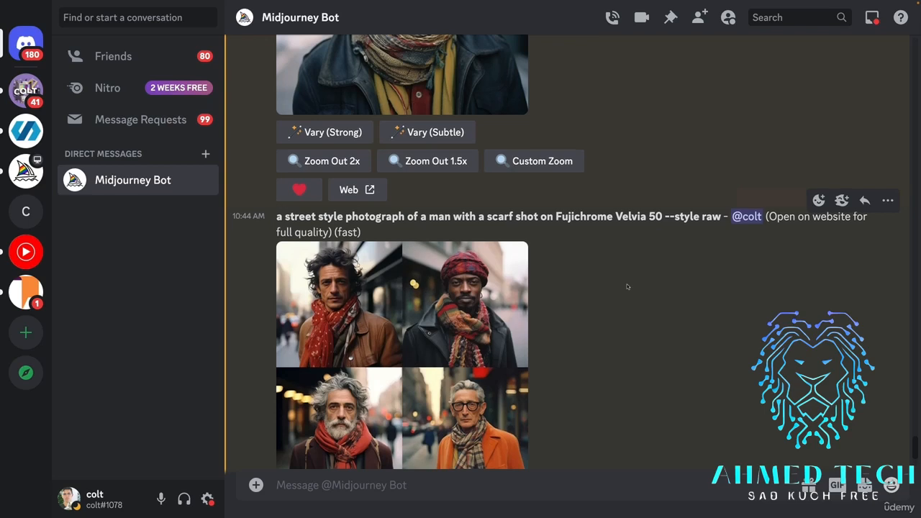
# Compare the CMS 20 II PRO scarf grid, also at enlarged size, with the Google image results for that film in the browser.
pyautogui.scroll(-6, 627, 286)
pyautogui.moveTo(552, 129); pyautogui.dragTo(632, 129)
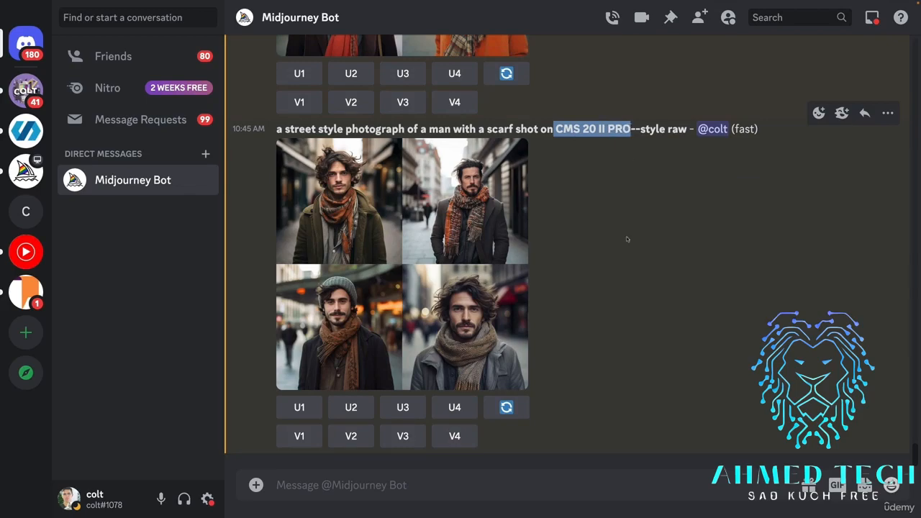
pyautogui.hotkey('ctrl', 'Left')
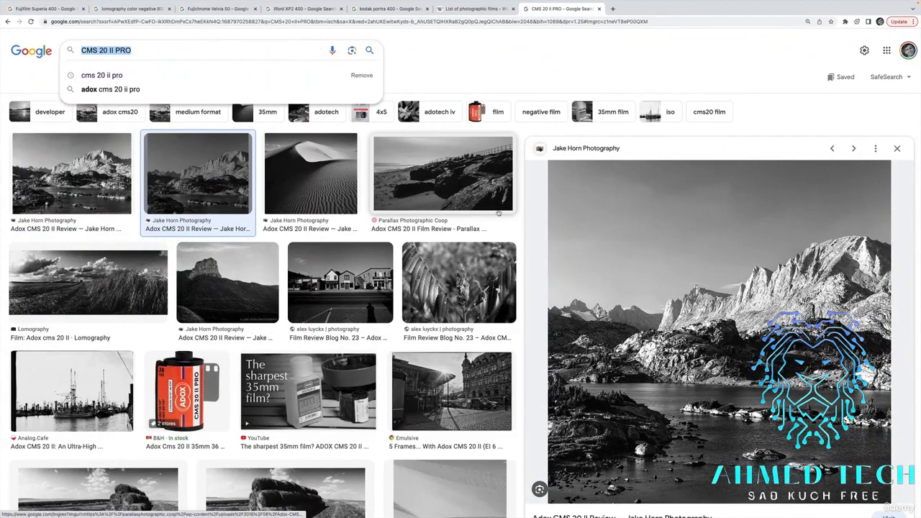
pyautogui.scroll(-1, 499, 212)
pyautogui.hotkey('ctrl', 'Right')
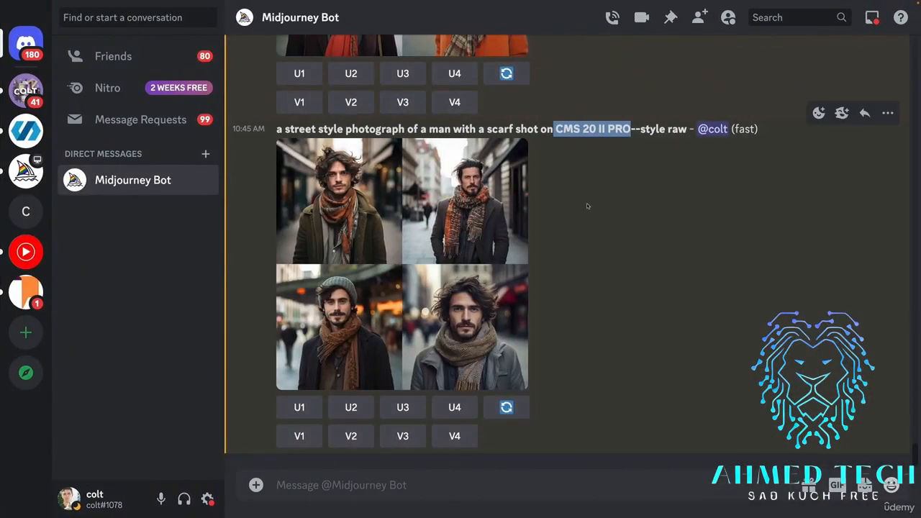
pyautogui.click(493, 204)
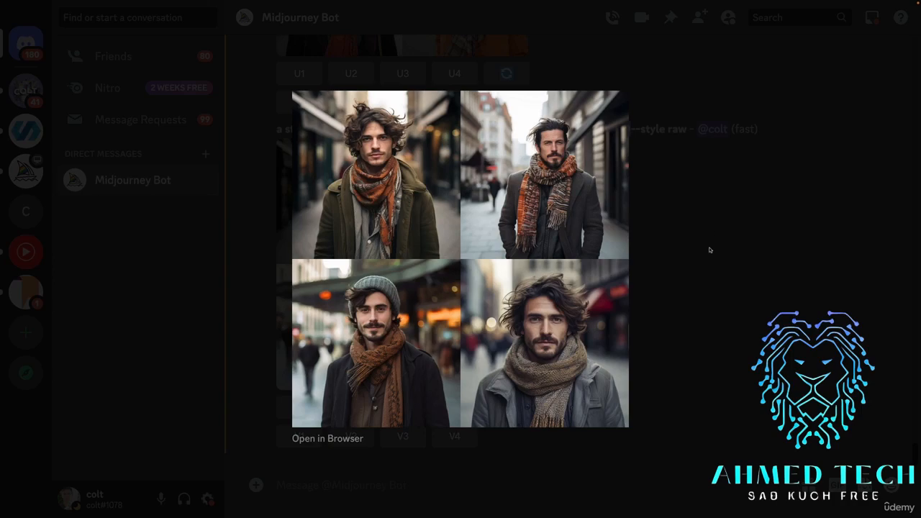
pyautogui.click(709, 246)
# Review the earlier scarf results in the chat from Fujichrome Velvia 50 back through Kodak Portra 400 to the black-and-white grid above it.
pyautogui.scroll(-5, 709, 247)
pyautogui.scroll(1, 709, 249)
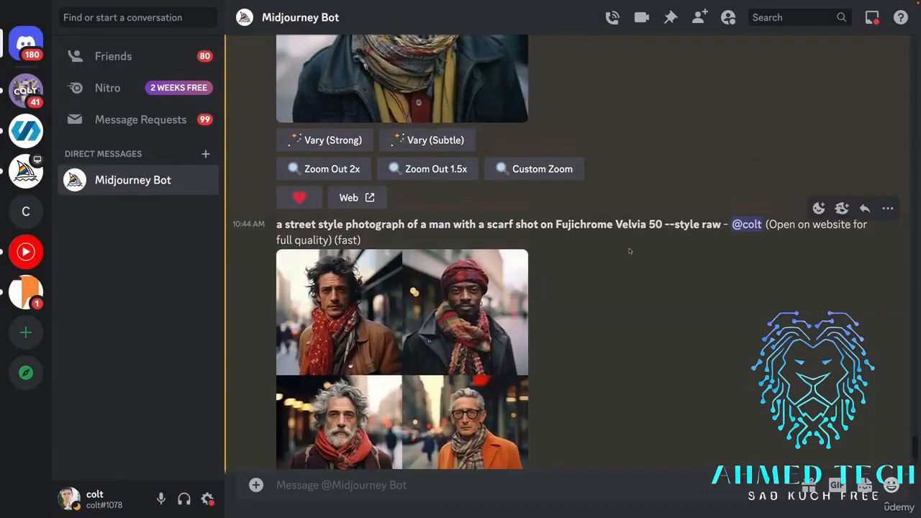
pyautogui.scroll(6, 708, 247)
pyautogui.scroll(1, 675, 298)
pyautogui.scroll(1, 675, 297)
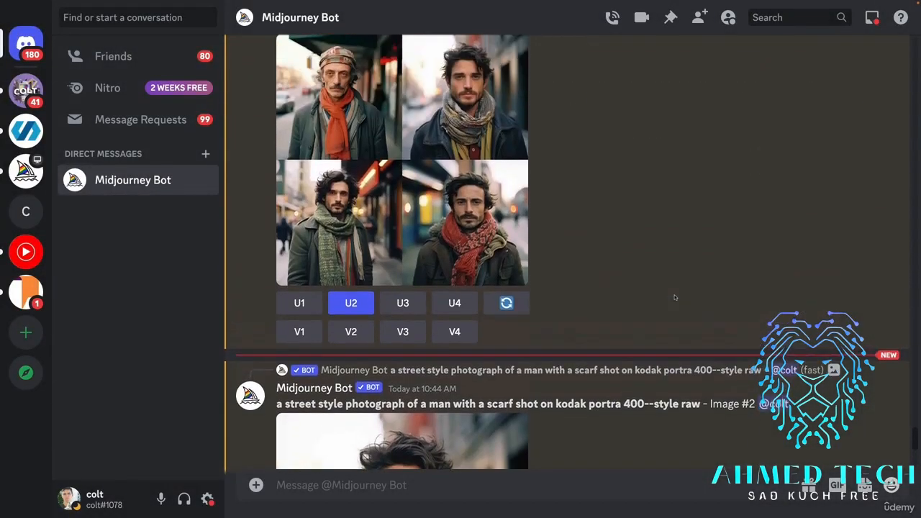
pyautogui.scroll(3, 675, 297)
pyautogui.scroll(-4, 647, 288)
pyautogui.scroll(-3, 622, 276)
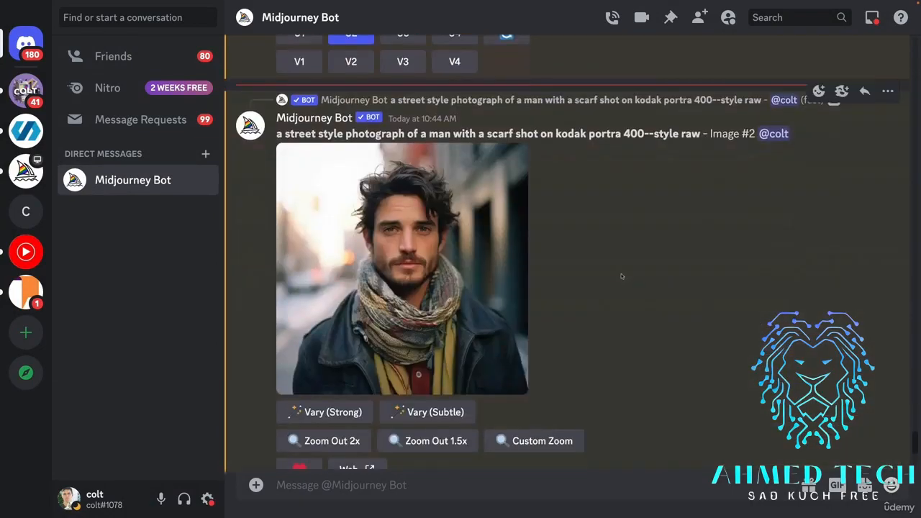
pyautogui.scroll(10, 621, 276)
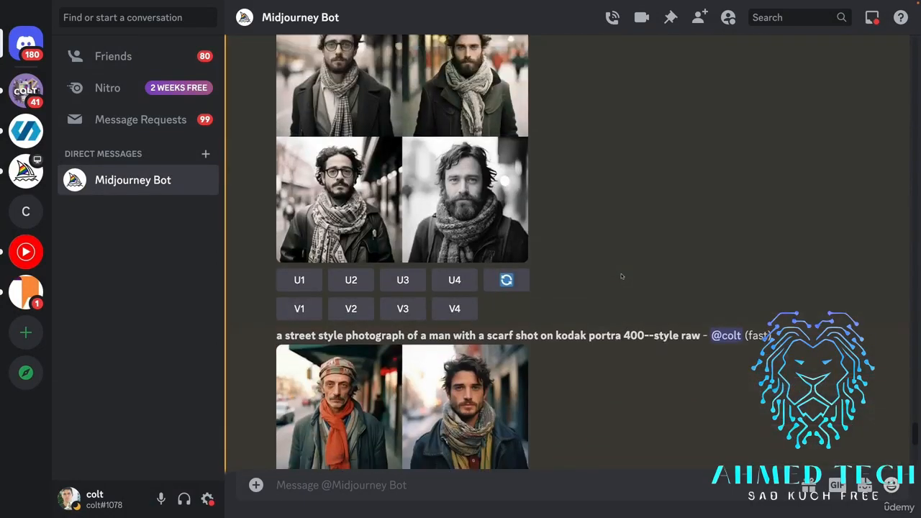
pyautogui.scroll(-10, 622, 276)
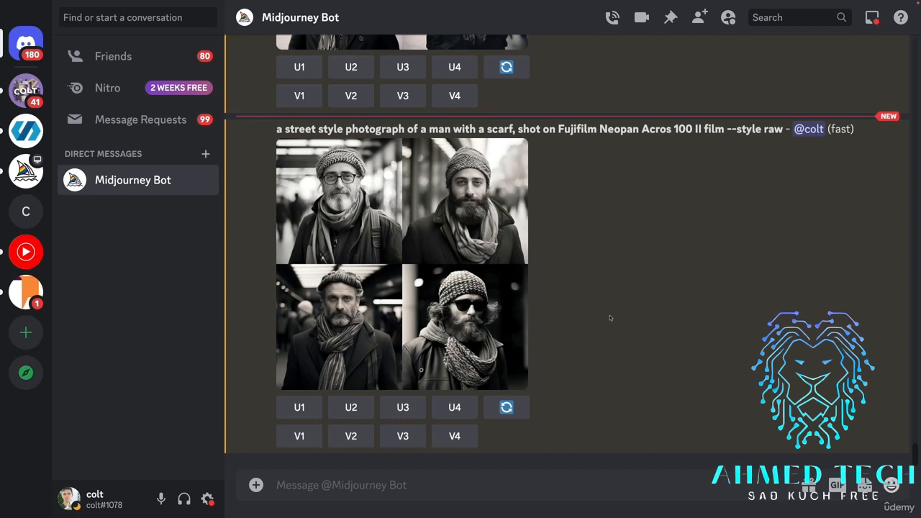
# Examine the Fujifilm Neopan Acros 100 II prompt and view its scarf grid at enlarged size.
pyautogui.scroll(3, 611, 295)
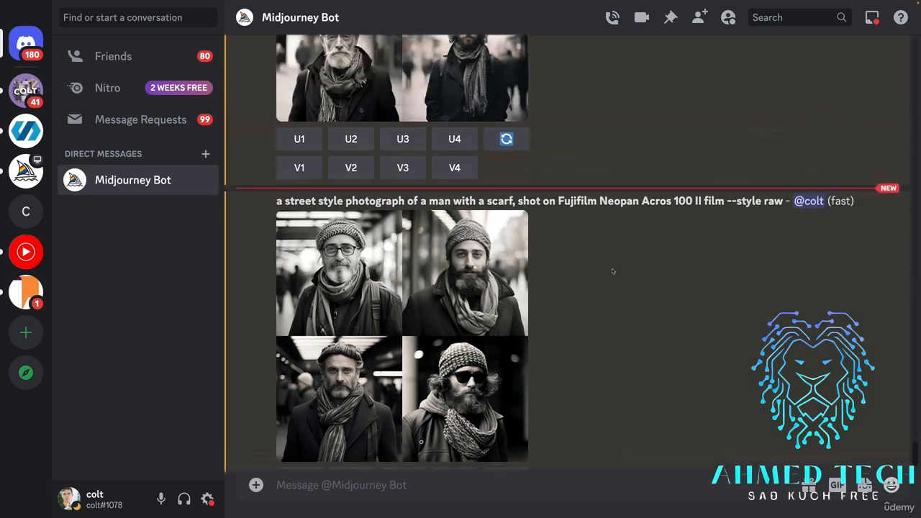
pyautogui.scroll(-2, 613, 281)
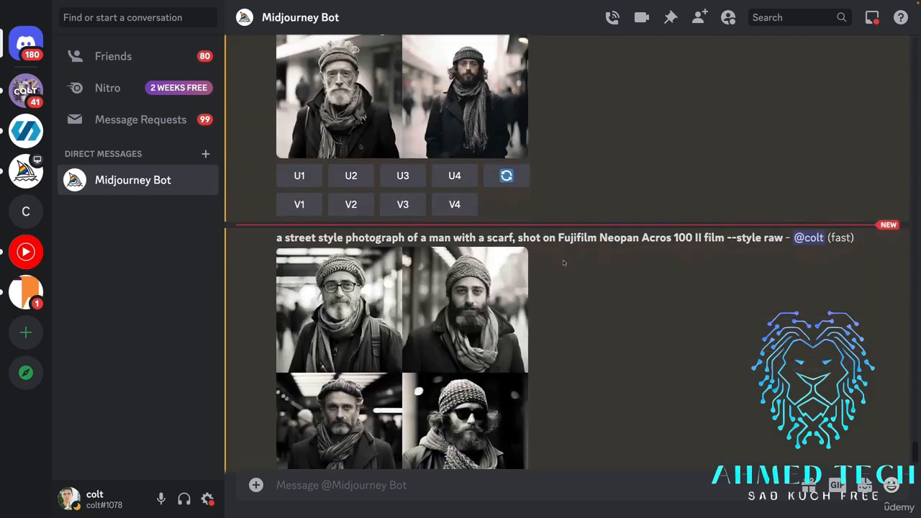
pyautogui.moveTo(642, 240); pyautogui.dragTo(661, 241)
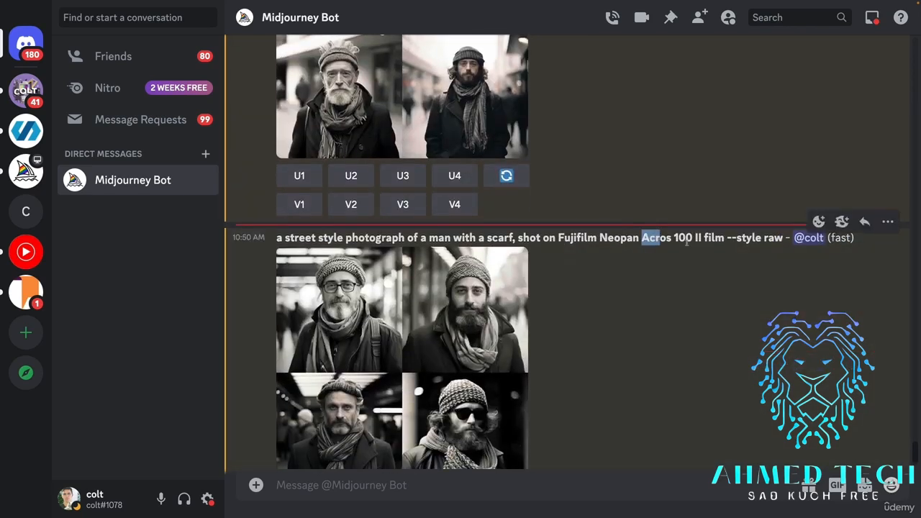
pyautogui.scroll(-1, 651, 252)
pyautogui.scroll(-2, 602, 261)
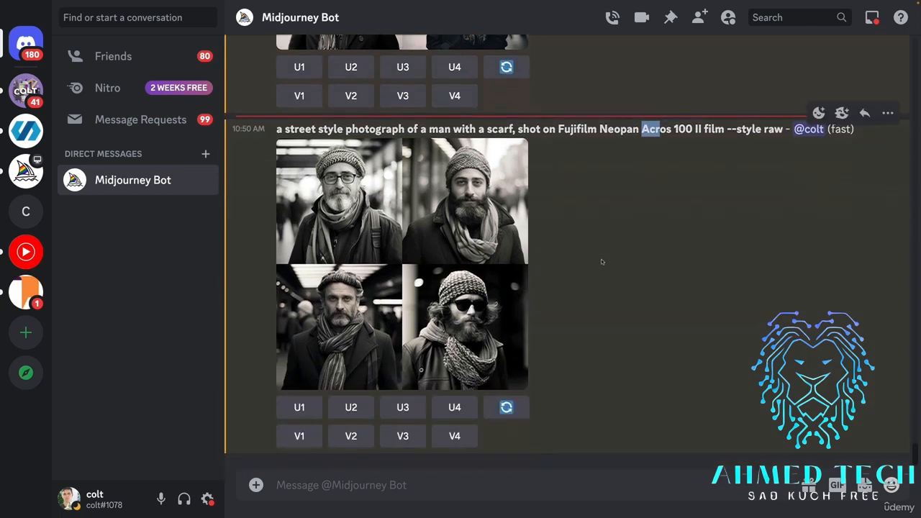
pyautogui.click(408, 244)
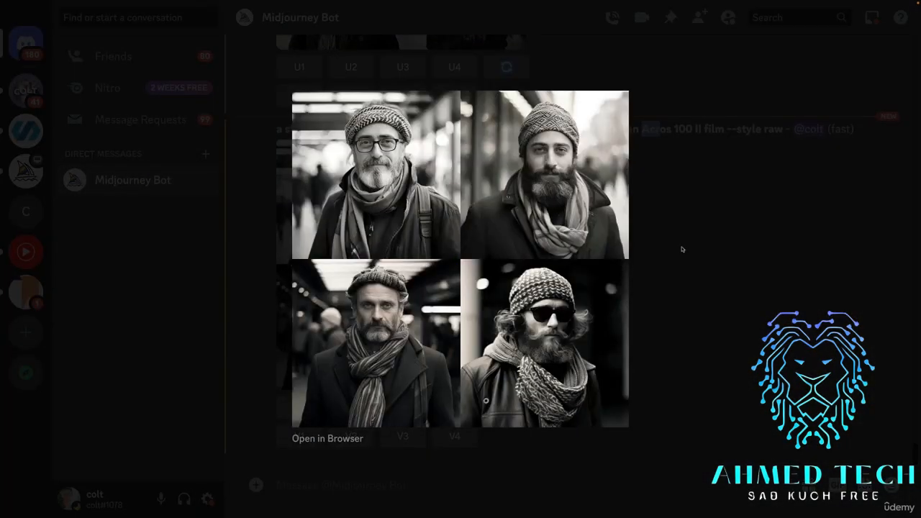
pyautogui.click(682, 249)
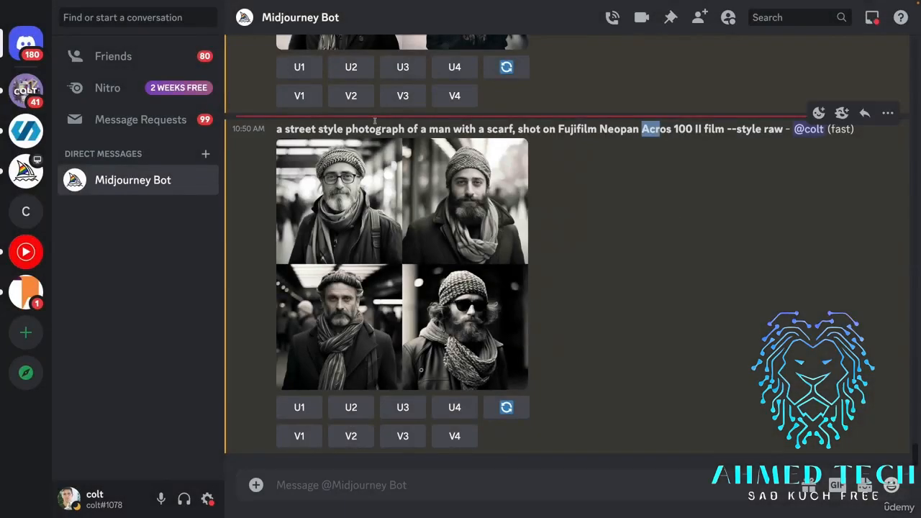
# Highlight the subject and film stock wording in the Fujifilm Neopan Acros 100 II prompt.
pyautogui.moveTo(371, 129); pyautogui.dragTo(305, 129)
pyautogui.moveTo(475, 116); pyautogui.dragTo(617, 143)
pyautogui.click(644, 128)
pyautogui.moveTo(575, 129); pyautogui.dragTo(687, 130)
pyautogui.click(656, 151)
# View the Ilford Delta 100 scarf grid at enlarged size twice, checking its prompt in between.
pyautogui.scroll(3, 606, 208)
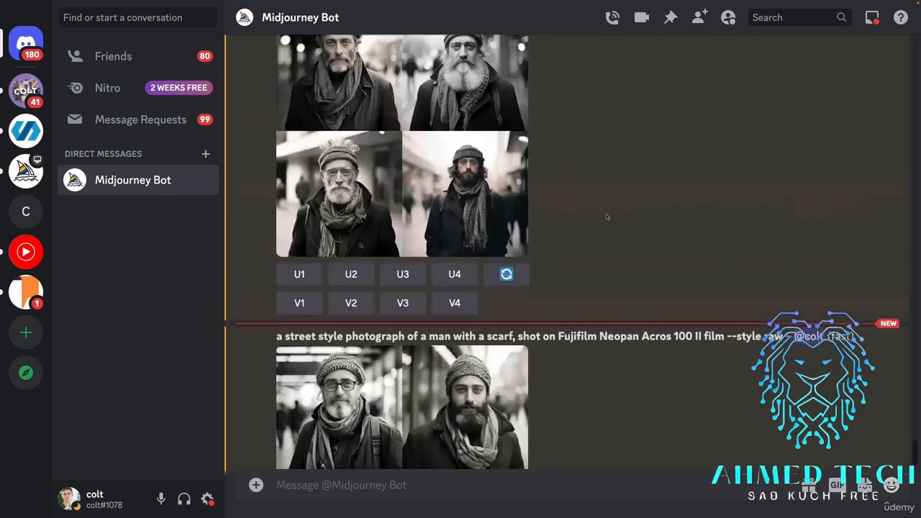
pyautogui.scroll(2, 607, 215)
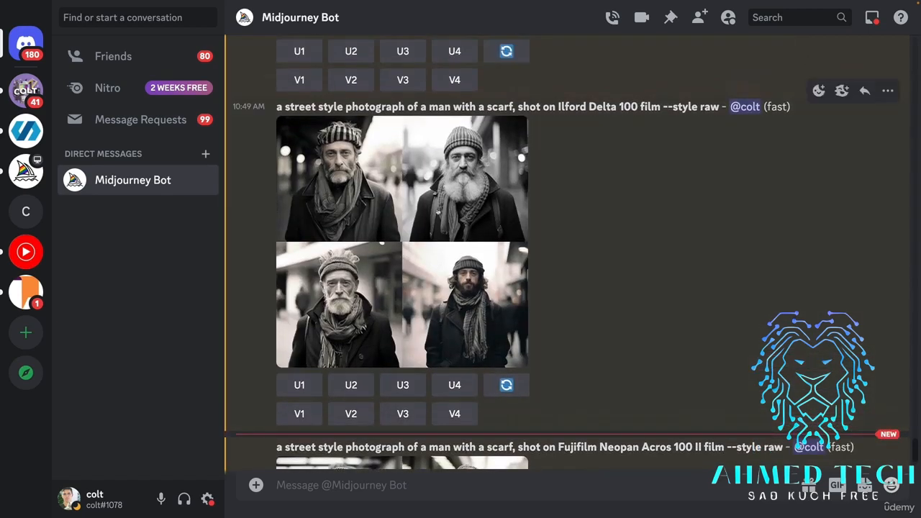
pyautogui.click(431, 238)
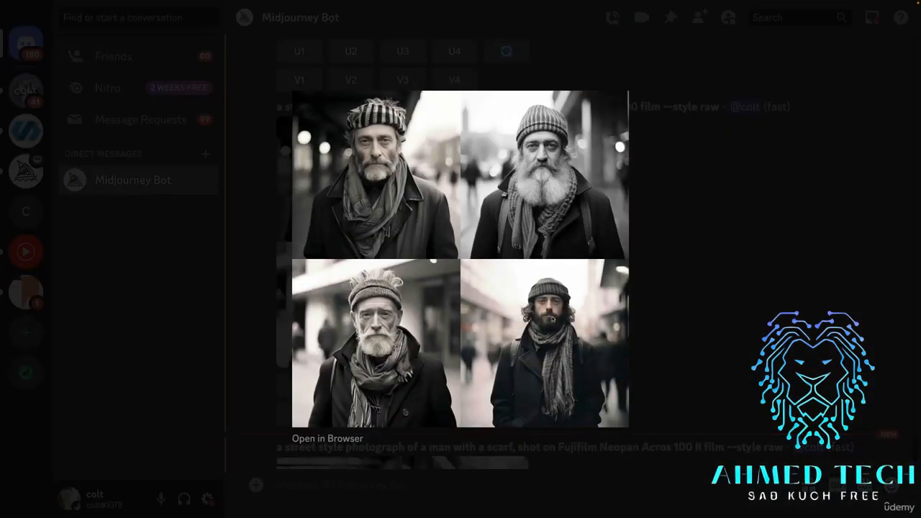
pyautogui.click(648, 211)
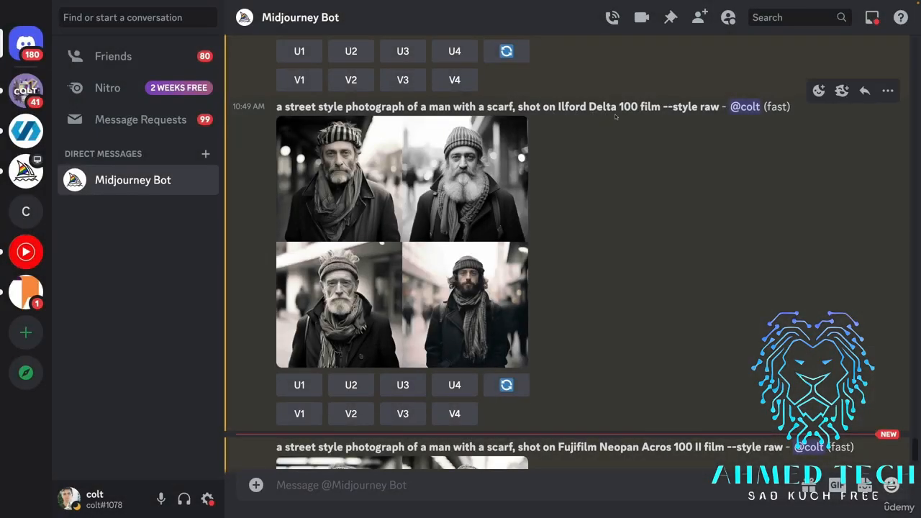
pyautogui.click(461, 207)
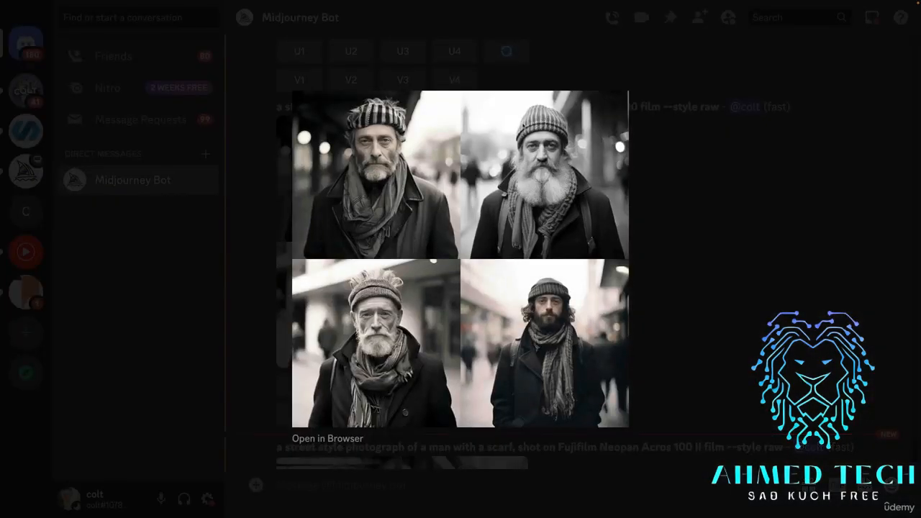
pyautogui.click(707, 275)
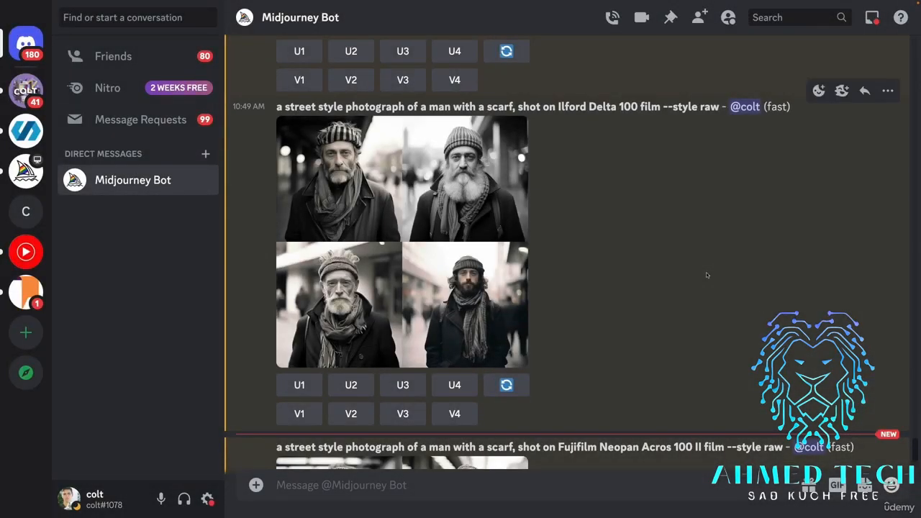
pyautogui.scroll(1, 735, 290)
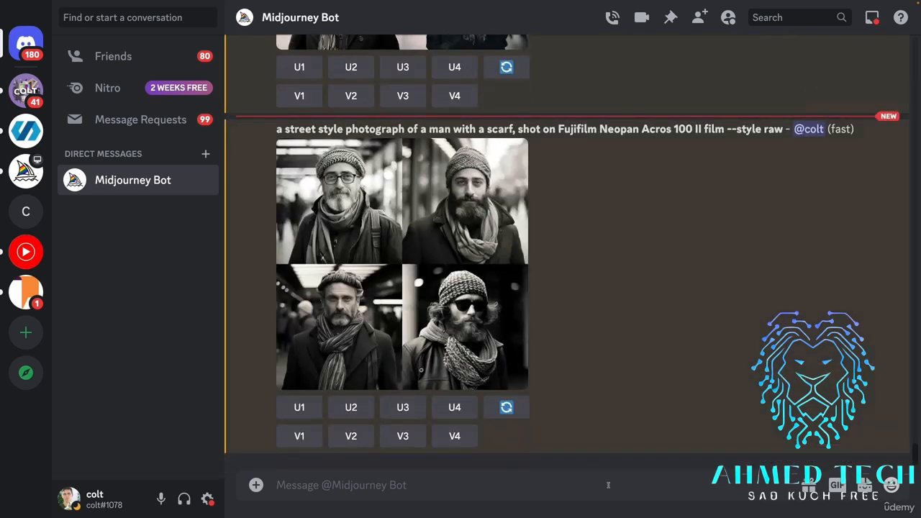
# Enter the /imagine prompt "alpine landscape, in the style of ansel adams" in the Midjourney Bot chat.
pyautogui.write('/imagine')
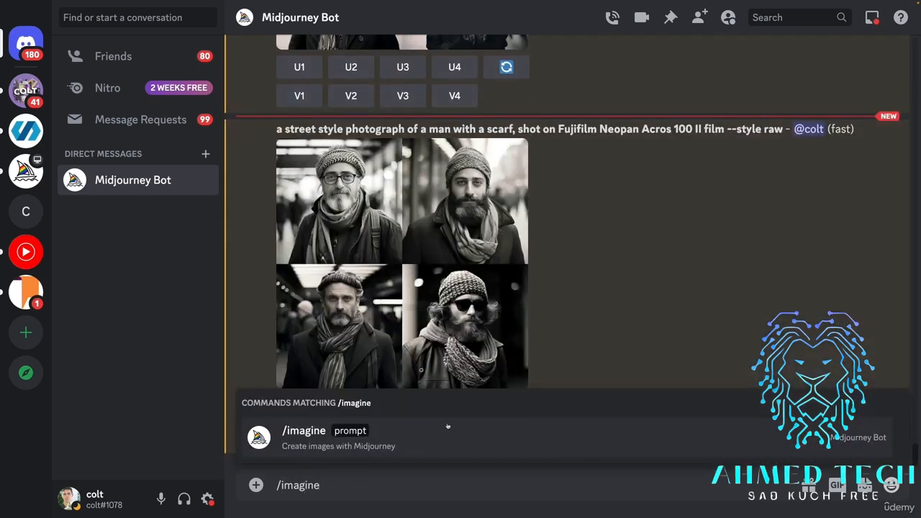
pyautogui.click(446, 427)
pyautogui.write('alp')
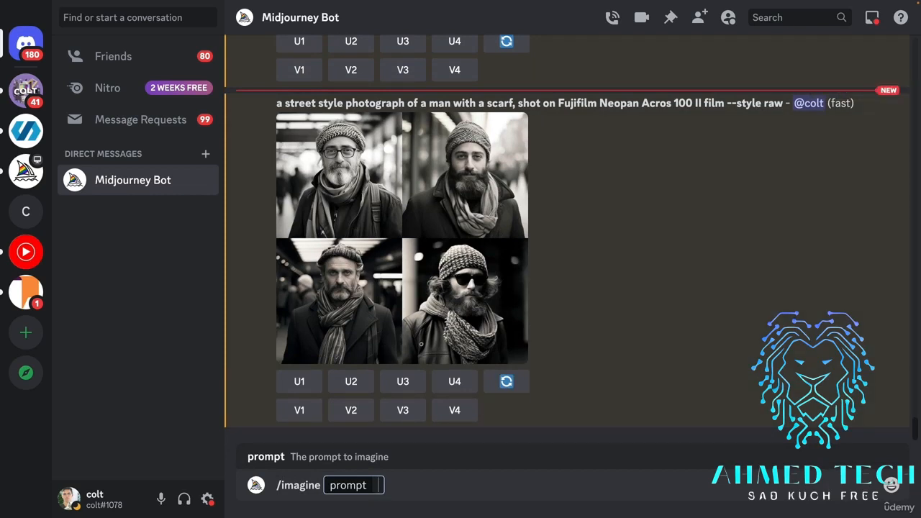
pyautogui.write('ine landscape,')
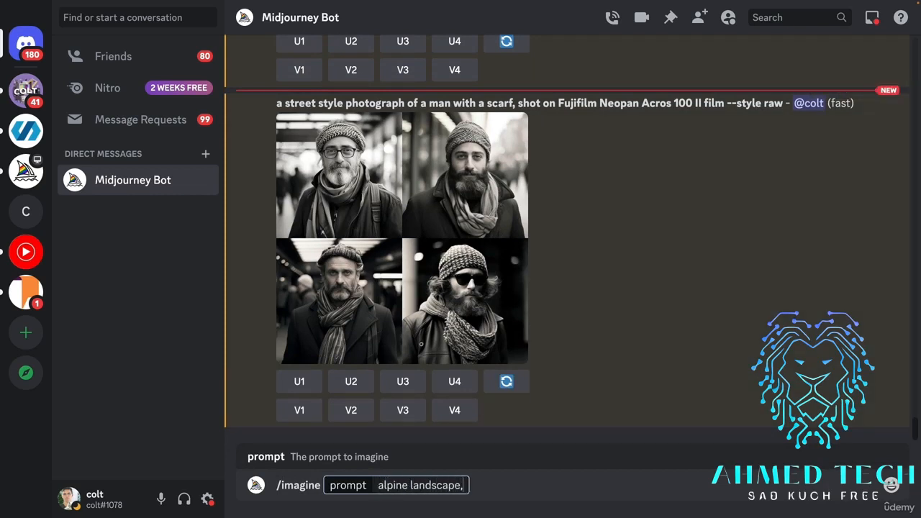
pyautogui.write(' in the style of anse')
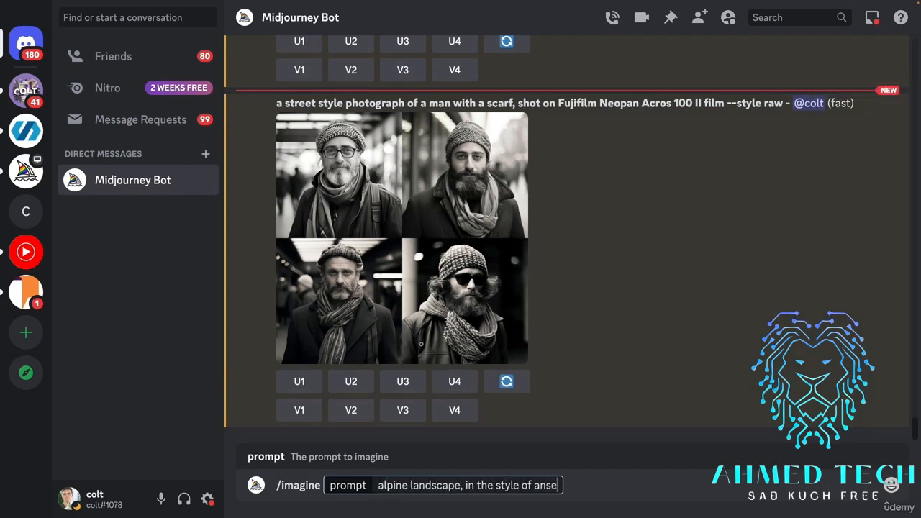
pyautogui.write('l adams')
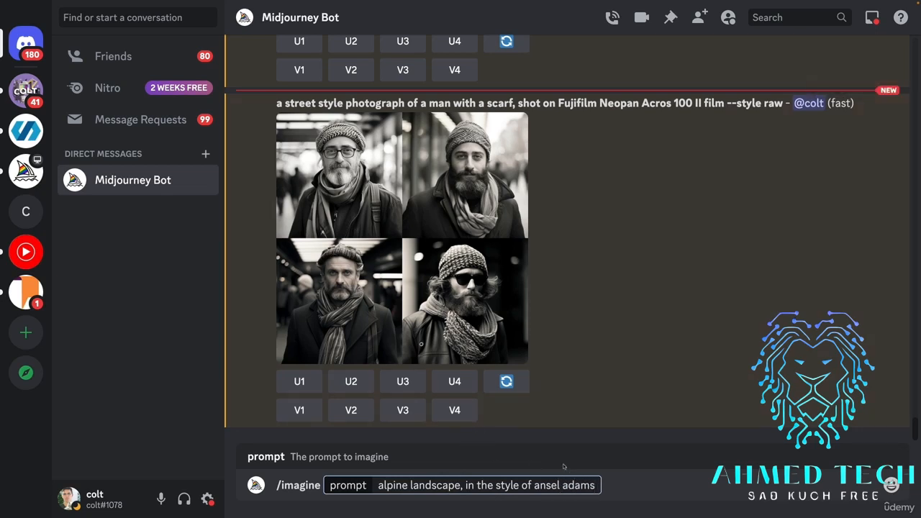
# Capitalize the photographer's name as "Ansel Adams" in the alpine landscape prompt and submit it.
pyautogui.click(568, 485)
pyautogui.press('BackSpace')
pyautogui.write('A')
pyautogui.click(540, 485)
pyautogui.write('A')
pyautogui.press('BackSpace')
pyautogui.press('BackSpace')
pyautogui.write('A')
pyautogui.press('Return')
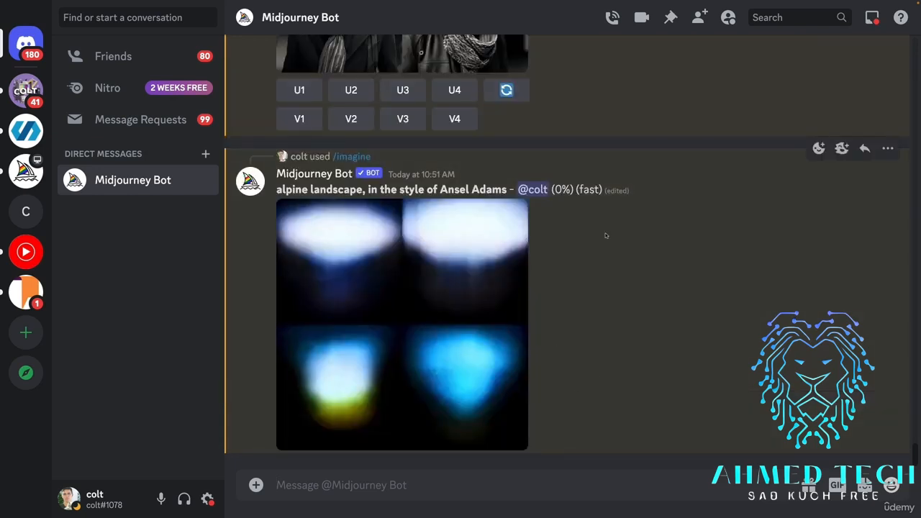
# Look over the alpine landscape grid and the Corporate Memphis "woman at computer" and generic productivity illustration results.
pyautogui.click(483, 231)
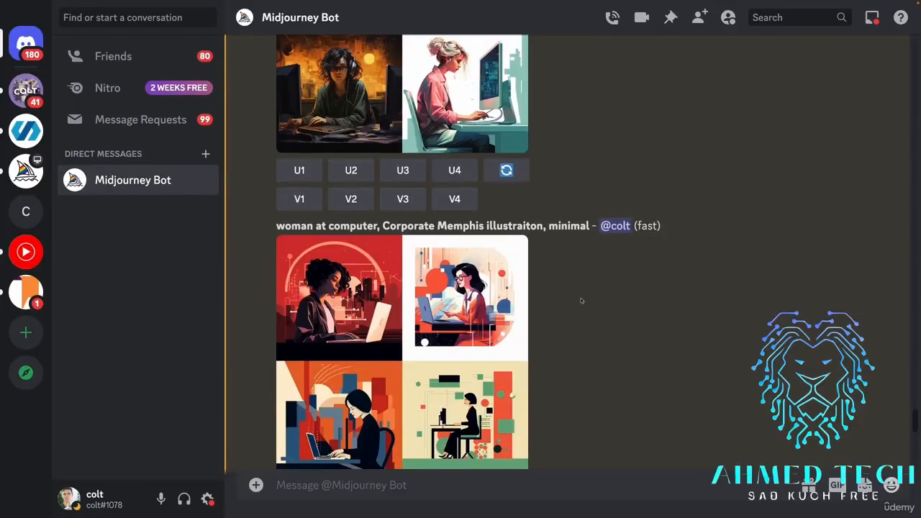
pyautogui.scroll(-2, 617, 307)
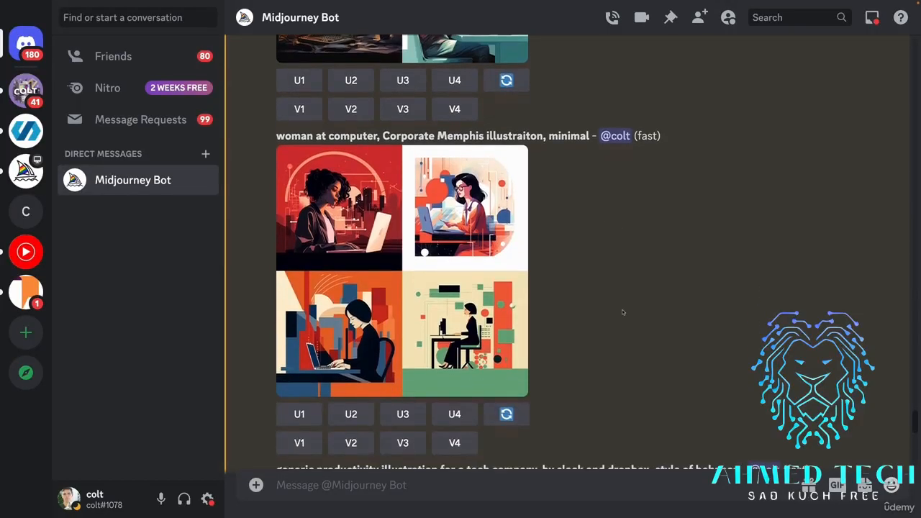
pyautogui.scroll(-1, 667, 338)
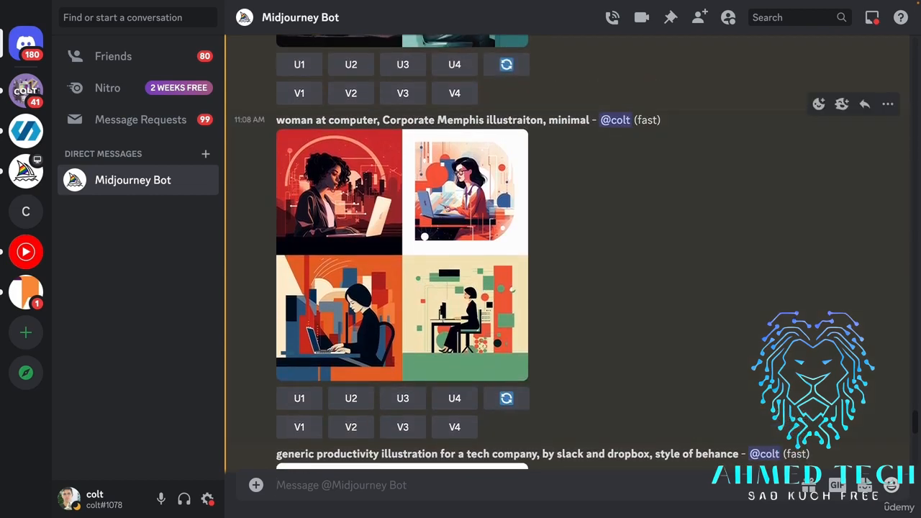
pyautogui.scroll(-5, 455, 306)
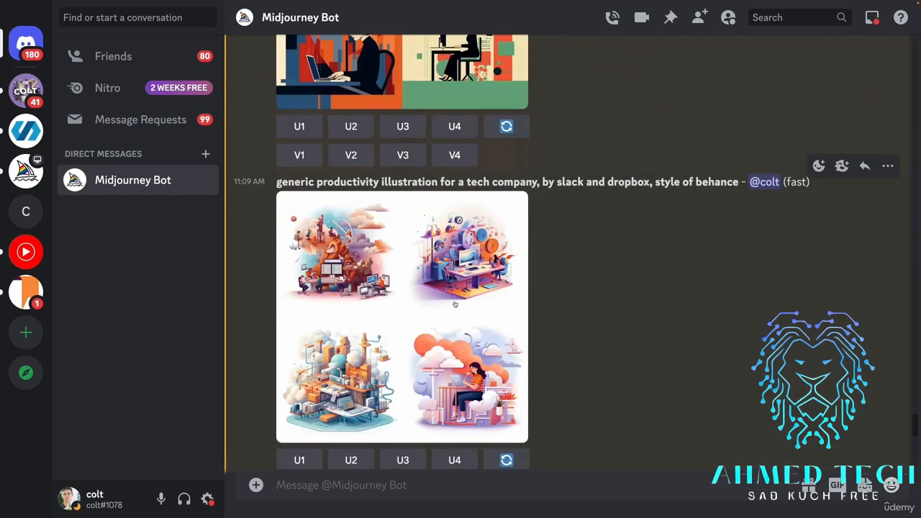
# View the generic productivity and two-women-dancing grids enlarged, and examine the dancing prompt's "corporate memphis" and "in the style of behance" terms.
pyautogui.click(454, 305)
pyautogui.click(707, 252)
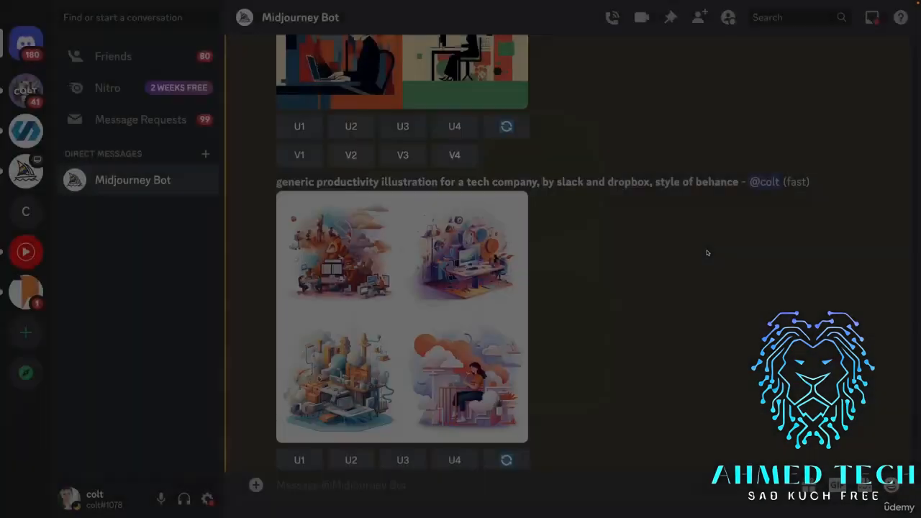
pyautogui.scroll(-7, 674, 259)
pyautogui.scroll(-10, 673, 259)
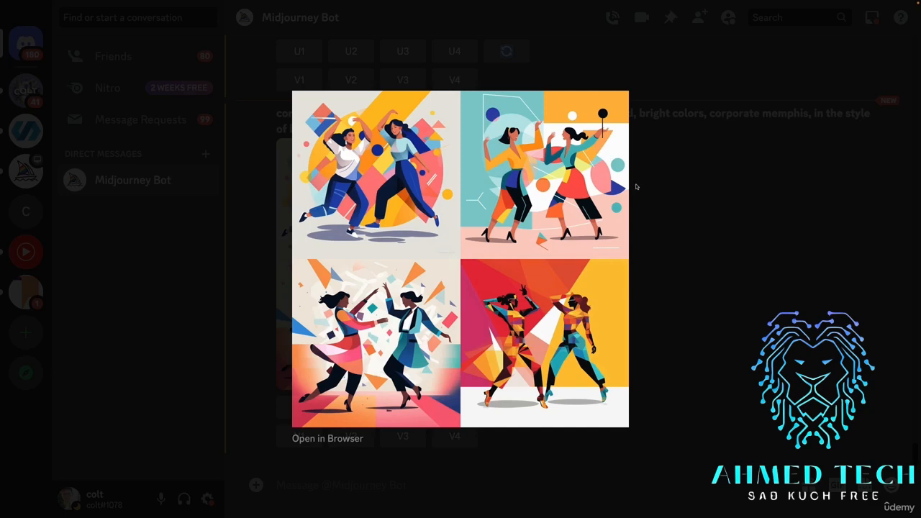
pyautogui.click(684, 214)
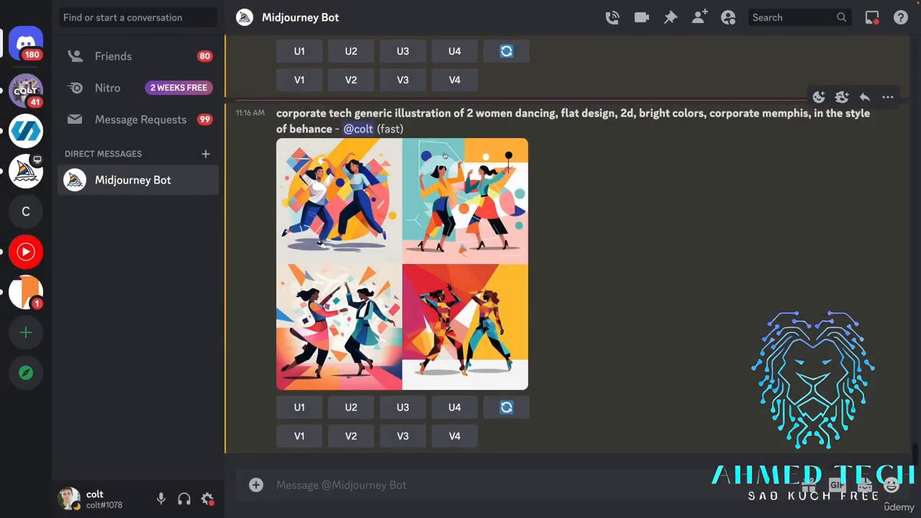
pyautogui.moveTo(279, 123); pyautogui.dragTo(786, 124)
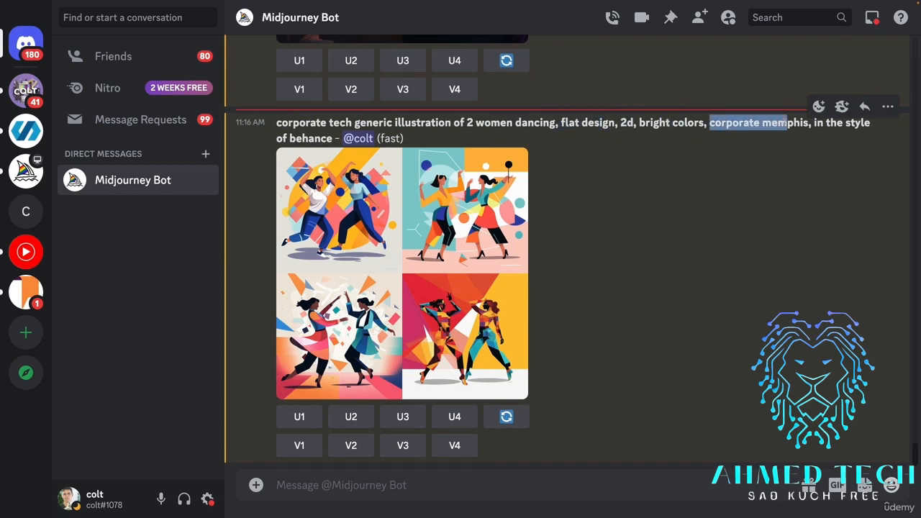
pyautogui.moveTo(333, 137); pyautogui.dragTo(812, 124)
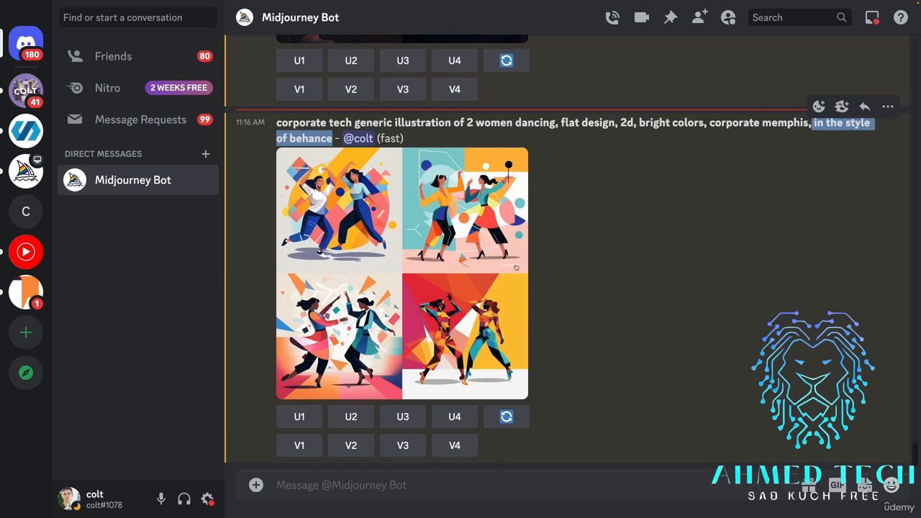
# Start an /imagine prompt reading "corporate tech generic illustration of a job interview".
pyautogui.click(506, 477)
pyautogui.write('/imagine')
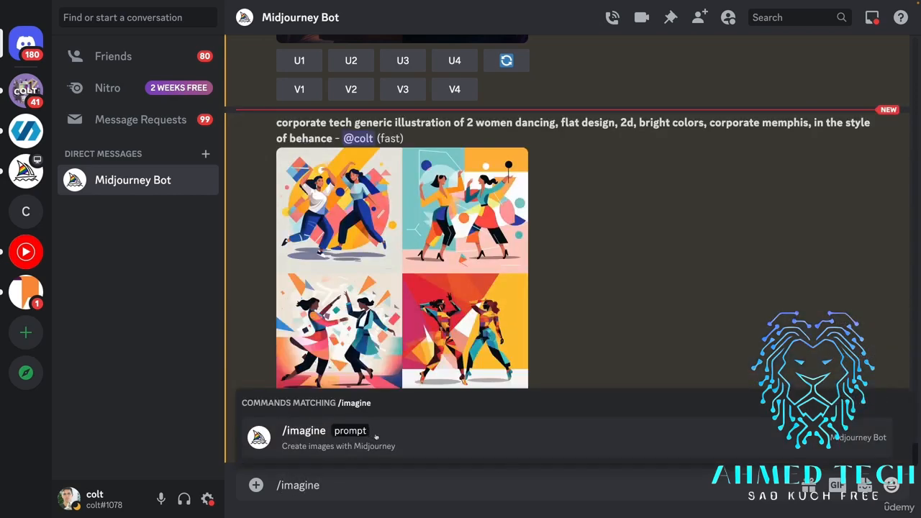
pyautogui.click(375, 436)
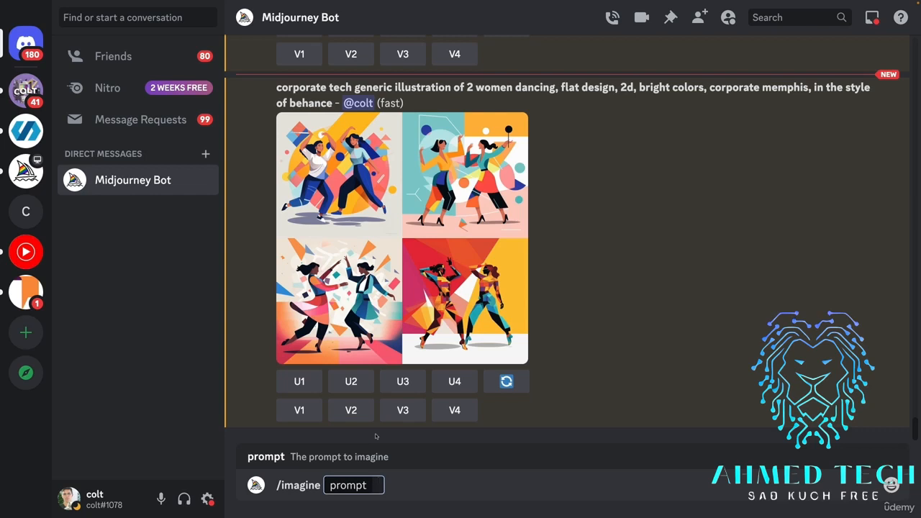
pyautogui.write('corpor')
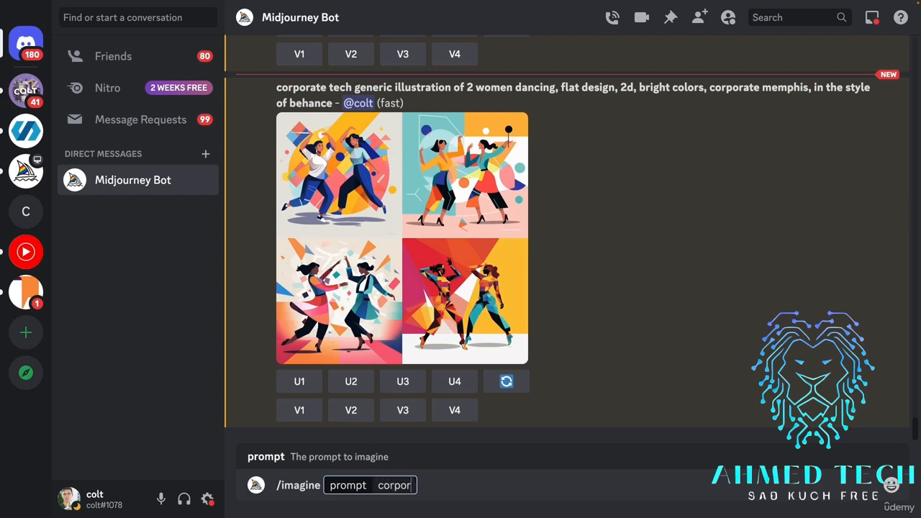
pyautogui.write('ate tech generic')
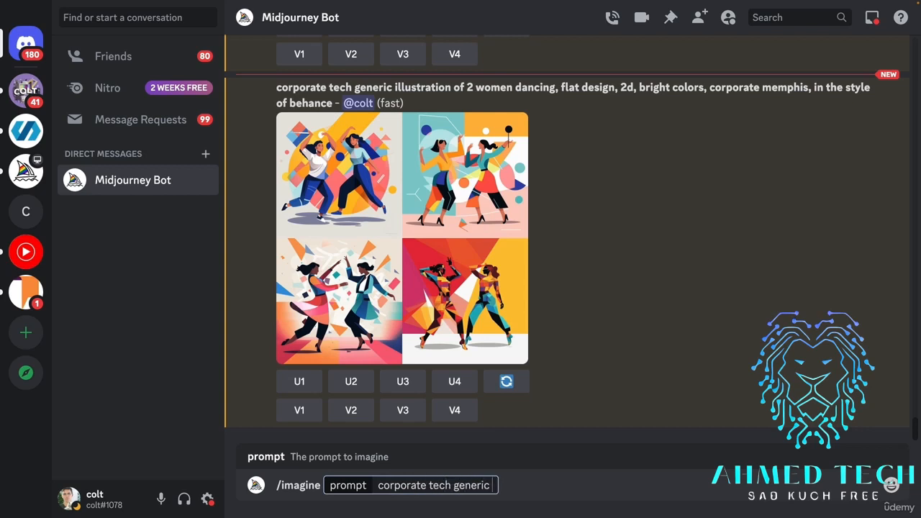
pyautogui.write(' illustration of apl')
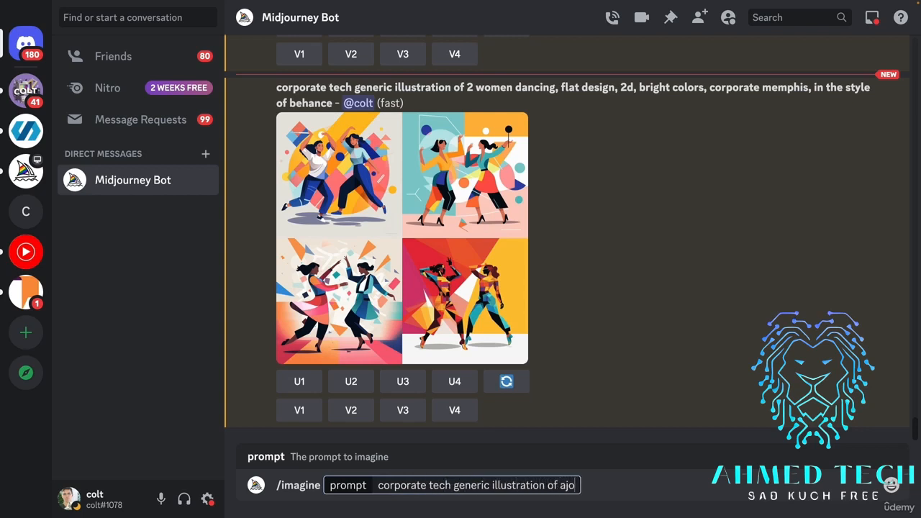
pyautogui.press('BackSpace')
pyautogui.press('BackSpace')
pyautogui.write('kob')
pyautogui.press('BackSpace')
pyautogui.press('BackSpace')
pyautogui.press('BackSpace')
pyautogui.write('job interview,')
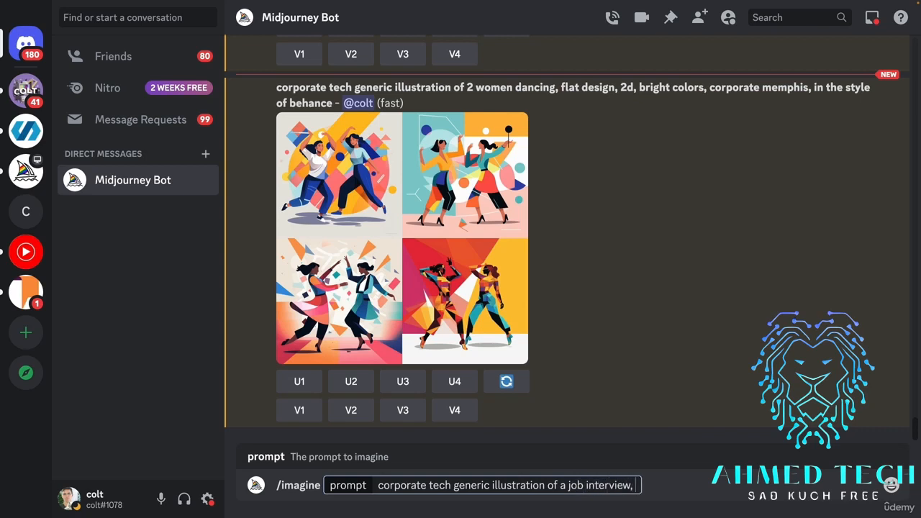
pyautogui.write(' computer, f')
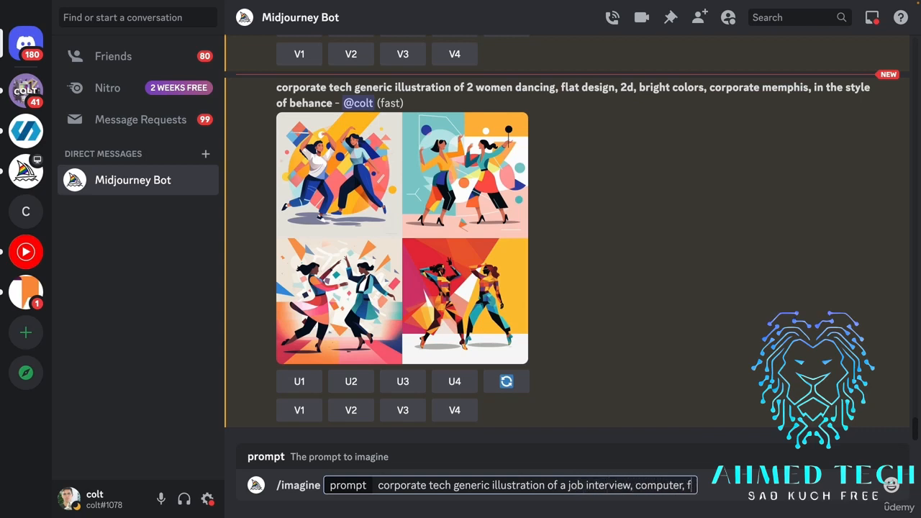
pyautogui.write('lat design, 2d')
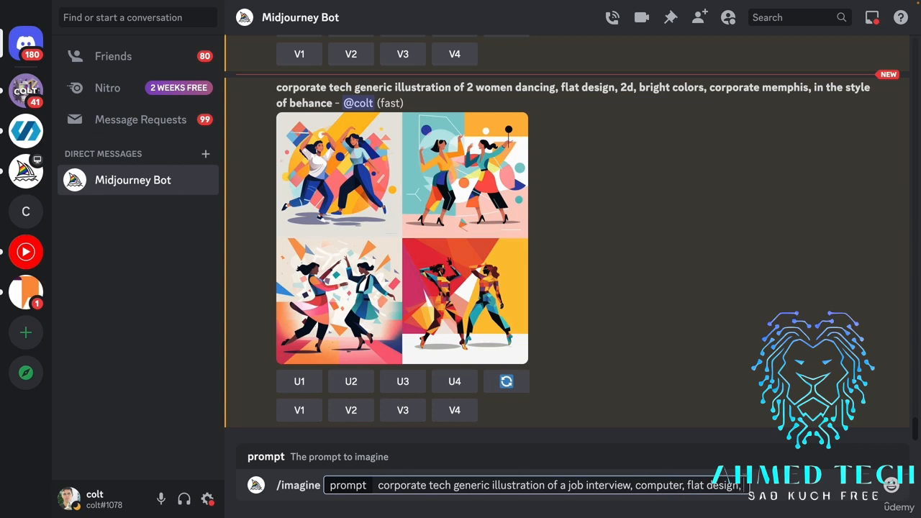
# Extend the job interview prompt with ", computer, flat design, 2d, corporate memphis".
pyautogui.write(', corporate memphis')
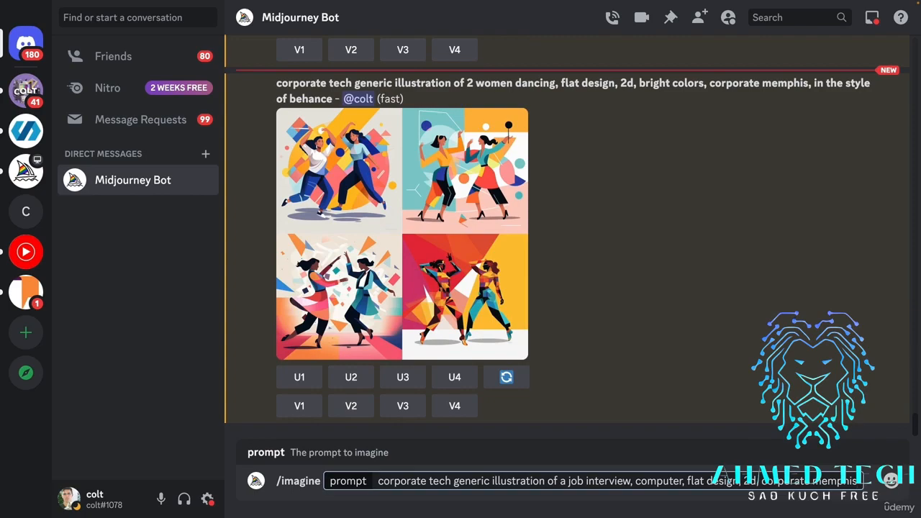
# Append ", in the style of behance and slack and dropbox" to the job interview prompt and submit it.
pyautogui.scroll(15, 524, 293)
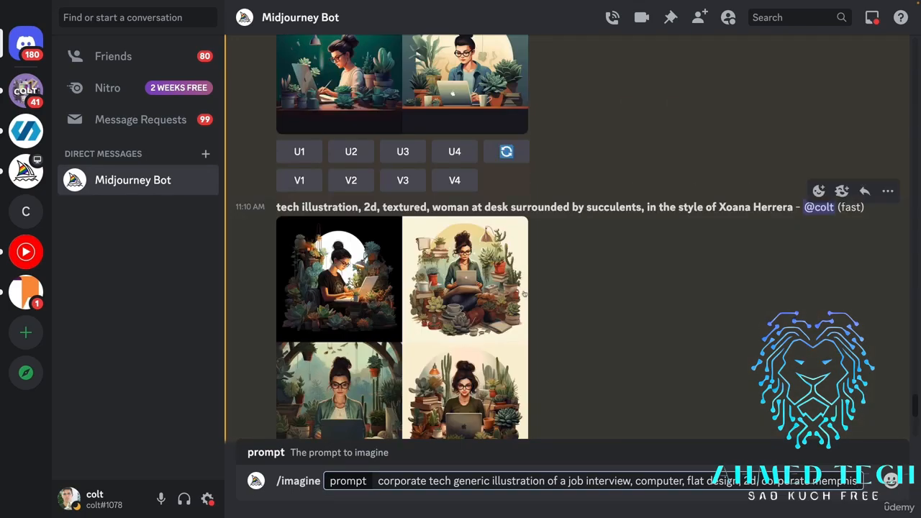
pyautogui.scroll(10, 524, 293)
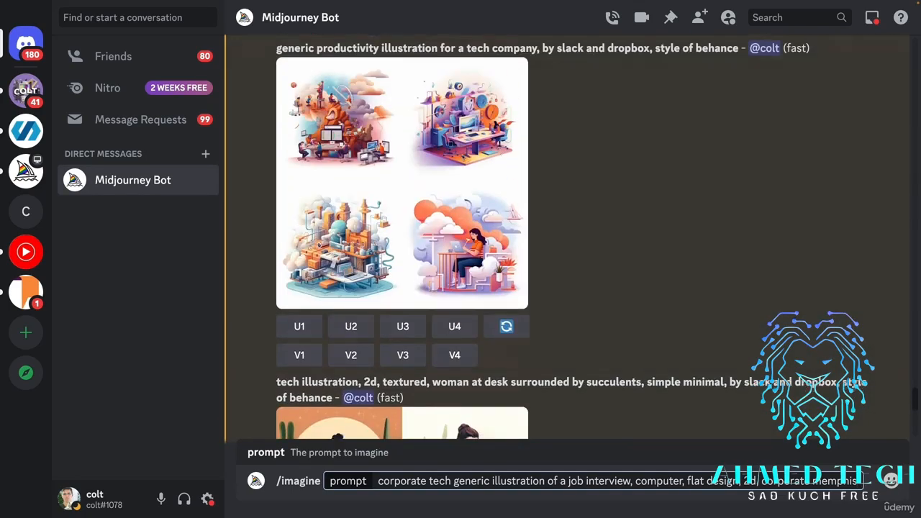
pyautogui.scroll(-1, 541, 180)
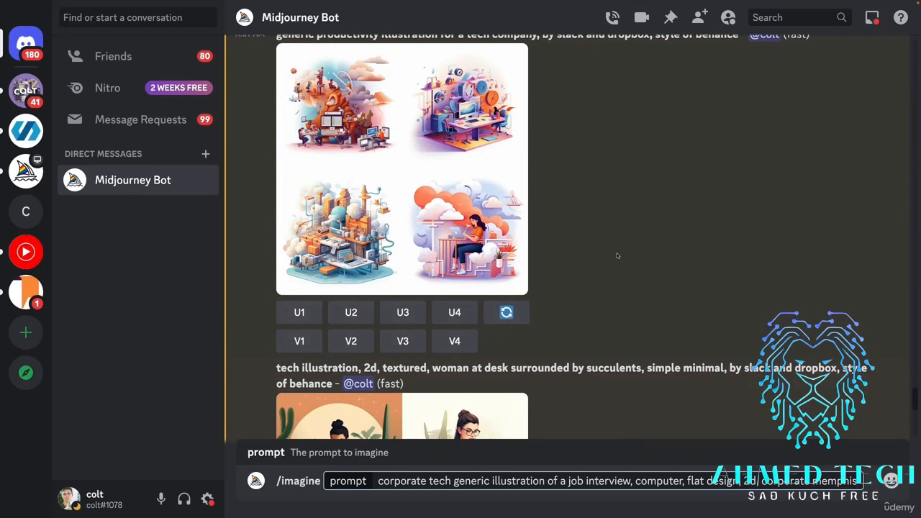
pyautogui.scroll(-15, 560, 222)
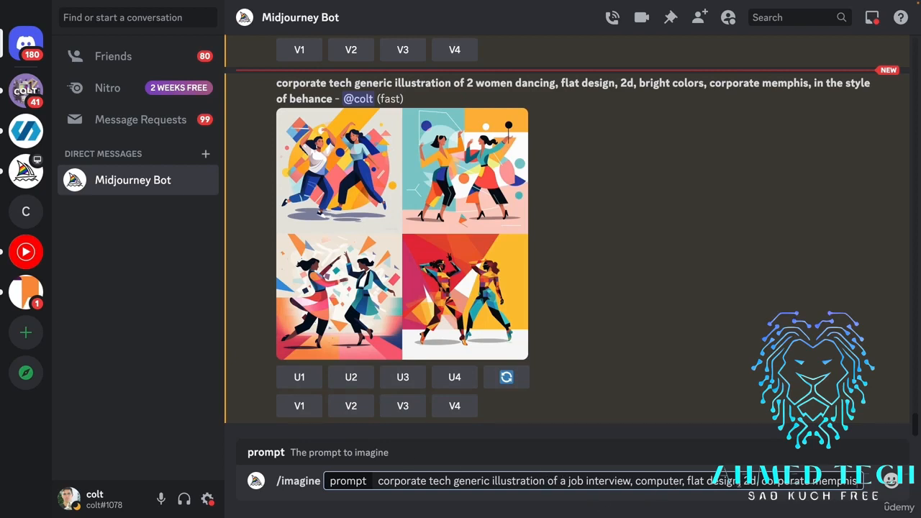
pyautogui.write(', in the style ')
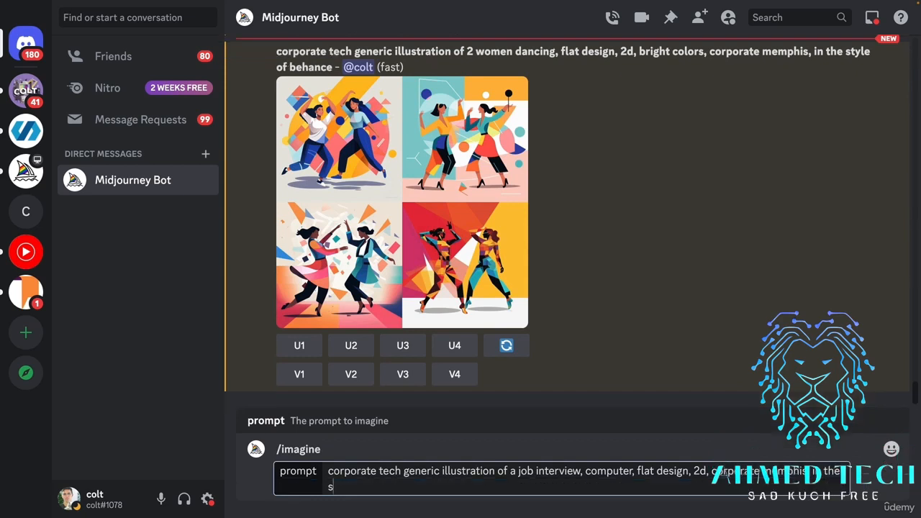
pyautogui.write('of behance and slack')
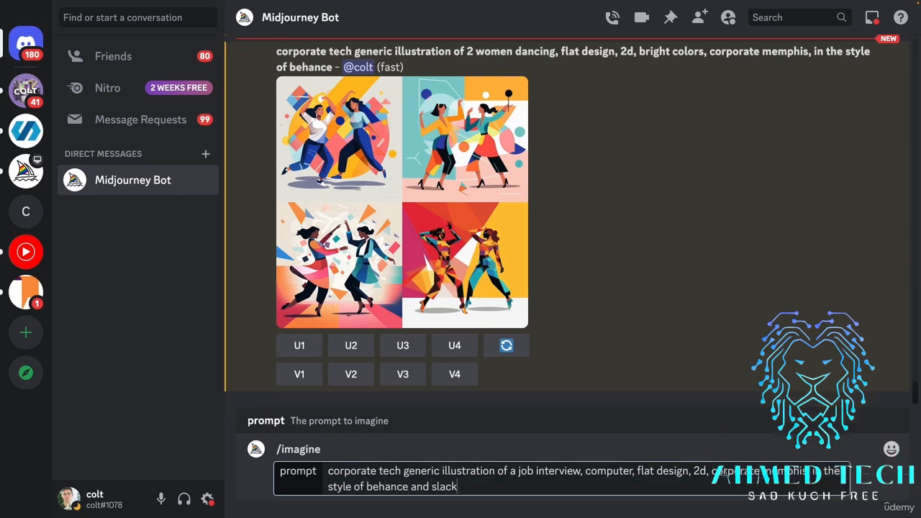
pyautogui.write(' and dropbox')
pyautogui.press('Return')
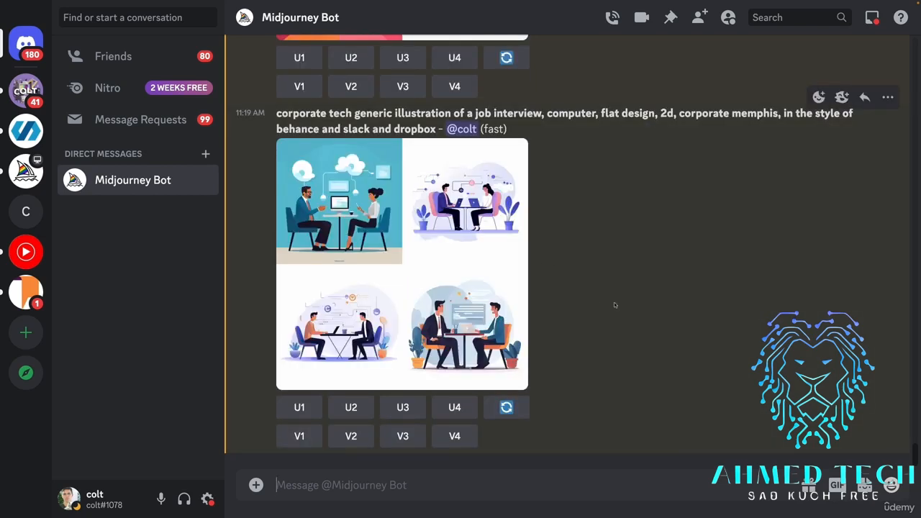
# View the styled job interview grid enlarged, and examine the "flat design", "2d" and "corporate memphis" terms in its prompt.
pyautogui.click(472, 248)
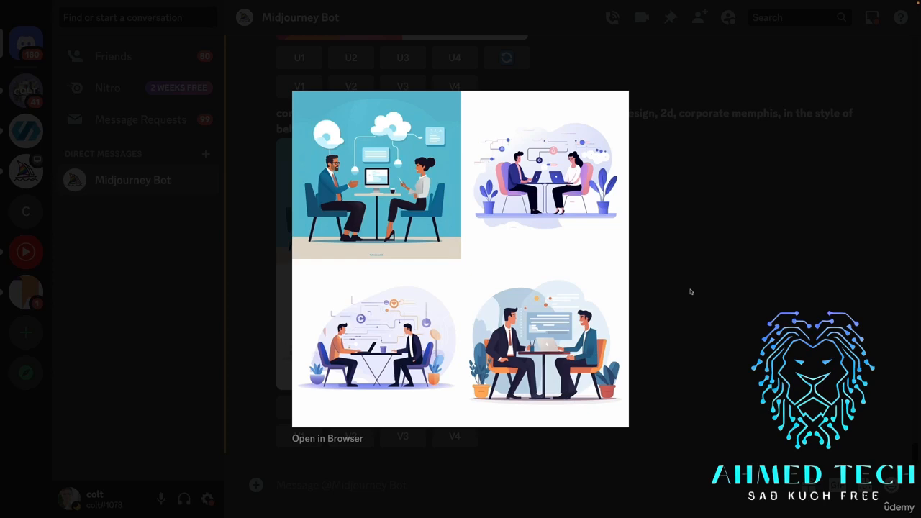
pyautogui.click(666, 238)
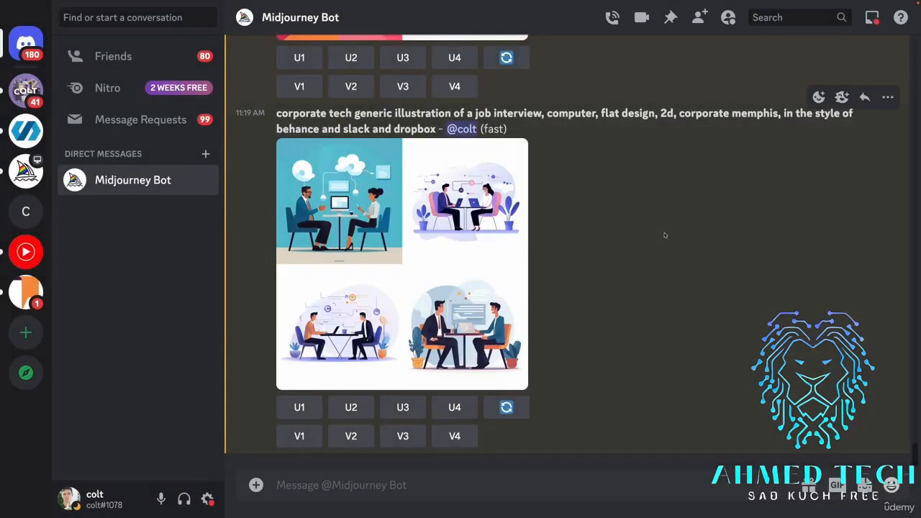
pyautogui.doubleClick(610, 113)
pyautogui.click(656, 115)
pyautogui.moveTo(695, 115); pyautogui.dragTo(732, 116)
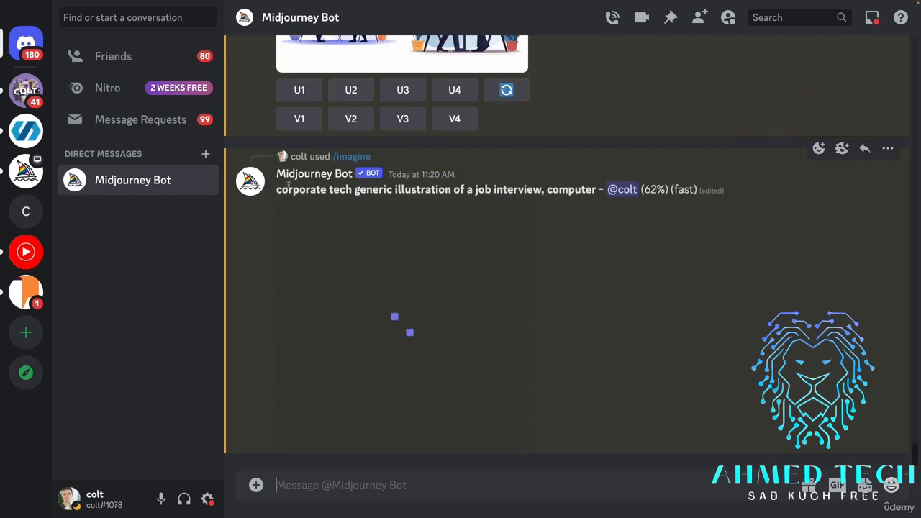
# Examine the shorter prompt "corporate tech generic illustration of a job interview, computer" and view its in-progress grid enlarged.
pyautogui.moveTo(280, 189); pyautogui.dragTo(530, 186)
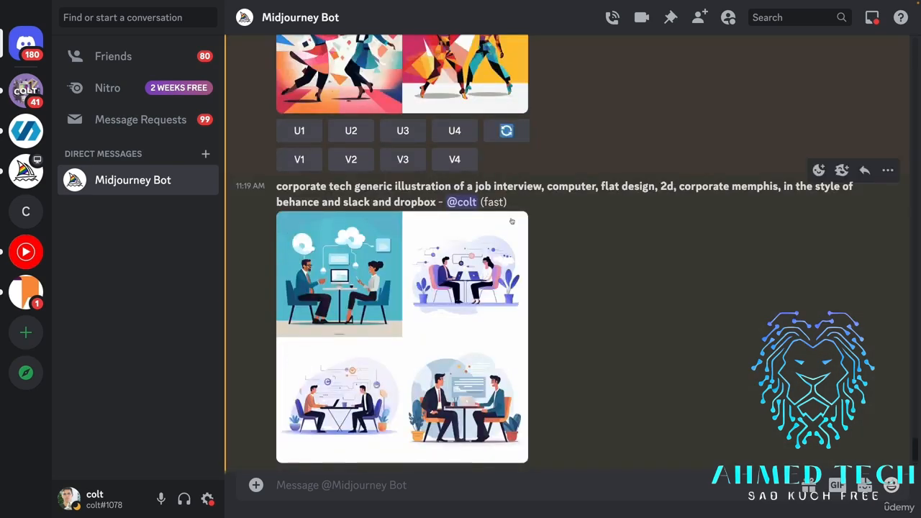
pyautogui.scroll(-1, 620, 322)
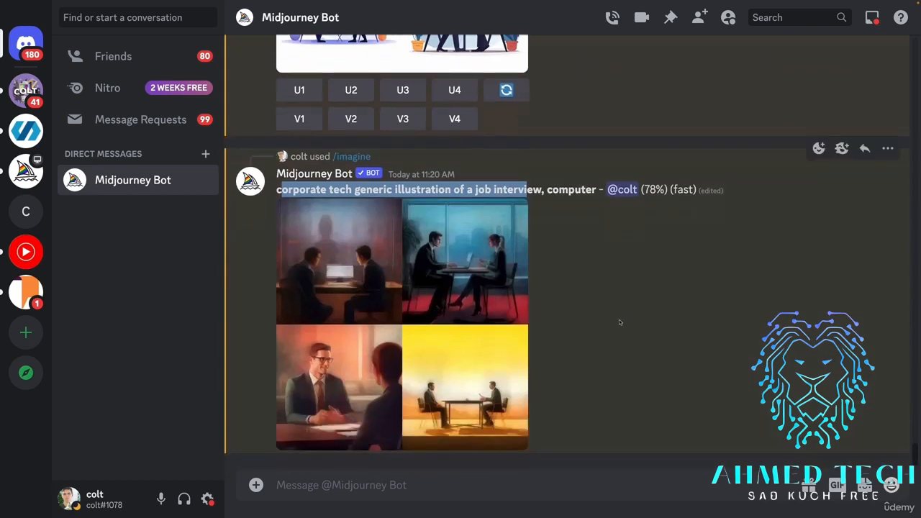
pyautogui.click(594, 277)
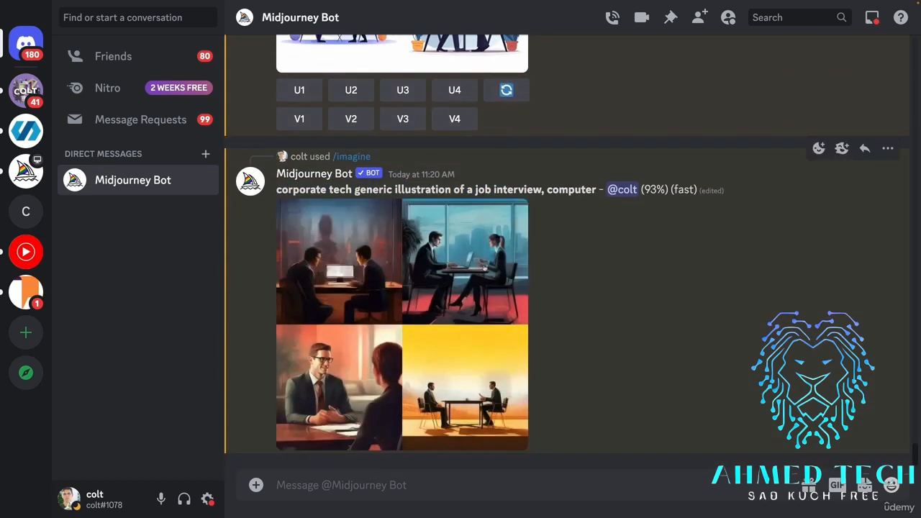
pyautogui.click(485, 268)
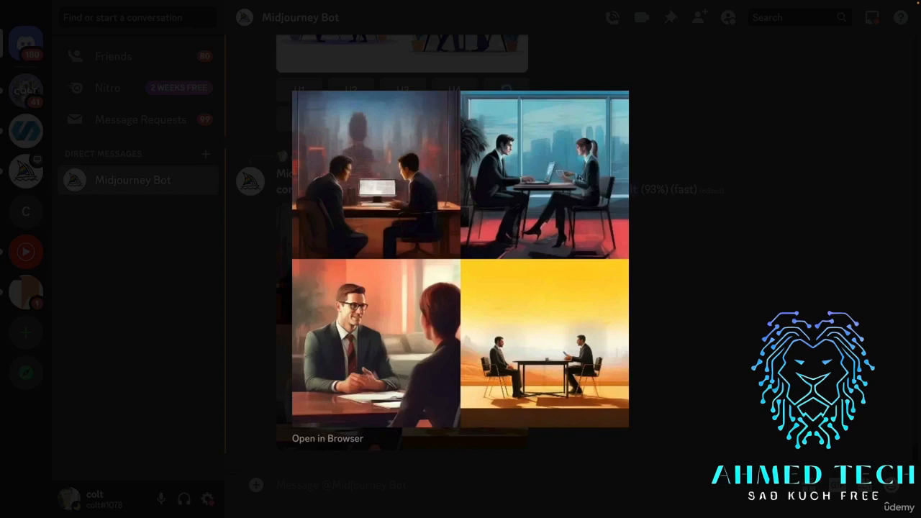
pyautogui.click(709, 268)
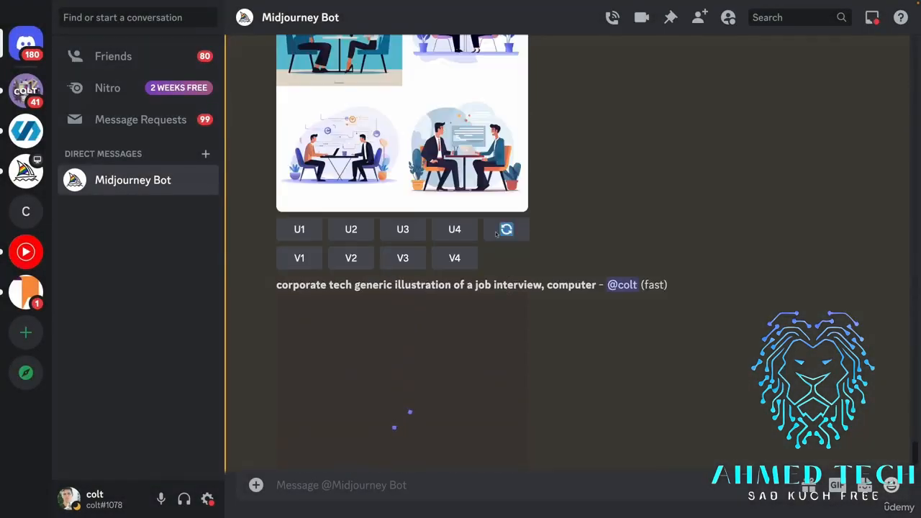
# Compare the finished grid of the shorter job interview prompt with the styled corporate memphis version at enlarged size.
pyautogui.click(453, 251)
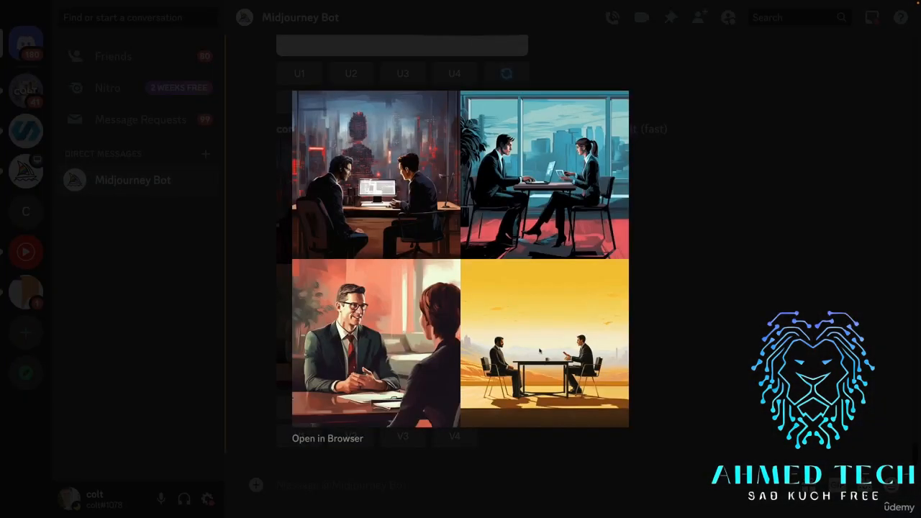
pyautogui.click(664, 370)
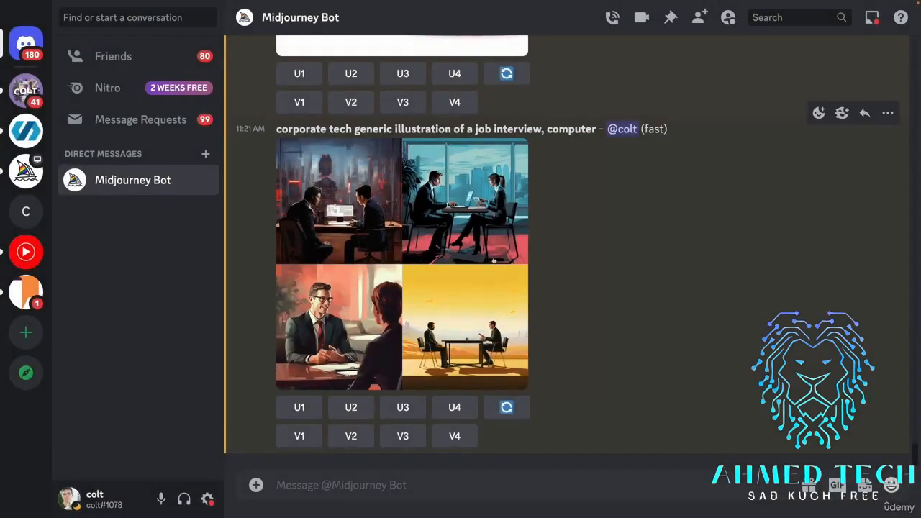
pyautogui.scroll(5, 493, 260)
pyautogui.click(493, 261)
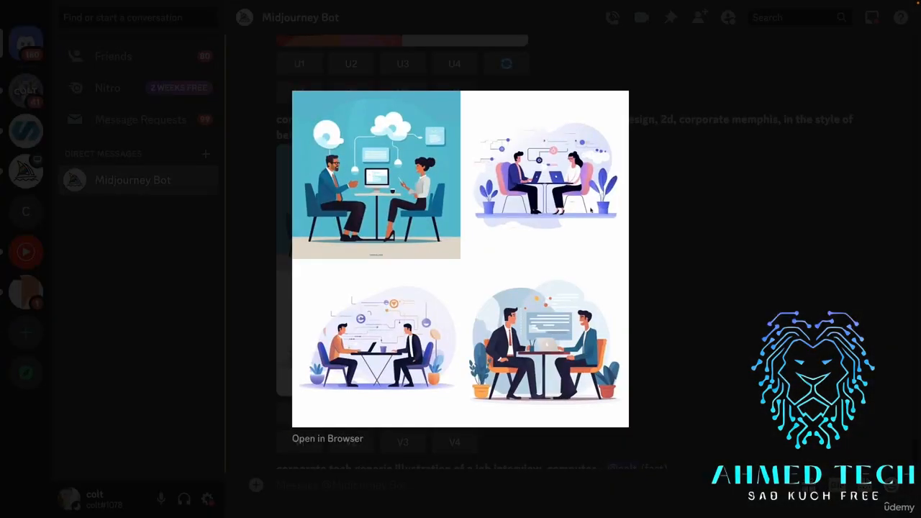
pyautogui.click(748, 304)
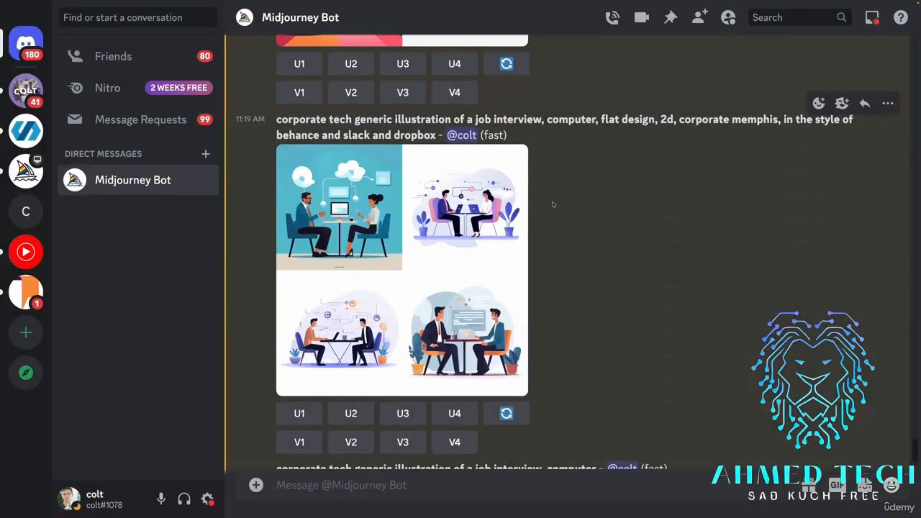
# Examine the "bookshop logo, 2d, bright colors" prompt and view its result grid at enlarged size.
pyautogui.scroll(-5, 551, 204)
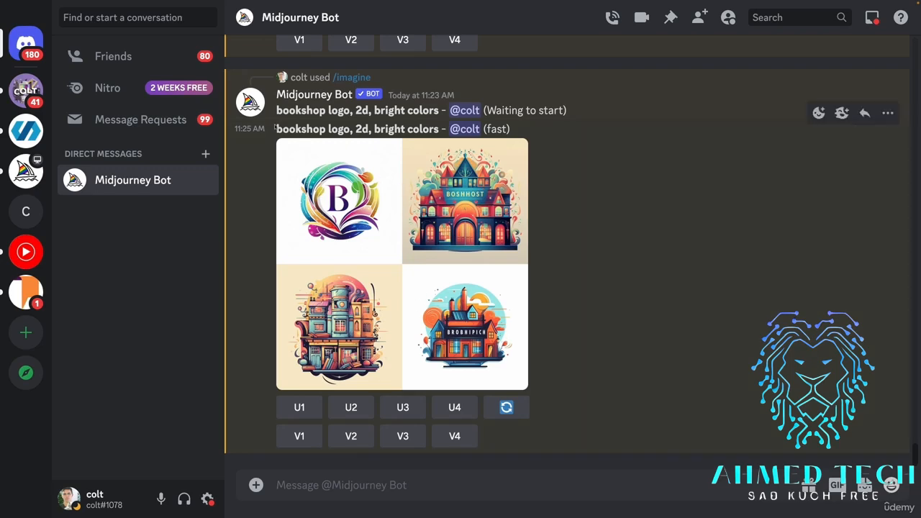
pyautogui.moveTo(276, 128); pyautogui.dragTo(355, 129)
pyautogui.click(389, 169)
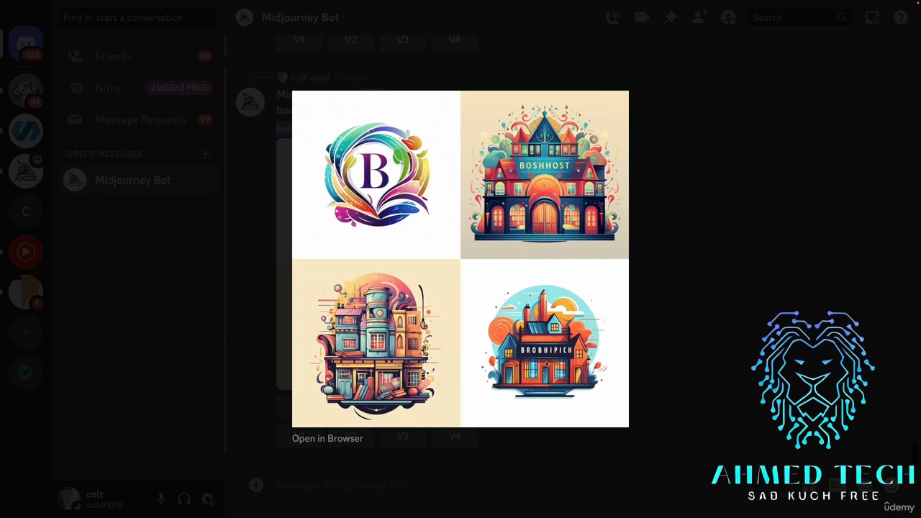
# Copy the prompt "bookshop logo, 2d, bright colors" from its finished result into a new /imagine command.
pyautogui.click(663, 364)
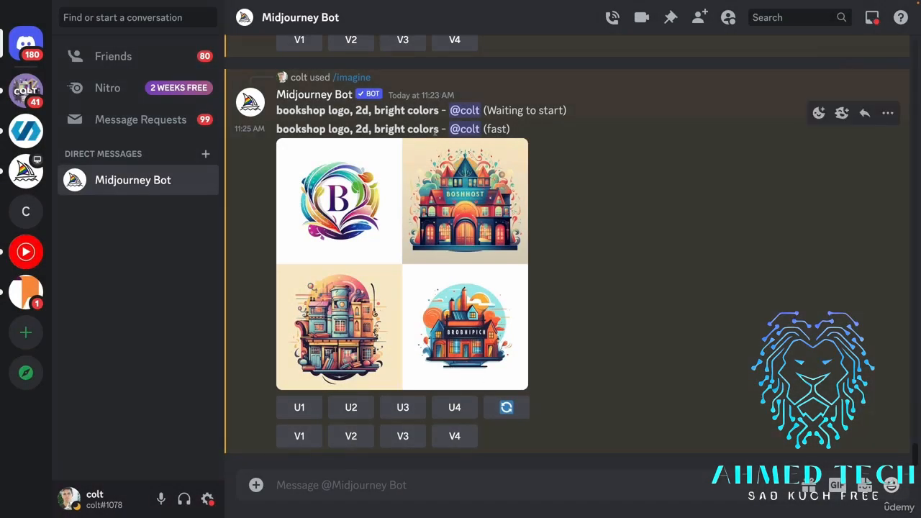
pyautogui.moveTo(438, 130); pyautogui.dragTo(276, 129)
pyautogui.hotkey('ctrl', 'c')
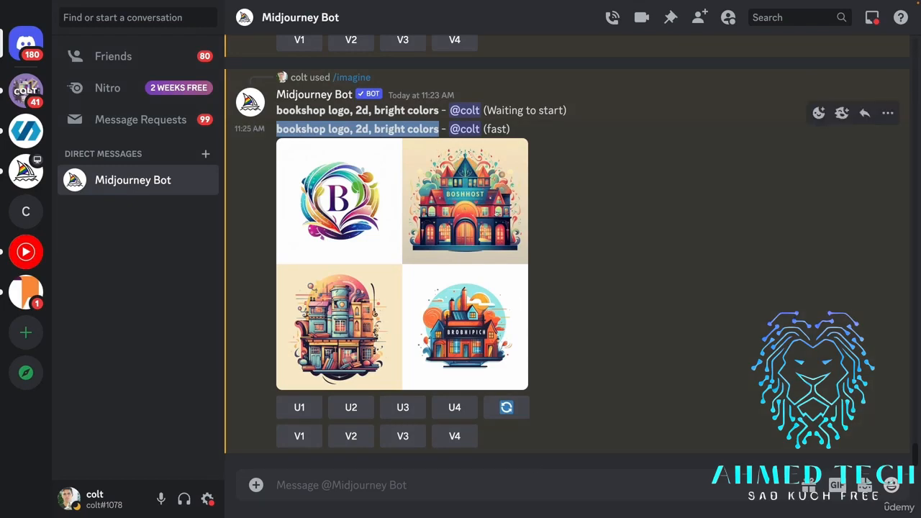
pyautogui.click(568, 477)
pyautogui.write('/imagine')
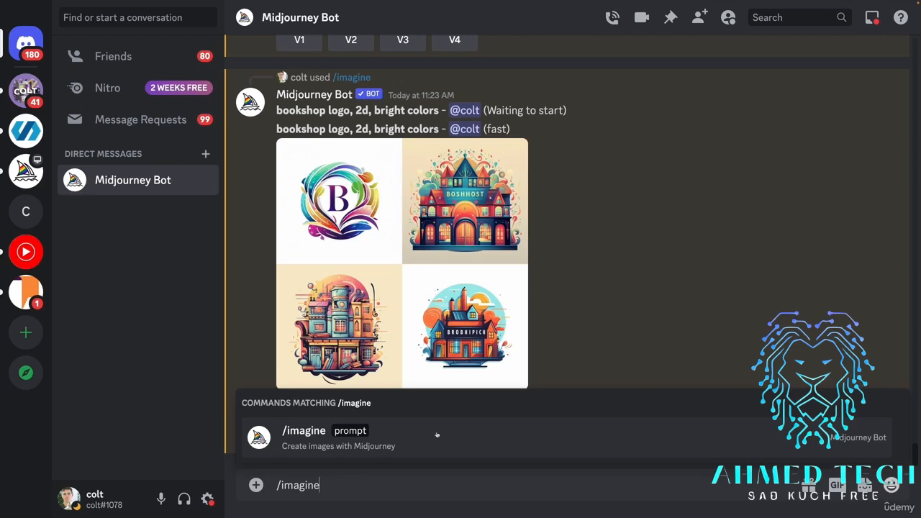
pyautogui.click(435, 432)
pyautogui.hotkey('ctrl', 'v')
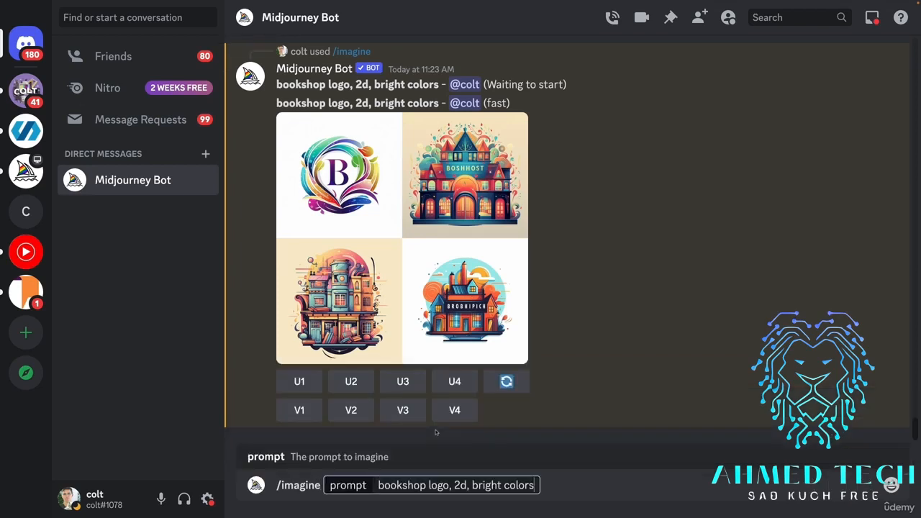
# Append the exclusion parameter "--no text,words" to the bookshop logo prompt and submit it.
pyautogui.write('--tex')
pyautogui.press('BackSpace')
pyautogui.press('BackSpace')
pyautogui.press('BackSpace')
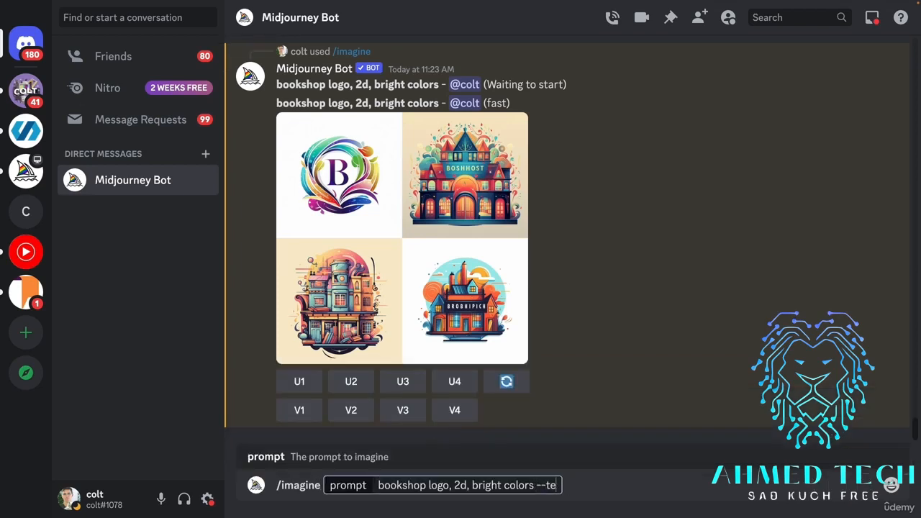
pyautogui.write('no text,words,')
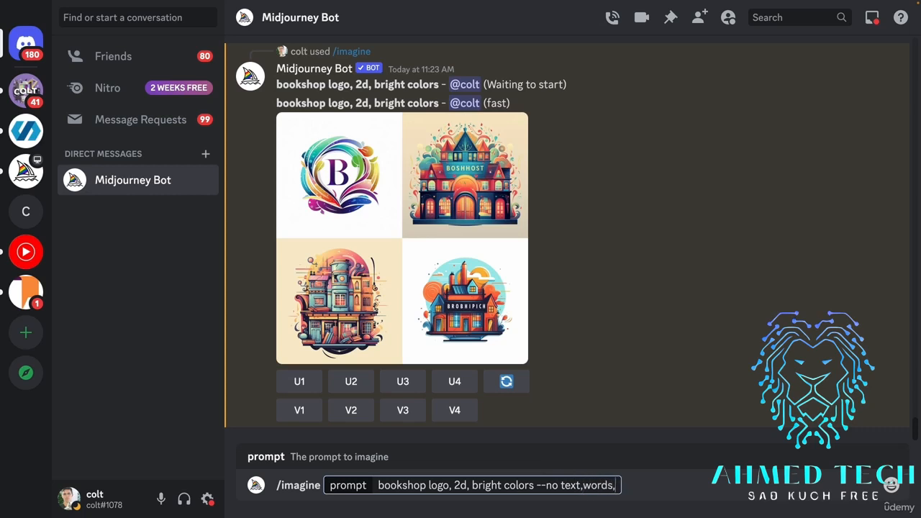
pyautogui.press('BackSpace')
pyautogui.write(',')
pyautogui.press('BackSpace')
pyautogui.press('Return')
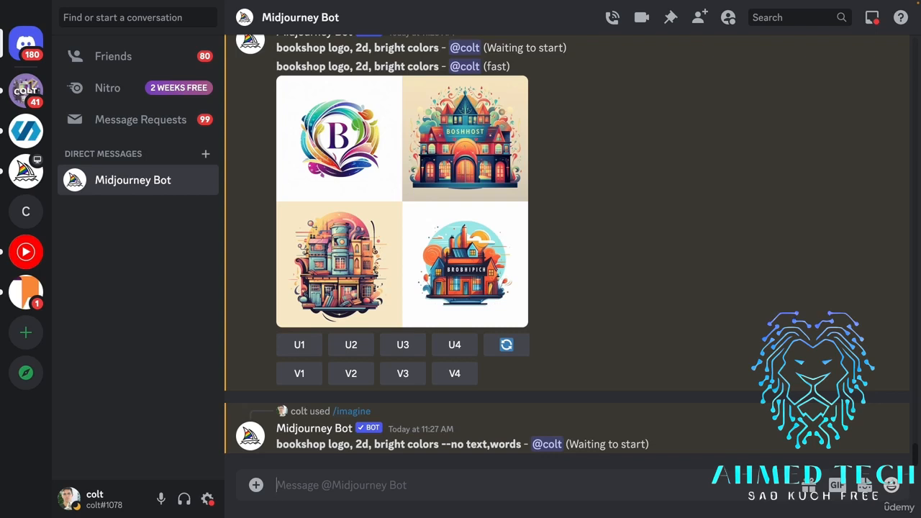
# Examine the "logo" and "--no text,words" terms, and compare the original bookshop grid with the first text-excluded grid, viewed enlarged.
pyautogui.moveTo(355, 48); pyautogui.dragTo(328, 47)
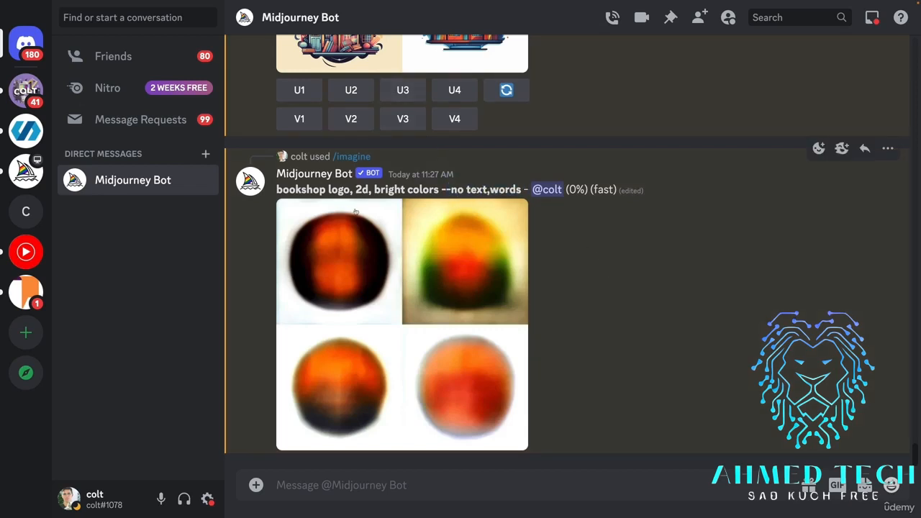
pyautogui.moveTo(353, 189); pyautogui.dragTo(329, 189)
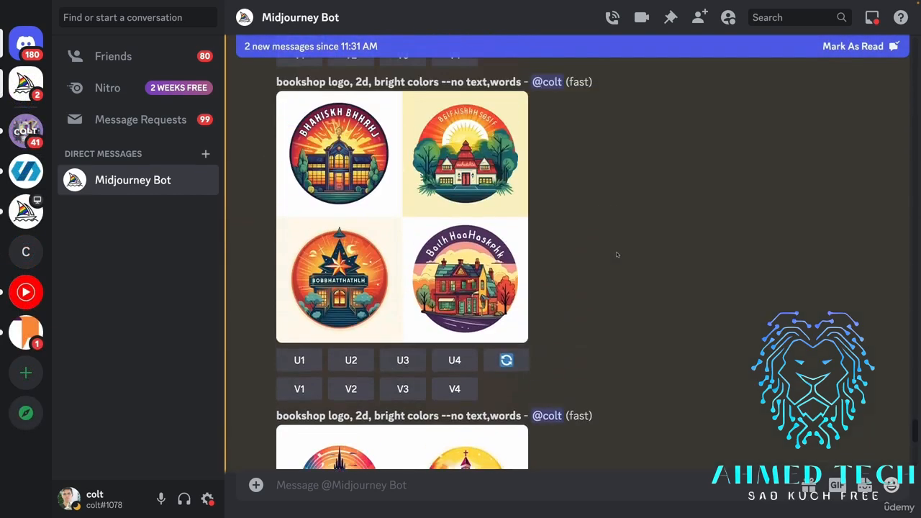
pyautogui.scroll(3, 617, 254)
pyautogui.scroll(1, 632, 288)
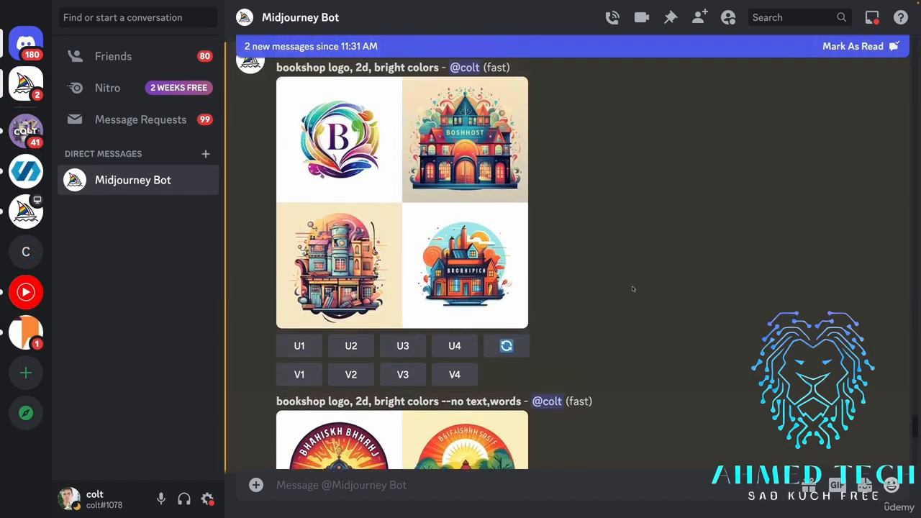
pyautogui.scroll(-4, 535, 216)
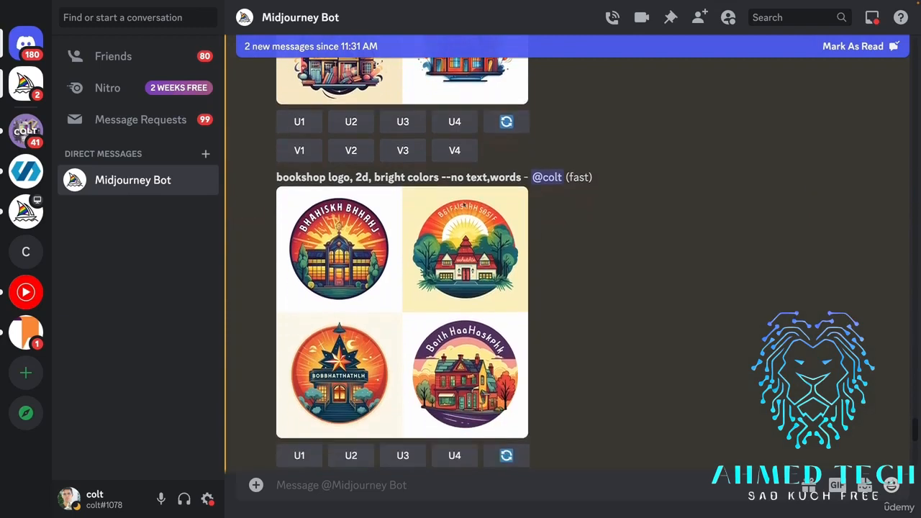
pyautogui.moveTo(478, 173); pyautogui.dragTo(517, 175)
pyautogui.moveTo(458, 175); pyautogui.dragTo(475, 176)
pyautogui.click(489, 317)
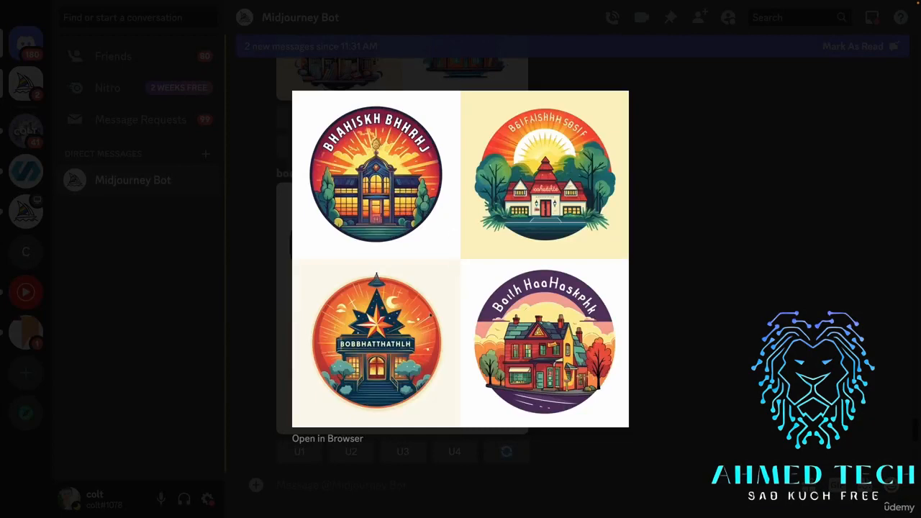
pyautogui.click(706, 292)
# View the second "--no text,words" grid and the "--no text" bookshop logo grid at enlarged size.
pyautogui.scroll(-4, 648, 292)
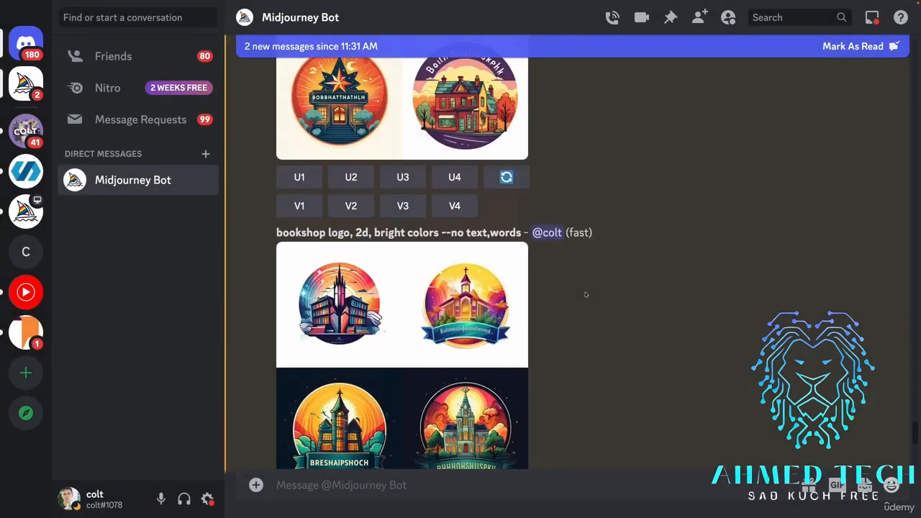
pyautogui.scroll(-2, 495, 264)
pyautogui.click(494, 264)
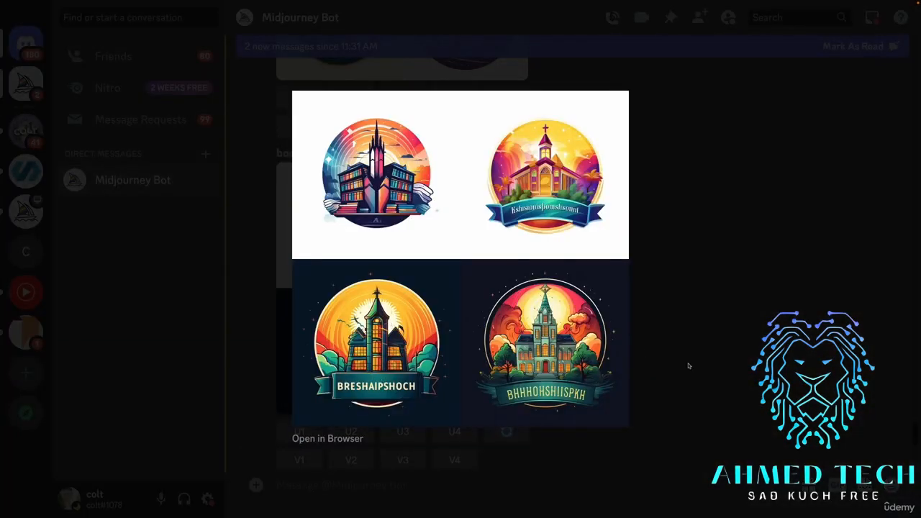
pyautogui.click(689, 366)
pyautogui.scroll(-3, 573, 335)
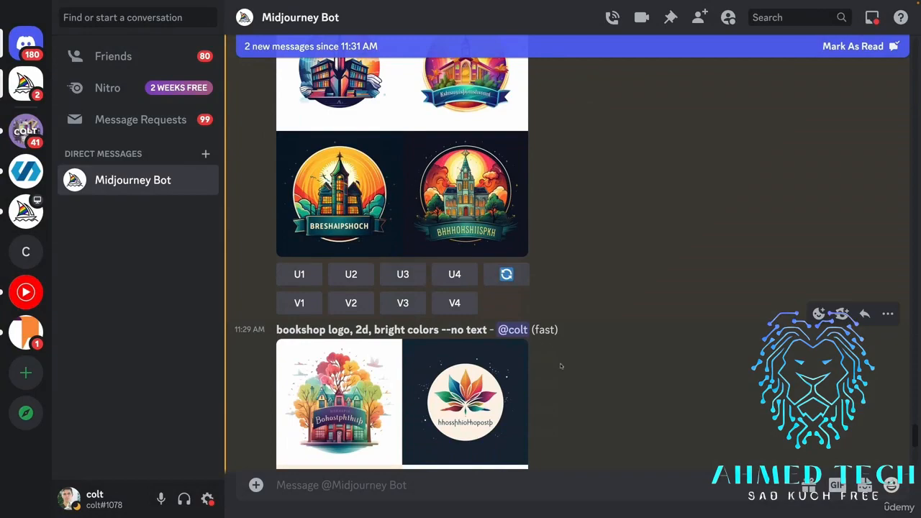
pyautogui.scroll(-3, 503, 331)
pyautogui.click(494, 328)
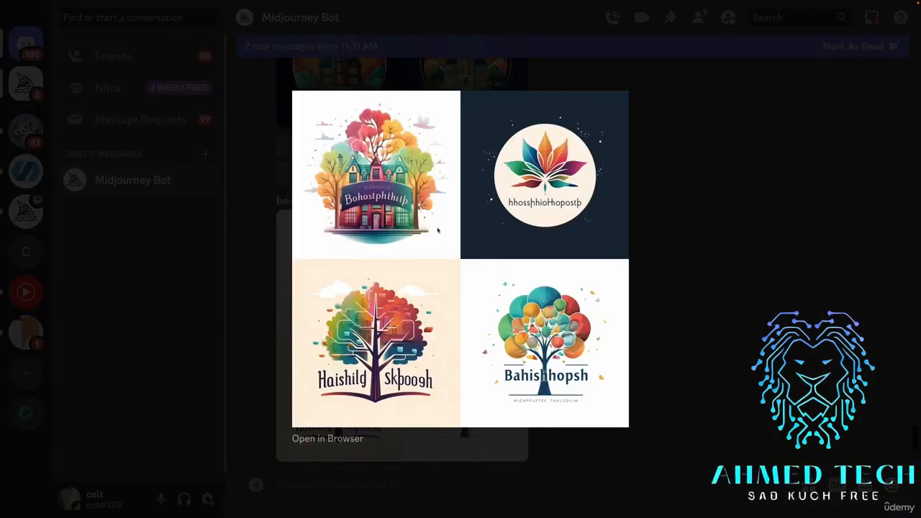
pyautogui.click(698, 349)
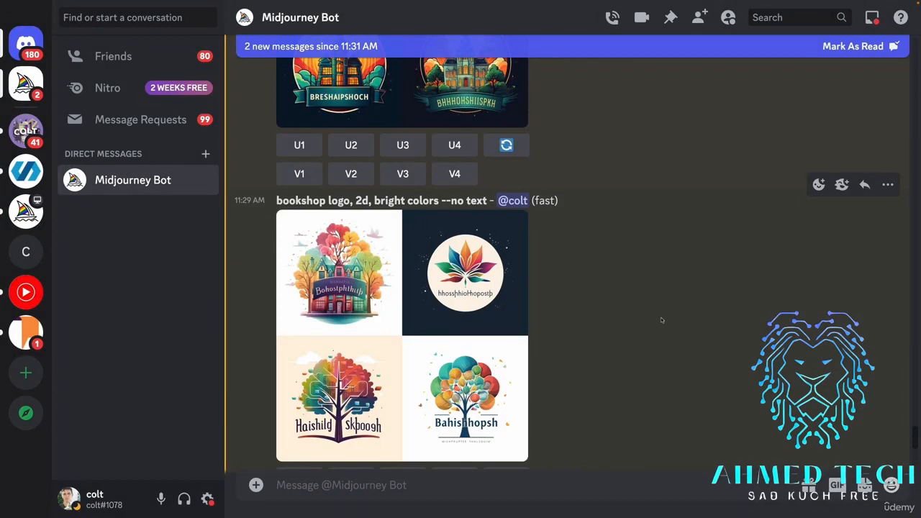
# View both bookshop logo grids made with "--no letters" at enlarged size.
pyautogui.scroll(-10, 583, 301)
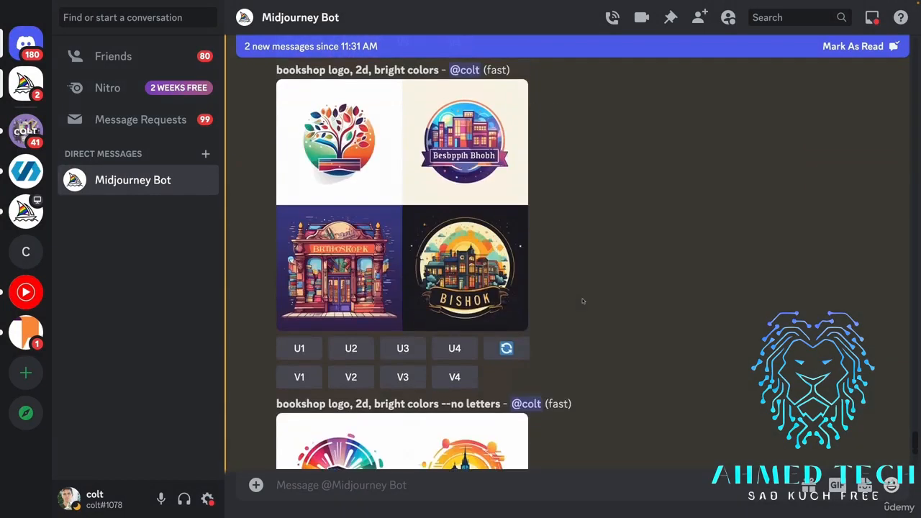
pyautogui.click(468, 252)
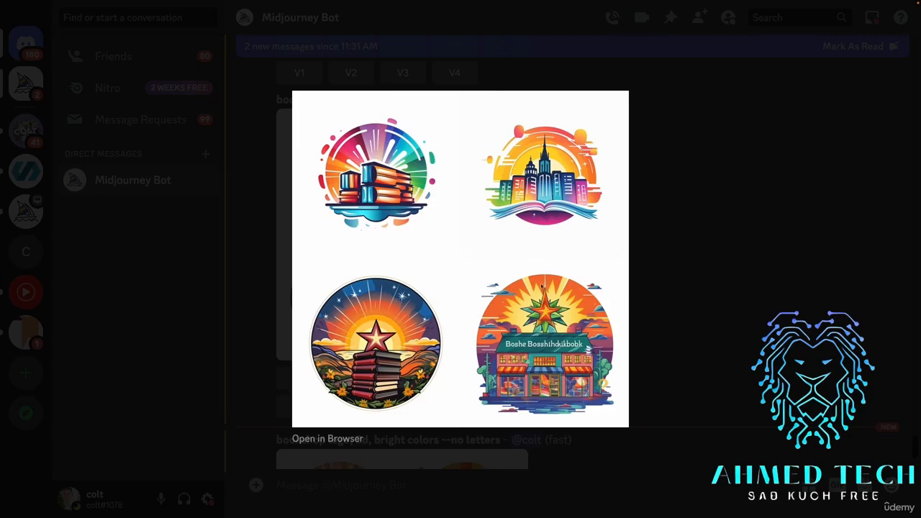
pyautogui.click(667, 271)
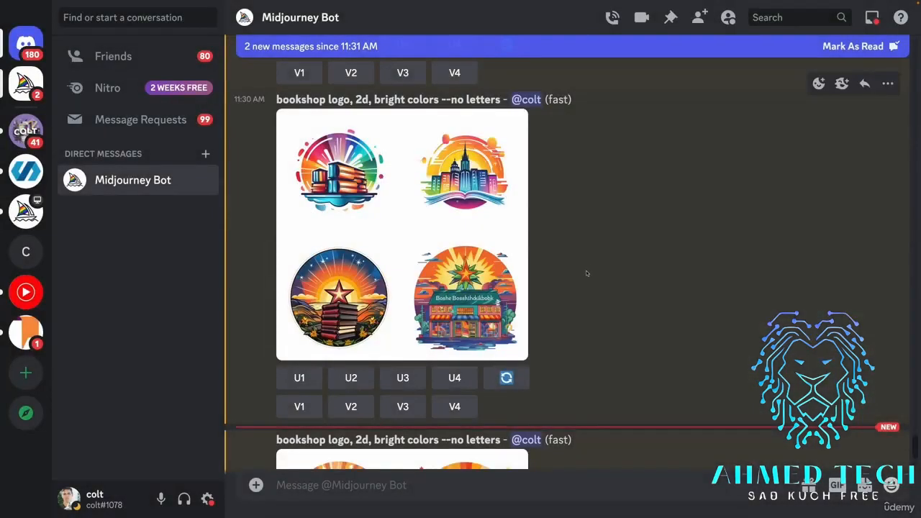
pyautogui.scroll(-5, 586, 272)
pyautogui.click(460, 261)
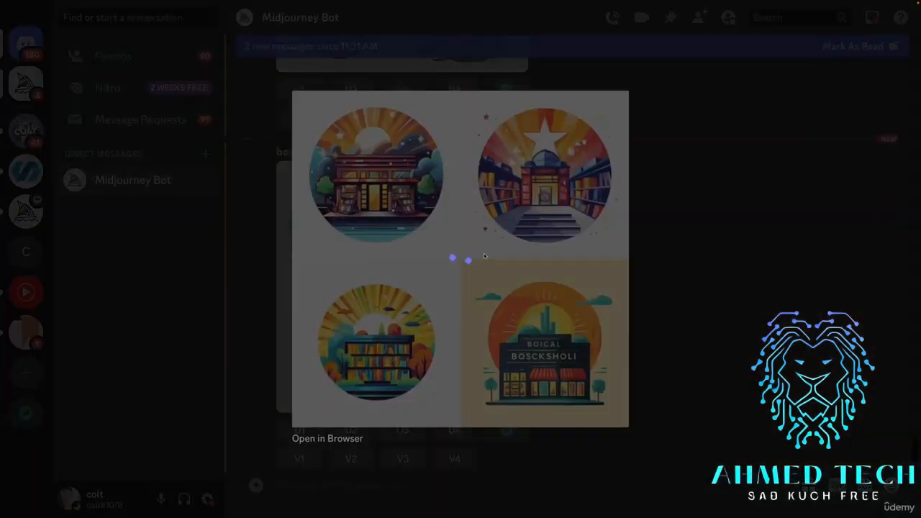
pyautogui.click(756, 341)
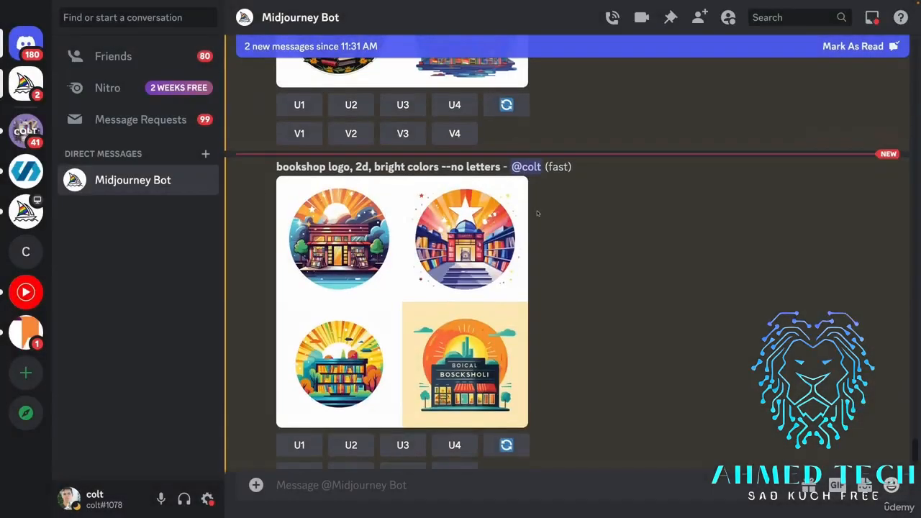
# Examine the "--no letters" parameter in the last bookshop prompt and view its grid enlarged again.
pyautogui.moveTo(440, 167); pyautogui.dragTo(469, 166)
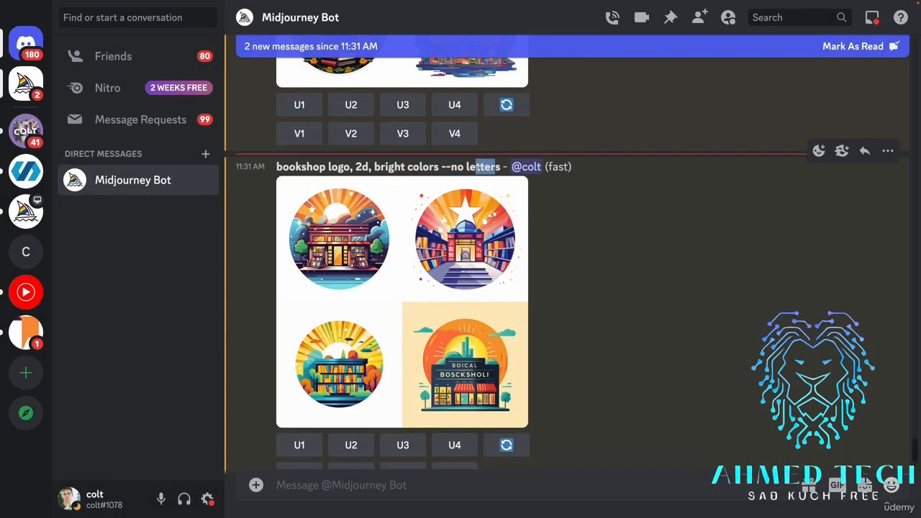
pyautogui.click(483, 256)
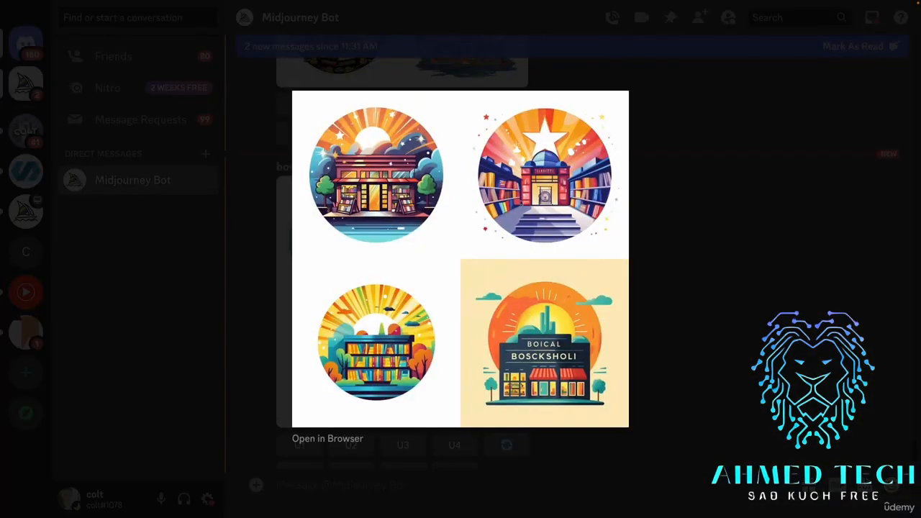
pyautogui.click(676, 245)
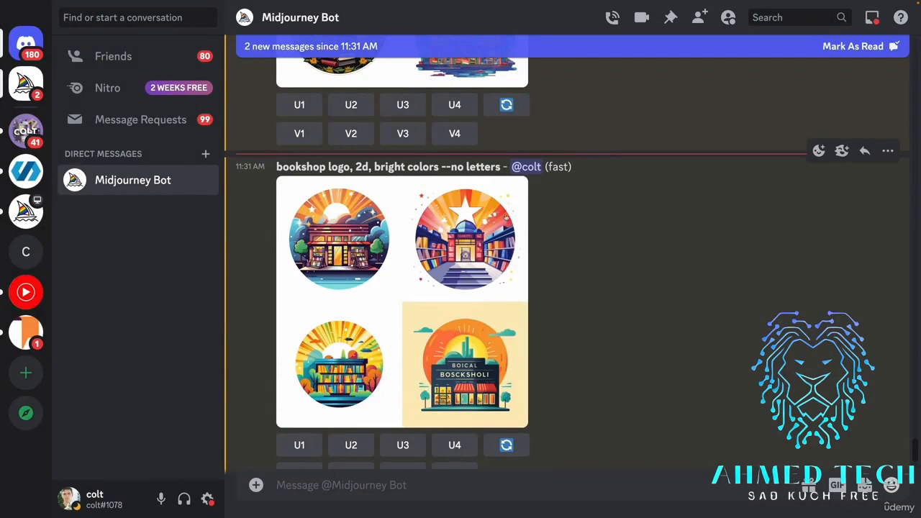
pyautogui.moveTo(444, 165); pyautogui.dragTo(488, 167)
pyautogui.click(603, 243)
# Compare the plain and "--no text" bookshop grids with the "--no letters" grids, and examine the "logo" term in the prompt.
pyautogui.scroll(4, 603, 241)
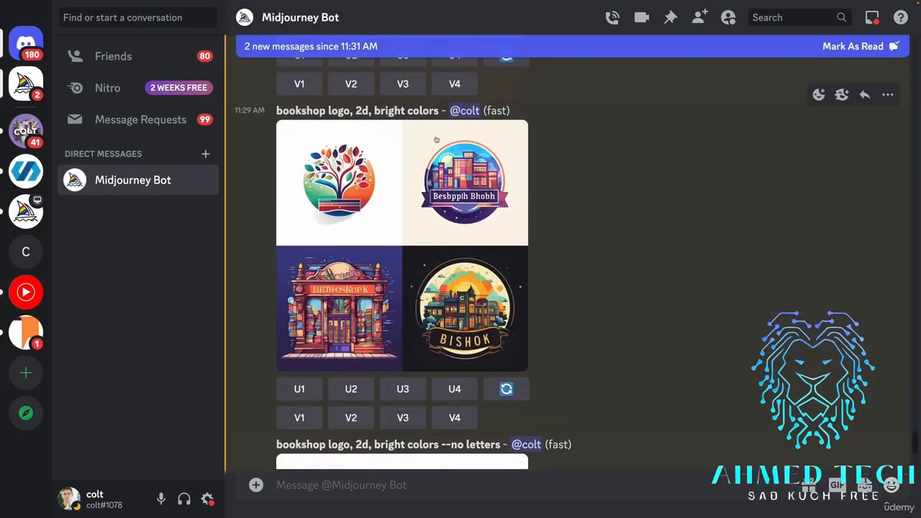
pyautogui.scroll(5, 439, 136)
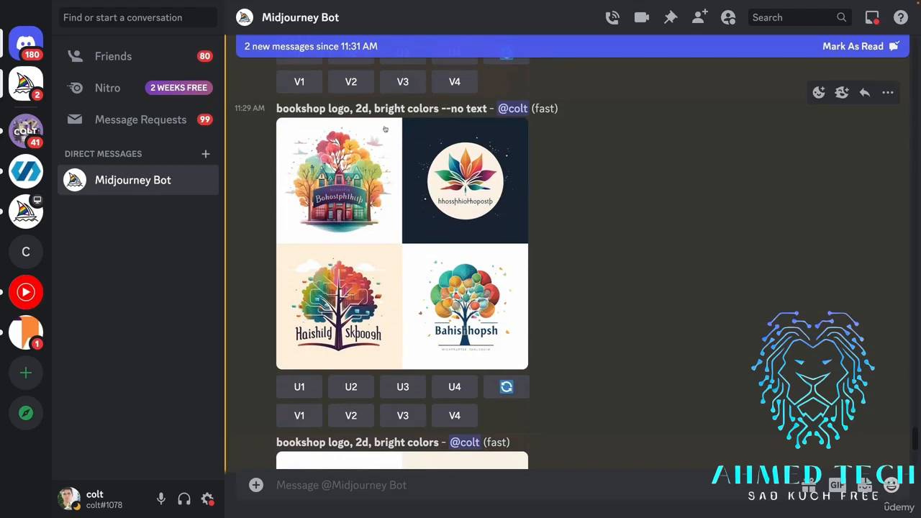
pyautogui.moveTo(352, 108); pyautogui.dragTo(328, 108)
pyautogui.scroll(-2, 584, 299)
pyautogui.scroll(-10, 584, 299)
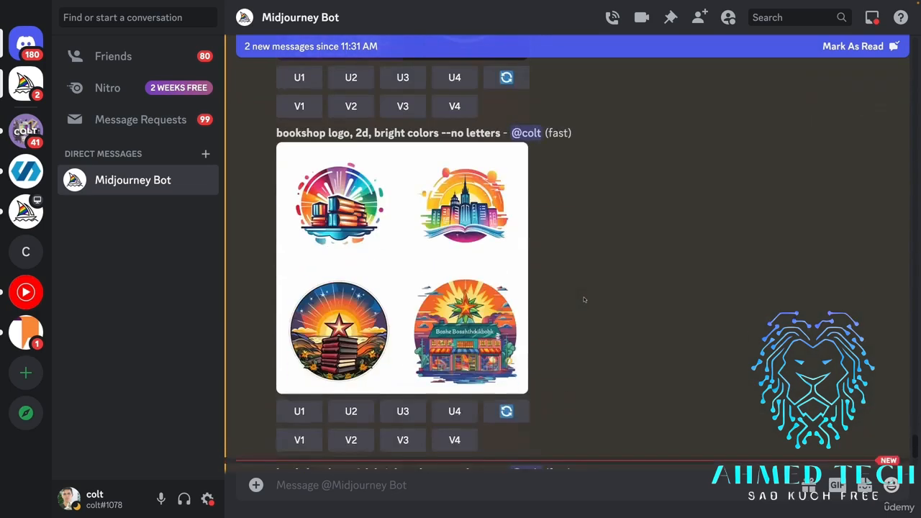
pyautogui.scroll(-5, 585, 299)
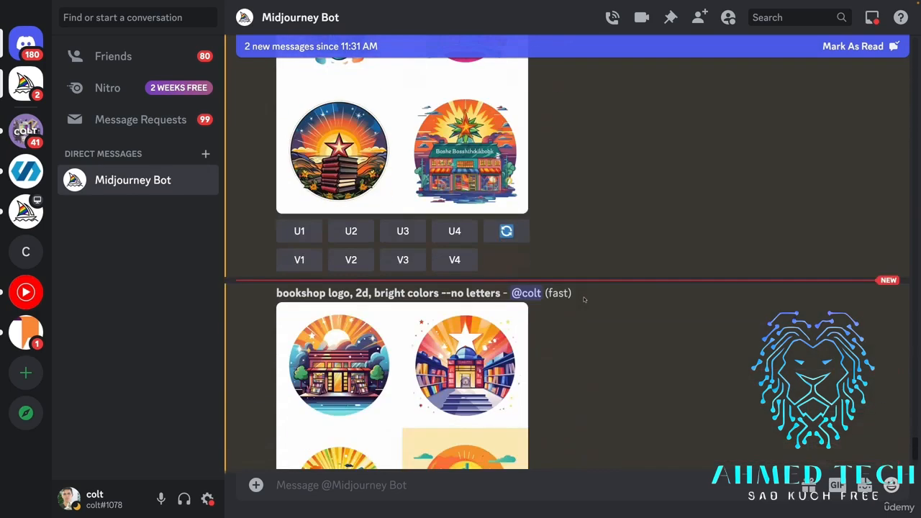